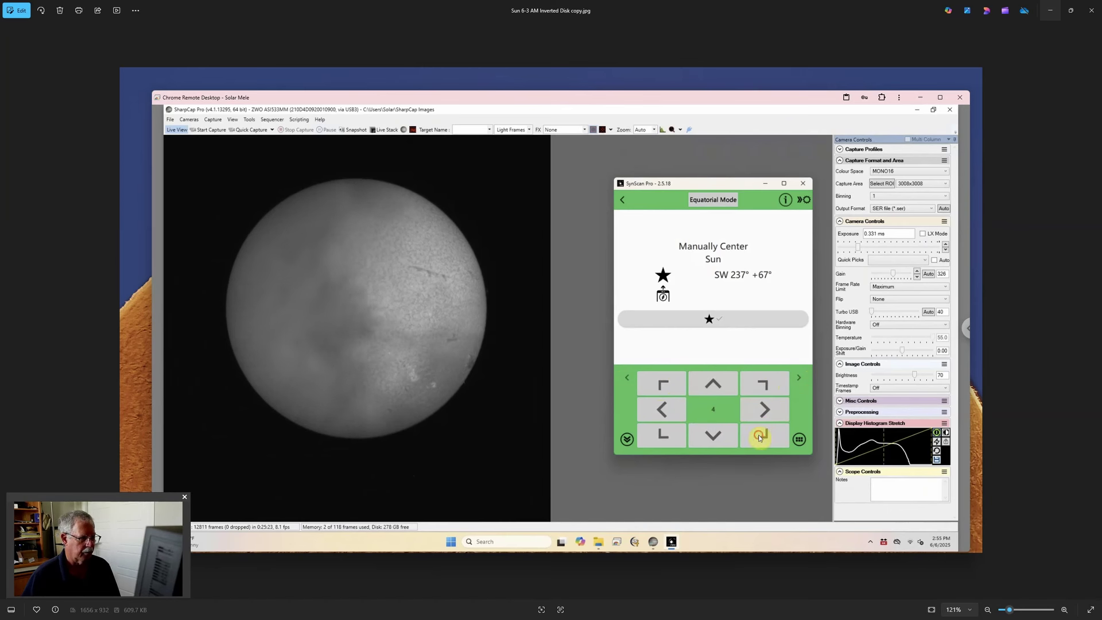
Step: Jog the mount in SynScan Pro to shift the Sun's disk in the frame and set the camera exposure to 0.422 ms
left_click(759, 435)
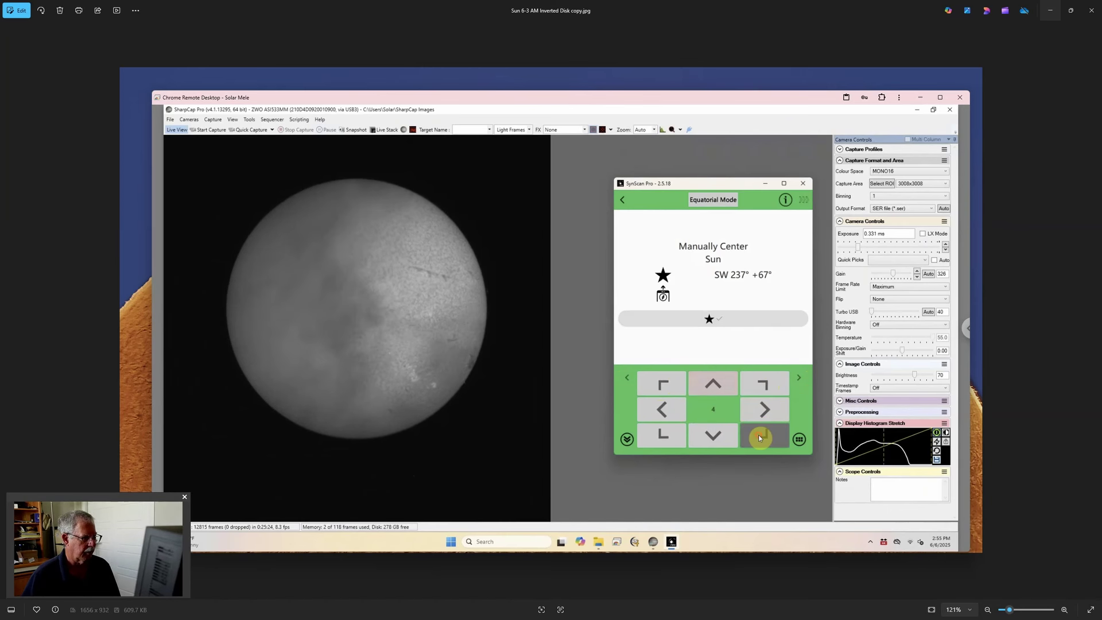
left_click(671, 435)
left_click(762, 391)
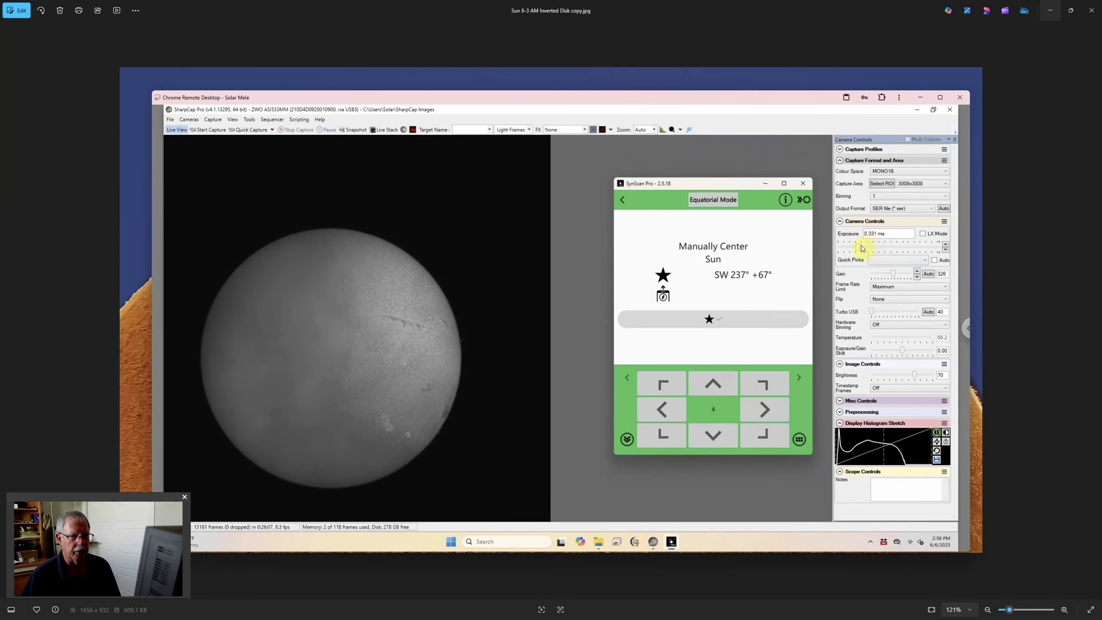
left_click_drag(858, 250, 860, 250)
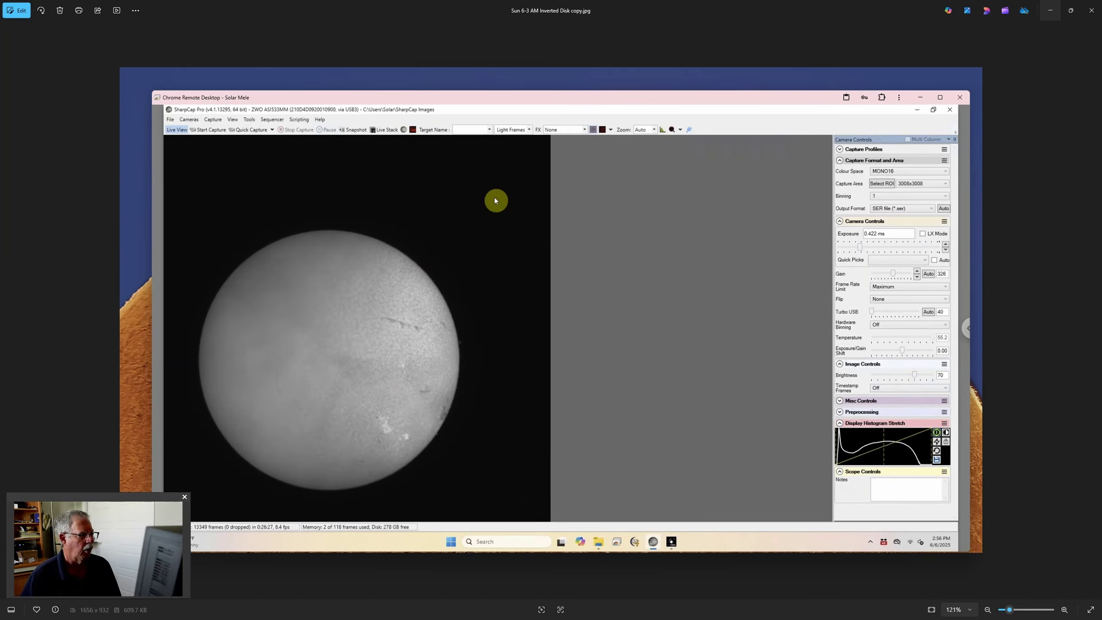
Step: Open the Seeing Monitor and place its measurement area over the bright active region near the Sun's limb
left_click(250, 120)
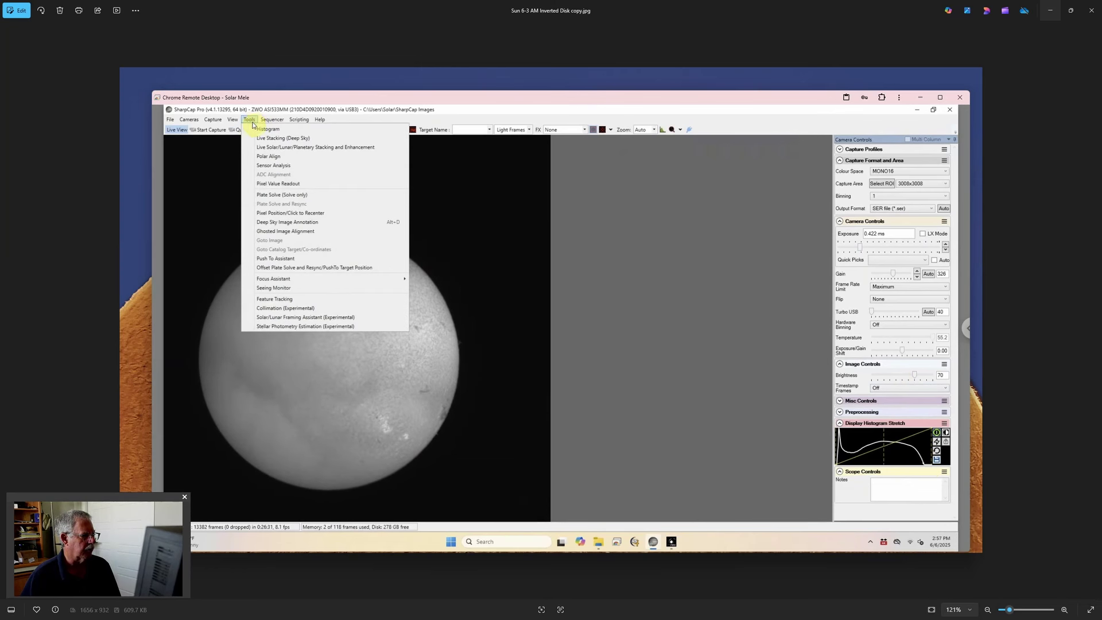
left_click(273, 288)
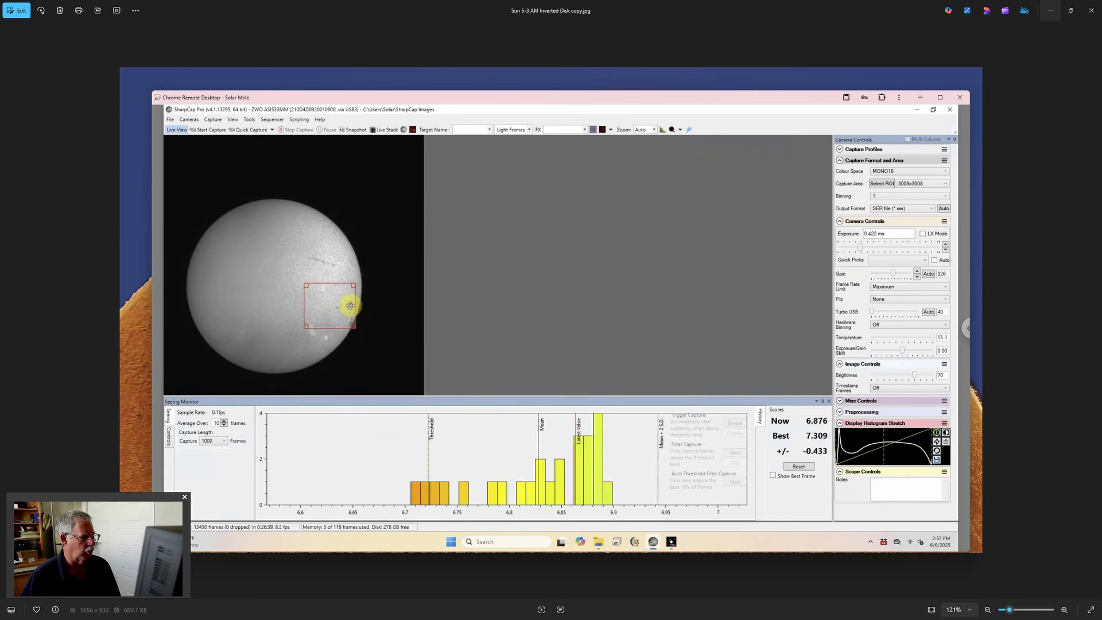
left_click_drag(334, 310, 328, 320)
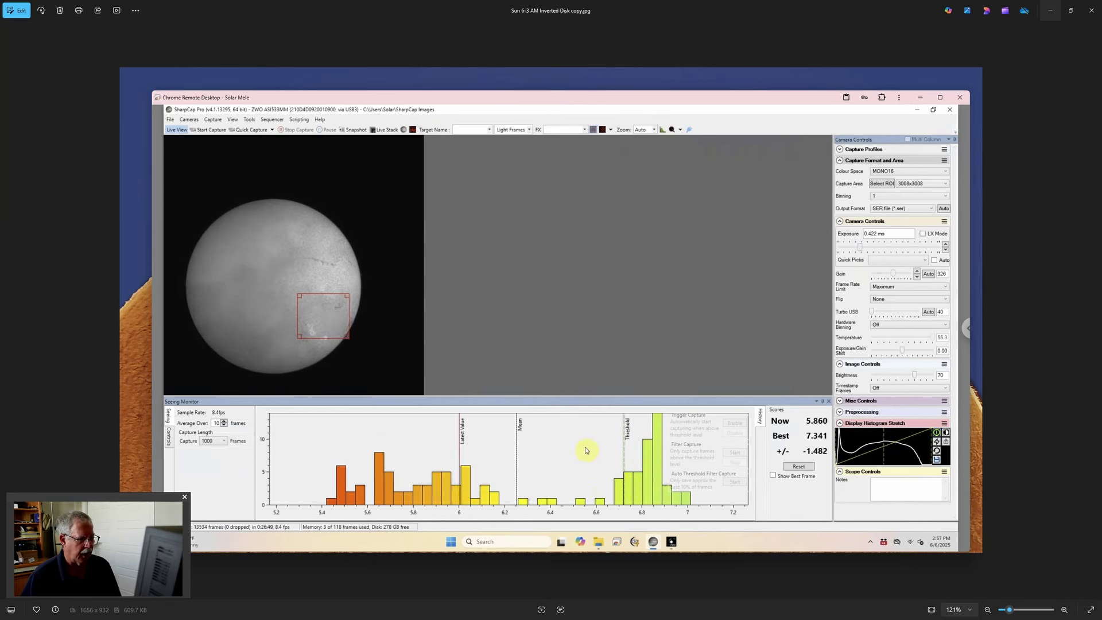
Step: Set the Seeing Monitor's capture length to 500 frames and enable Trigger Capture
left_click(626, 474)
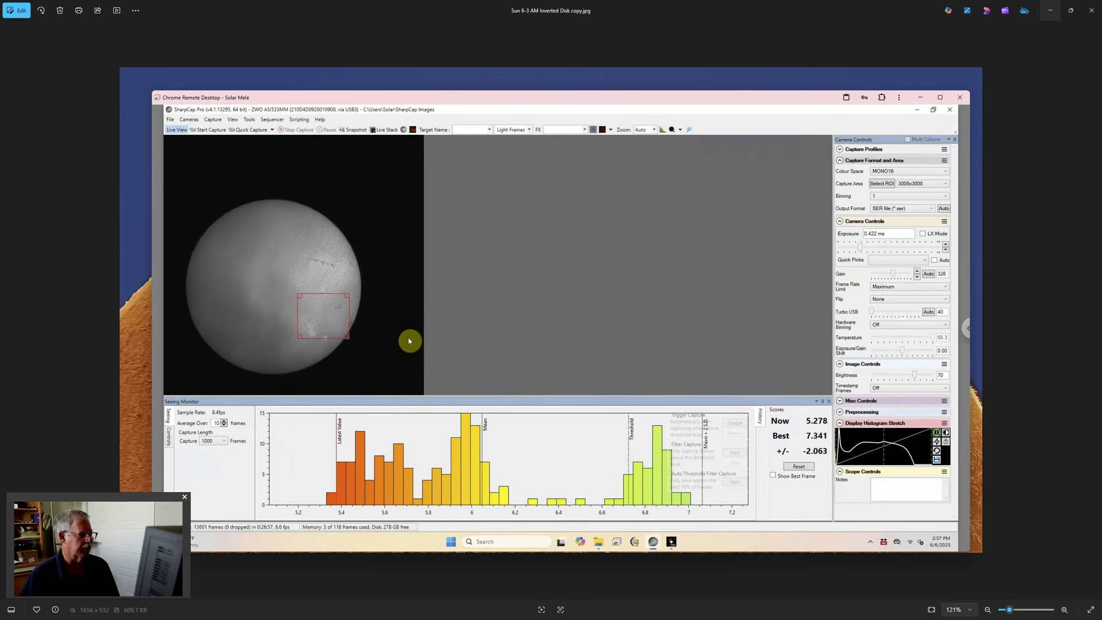
left_click(224, 442)
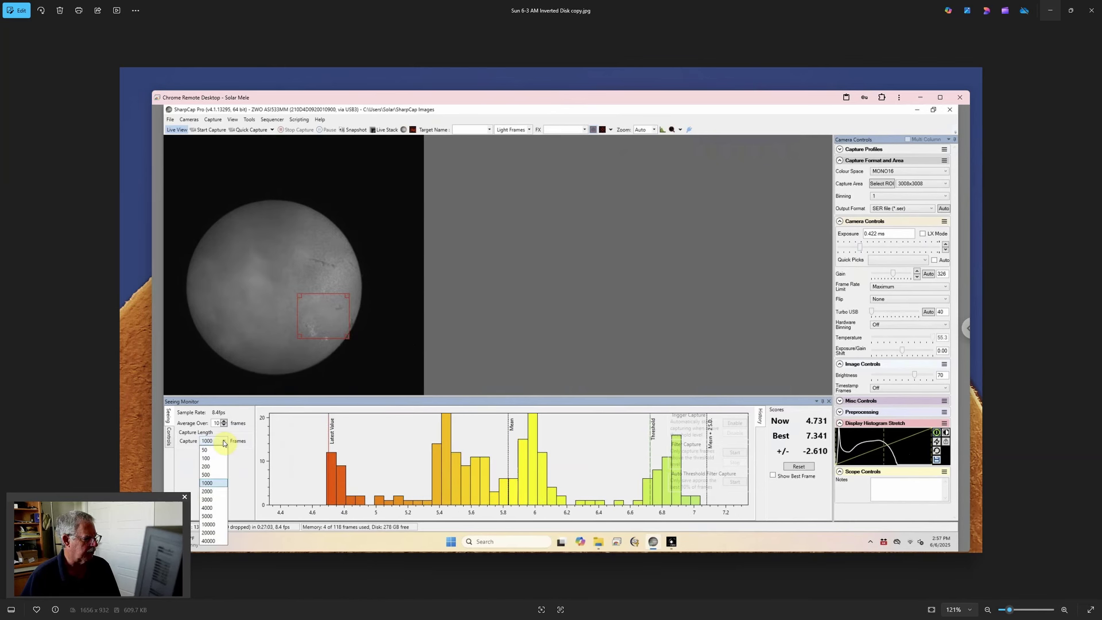
left_click(216, 475)
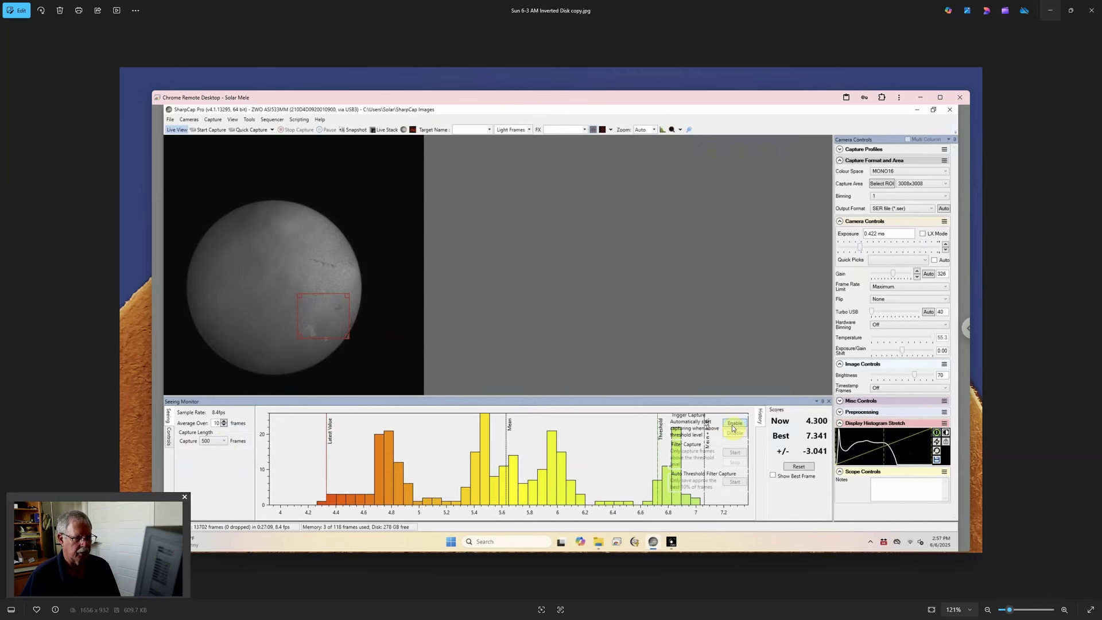
left_click(732, 425)
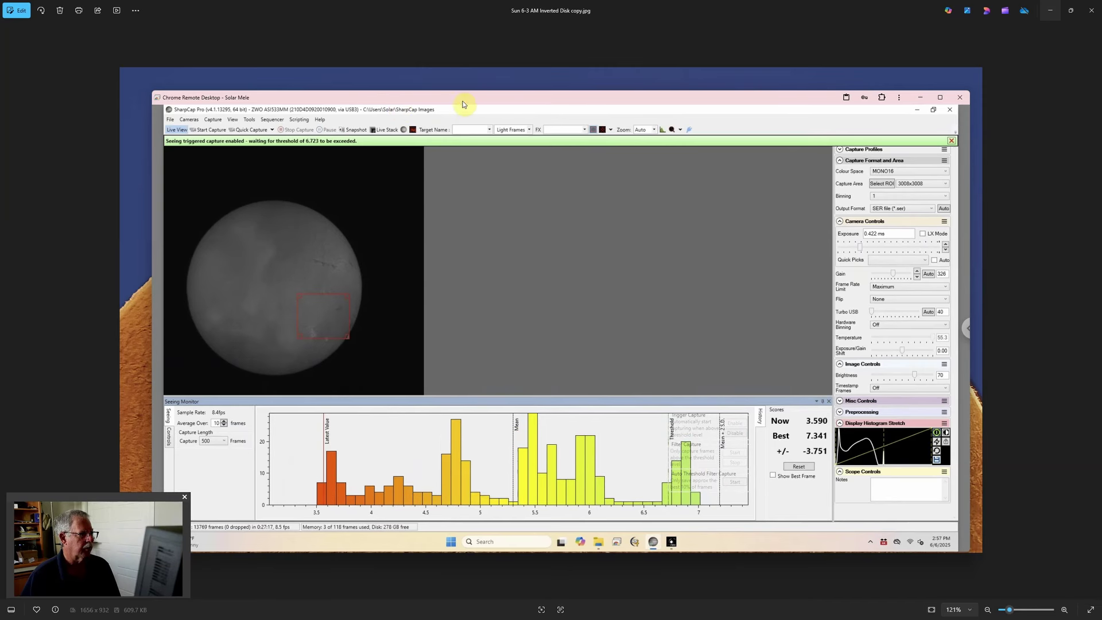
Step: Move the remote desktop window higher on the screen and dismiss the widgets overlay
left_click_drag(463, 103, 468, 61)
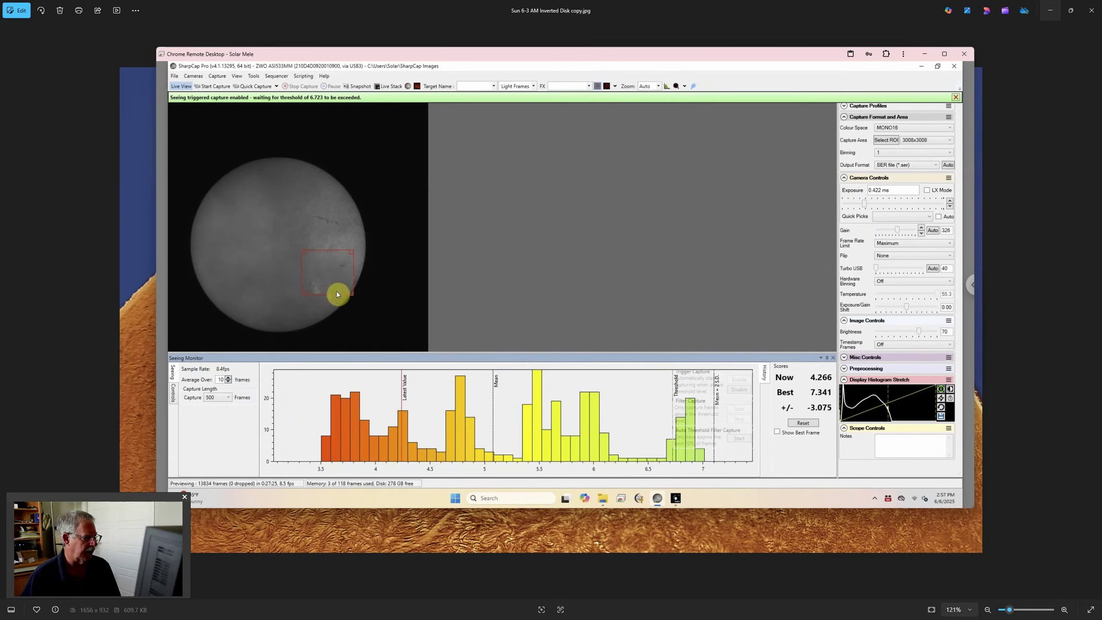
key("super+w")
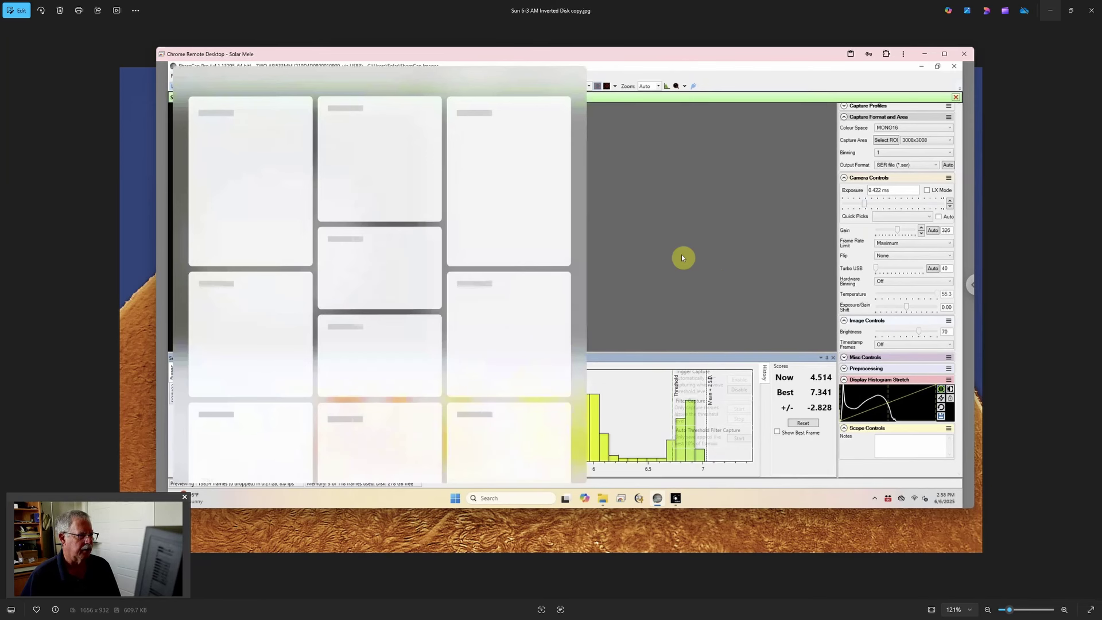
left_click(603, 137)
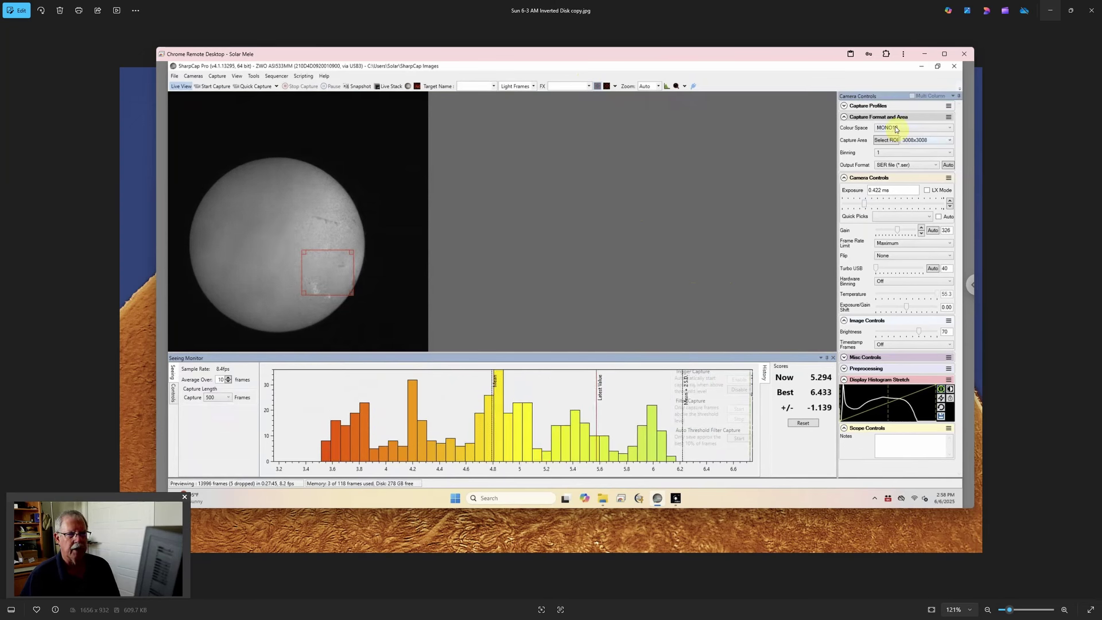
Step: Close SharpCap on the remote computer
left_click(887, 141)
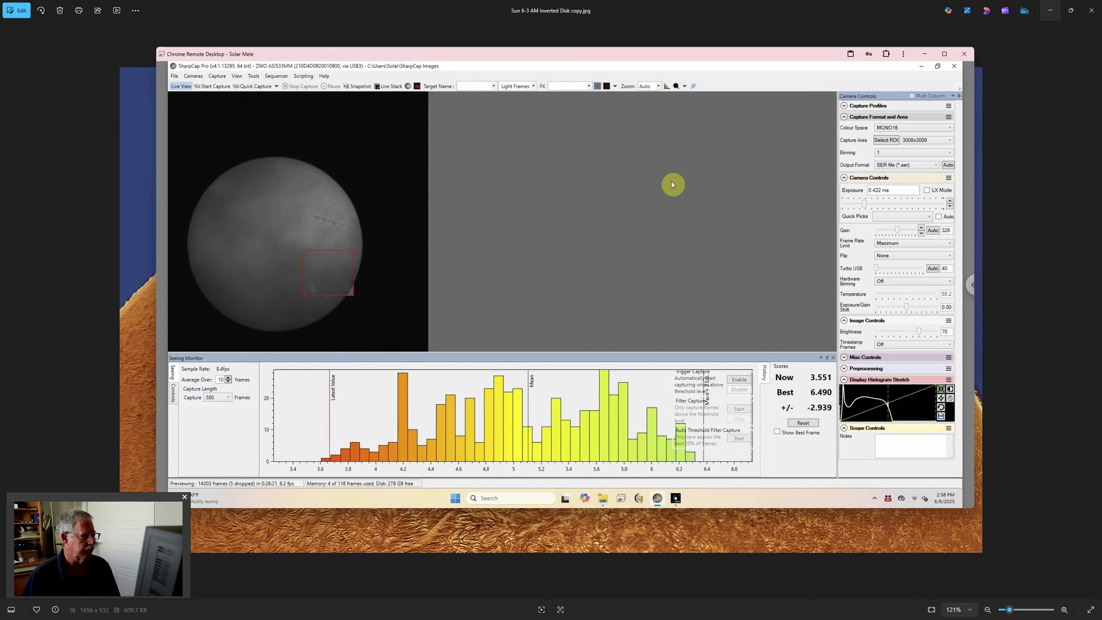
left_click(955, 67)
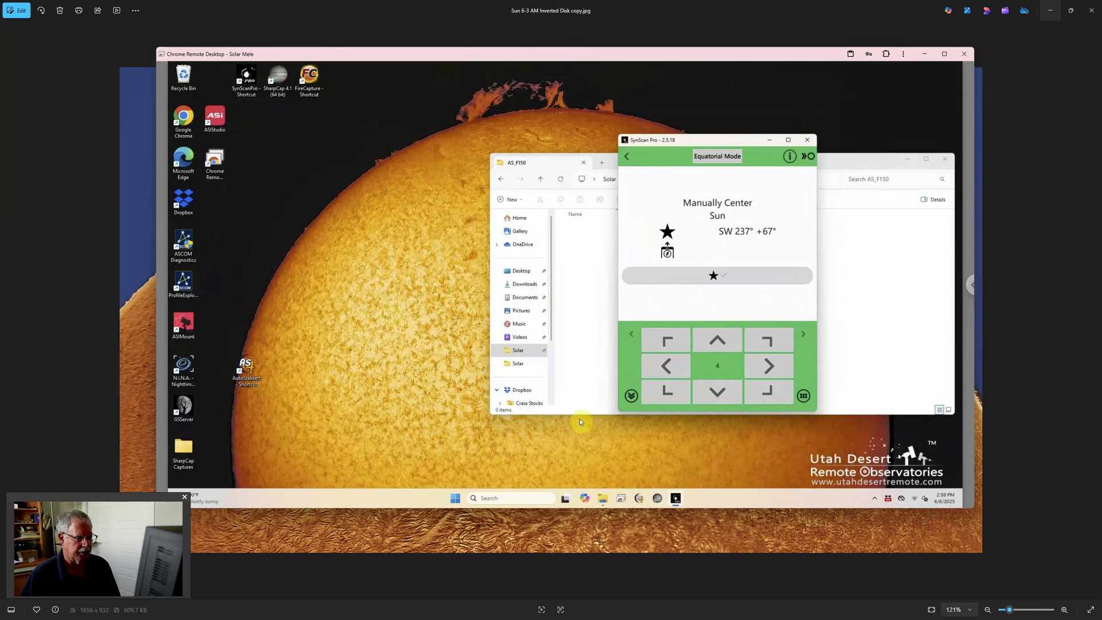
Step: Launch AutoStakkert and load 12_43_02.ser from the 2025-06-06 Capture folder for processing
left_click(249, 369)
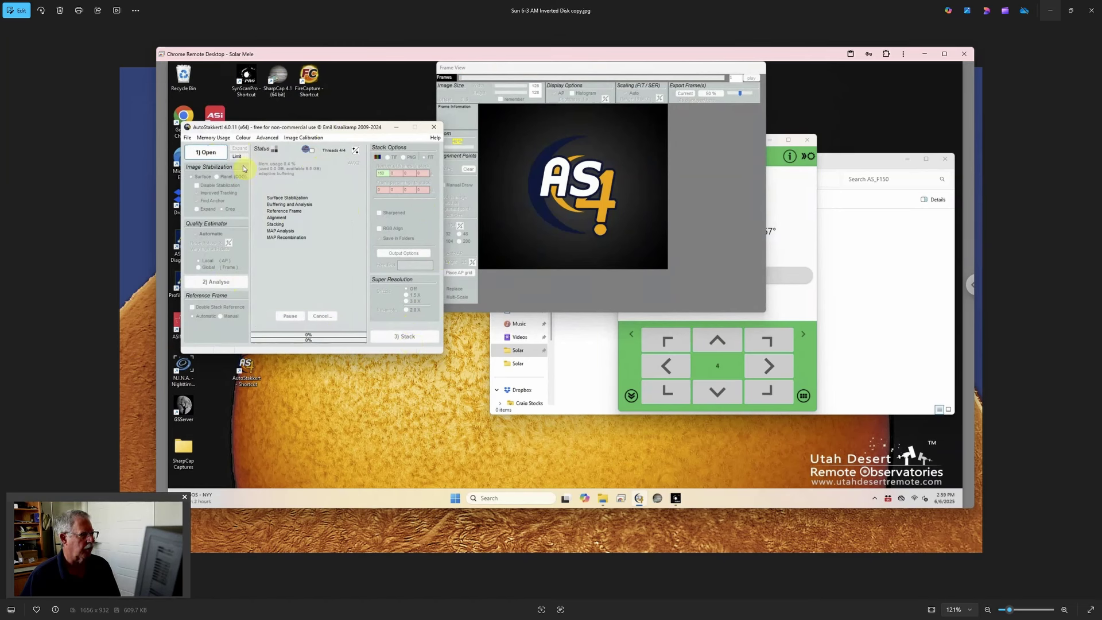
left_click(213, 153)
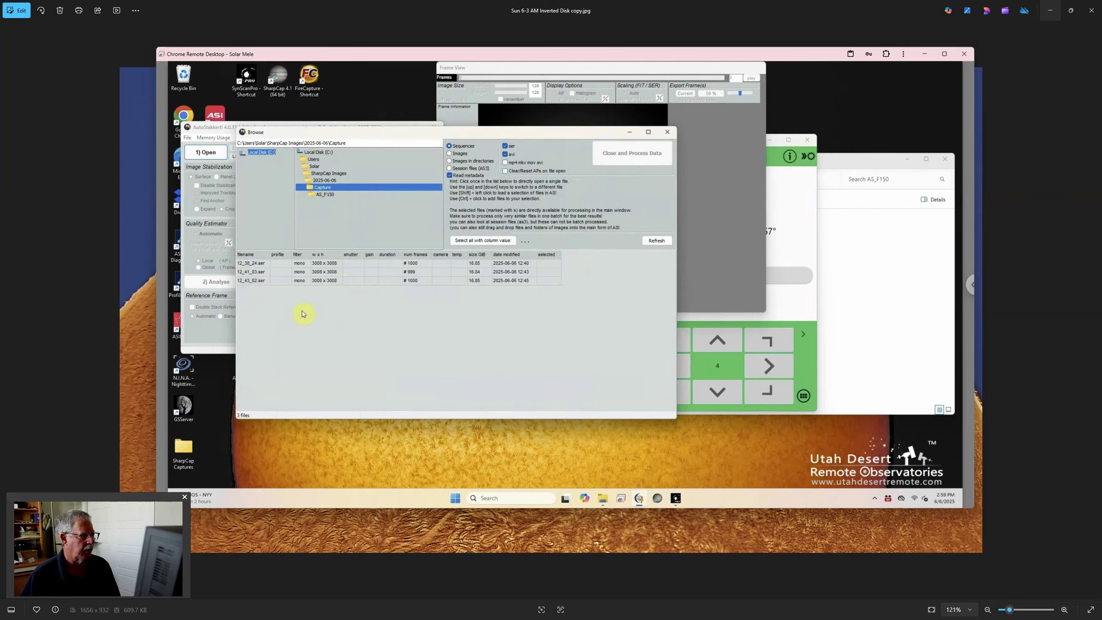
left_click(275, 282)
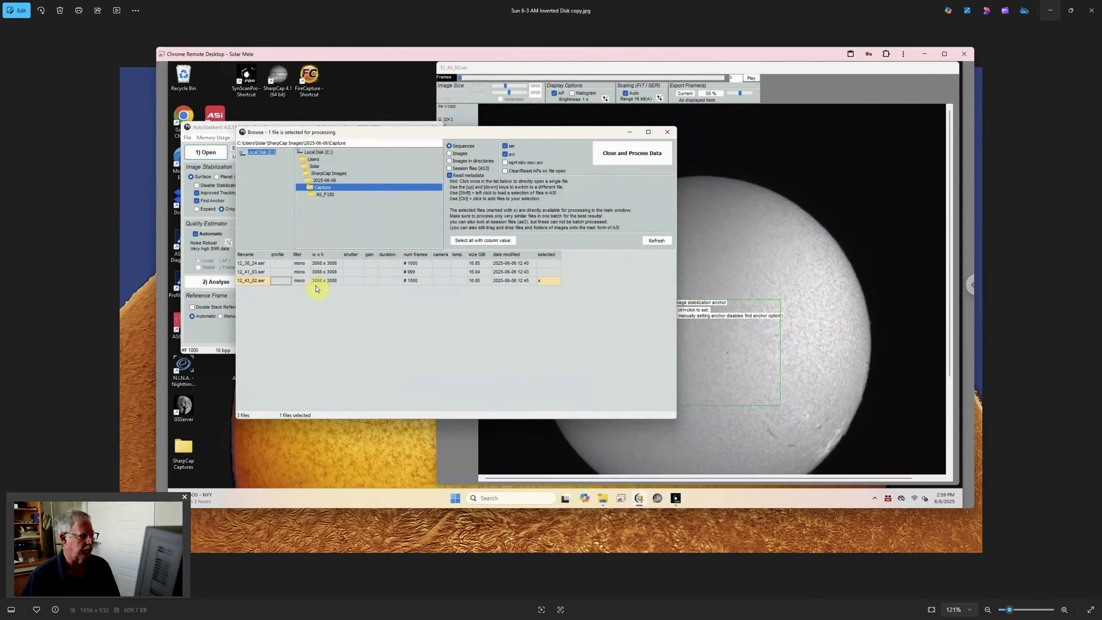
left_click(632, 159)
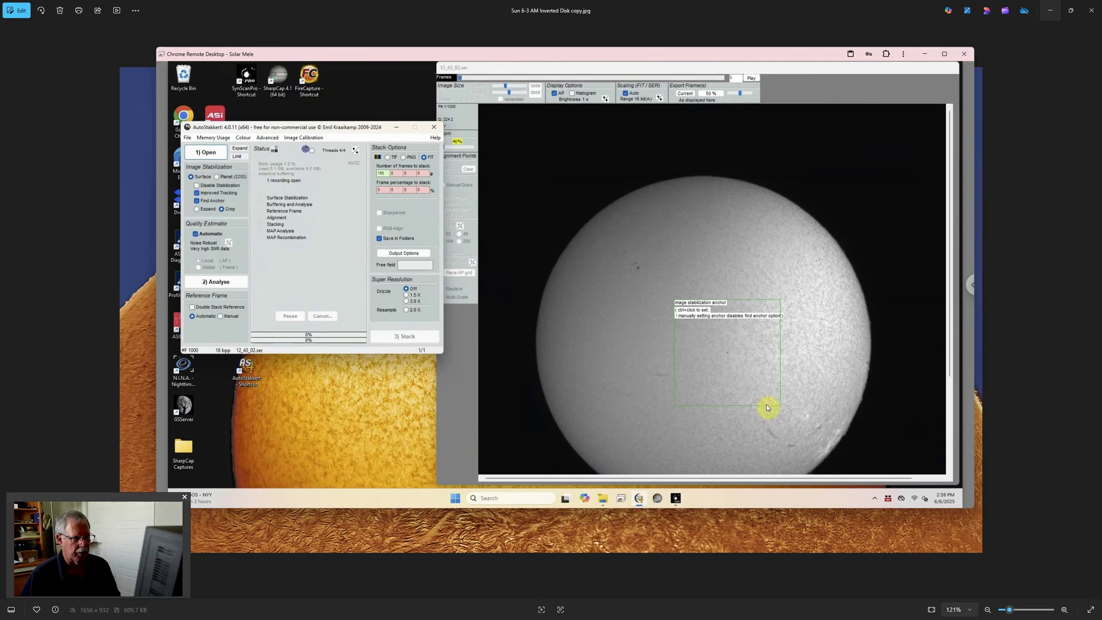
Step: Place the image stabilization anchor over the dark filament near the Sun's lower limb and re-enable Find Anchor
left_click(780, 423, "ctrl")
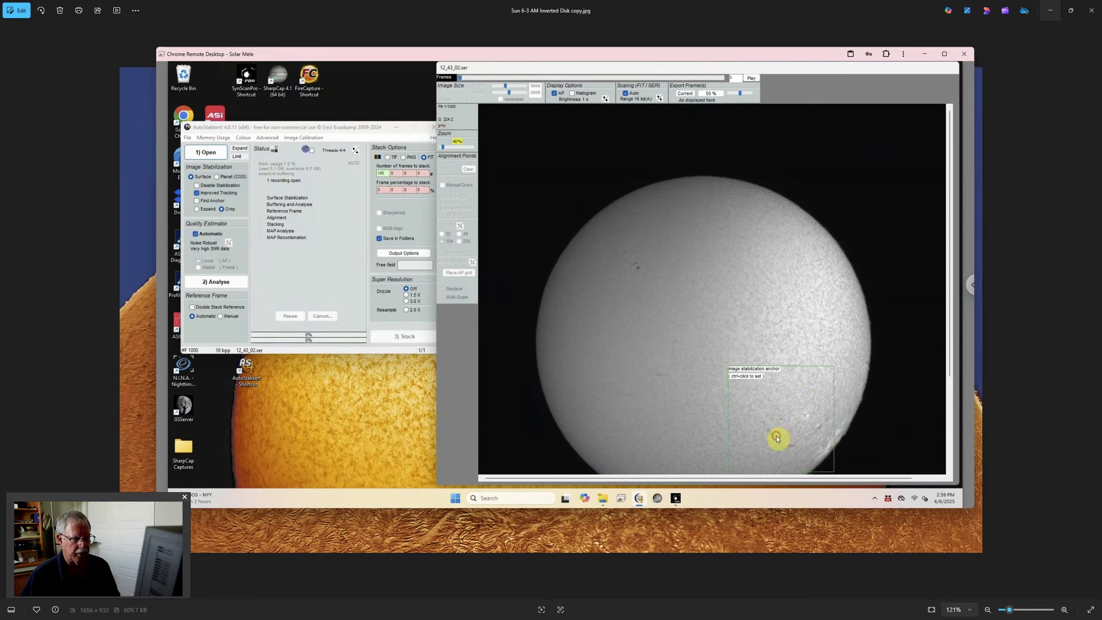
left_click(777, 437, "ctrl")
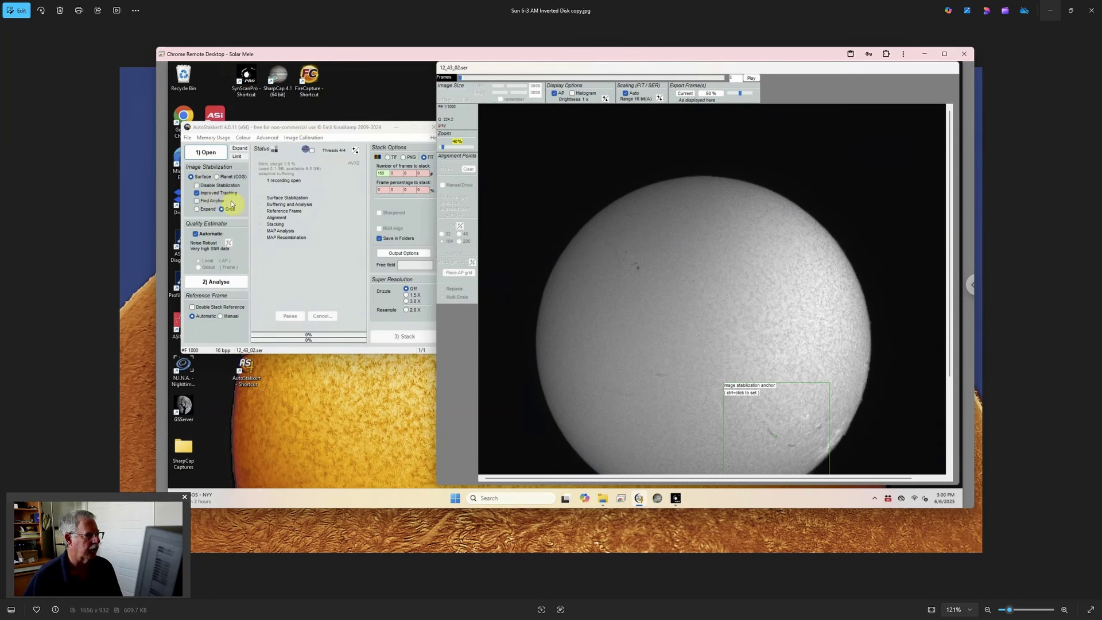
left_click(197, 201)
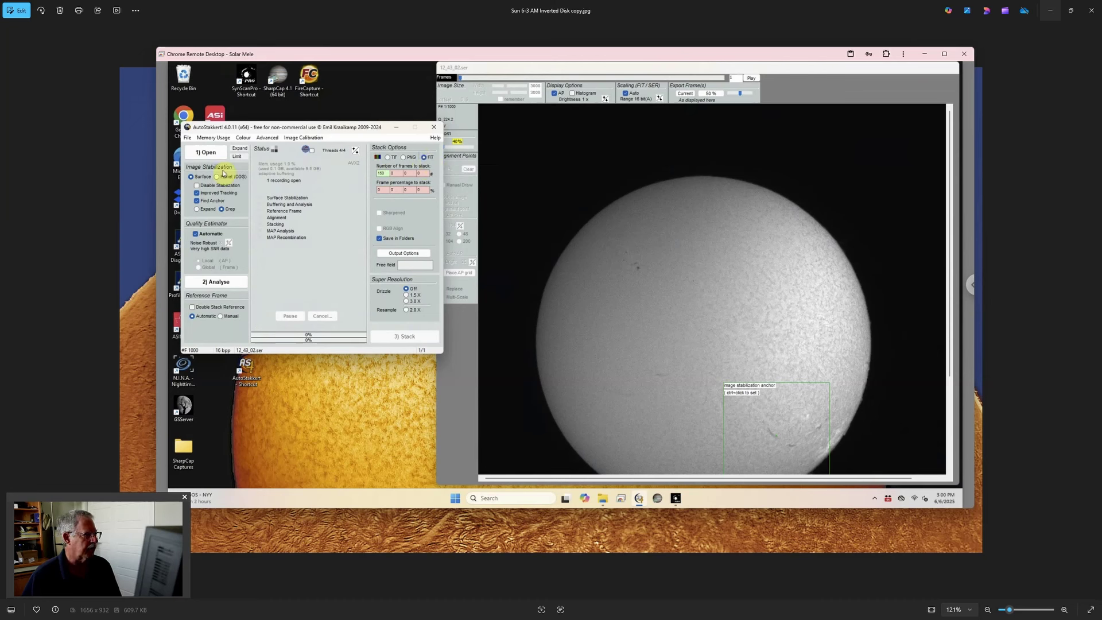
Step: Analyse the recording's frame quality and place an automatic alignment point grid of size 104 over the solar disk
left_click(218, 282)
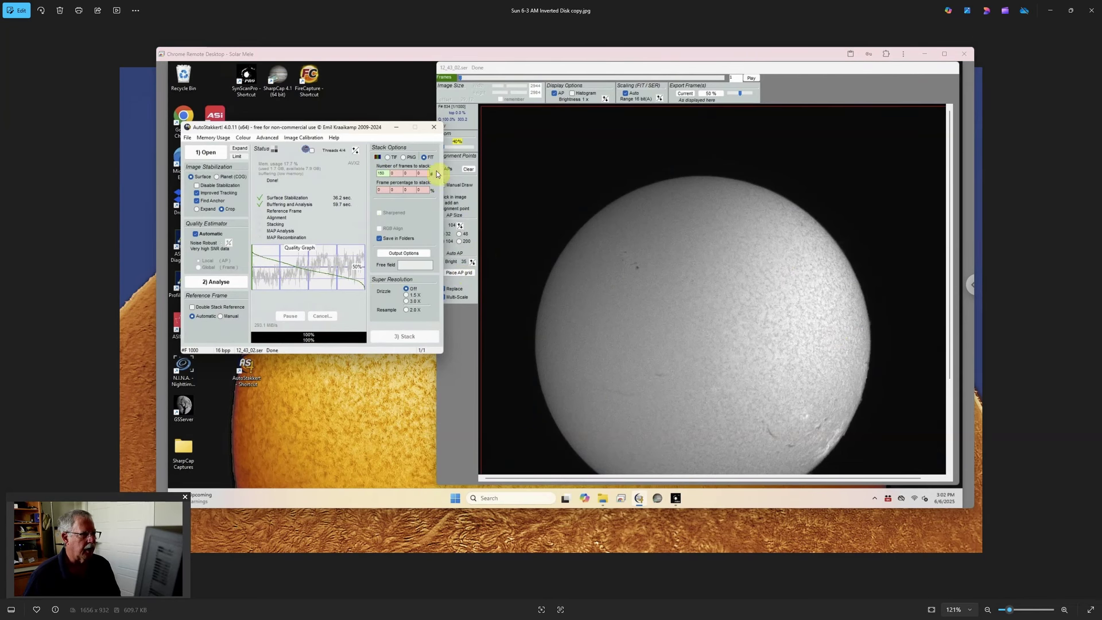
left_click_drag(529, 71, 541, 72)
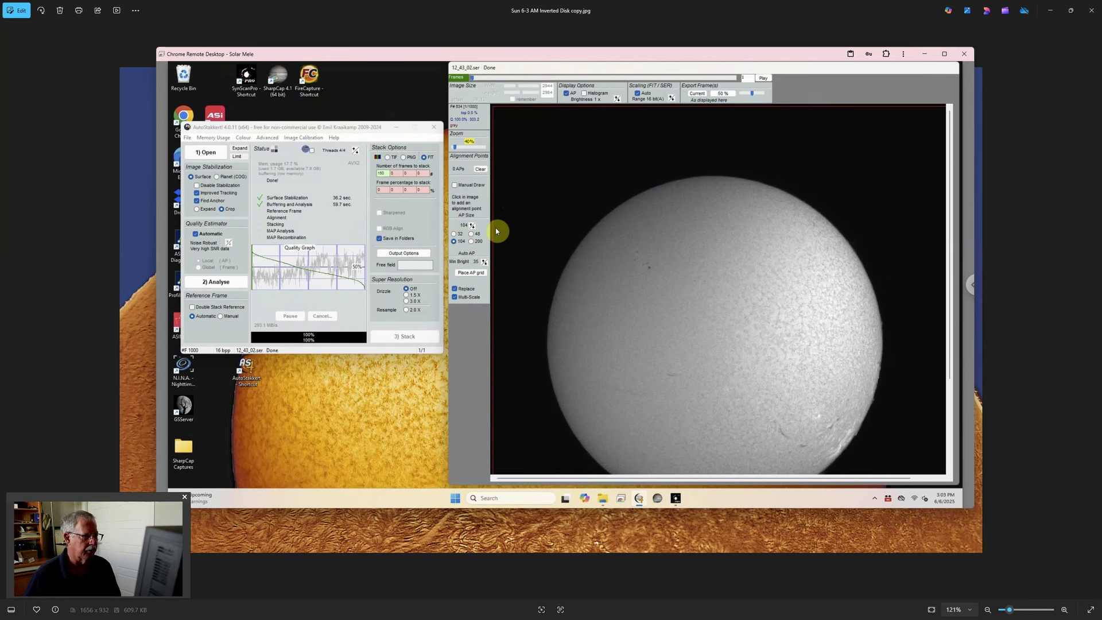
left_click(471, 273)
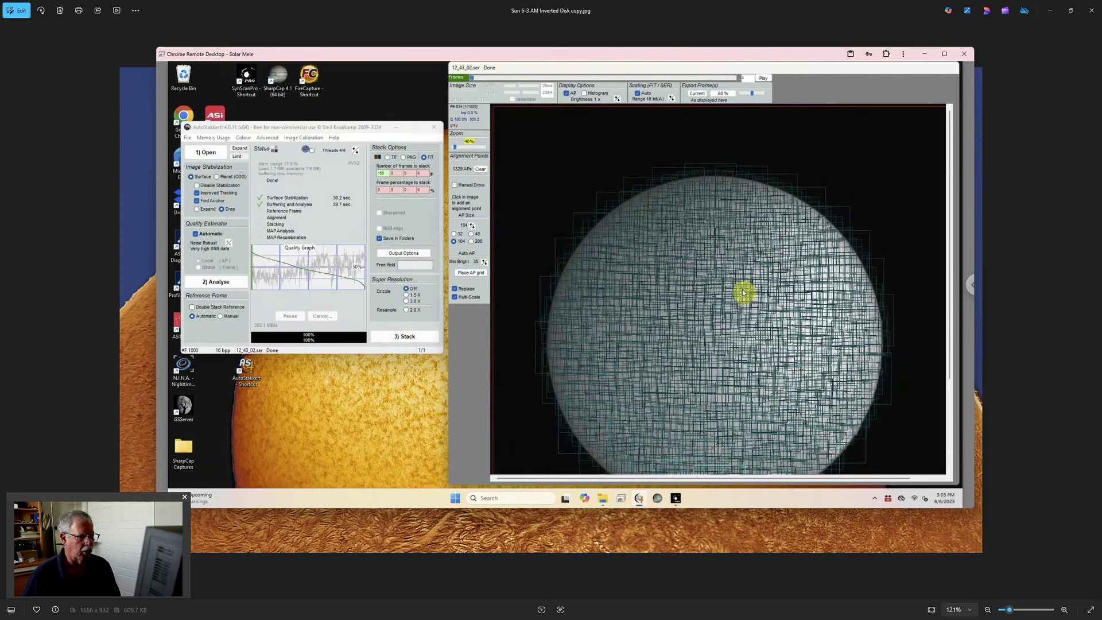
Step: Stack the analysed frames and close AutoStakkert
left_click(402, 337)
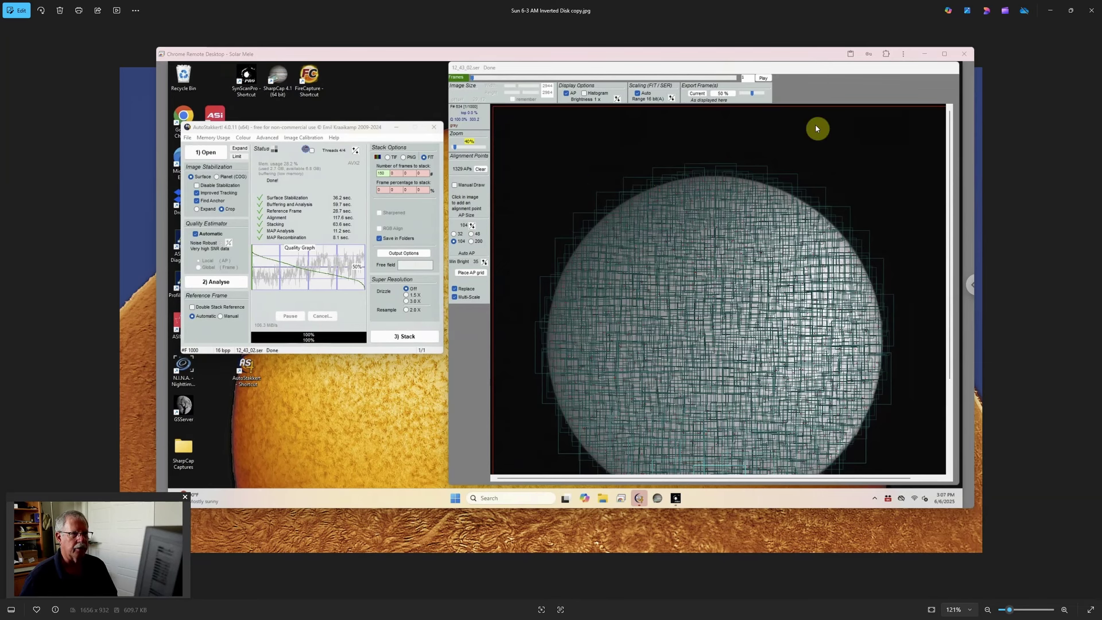
left_click(434, 130)
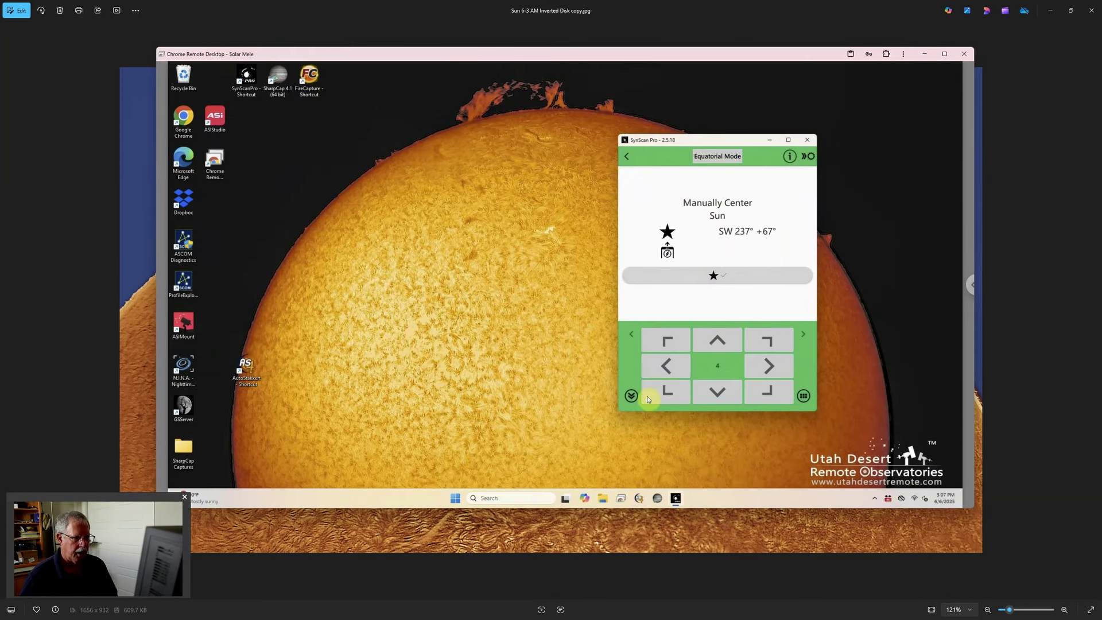
Step: Browse from the Solar folder to SharpCap Images, 2025-06-06, Capture, AS_F150 in File Explorer and select both stacking output files
left_click(602, 498)
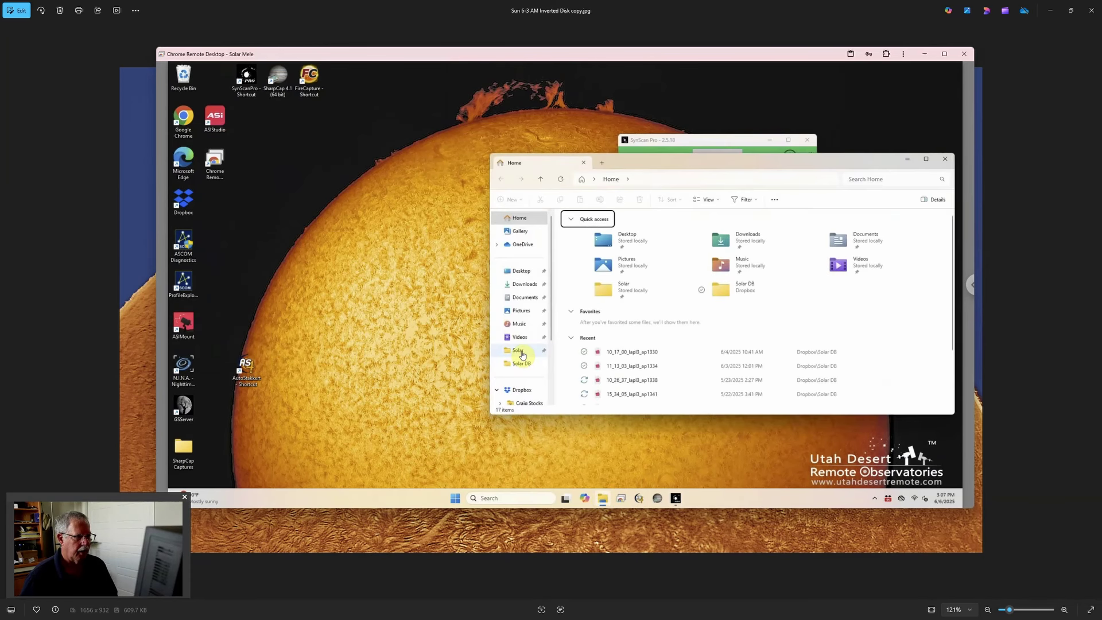
left_click(523, 353)
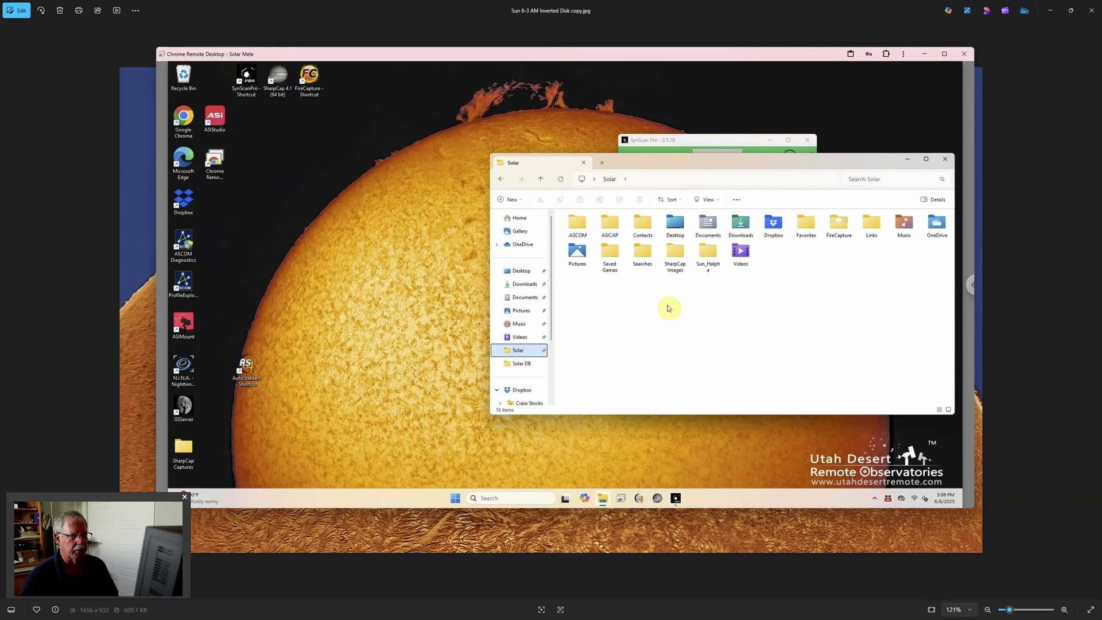
mouse_move(676, 270)
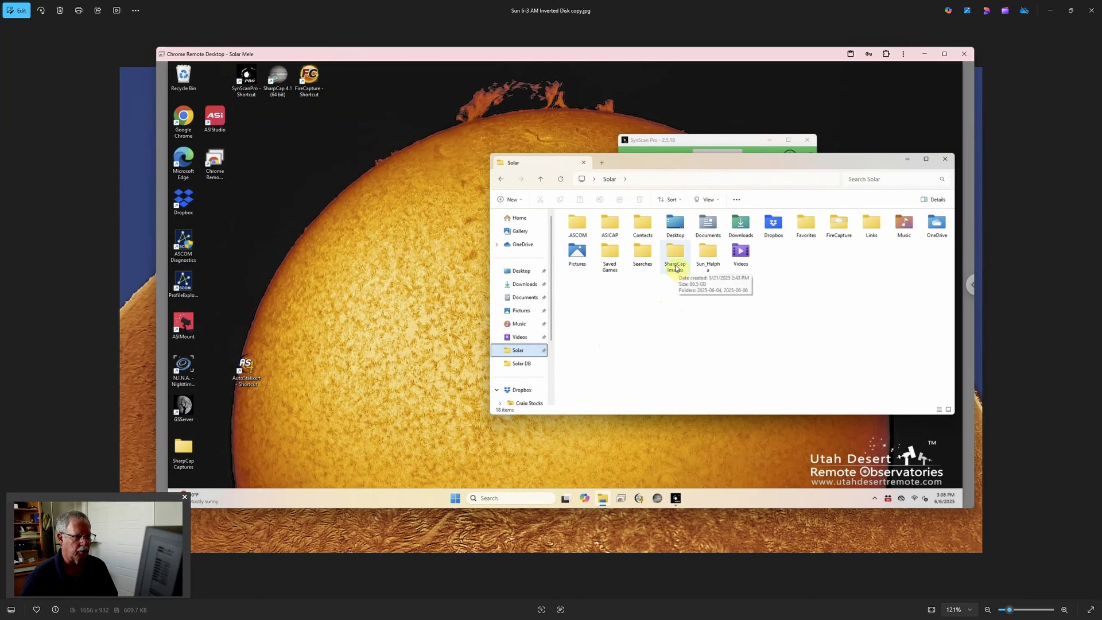
double_click(677, 267)
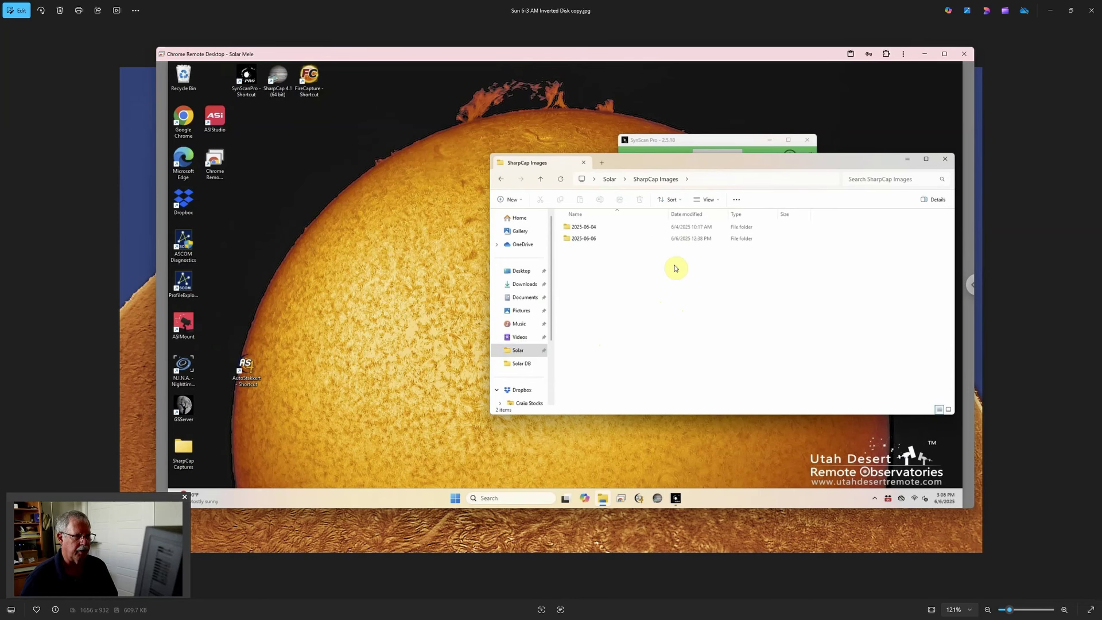
double_click(596, 238)
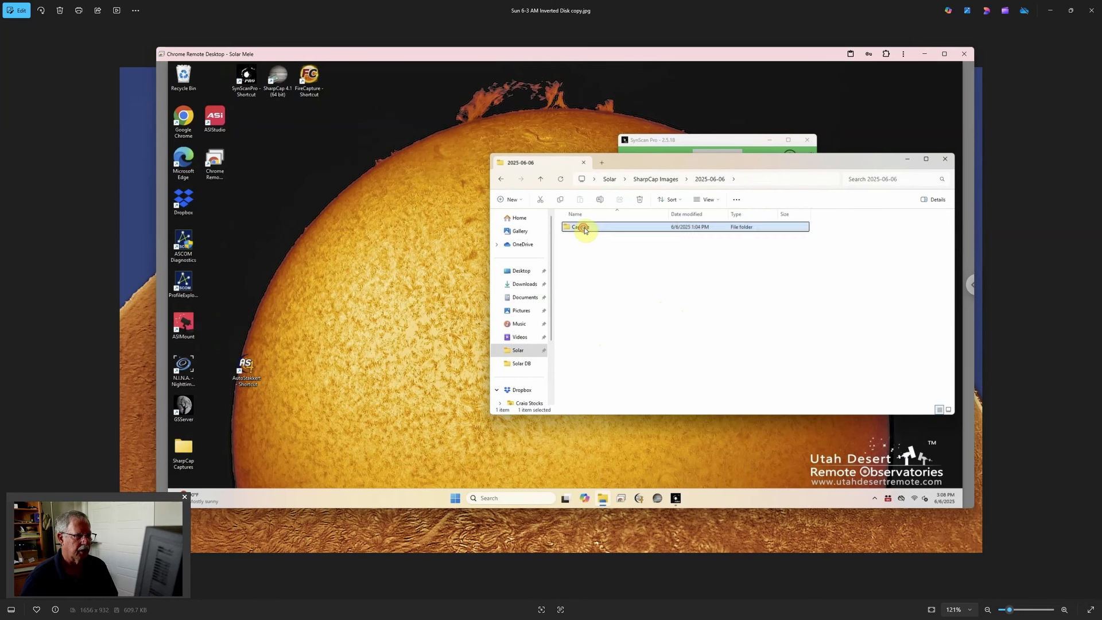
double_click(584, 228)
mouse_move(595, 229)
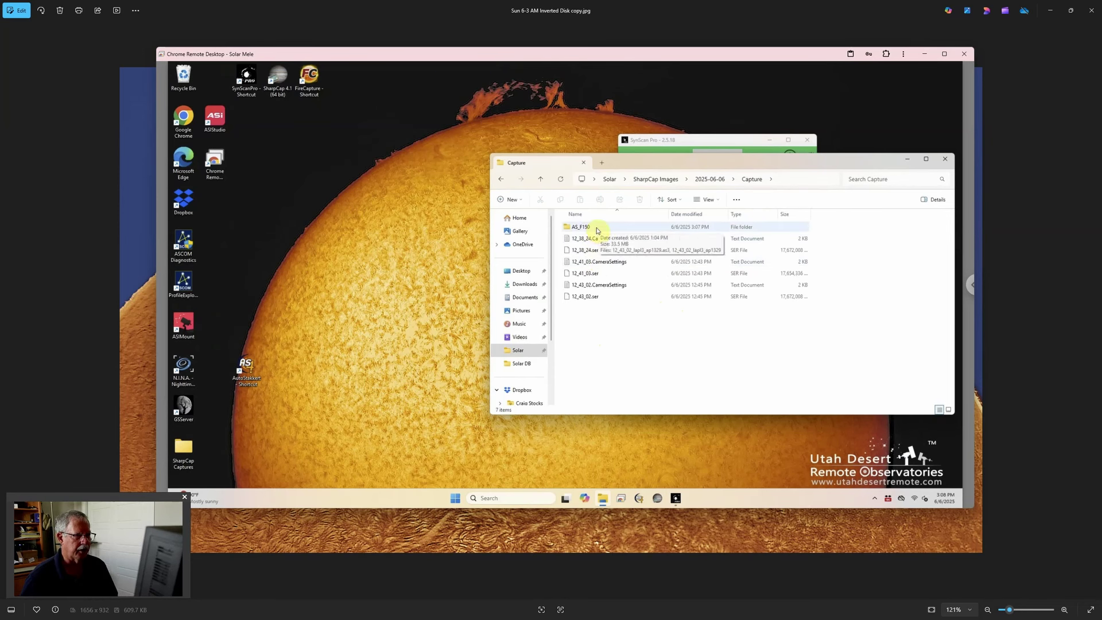
left_click(597, 230)
double_click(596, 230)
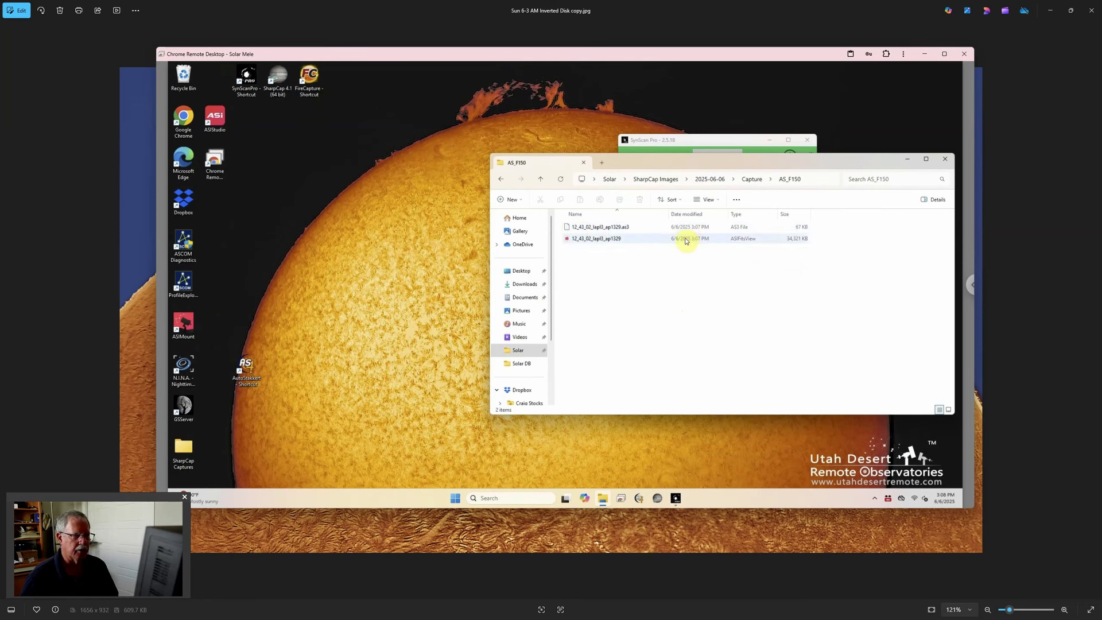
key("ctrl+a")
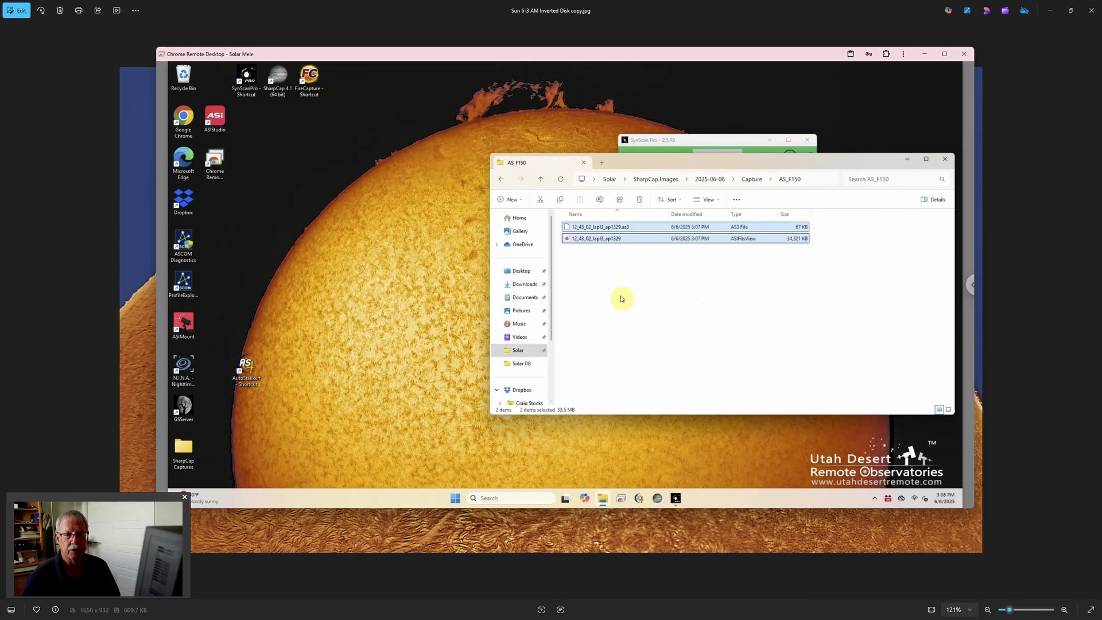
Step: Move both stacking output files into the Solar DB folder, replacing the existing copies, and end the remote desktop session
left_click_drag(609, 228, 524, 365)
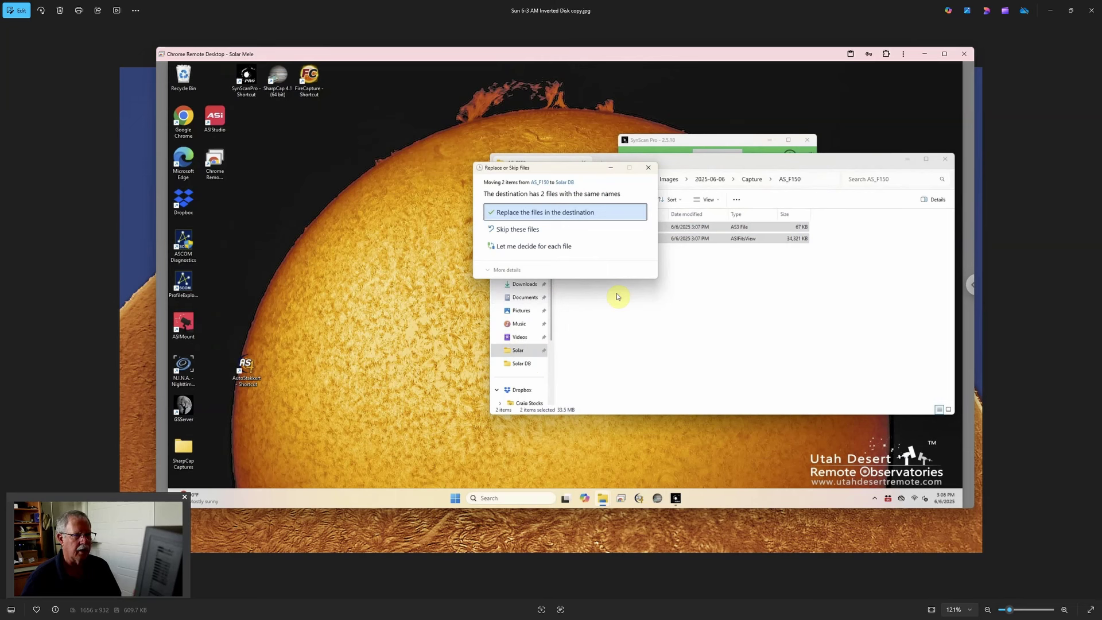
left_click(548, 212)
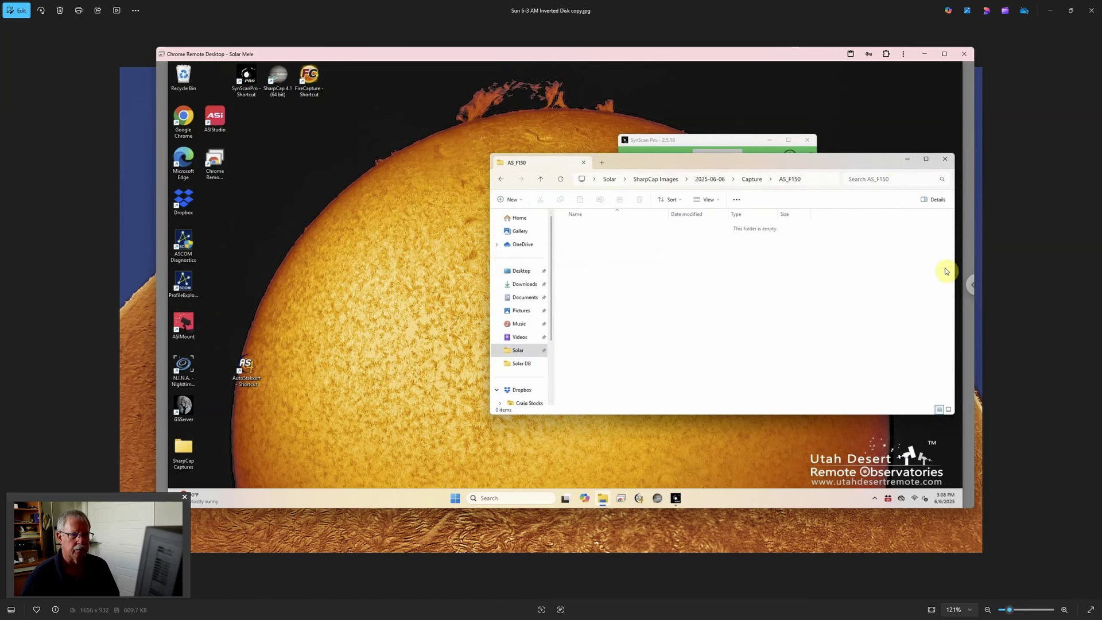
left_click(972, 288)
left_click(848, 100)
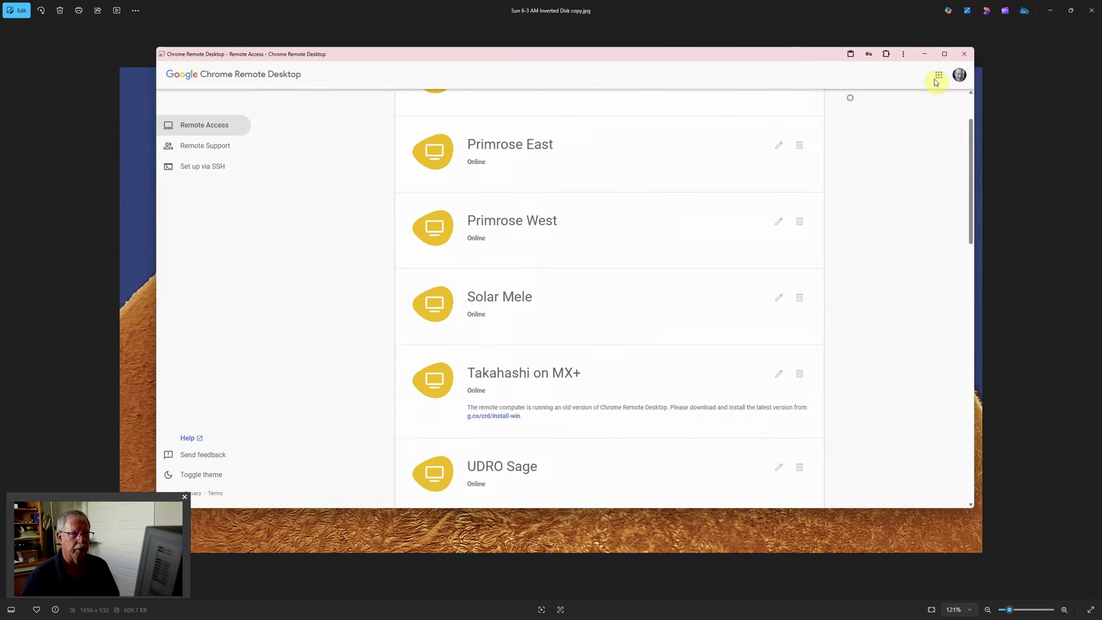
left_click(964, 56)
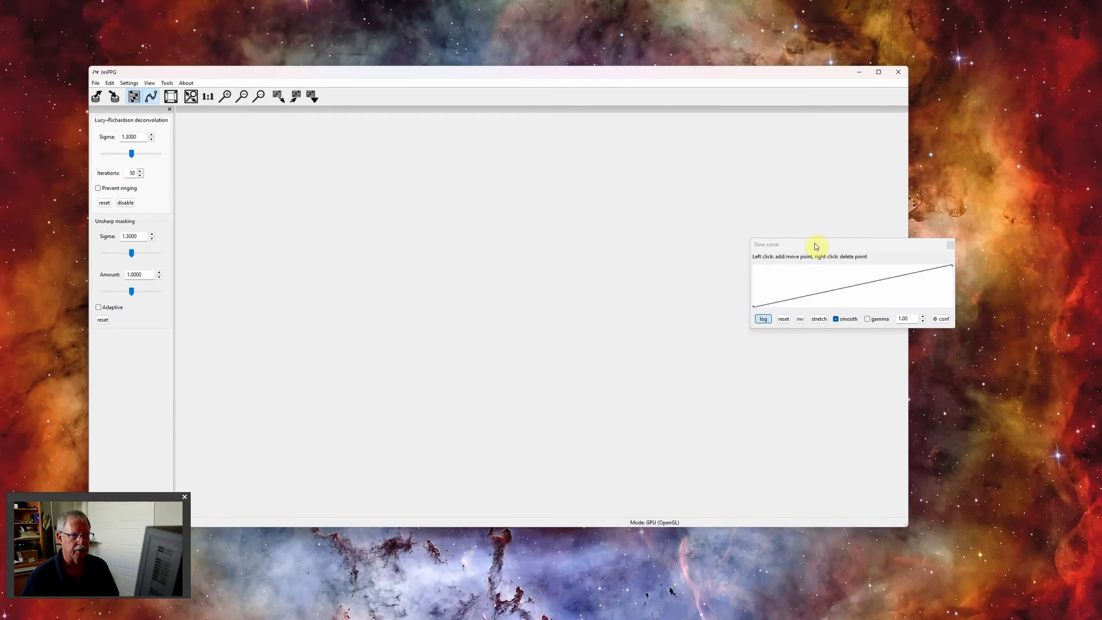
Step: In ImPPG, open the stacked image 12_43_02_lapl3_ap1329 from the Dropbox Solar DB folder, sorting the files by date modified
left_click_drag(815, 246, 673, 285)
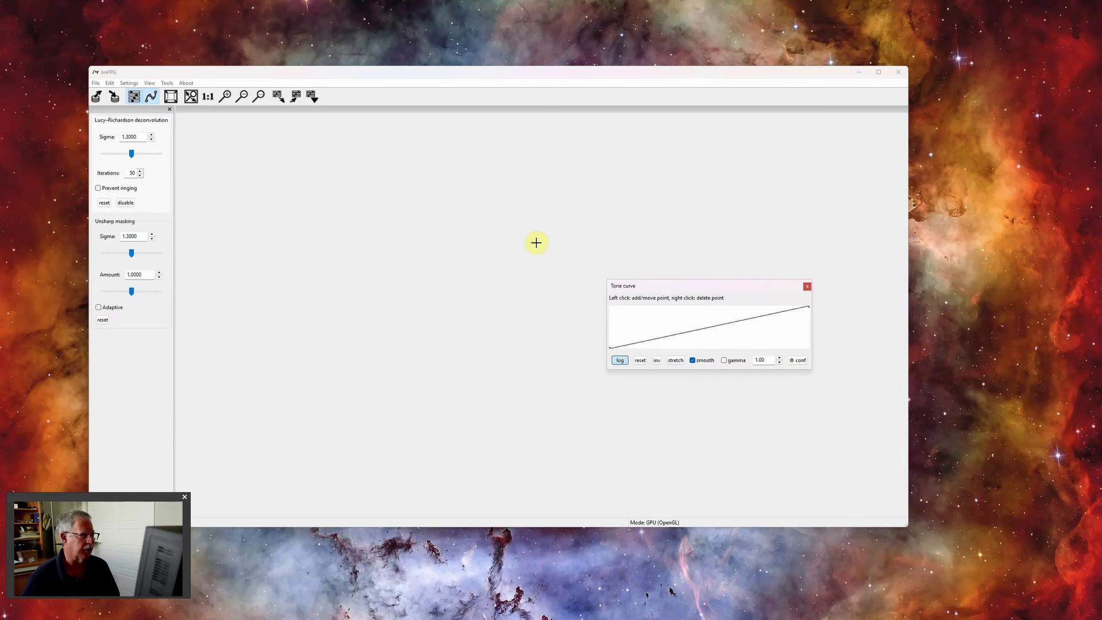
left_click(97, 98)
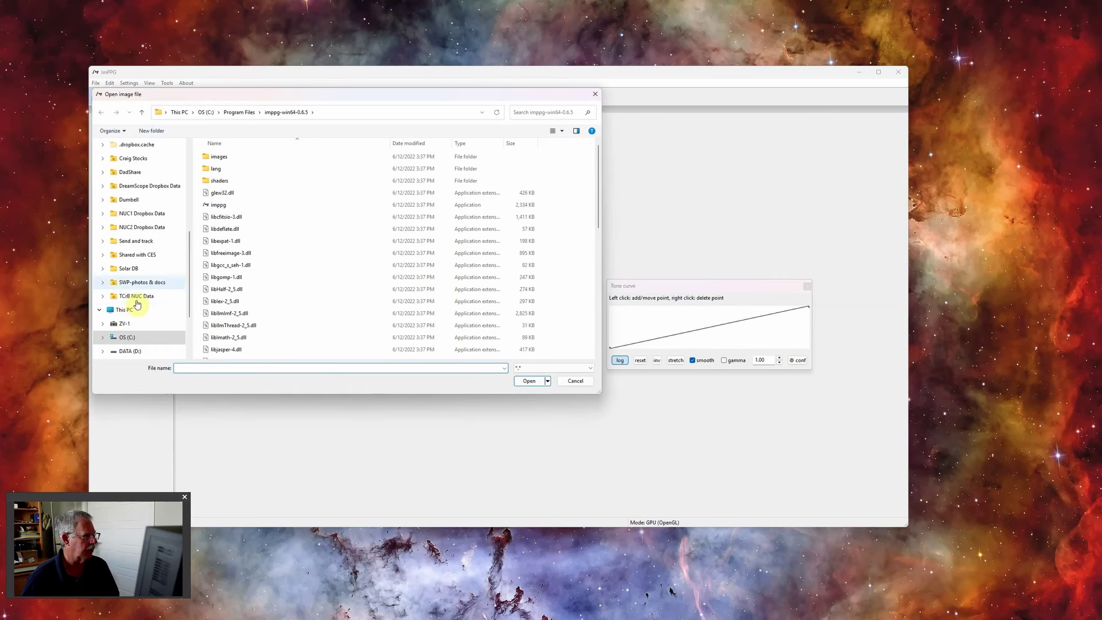
left_click(128, 268)
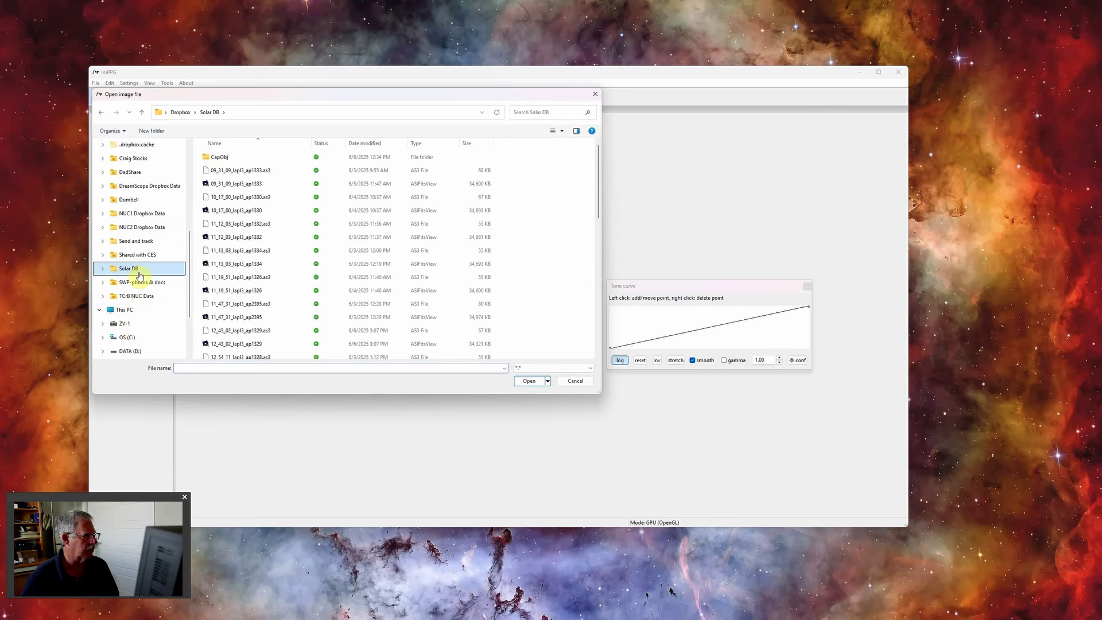
left_click(363, 141)
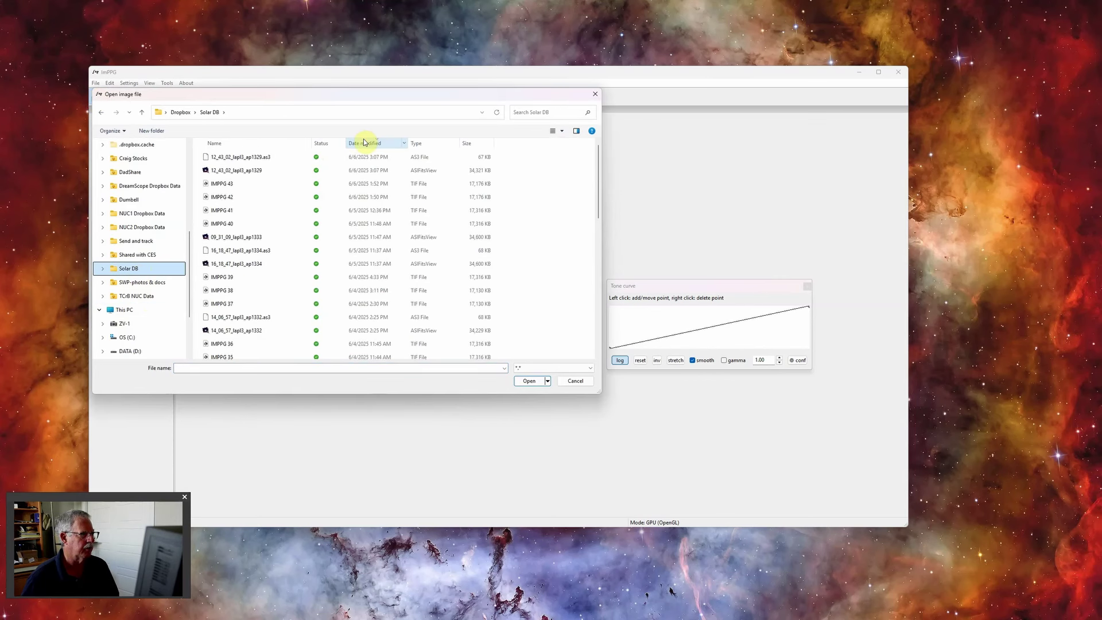
double_click(353, 171)
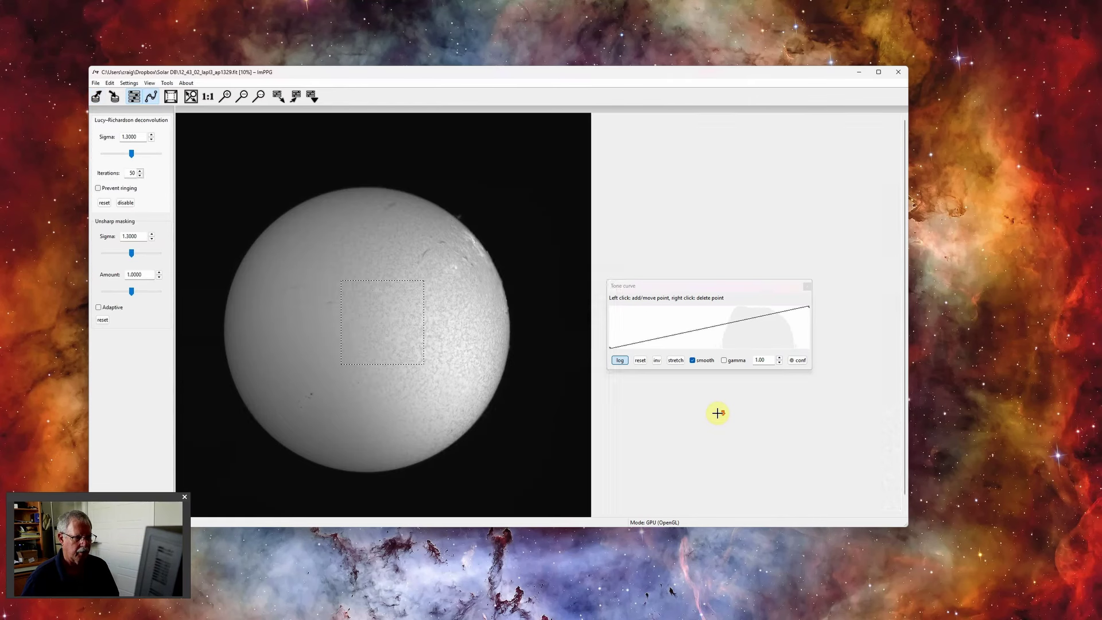
Step: Sharpen the whole image with Lucy–Richardson sigma 1.3347 and unsharp masking amount 1.1087, checking the surface detail at 100%
scroll(474, 304, "down", 2)
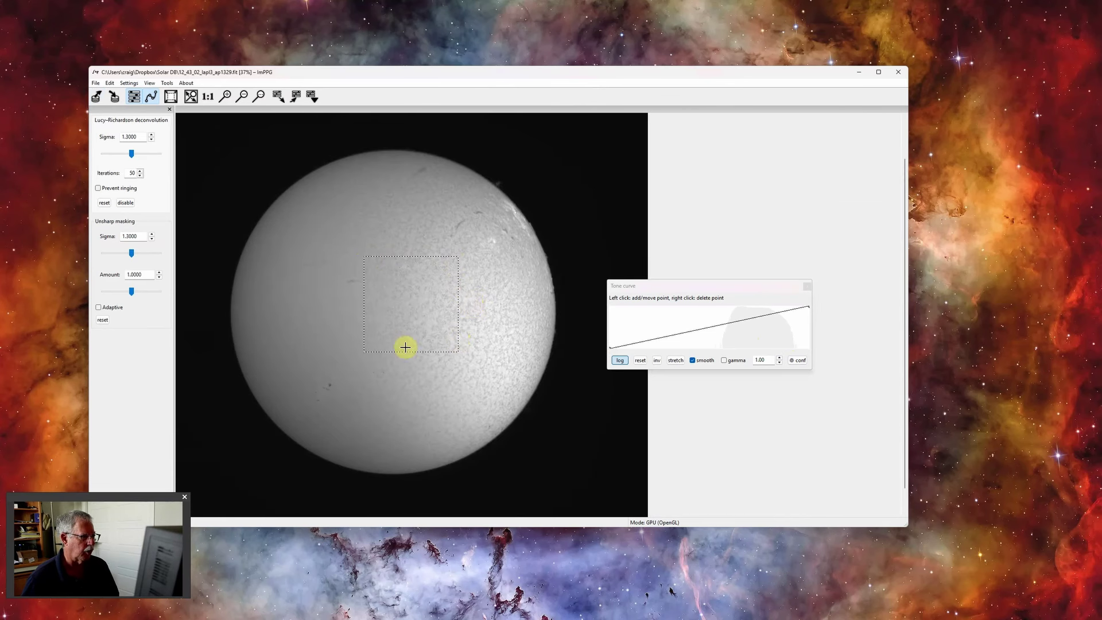
left_click(170, 100)
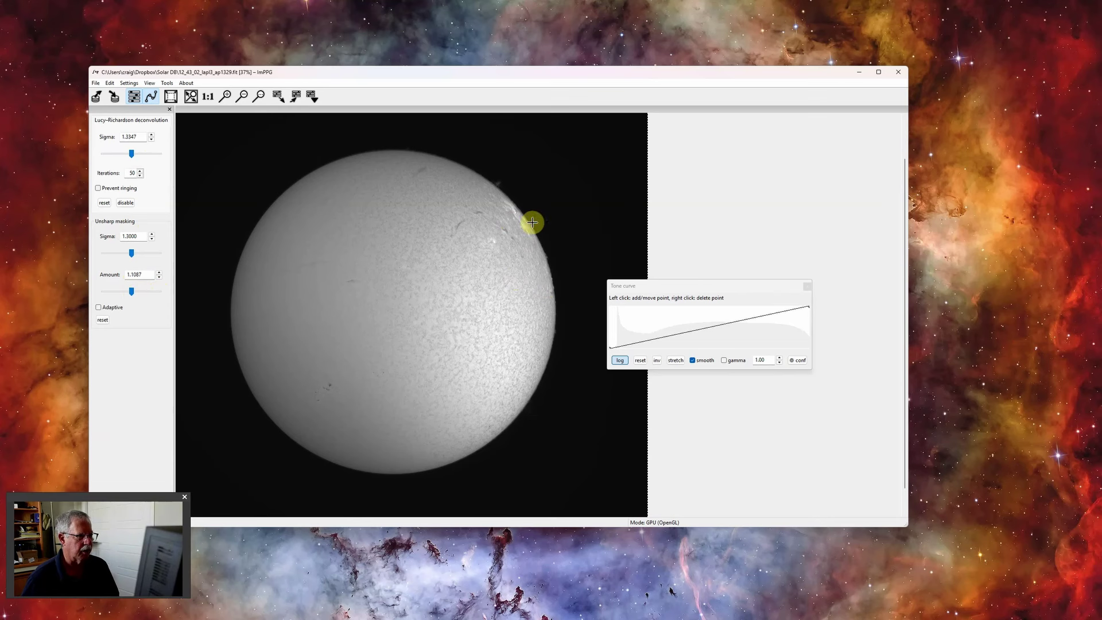
key("ctrl+1")
left_click_drag(625, 242, 465, 271)
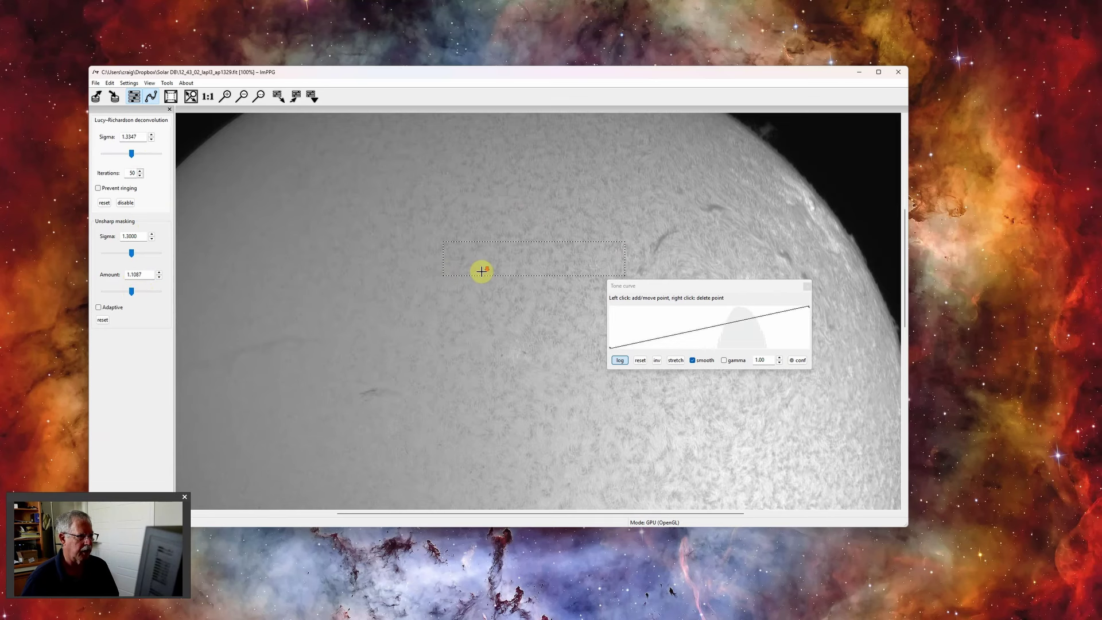
scroll(469, 259, "down", 2)
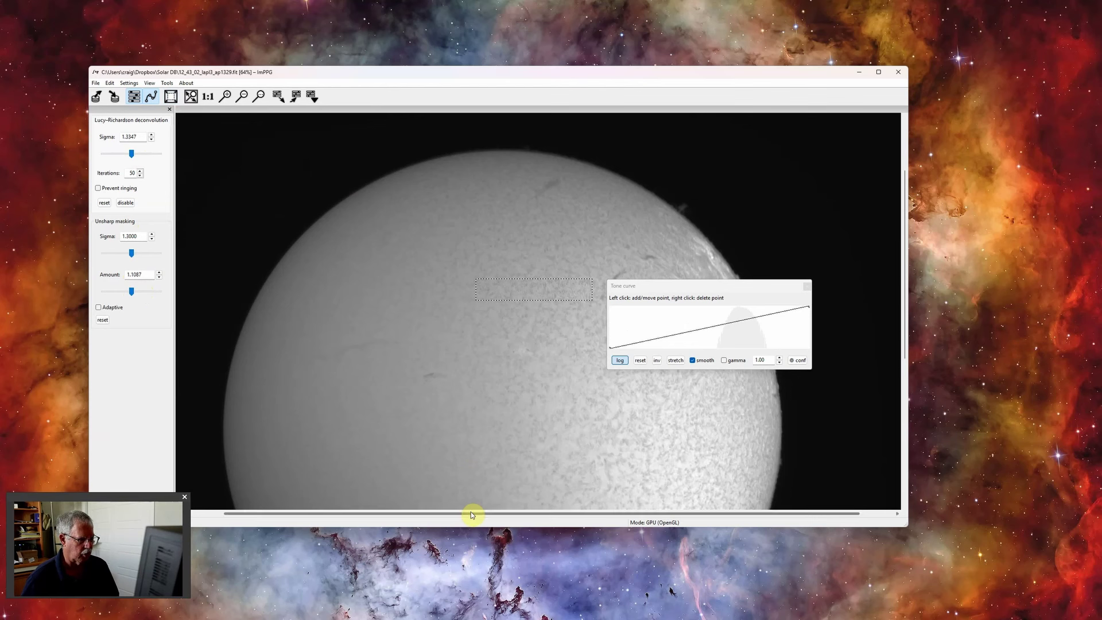
left_click(546, 443)
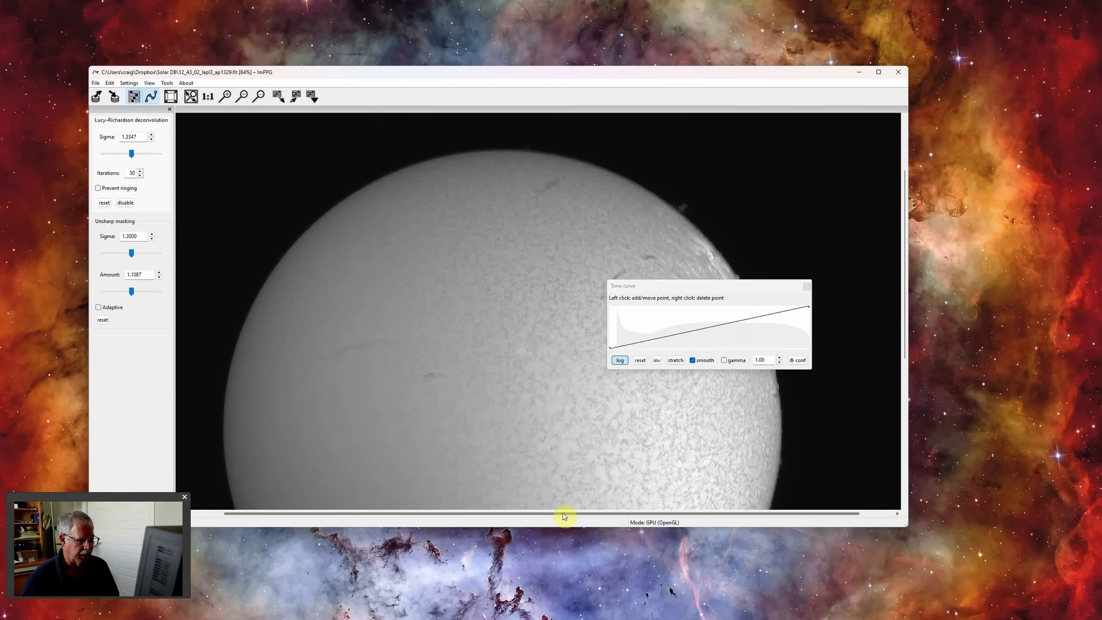
Step: Move the Tone curve window clear of the bright active region near the Sun's limb
left_click_drag(563, 516, 603, 513)
left_click(688, 288)
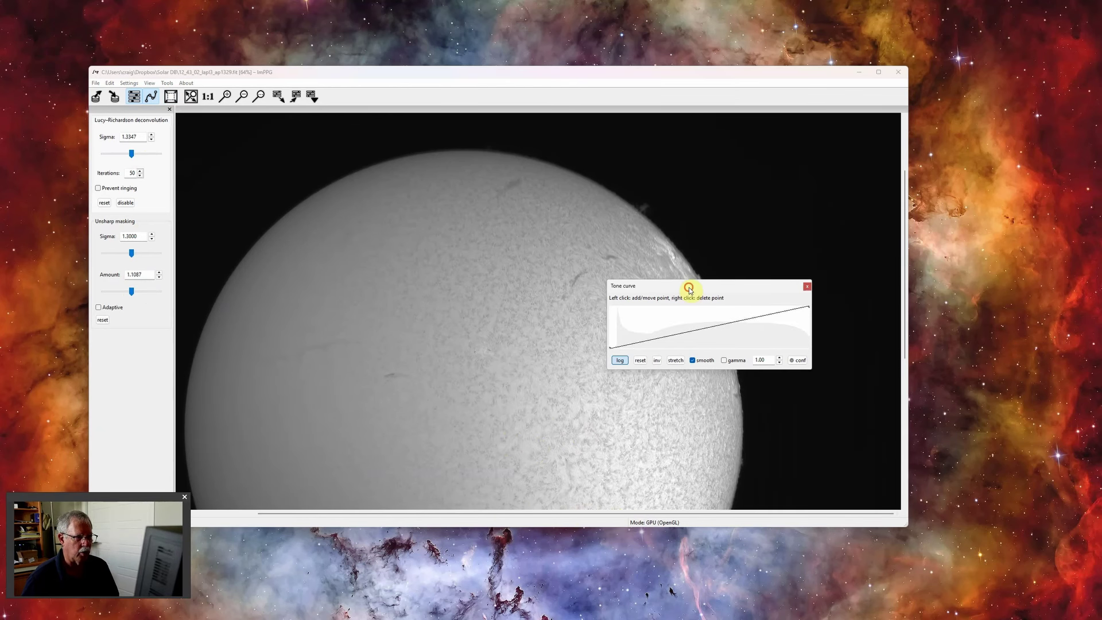
left_click_drag(689, 288, 709, 371)
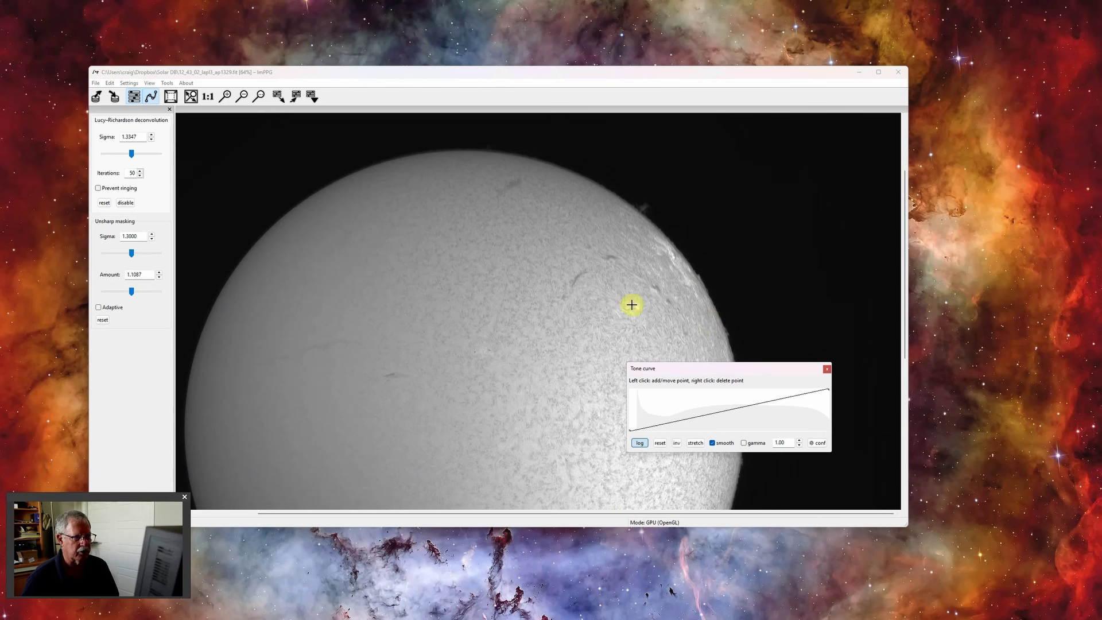
left_click_drag(736, 371, 760, 375)
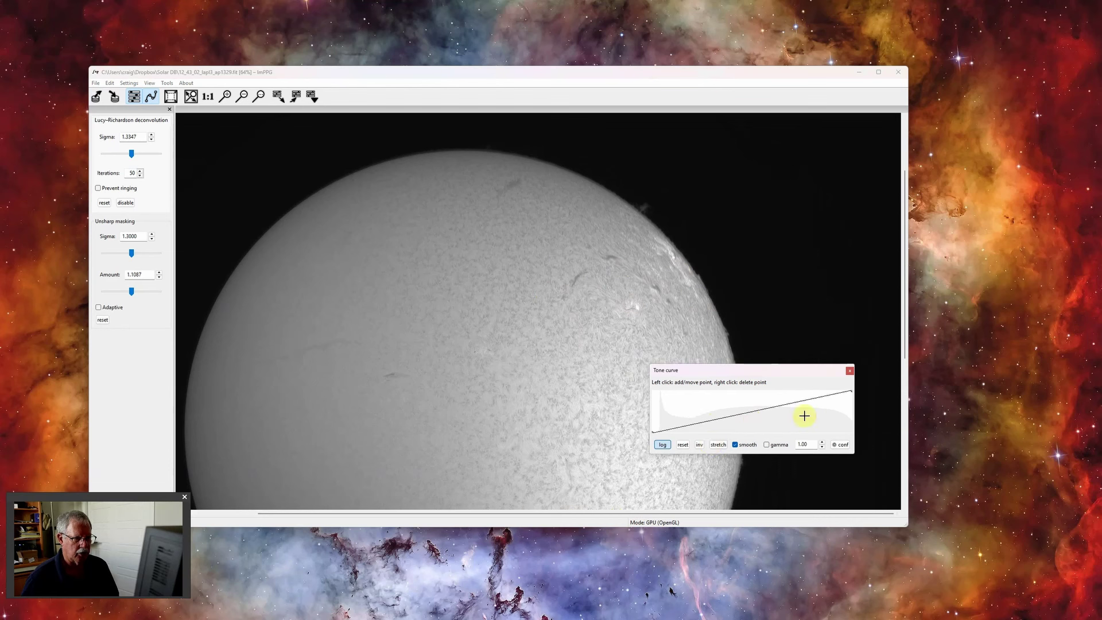
left_click(151, 99)
left_click(151, 99)
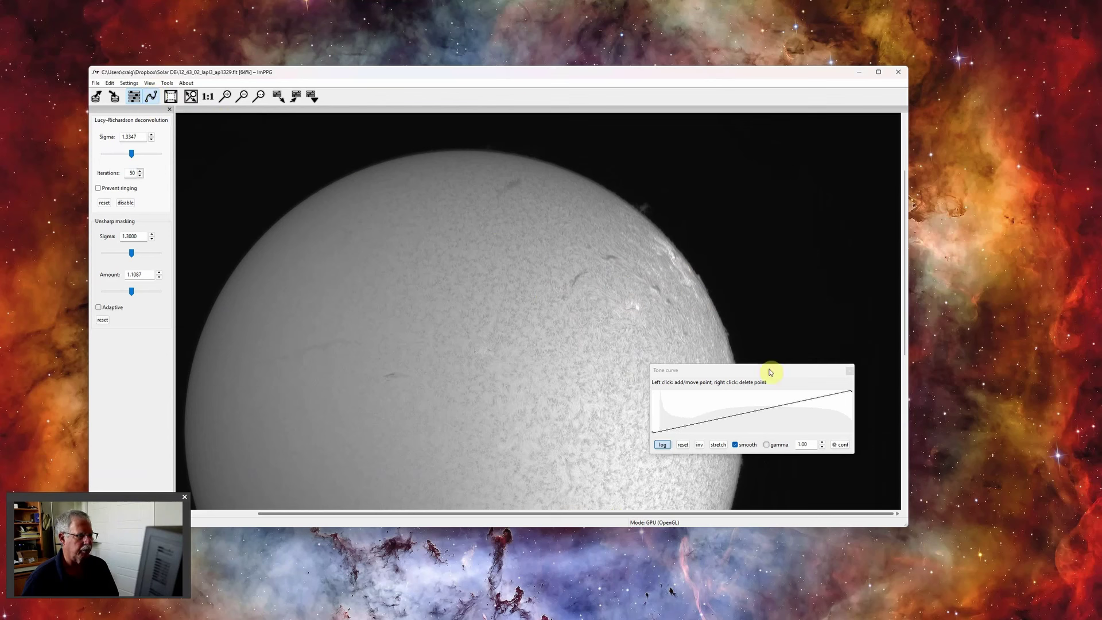
Step: Compare the histogram with and without logarithmic scale, and add a raised shadow point to the tone curve to brighten the prominences
left_click(663, 446)
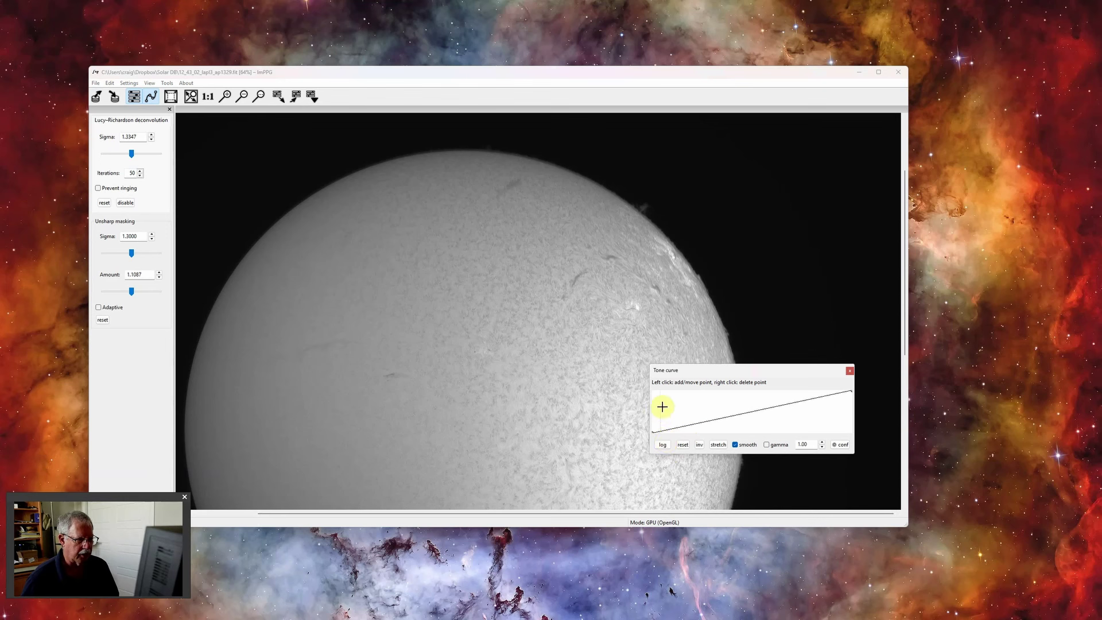
left_click(662, 446)
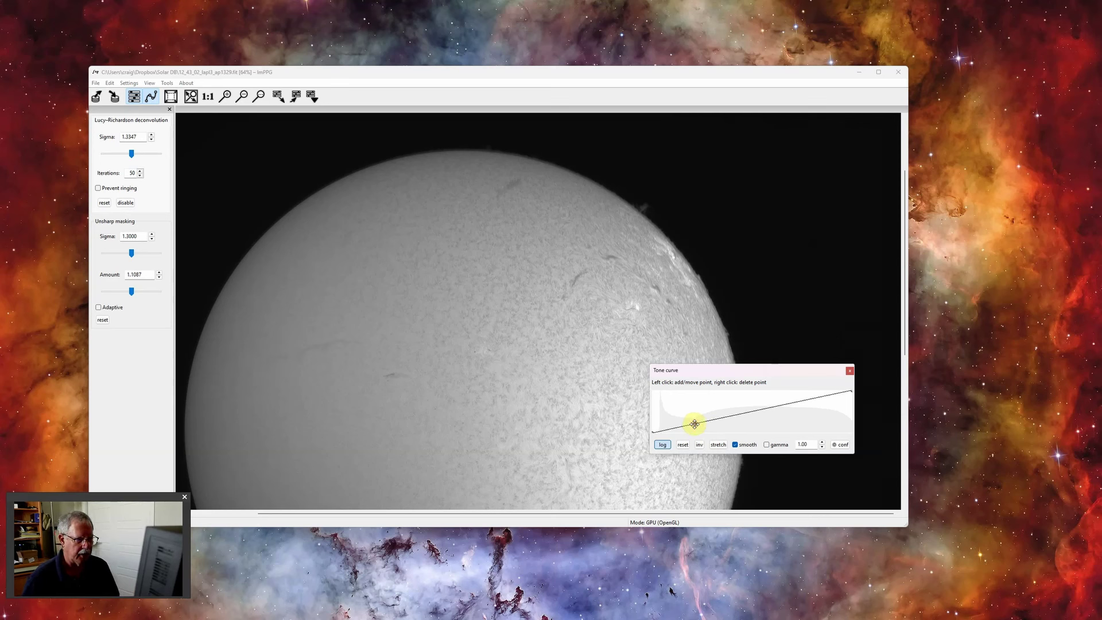
left_click_drag(695, 423, 683, 407)
scroll(676, 228, "up", 2)
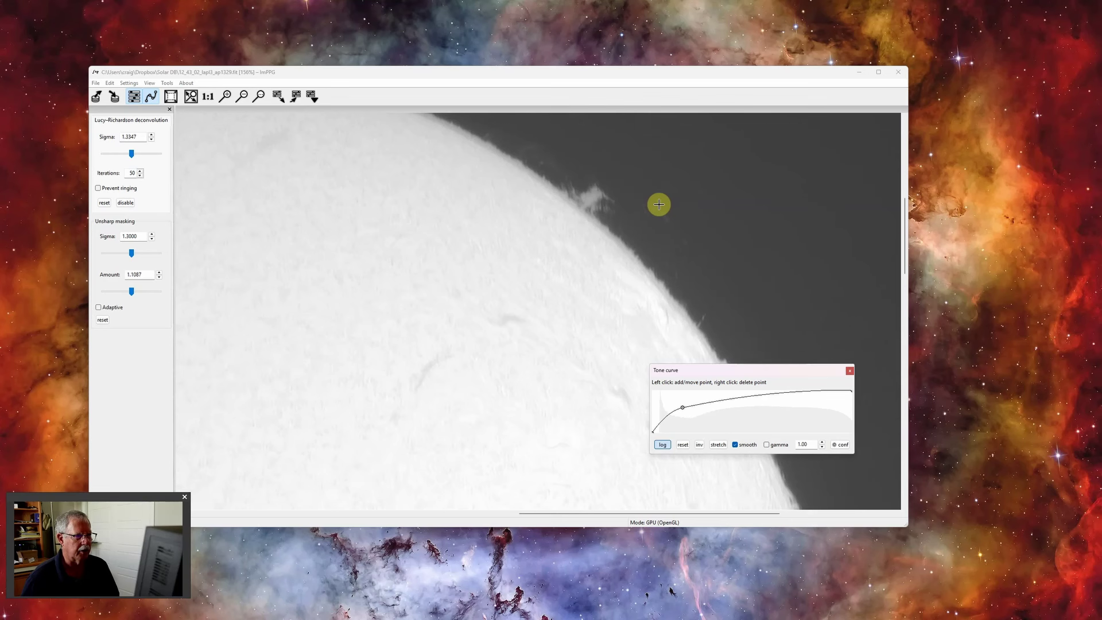
scroll(654, 225, "down", 2)
scroll(655, 225, "down", 3)
scroll(377, 212, "up", 2)
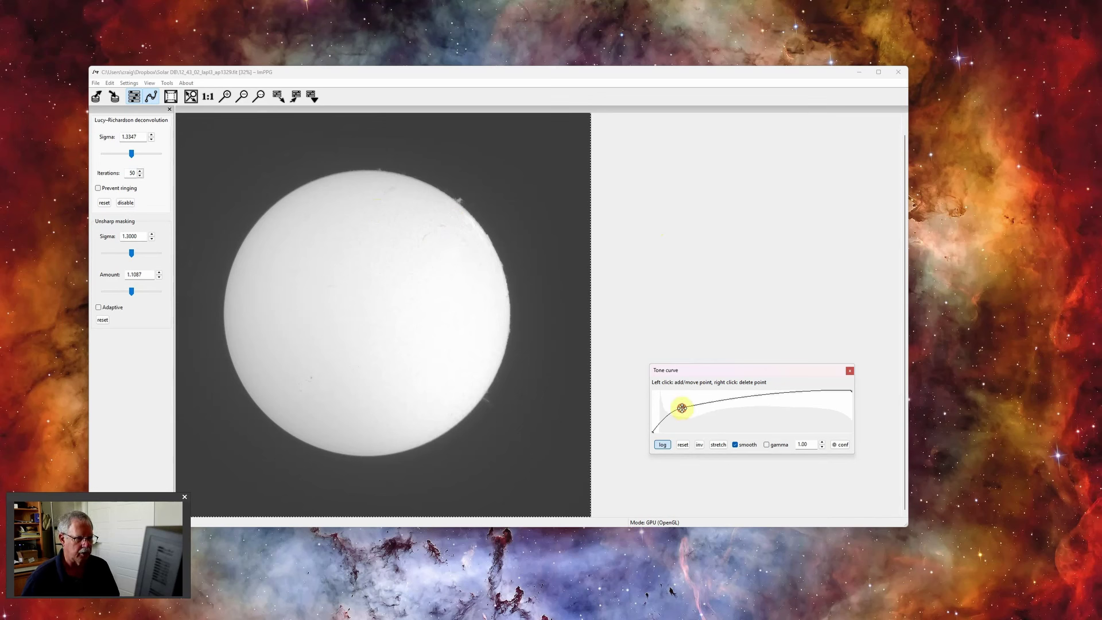
Step: Shape the tone curve with one point in the shadows and one in the lower midtones to balance the prominences and disk
left_click_drag(682, 408, 721, 407)
scroll(457, 270, "up", 1)
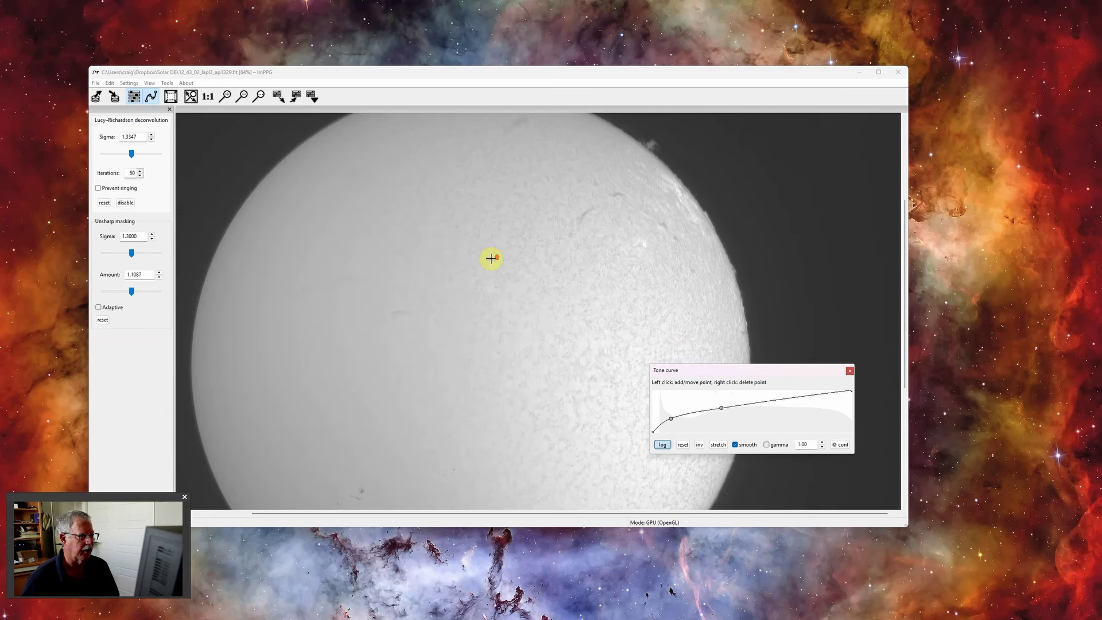
scroll(674, 265, "down", 1)
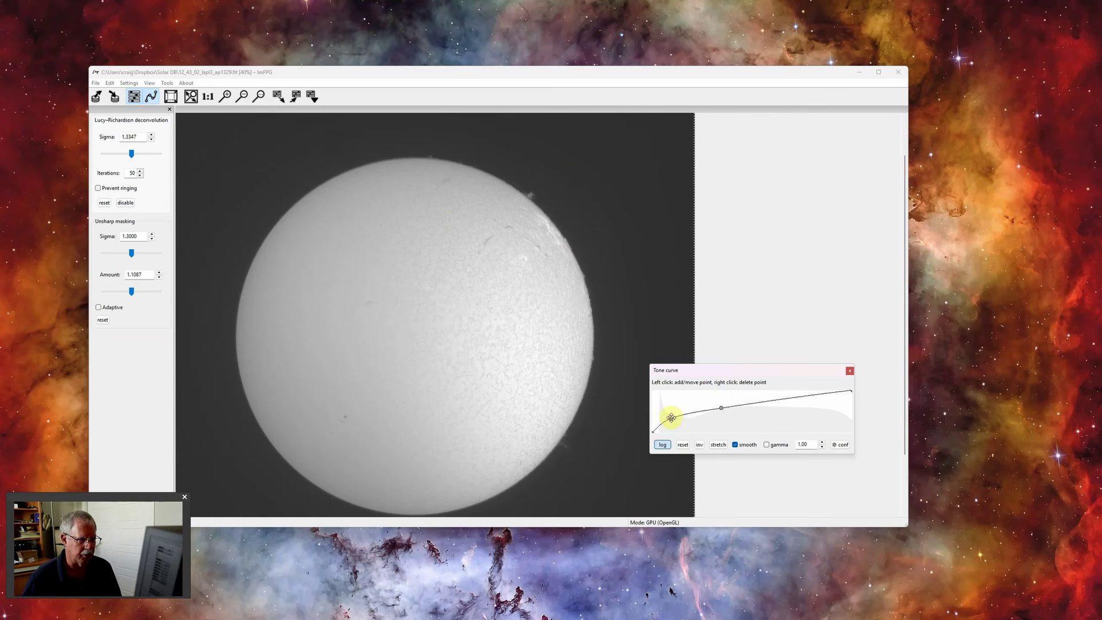
left_click_drag(671, 419, 668, 417)
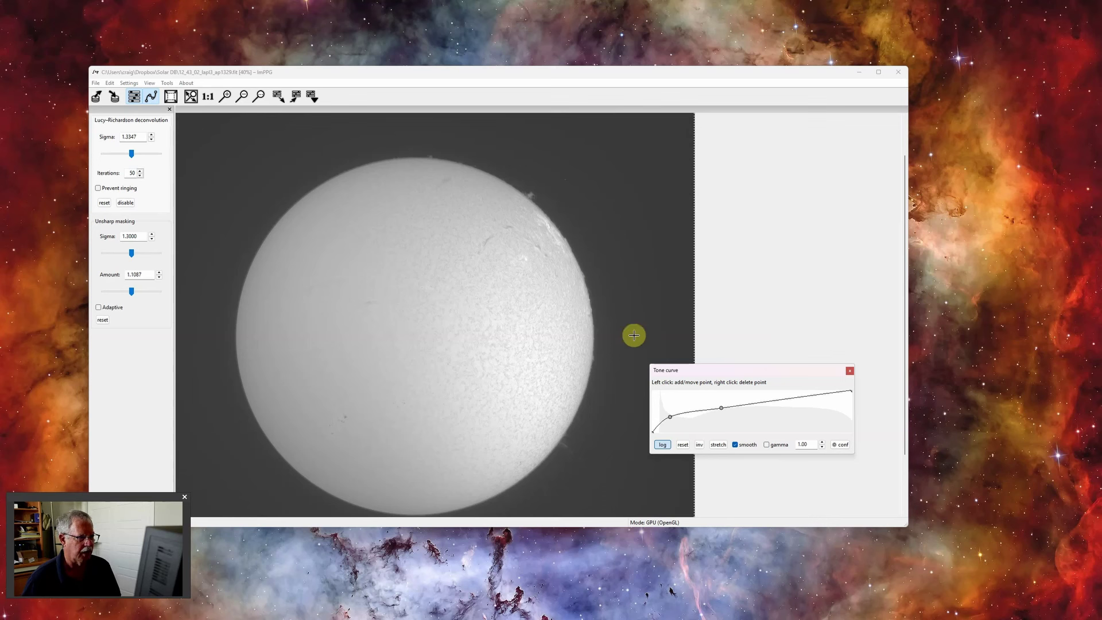
left_click_drag(721, 408, 714, 410)
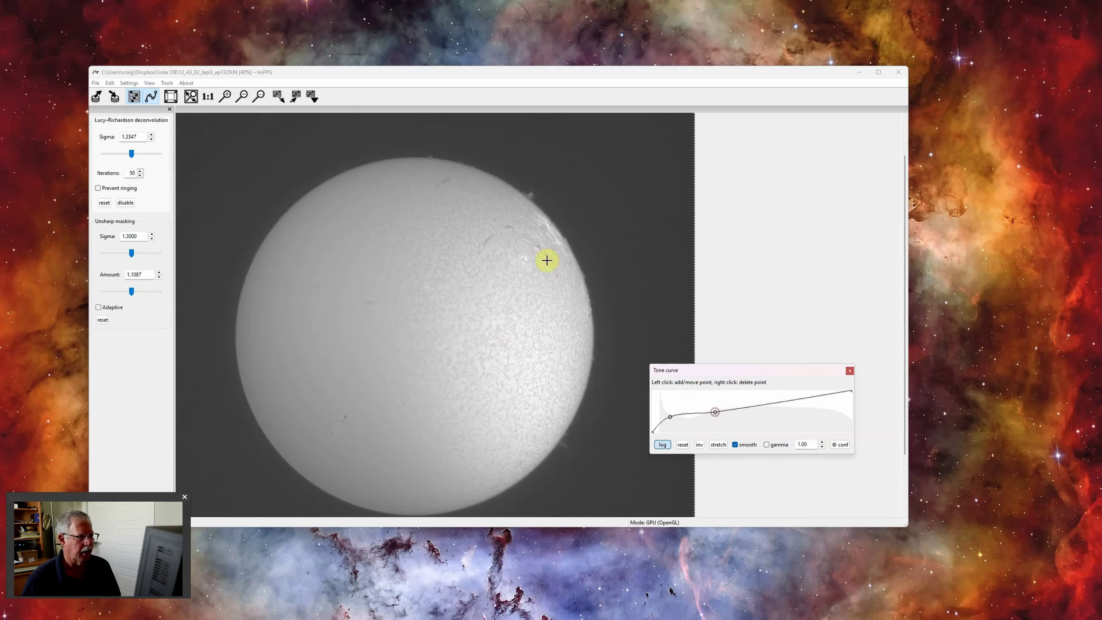
Step: Select the whole image for processing and save it as IMPPG 44 in TIFF 16-bit format in the Solar DB folder
left_click(170, 98)
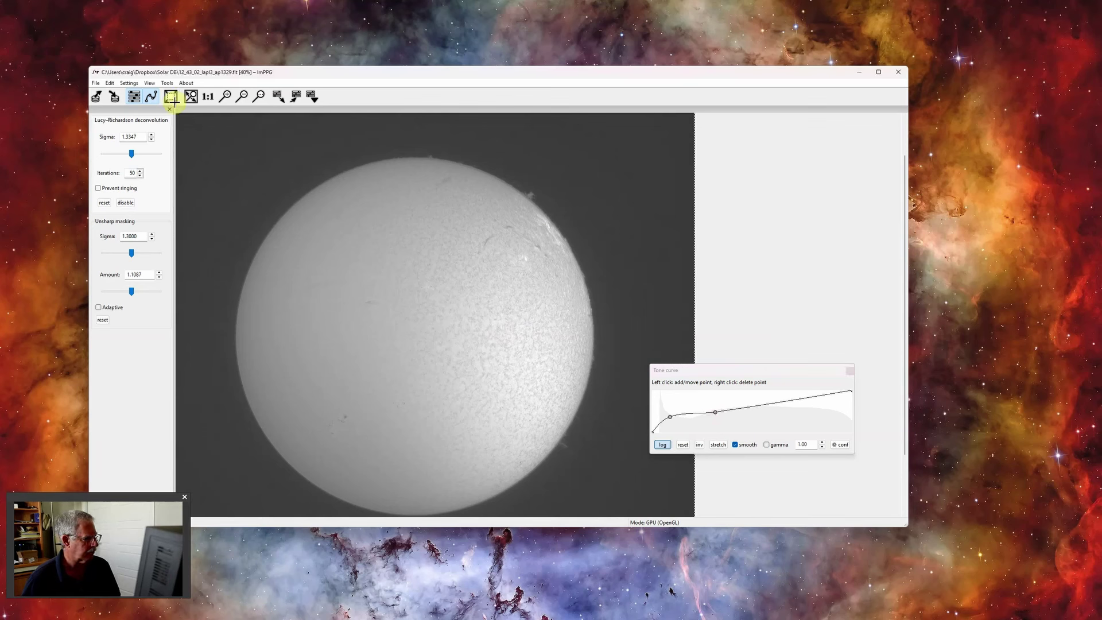
left_click_drag(146, 495, 117, 539)
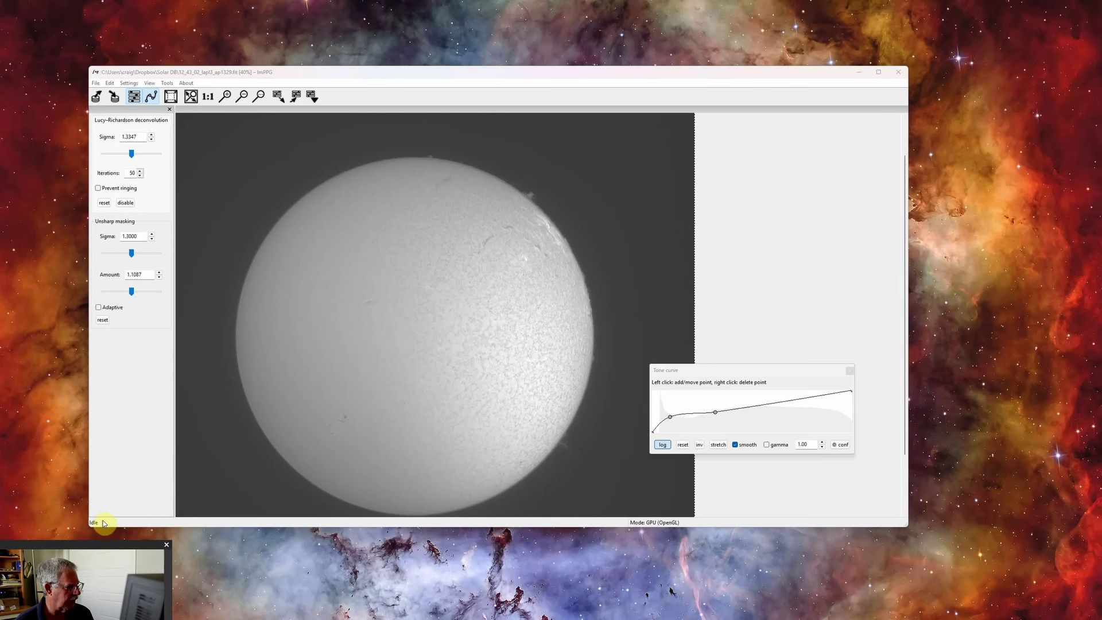
left_click(115, 97)
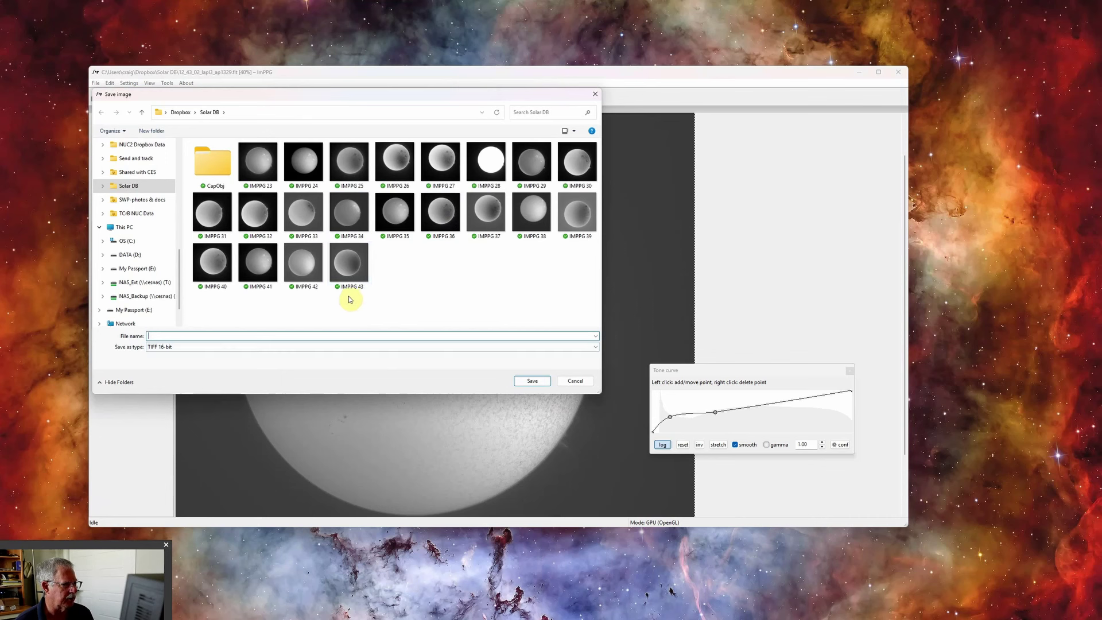
left_click(347, 275)
double_click(188, 333)
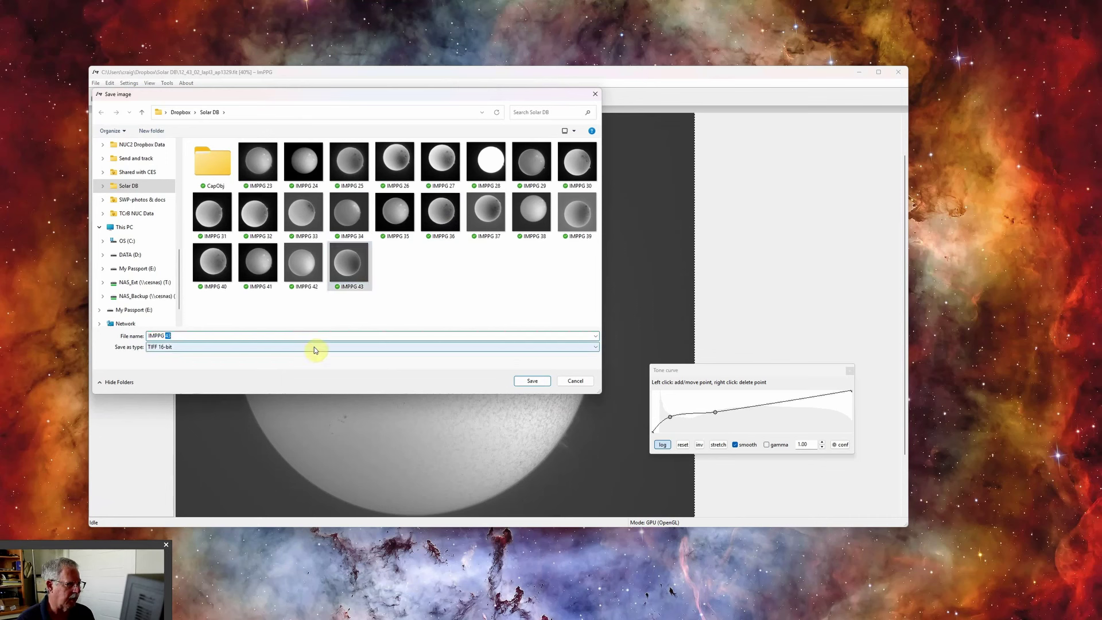
type("44")
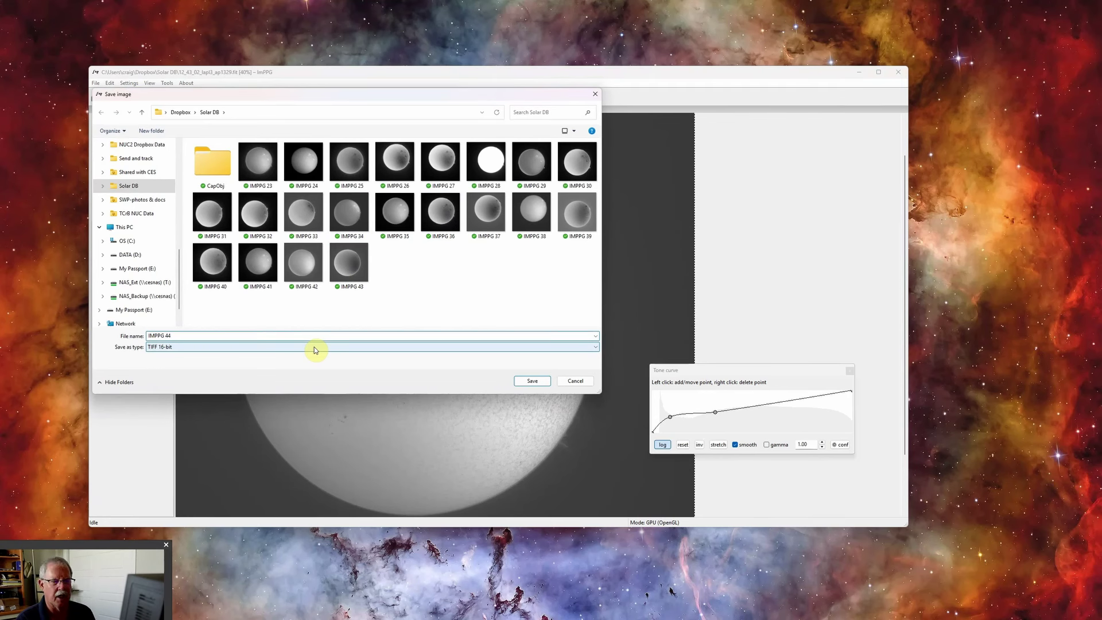
key("Return")
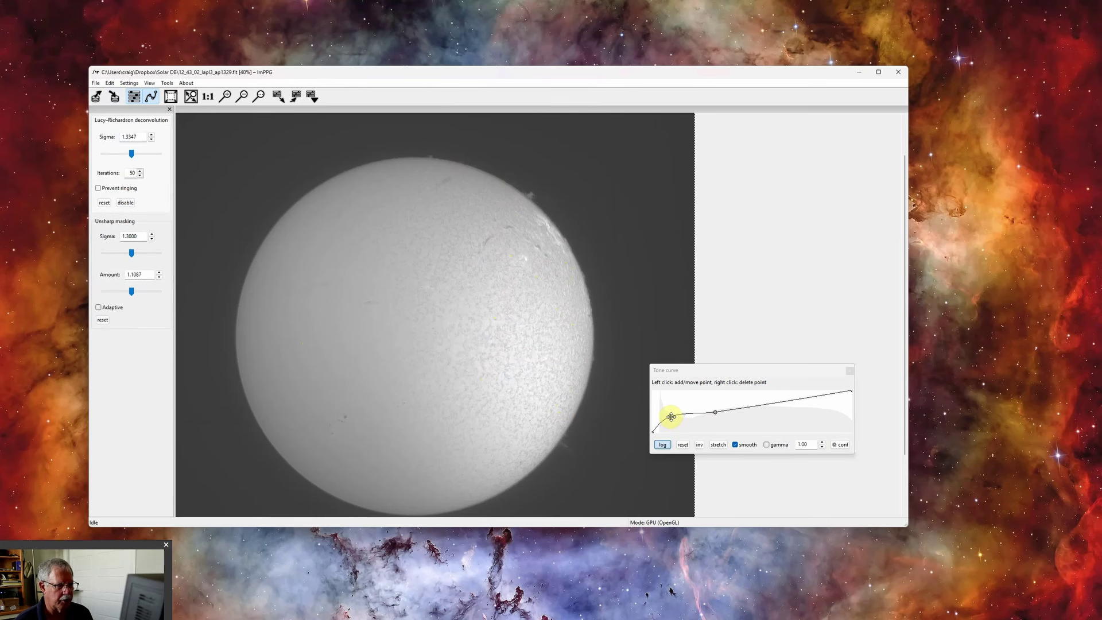
Step: Invert the disk with the tone curve by raising the shadow and lower-midtone points and lowering the highlight end point near black
left_click_drag(671, 416, 671, 401)
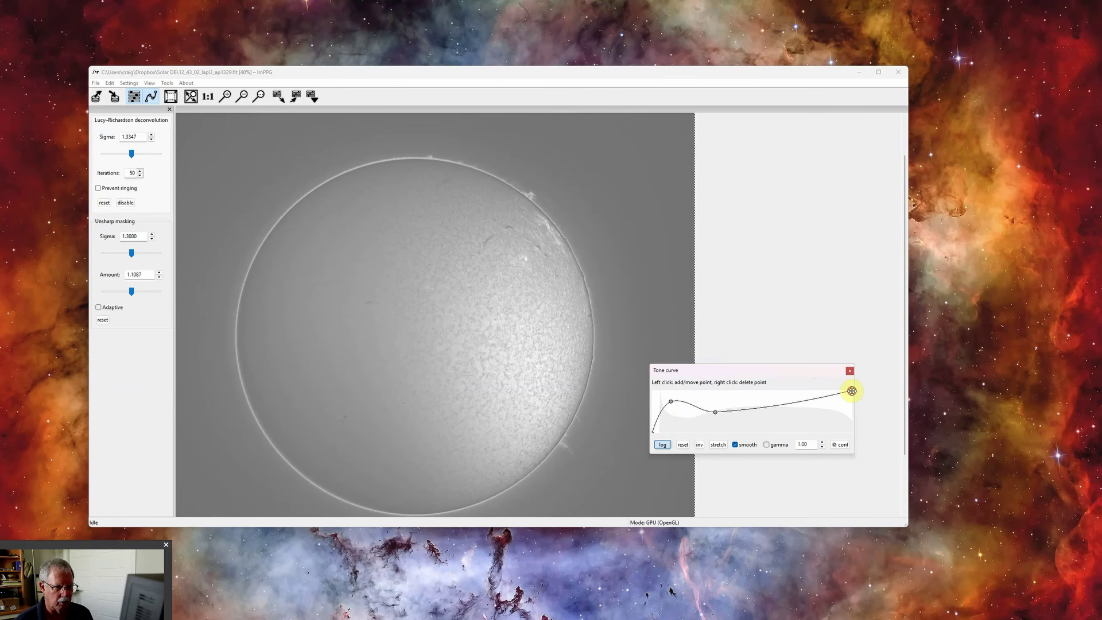
left_click_drag(851, 391, 851, 425)
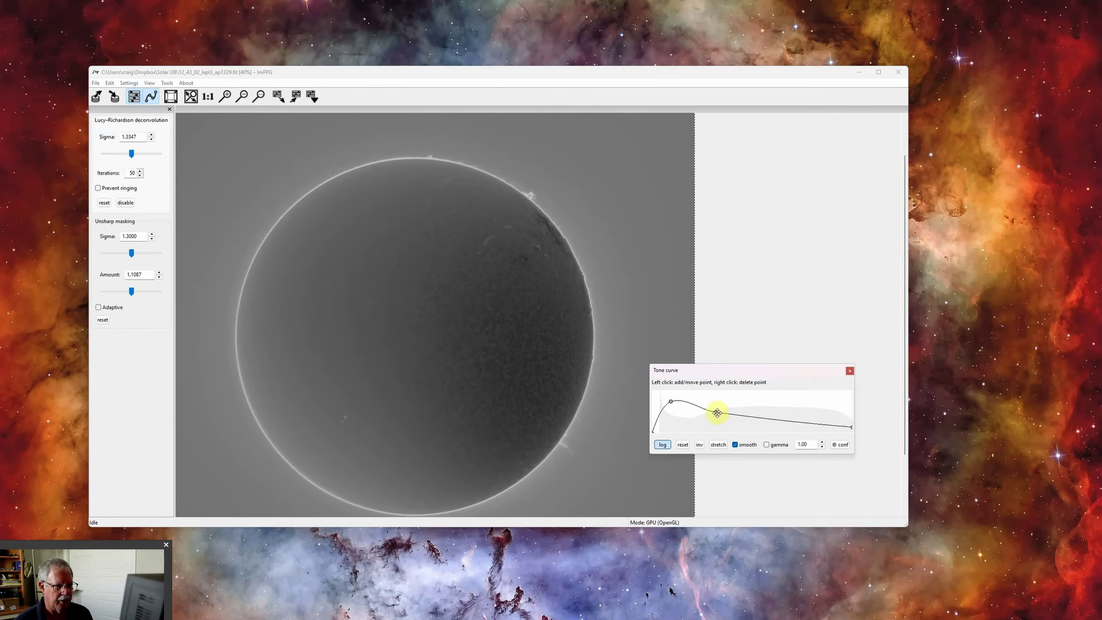
left_click_drag(718, 413, 717, 401)
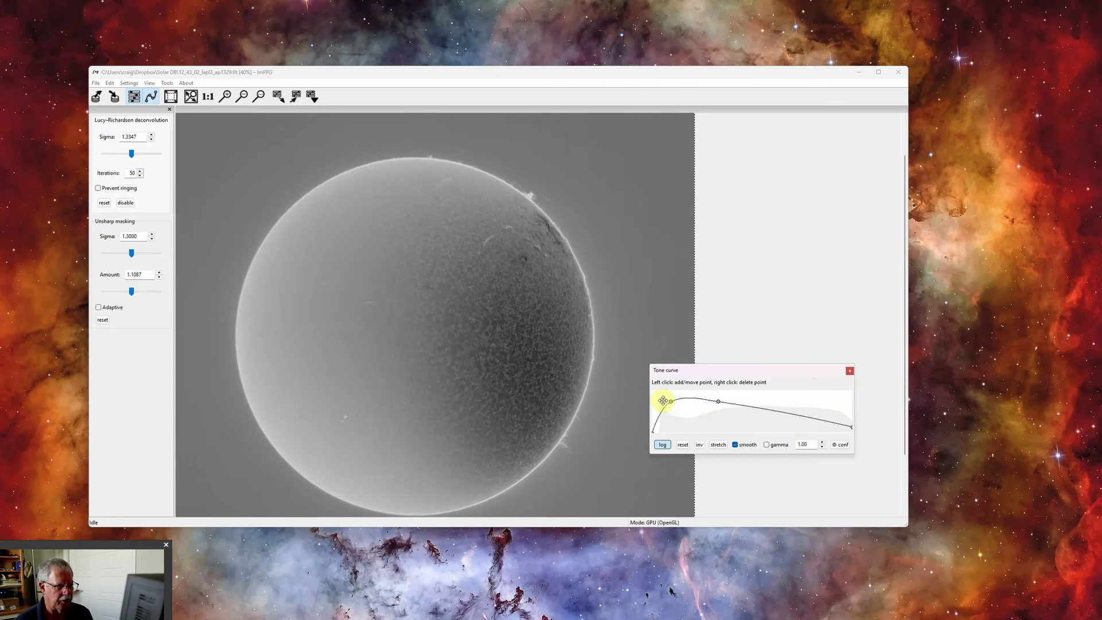
left_click_drag(670, 398, 668, 403)
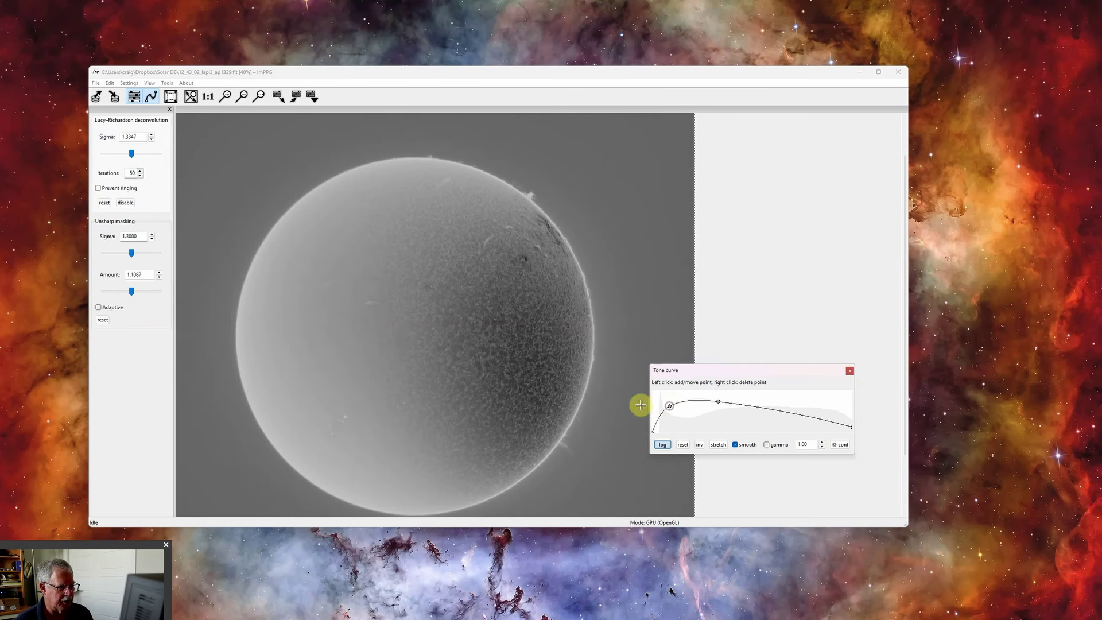
Step: Inspect the inverted disk, active region and limb prominences up close, nudging the tone curve's lower-midtone point slightly
scroll(440, 165, "up", 4)
scroll(567, 196, "down", 4)
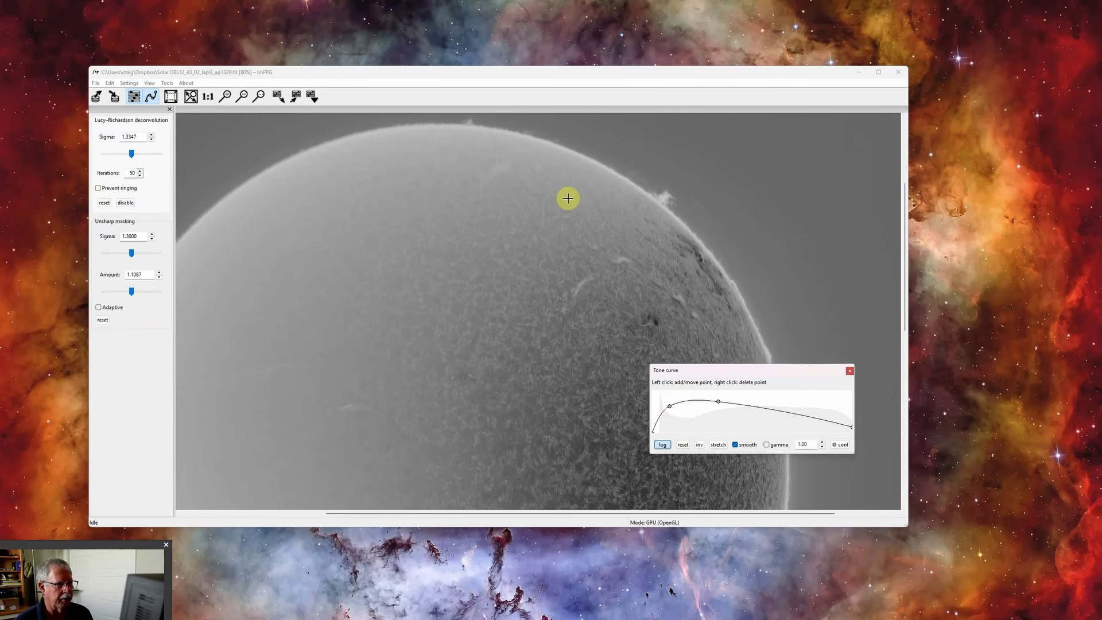
scroll(511, 249, "up", 2)
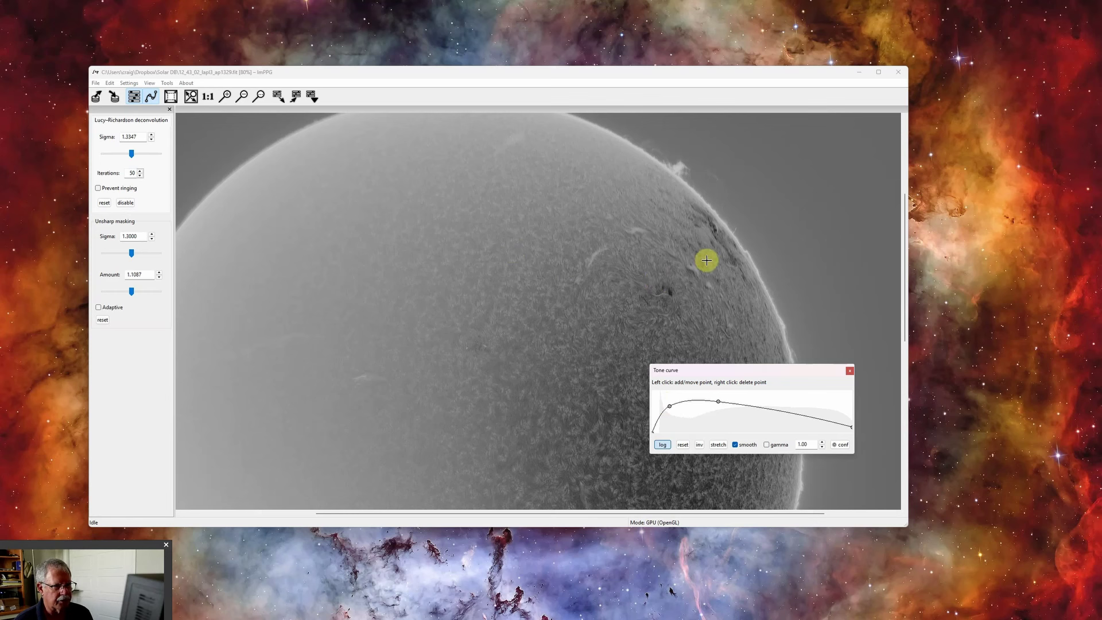
left_click_drag(720, 401, 715, 399)
scroll(611, 299, "down", 1)
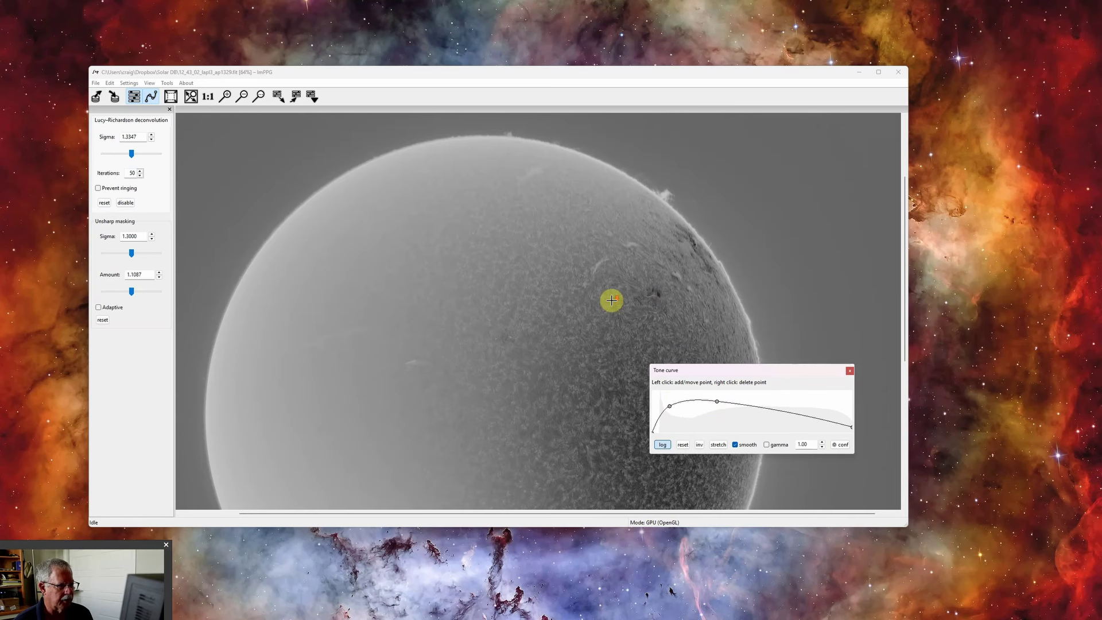
scroll(611, 300, "down", 3)
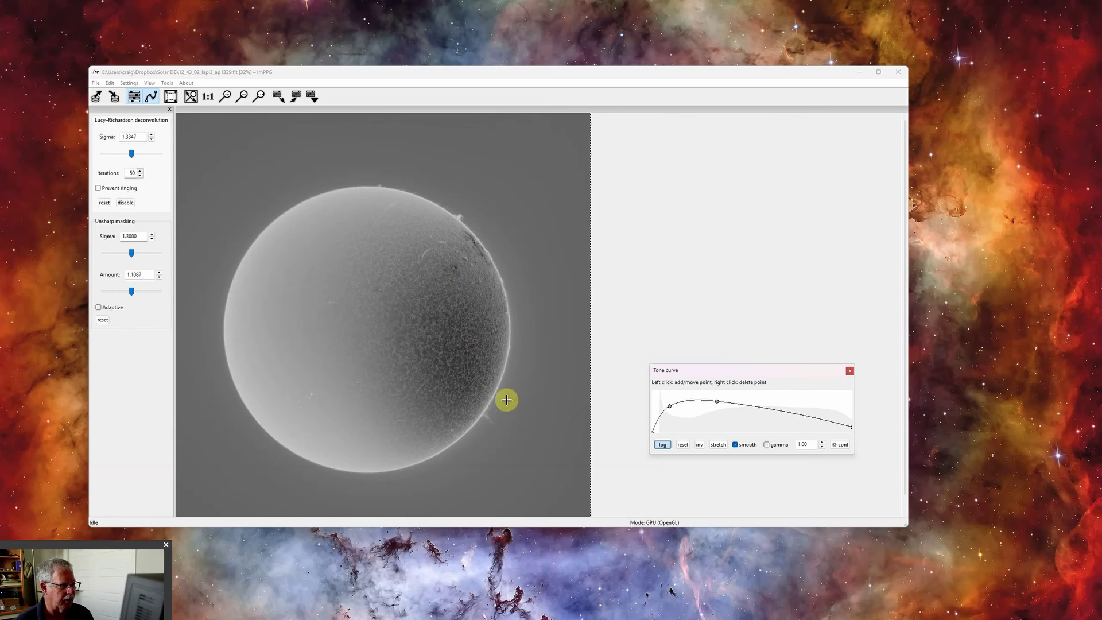
scroll(459, 362, "up", 2)
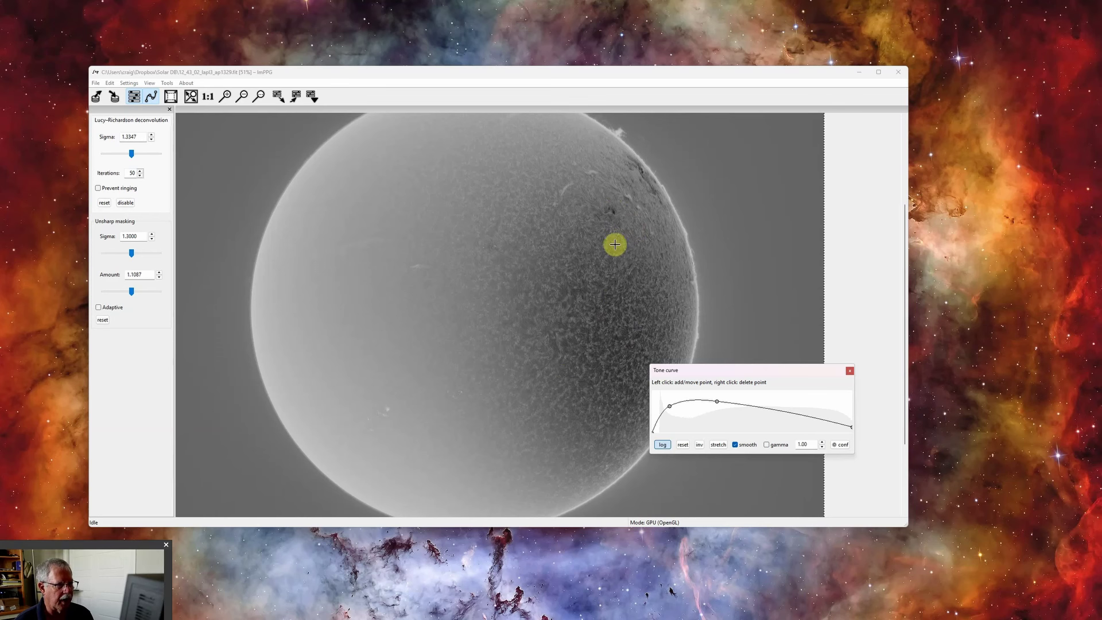
scroll(612, 248, "down", 2)
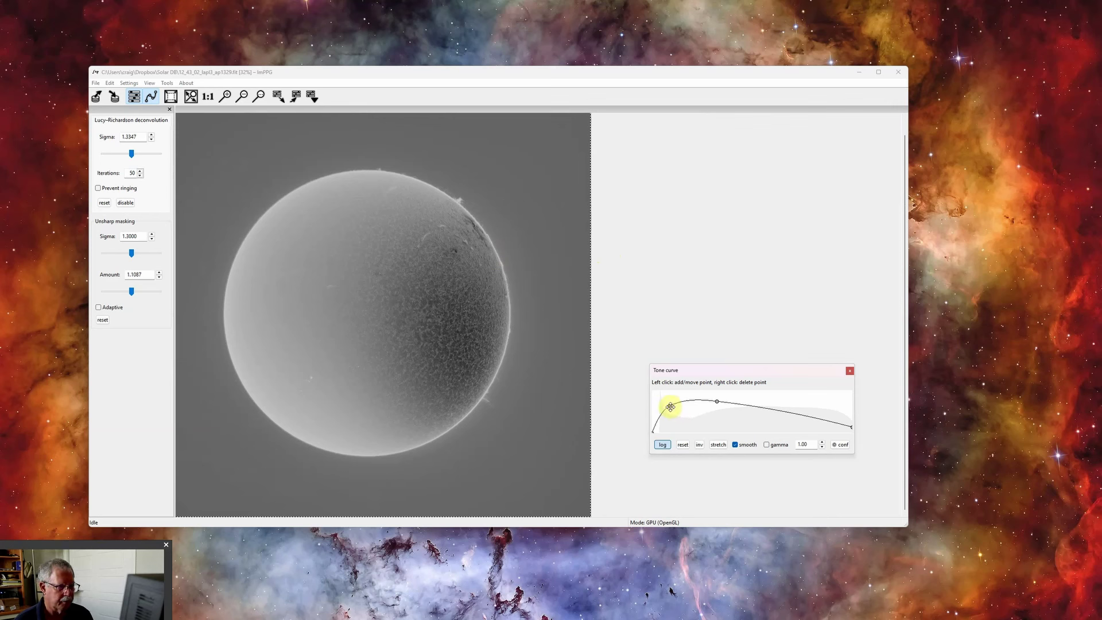
Step: Move the tone curve's shadow point toward the midtones to darken the background, and add a point in the upper midtones
left_click_drag(669, 406, 720, 399)
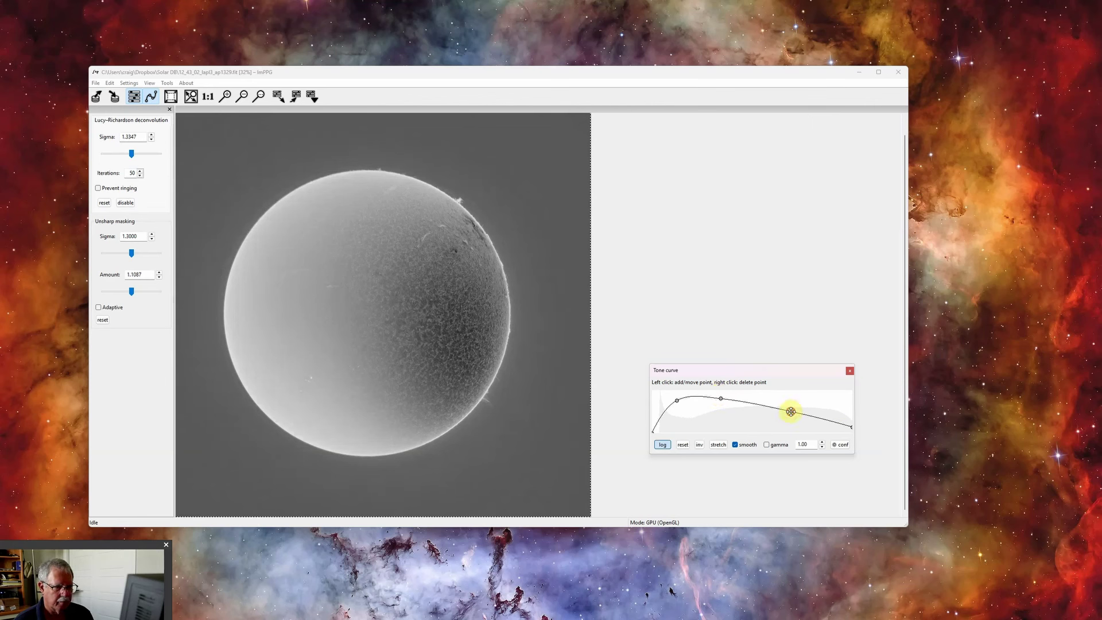
left_click_drag(791, 412, 791, 409)
left_click_drag(720, 398, 680, 400)
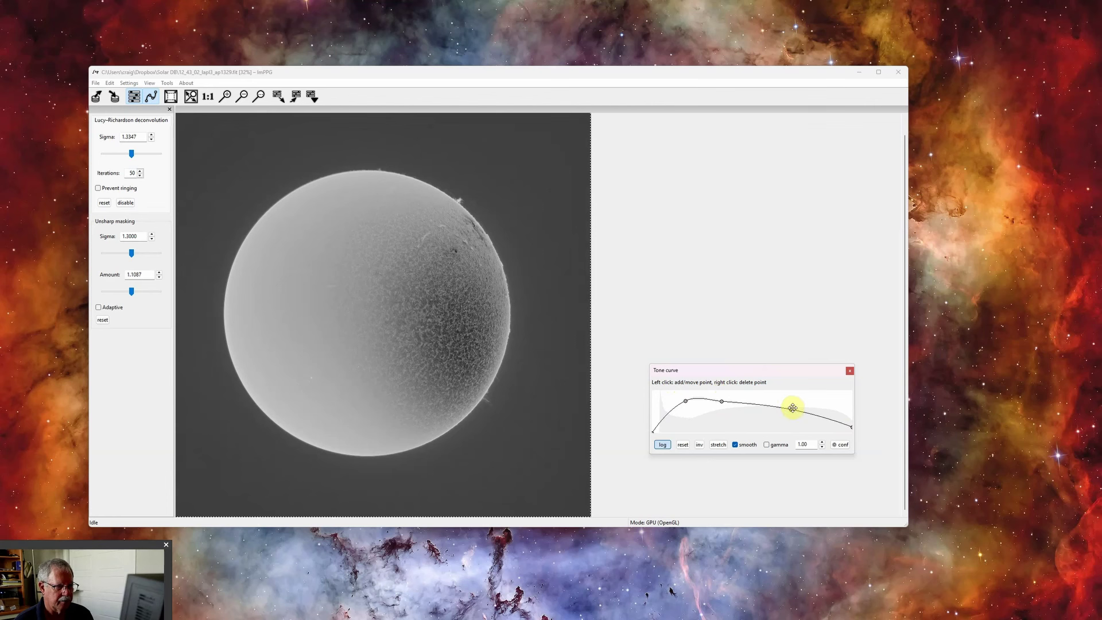
left_click_drag(793, 407, 790, 407)
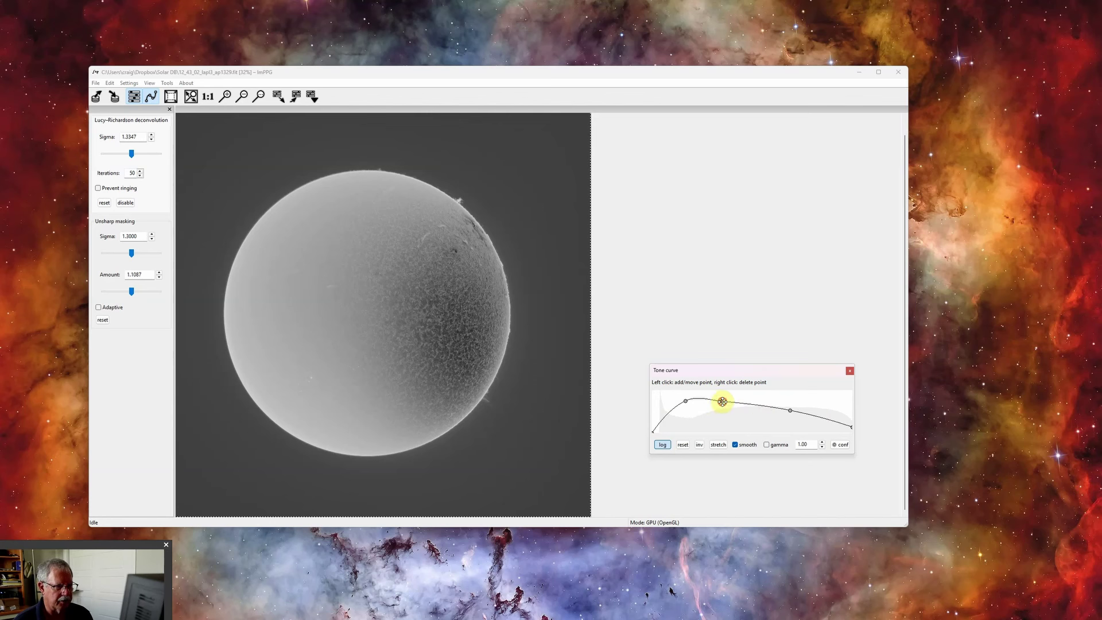
Step: Try a lower position for the tone curve's lower-midtone point, raise it again, and lower the upper-midtone point slightly
left_click_drag(722, 401, 720, 408)
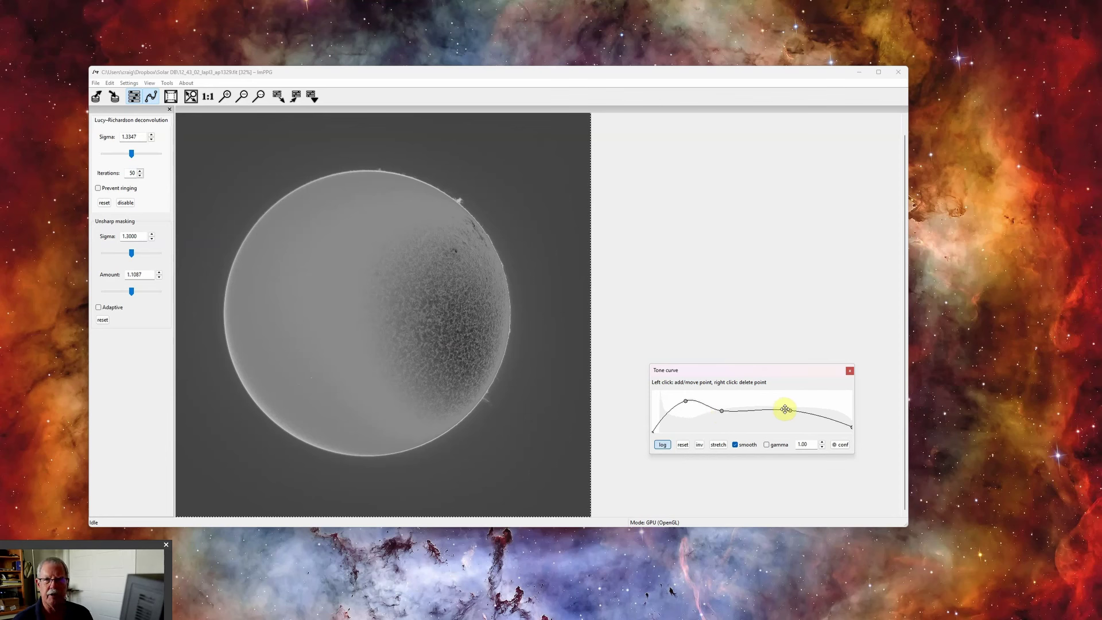
left_click_drag(721, 411, 720, 400)
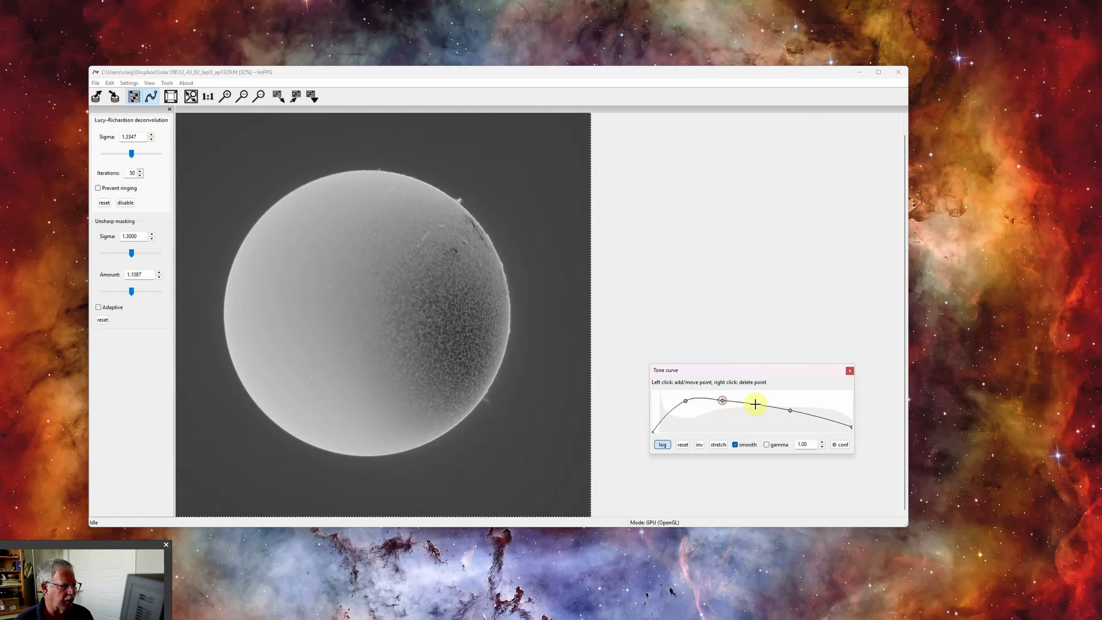
left_click_drag(790, 411, 786, 412)
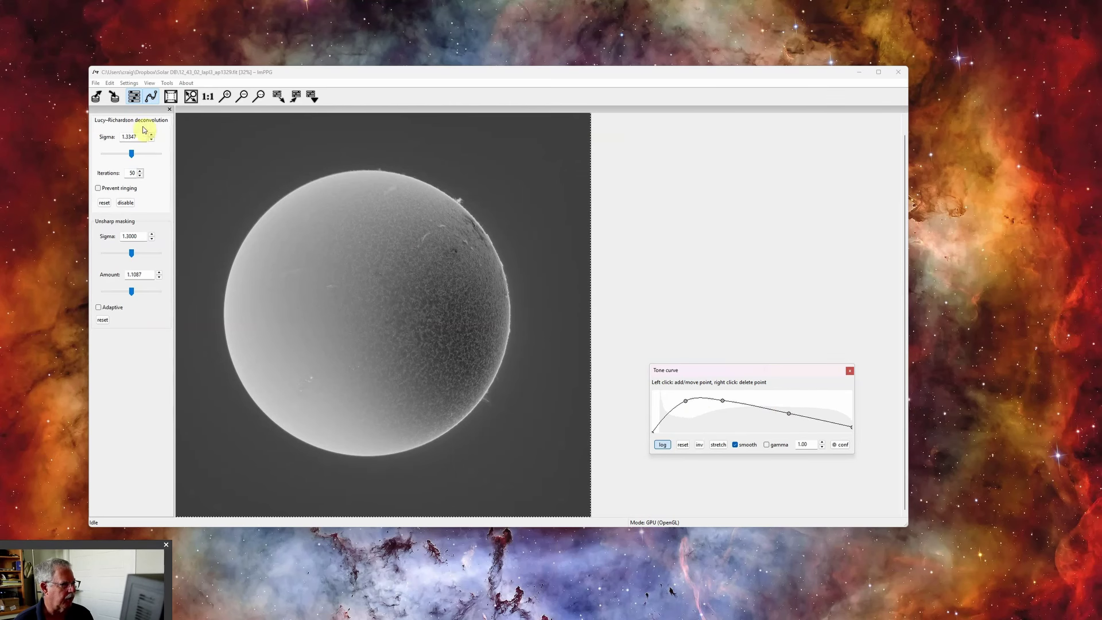
Step: Save the inverted-disk version as IMPPG 45 in TIFF 16-bit format in the Solar DB folder
left_click(115, 98)
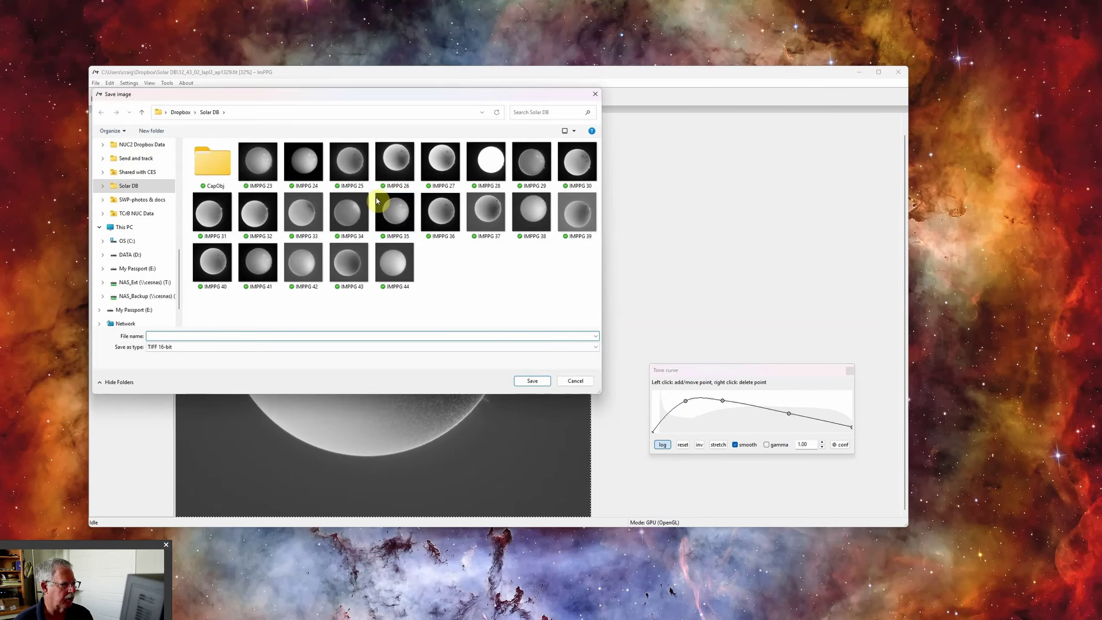
left_click(370, 266)
left_click(190, 335)
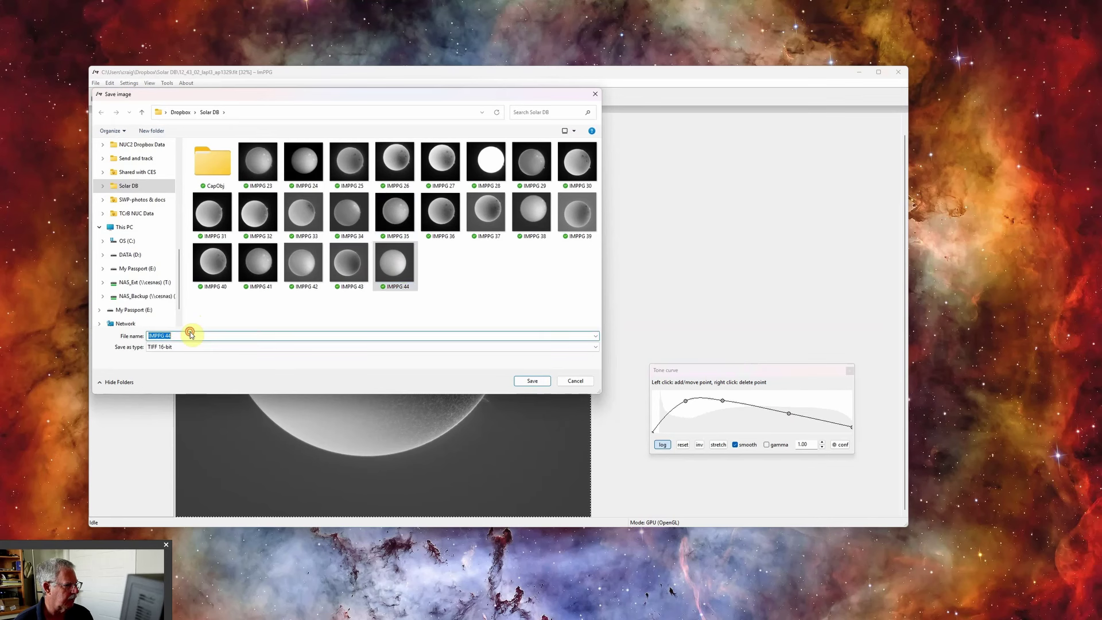
key("BackSpace")
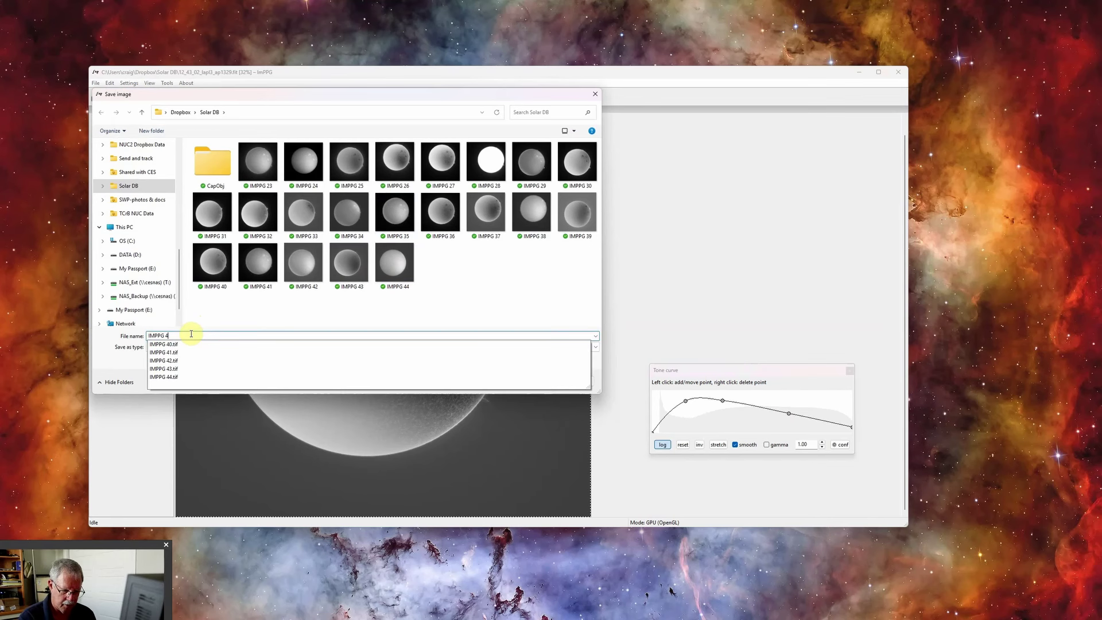
type("5")
key("Return")
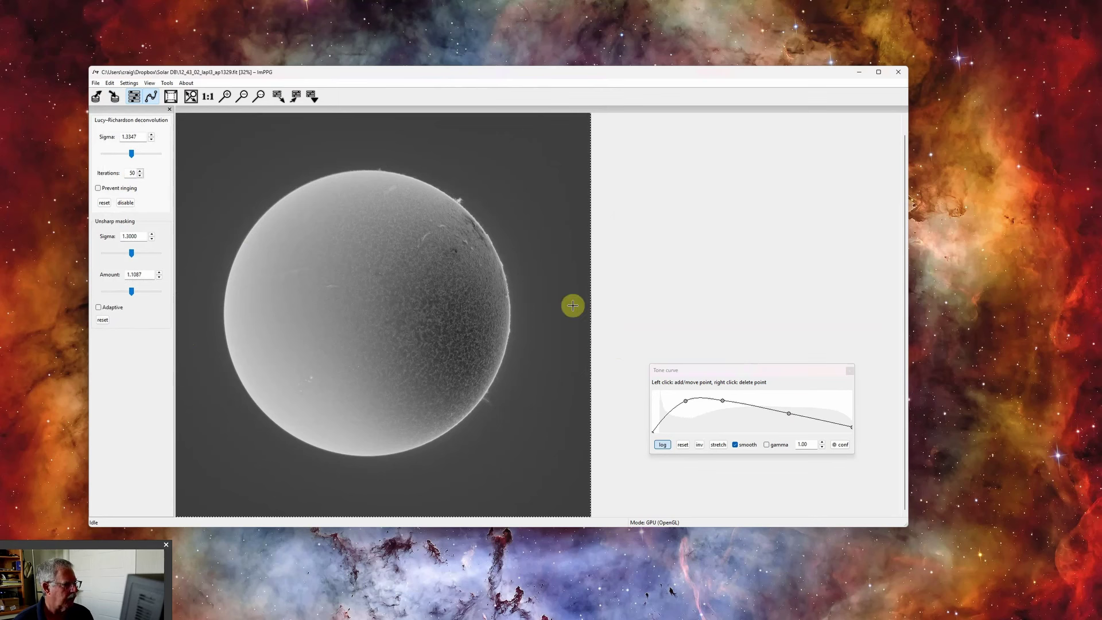
Step: Switch to Photoshop and load IMPPG 44 and IMPPG 45 from the Solar DB folder as layers with Load Files into Stack
left_click(533, 611)
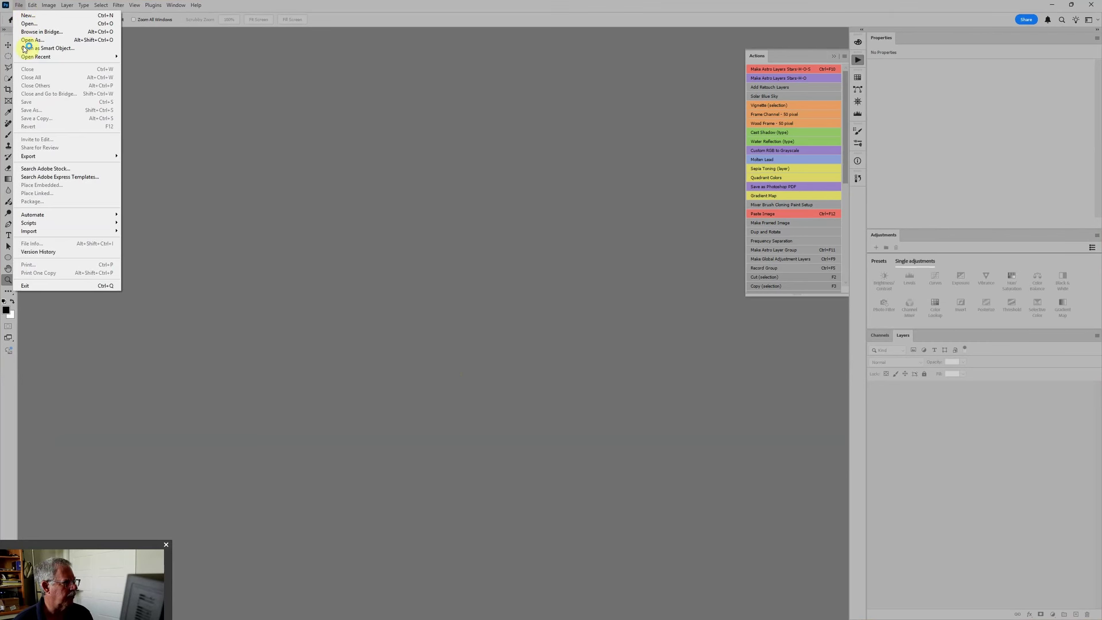
left_click(47, 225)
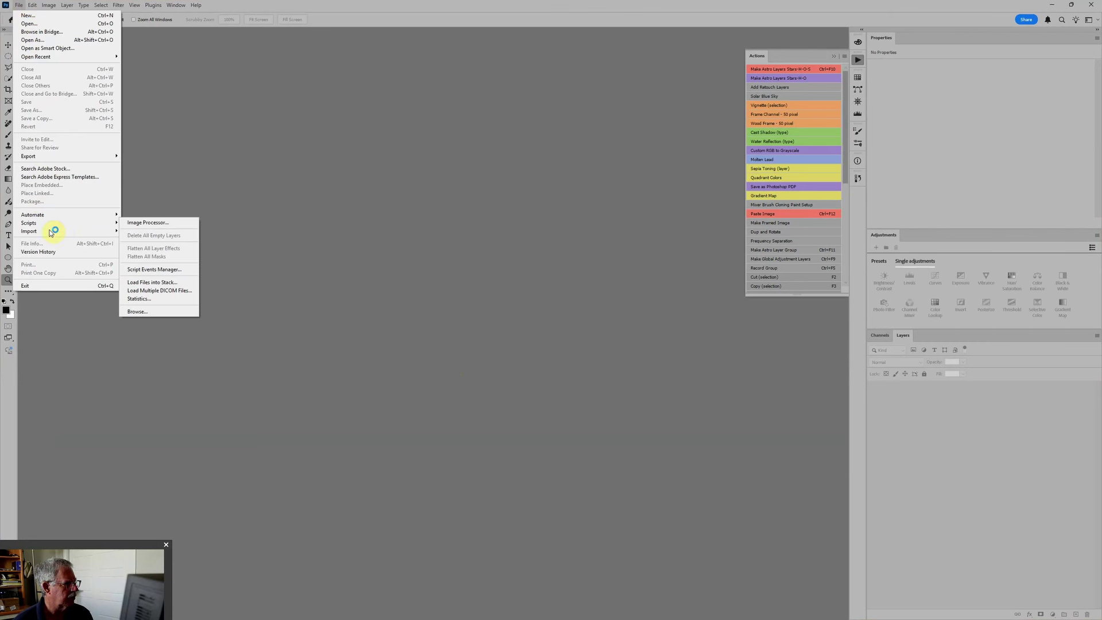
left_click(154, 282)
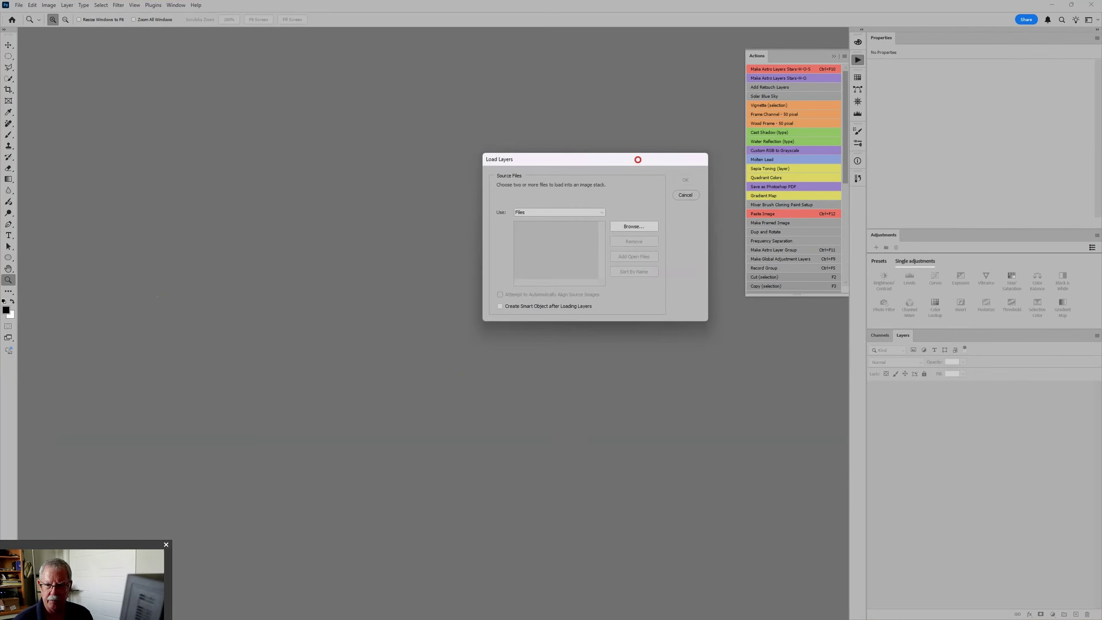
left_click(642, 226)
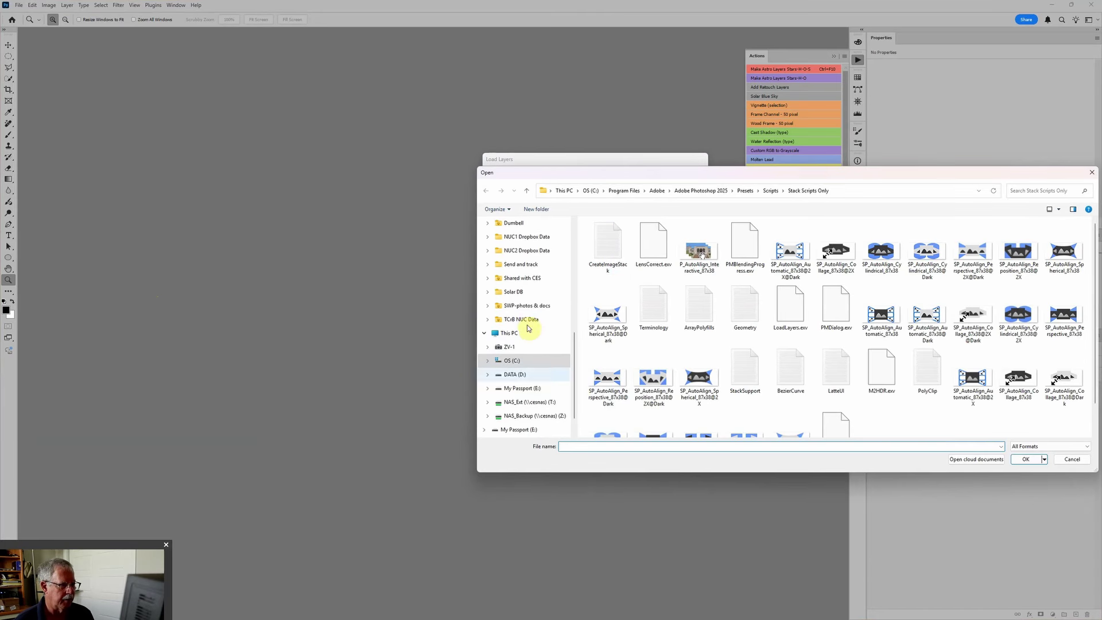
left_click(526, 295)
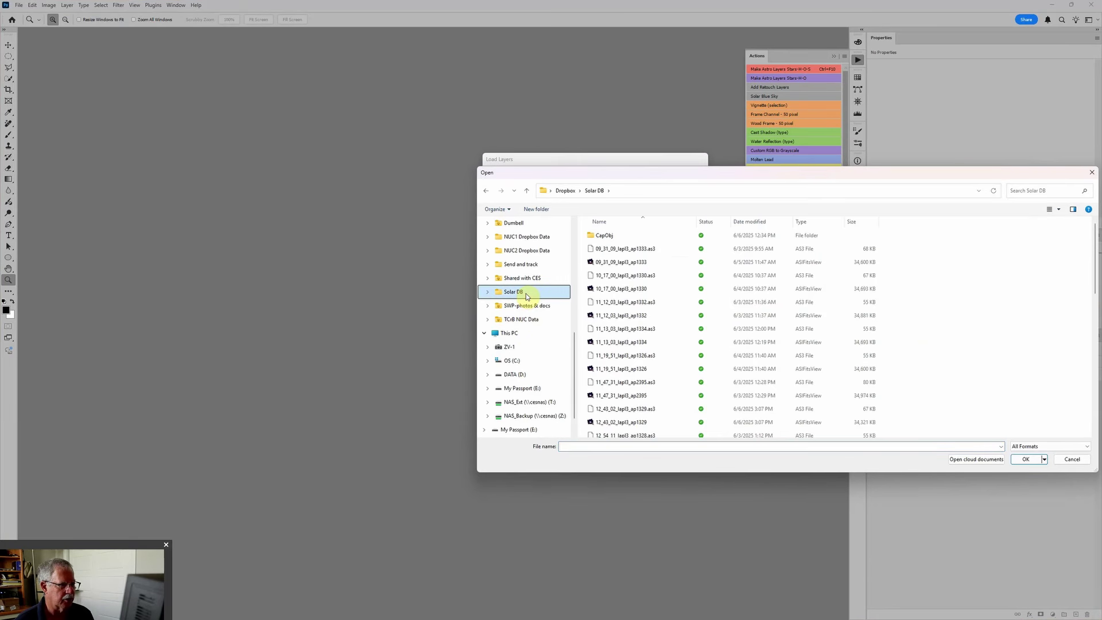
left_click(746, 222)
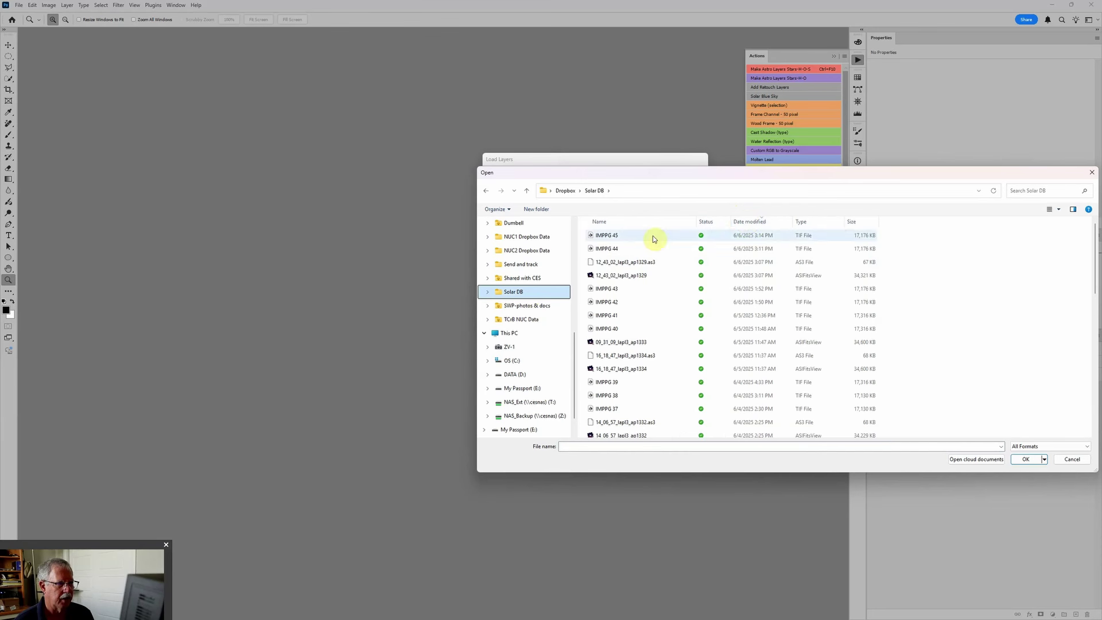
left_click(611, 236)
left_click(608, 248, "shift")
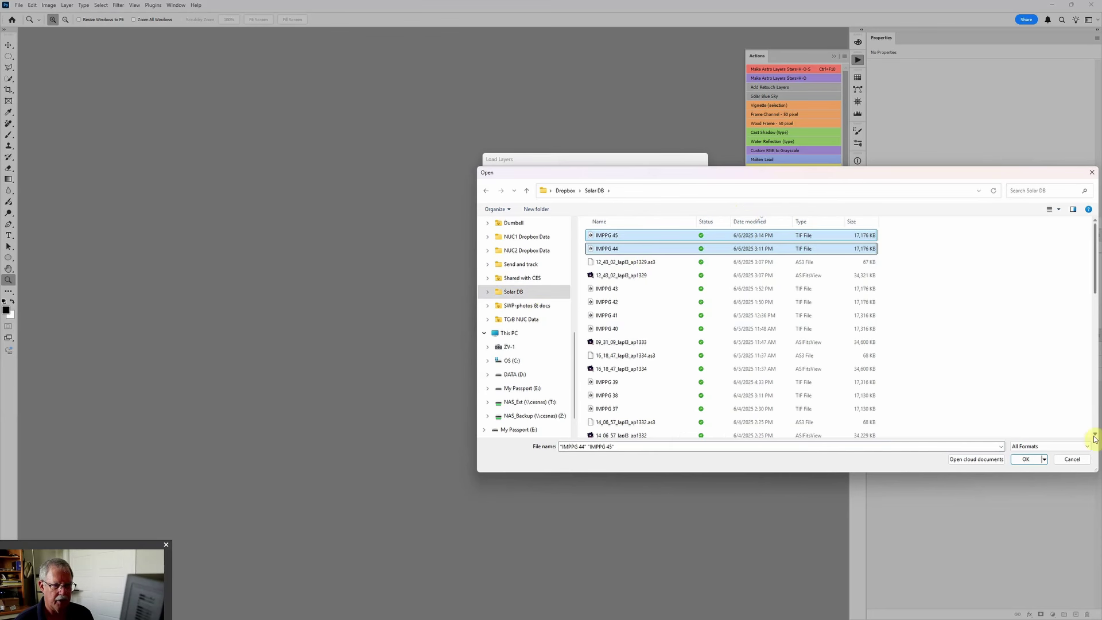
left_click(1026, 459)
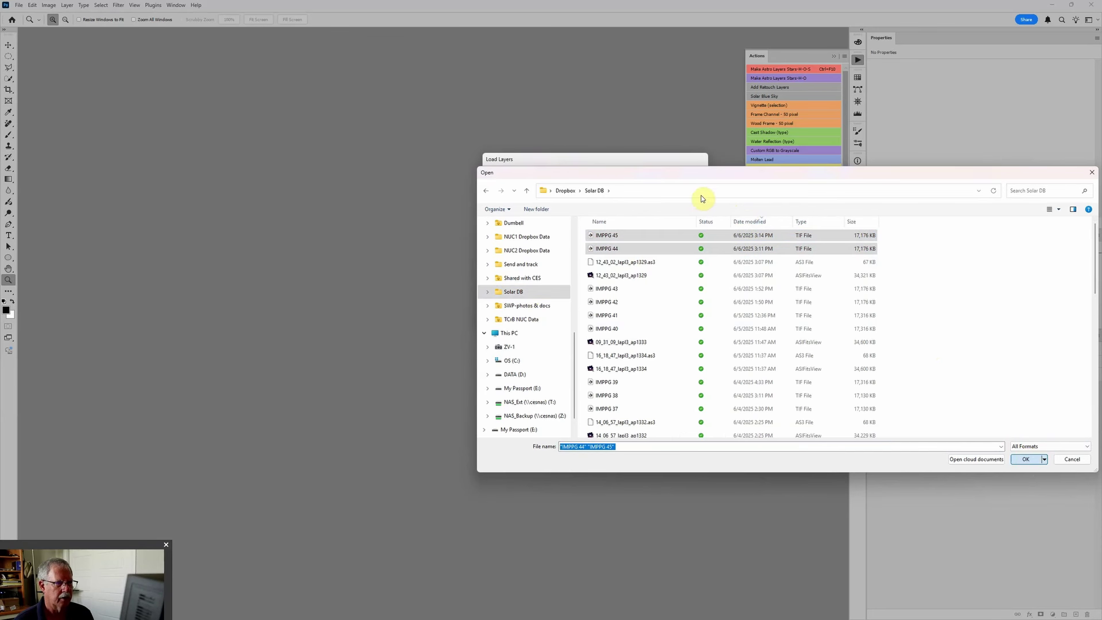
left_click(688, 179)
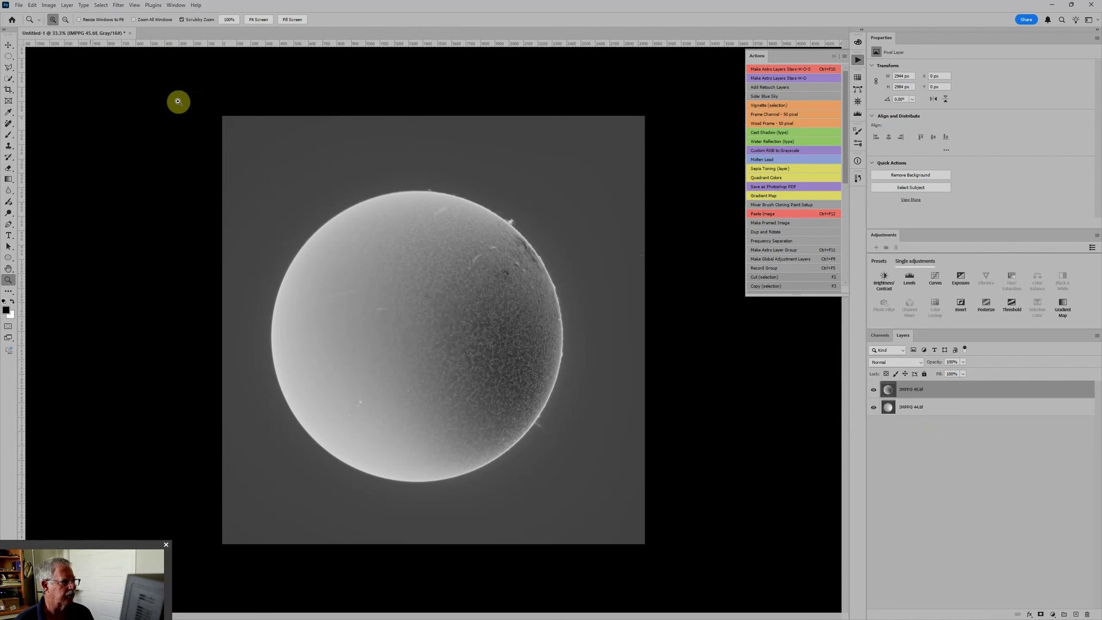
Step: Convert the layered document from grayscale to RGB Color mode without merging the layers
left_click(50, 5)
mouse_move(58, 15)
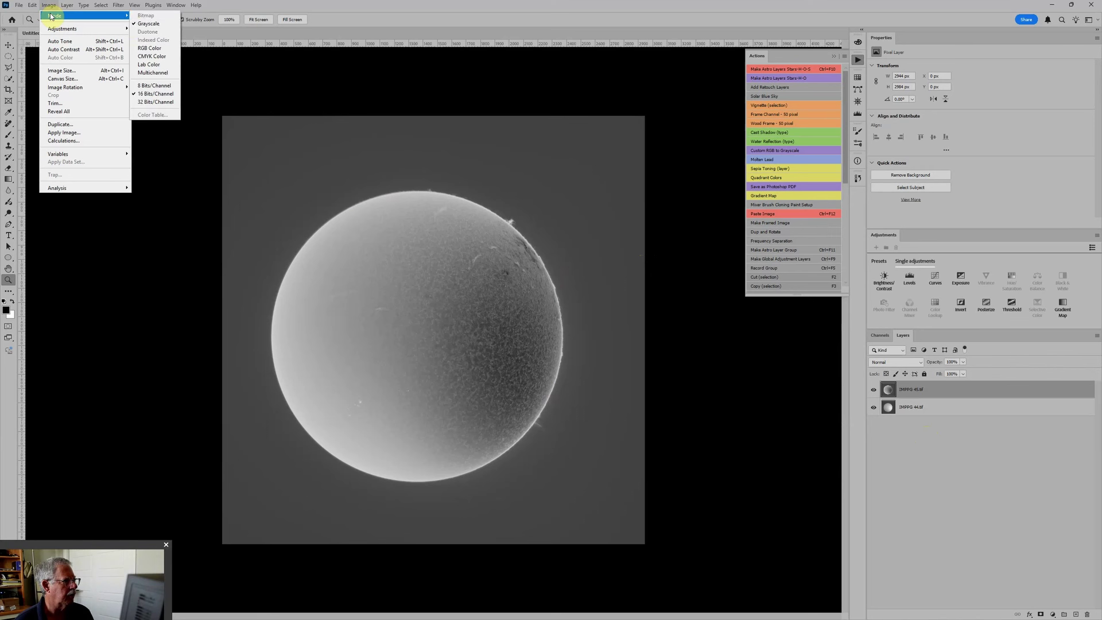
left_click(150, 48)
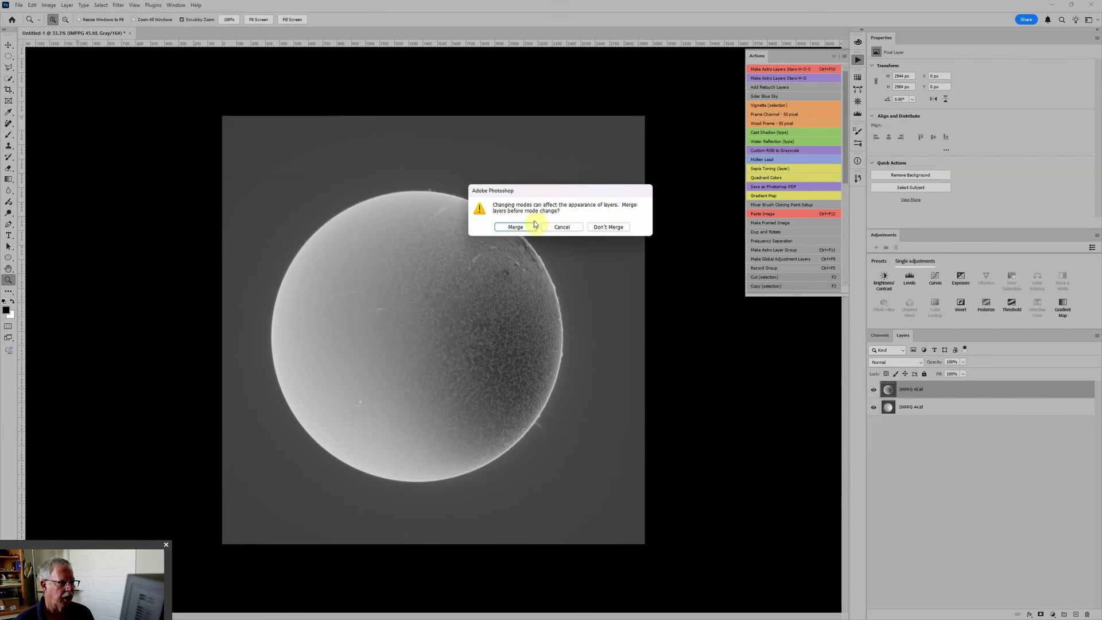
left_click(610, 227)
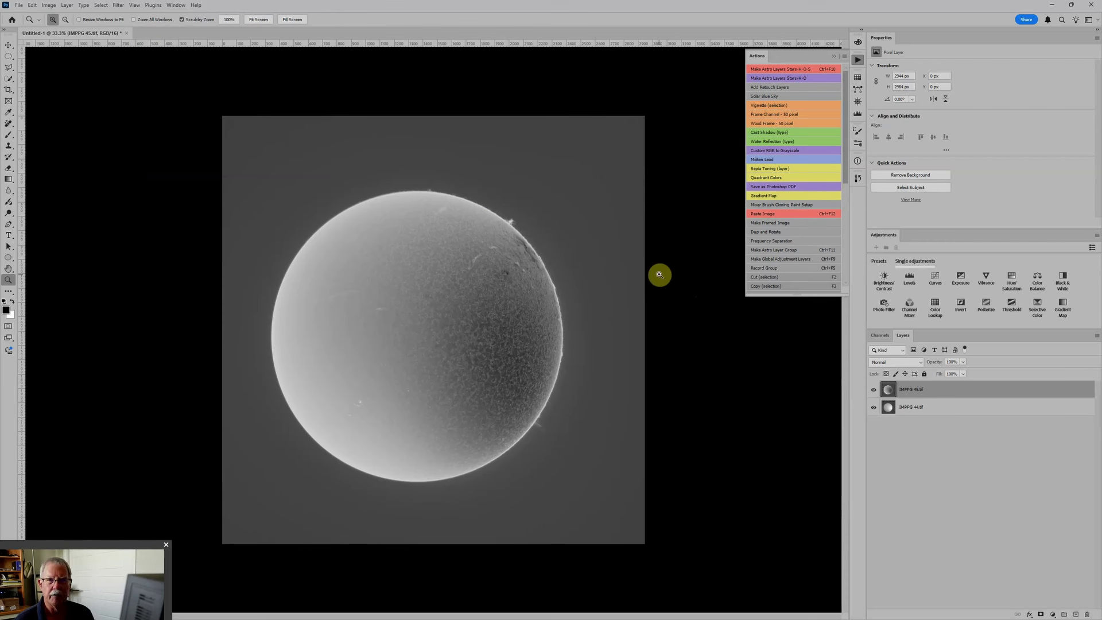
Step: Enlarge the solar disk and toggle the IMPPG 45 layer's visibility to compare the inverted and normal versions
left_click(589, 287)
left_click_drag(589, 287, 590, 288)
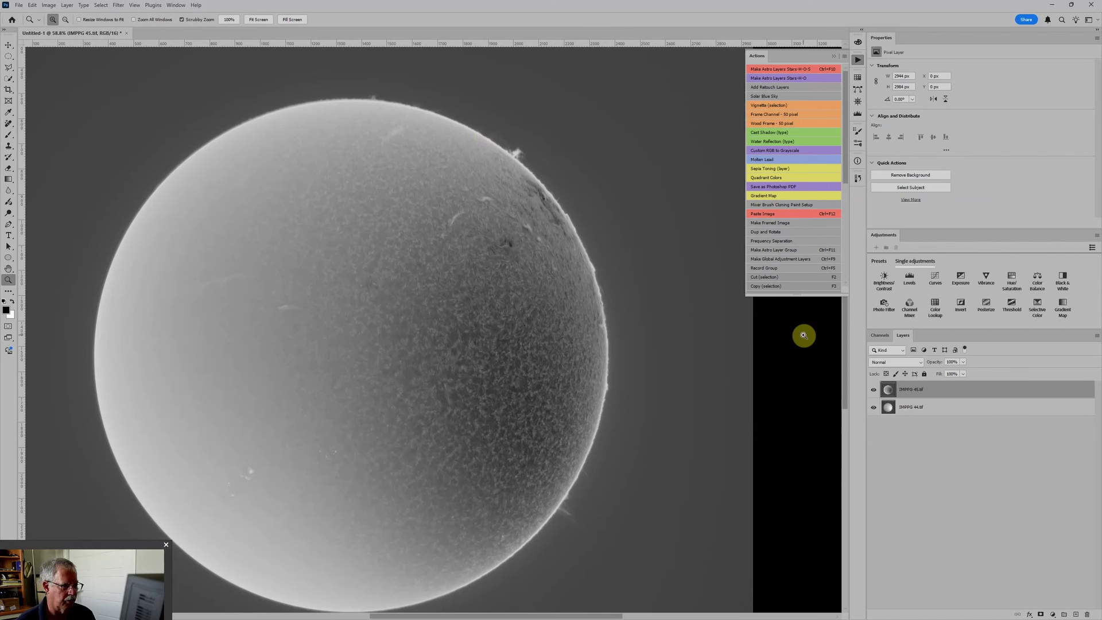
left_click(874, 390)
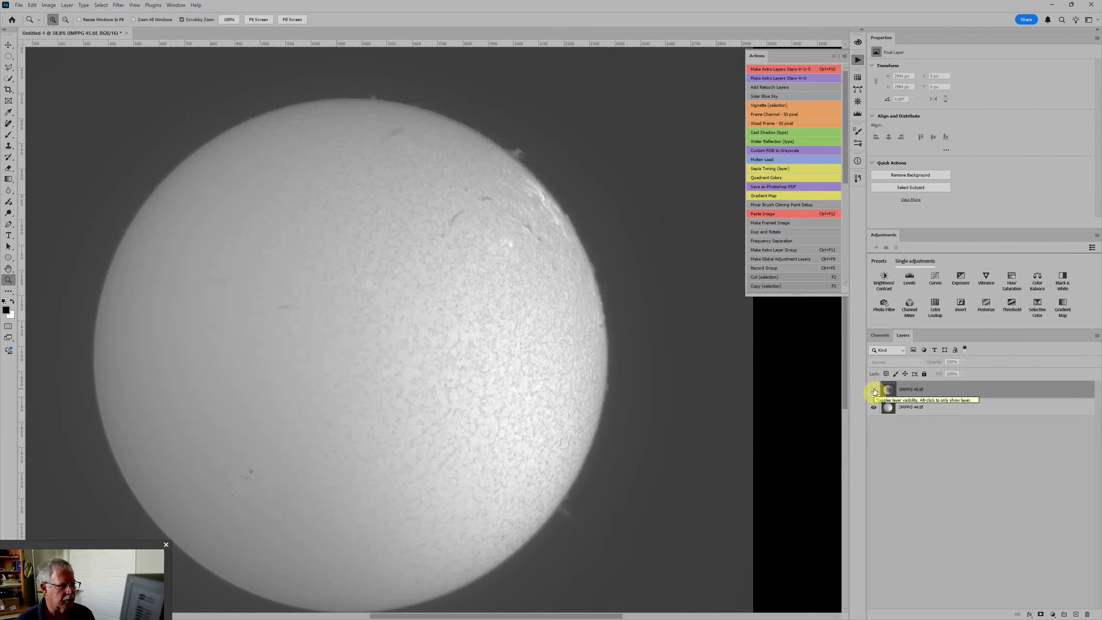
left_click(874, 390)
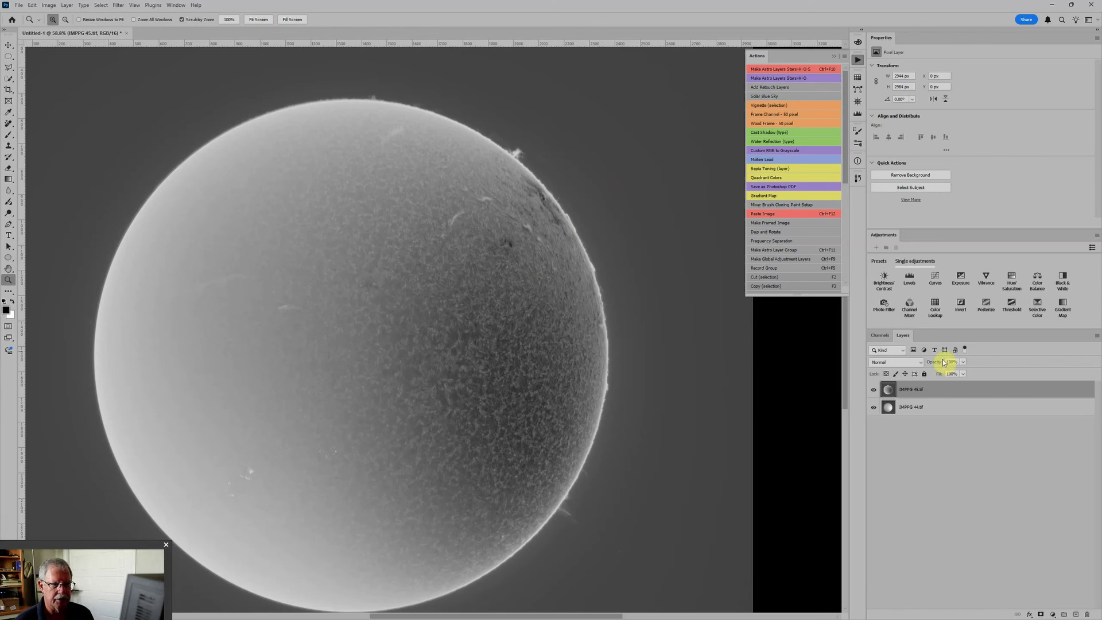
Step: Add a Levels adjustment layer above IMPPG 45 with input black 65, gamma 1.43 and white 234 to darken the sky around the prominences
left_click(910, 281)
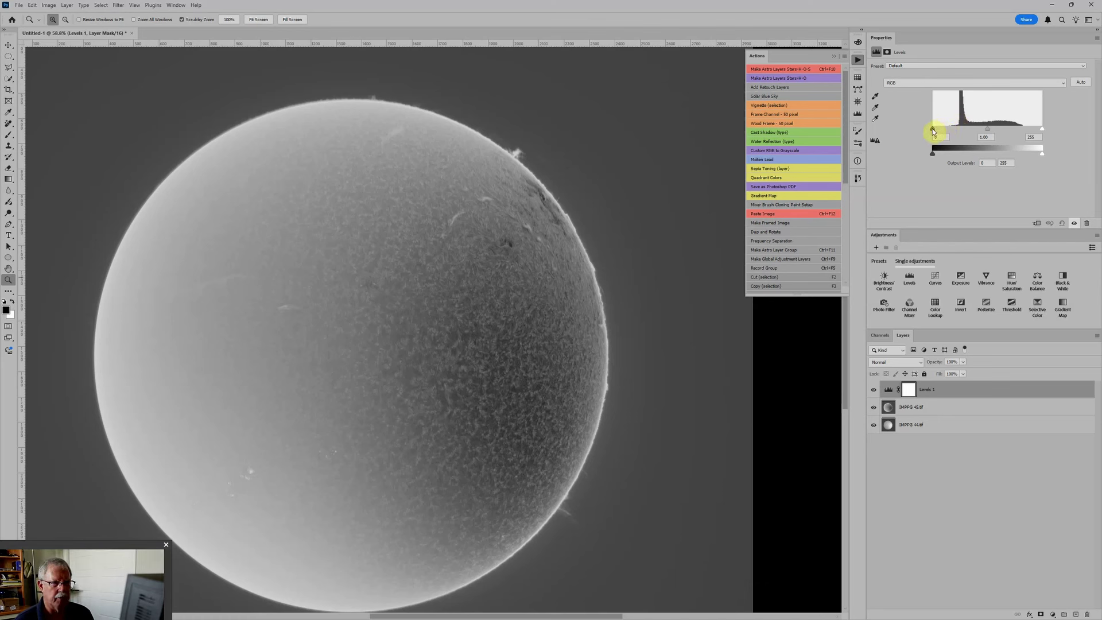
left_click_drag(932, 129, 949, 126)
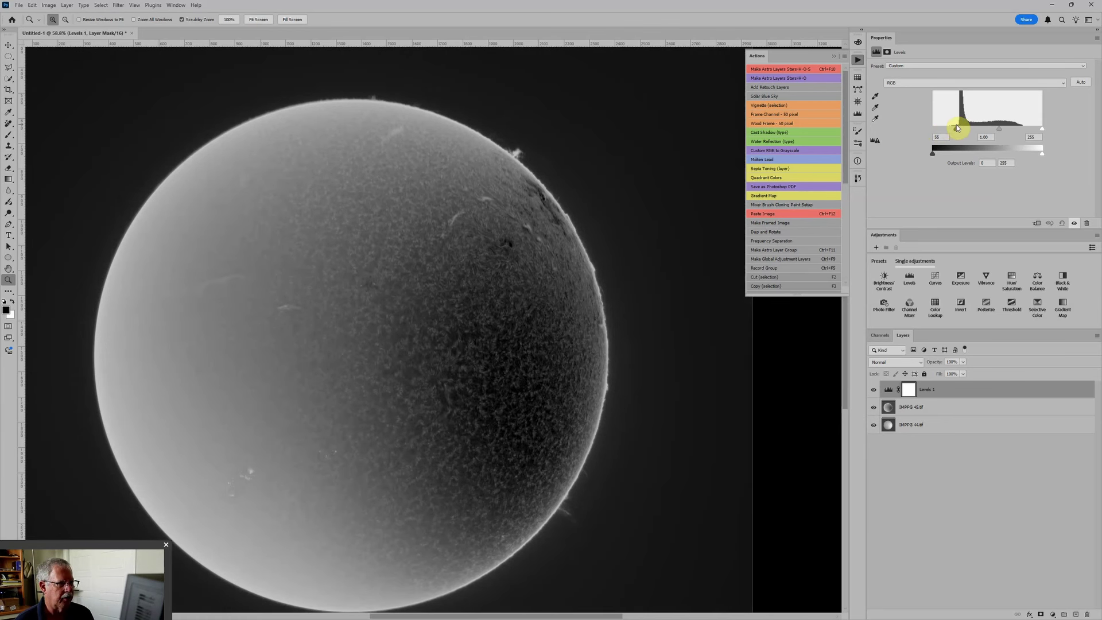
left_click_drag(953, 126, 956, 126)
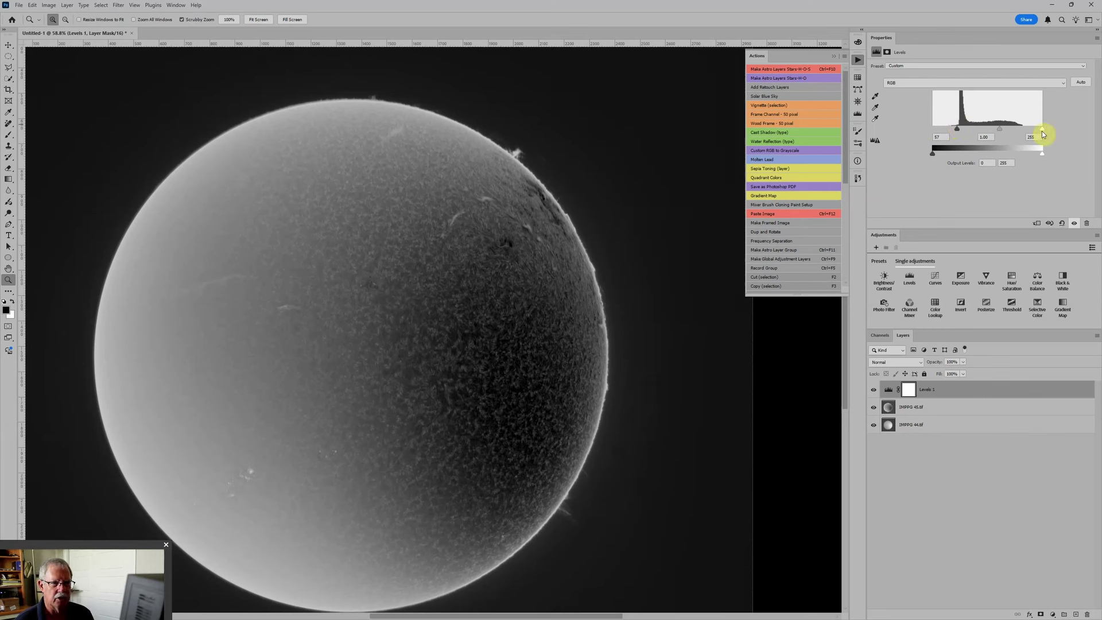
left_click_drag(1042, 129, 989, 130)
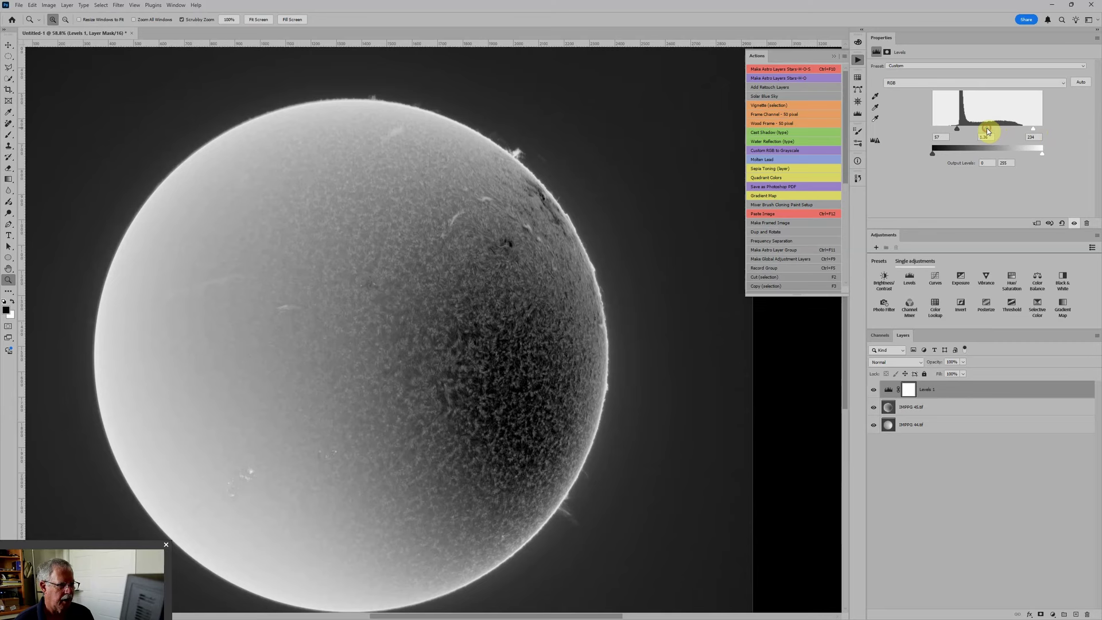
left_click_drag(595, 519, 580, 502)
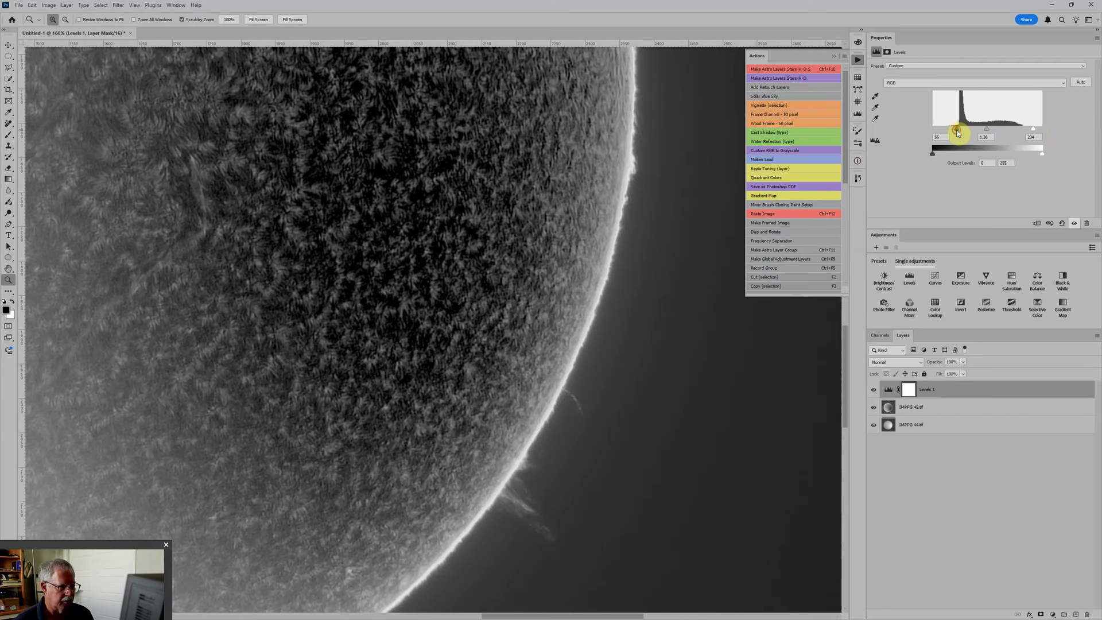
left_click_drag(960, 130, 986, 131)
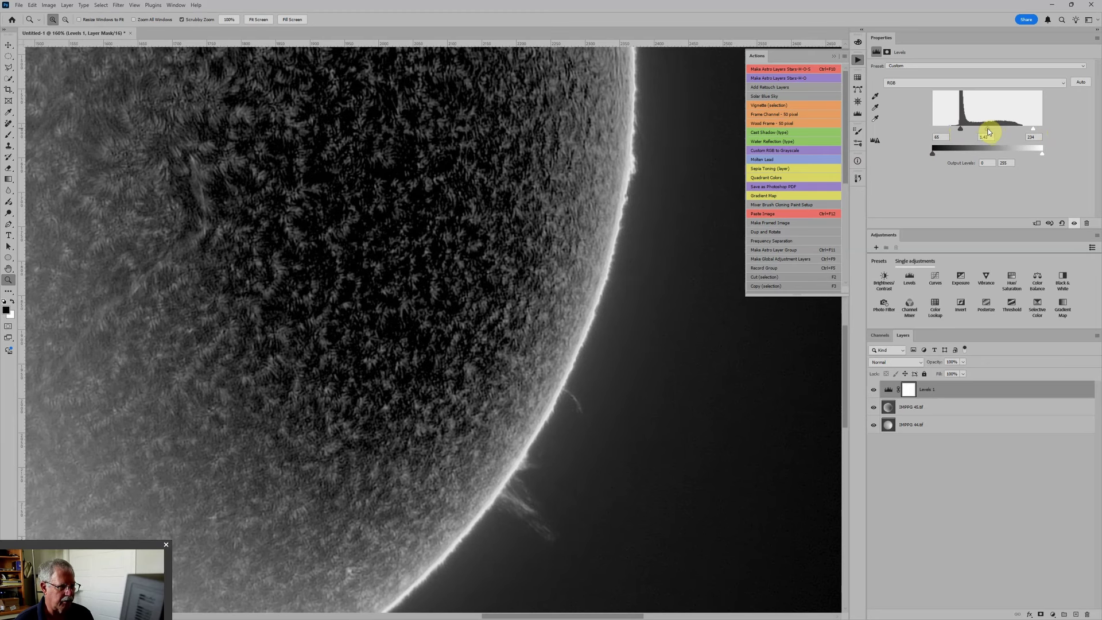
left_click_drag(691, 188, 534, 292)
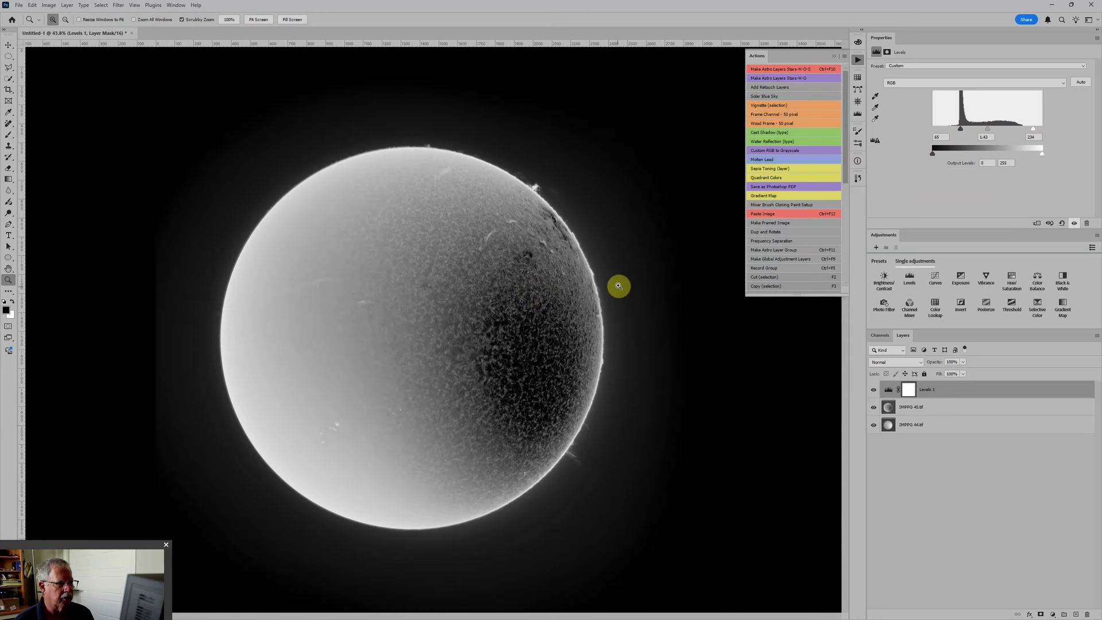
left_click_drag(574, 179, 484, 191)
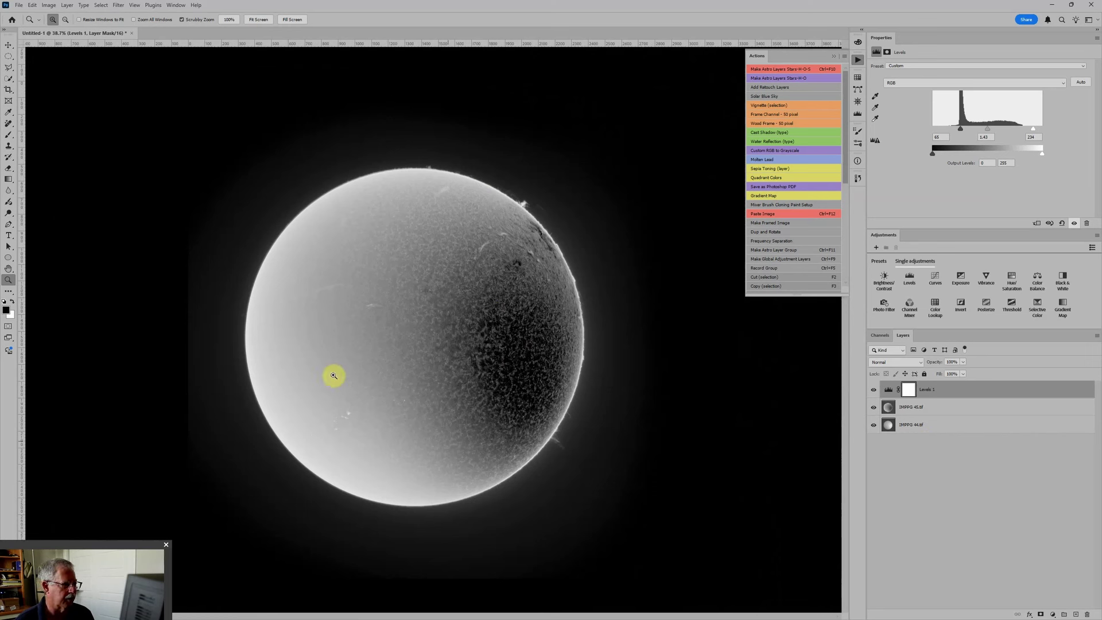
Step: Target the Levels 1 mask and draw a circular Elliptical Marquee selection about 2027 px across, fitted to the solar disk's edge
left_click(909, 392)
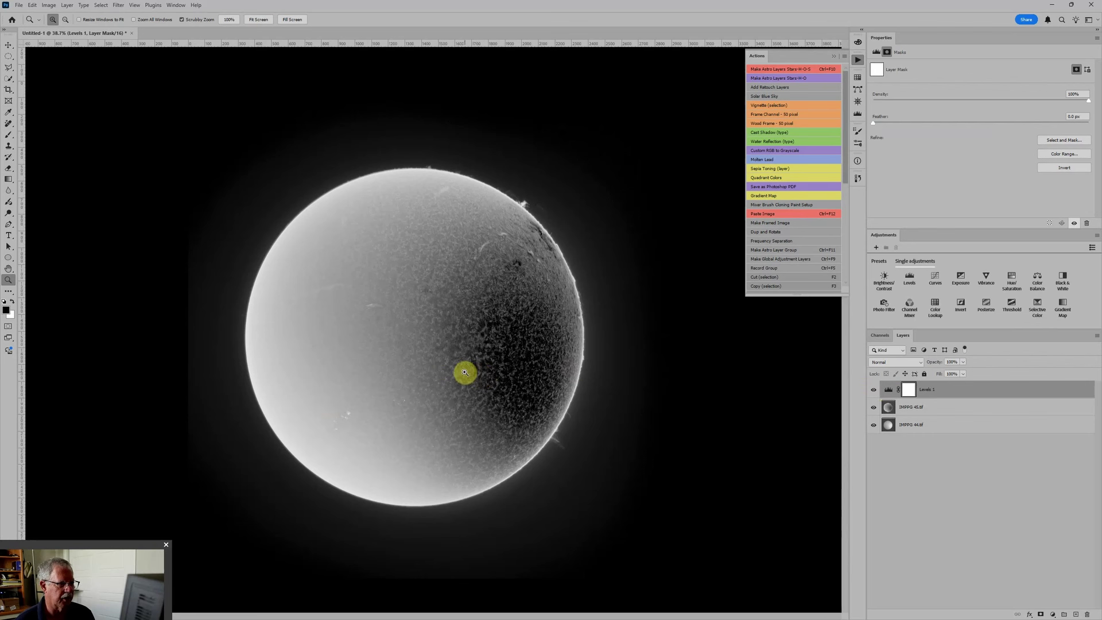
left_click(8, 57)
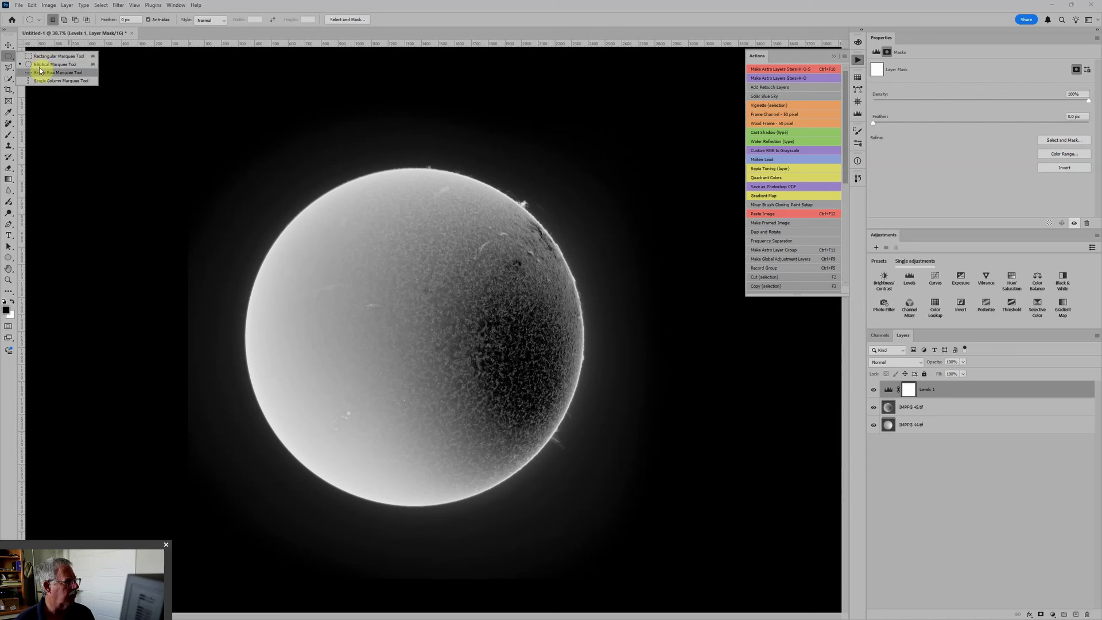
left_click(40, 65)
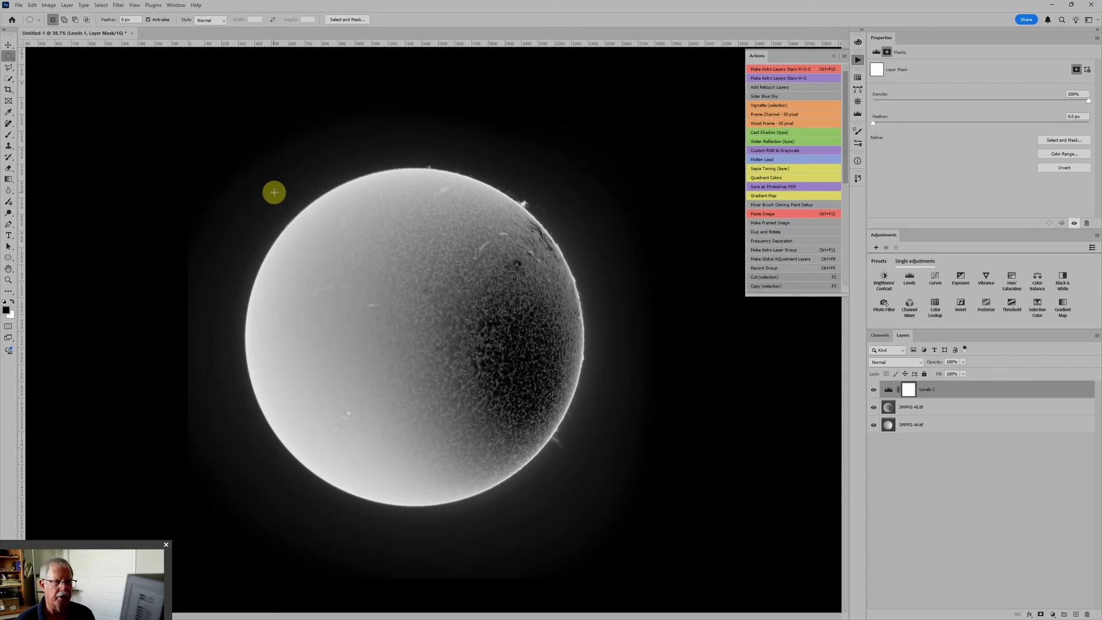
left_click_drag(275, 190, 582, 491)
left_click_drag(671, 537, 629, 506)
key("shift")
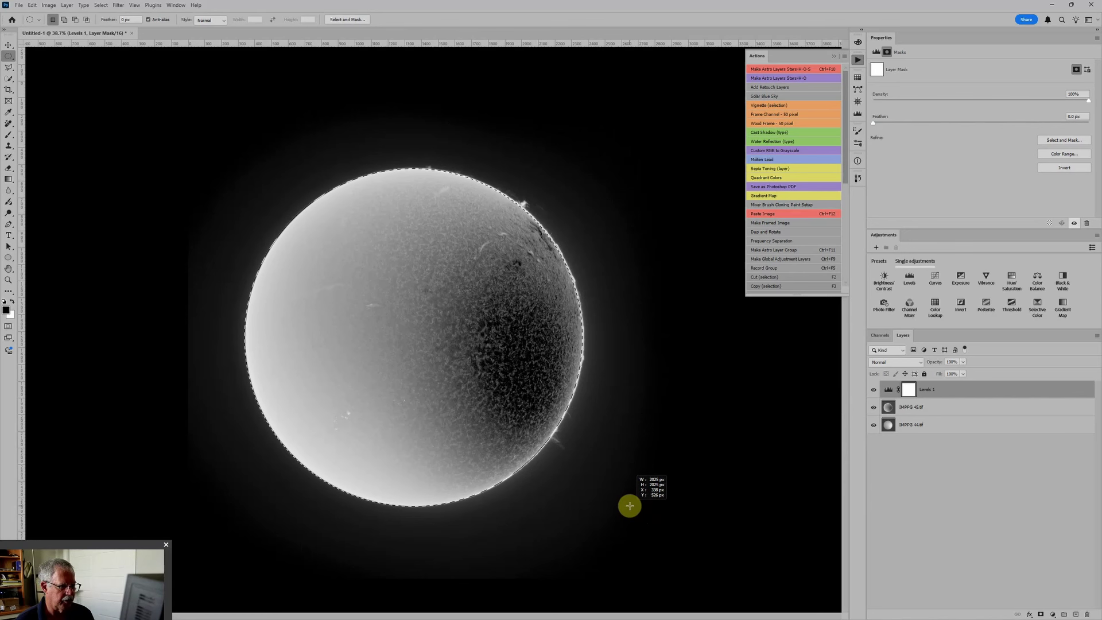
left_click_drag(630, 506, 640, 507)
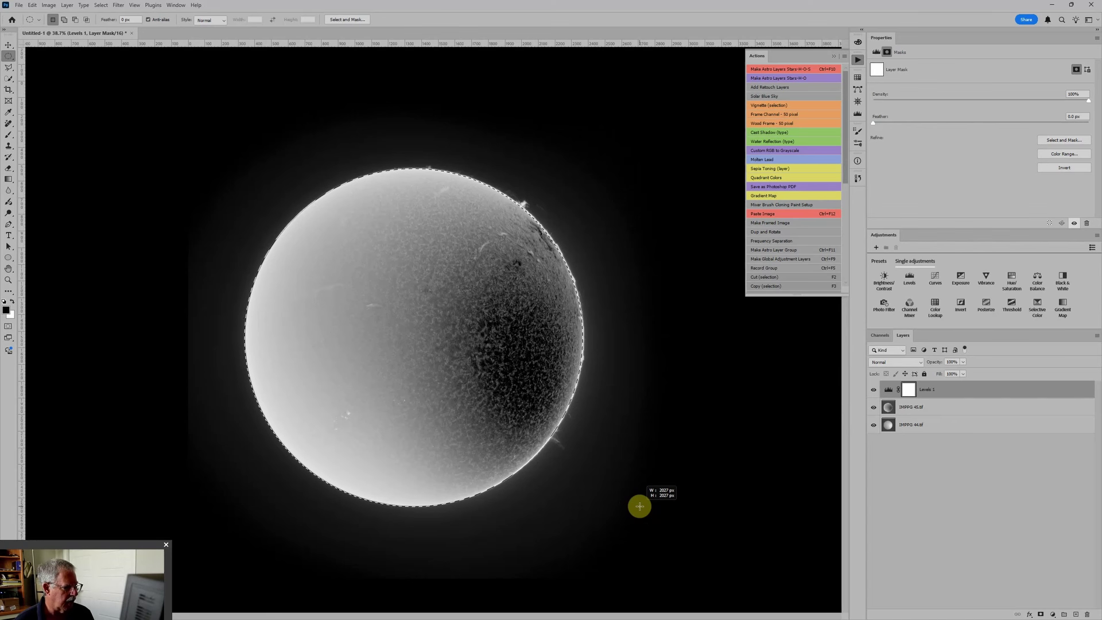
left_click_drag(639, 506, 640, 505)
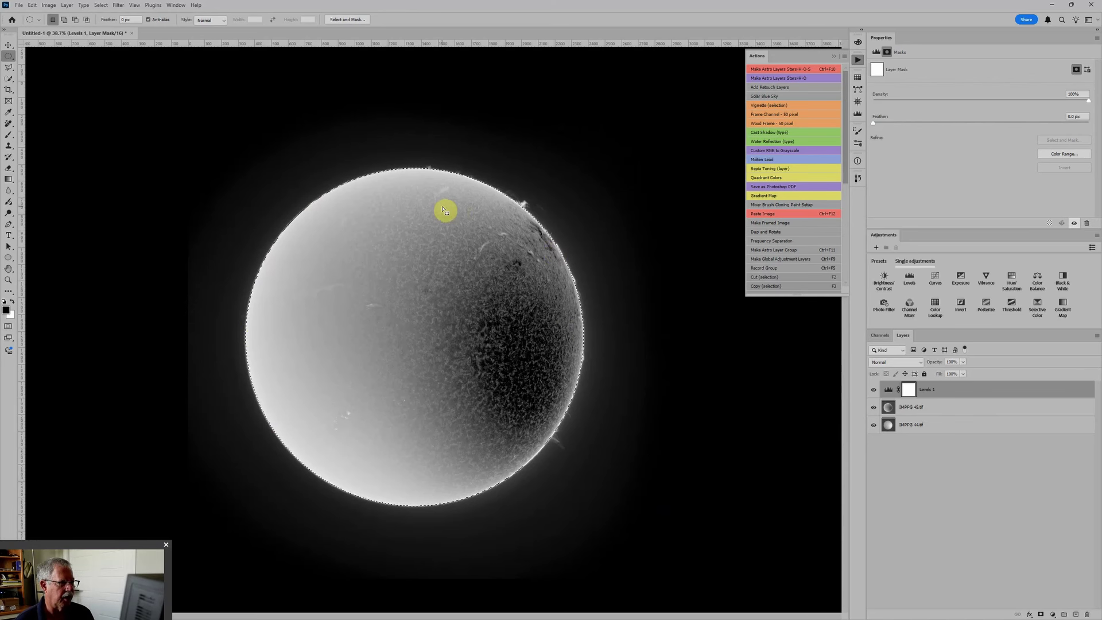
scroll(450, 175, "up", 5)
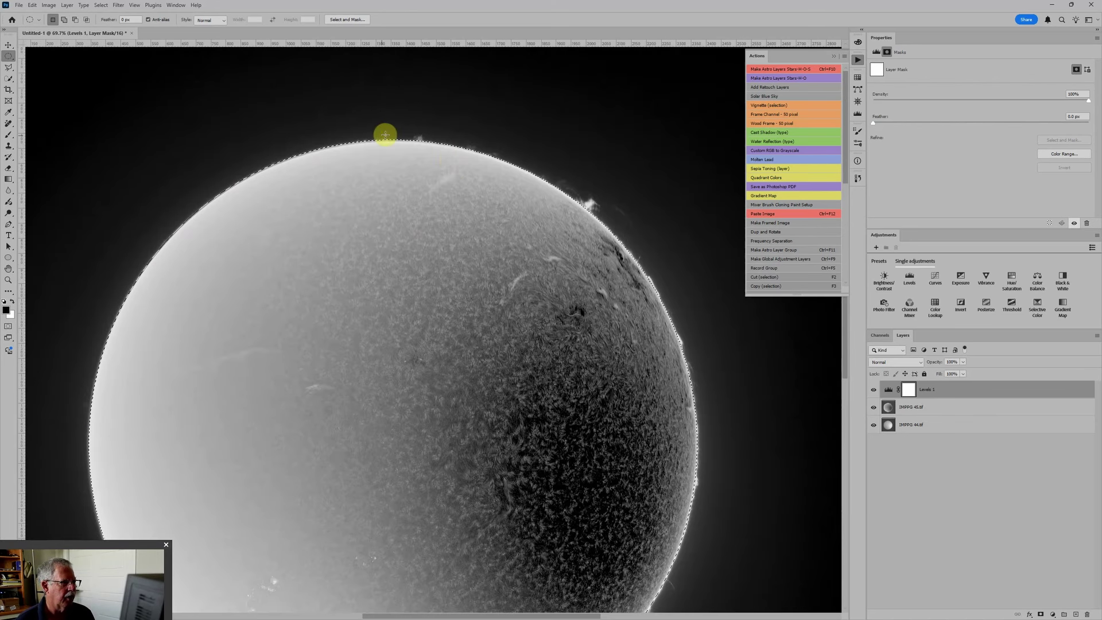
scroll(527, 213, "down", 3)
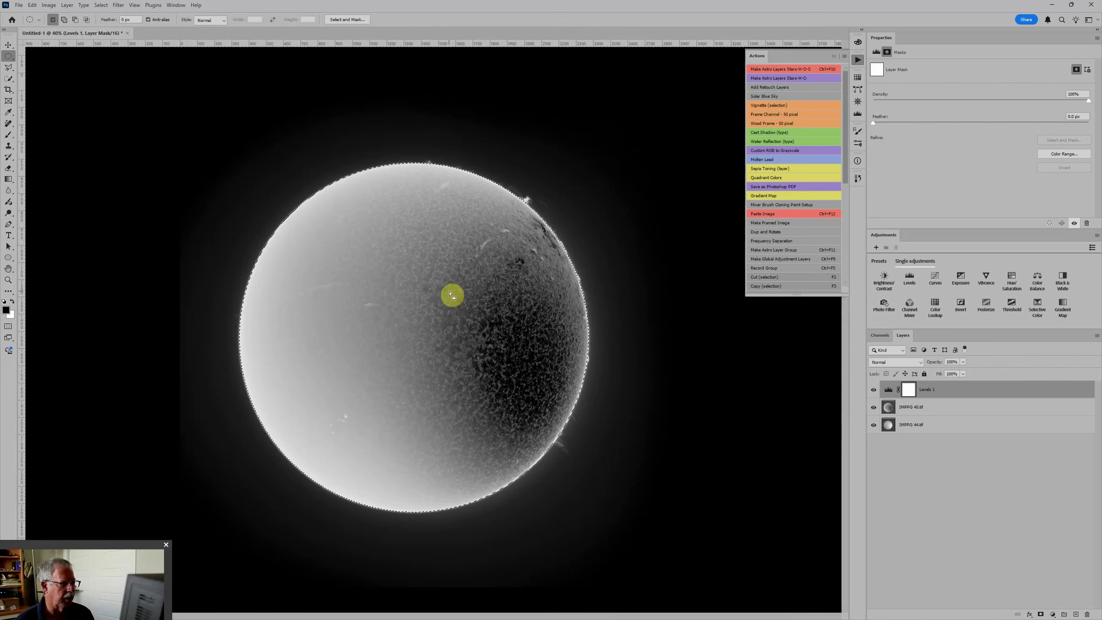
Step: Fill the circular selection with black on the Levels 1 mask to exclude the solar disk, and deselect
left_click(12, 302)
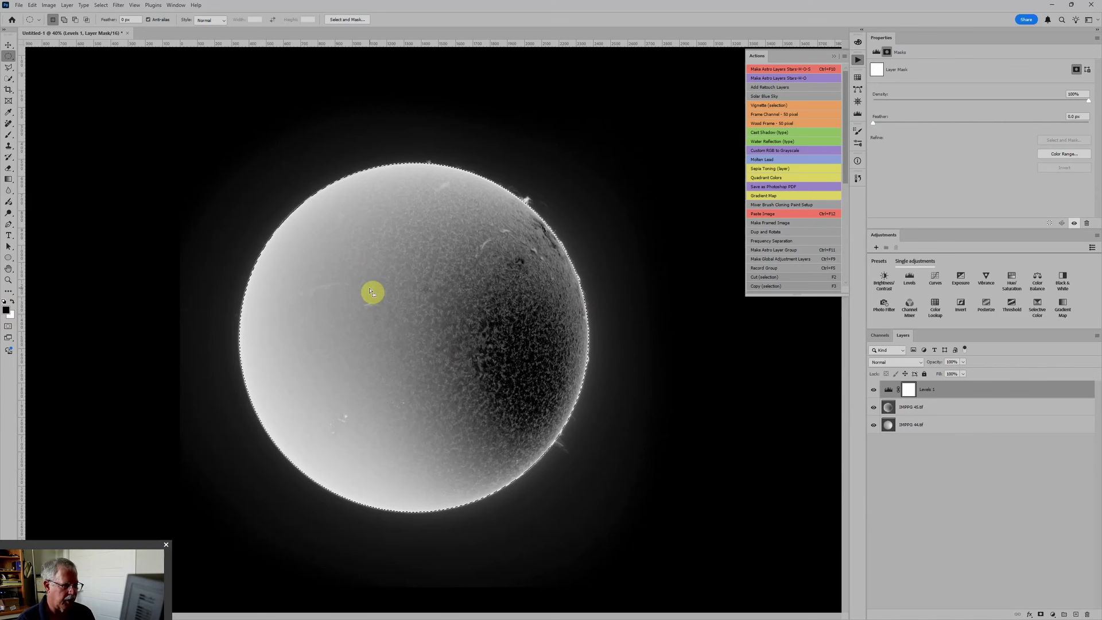
key("alt+BackSpace")
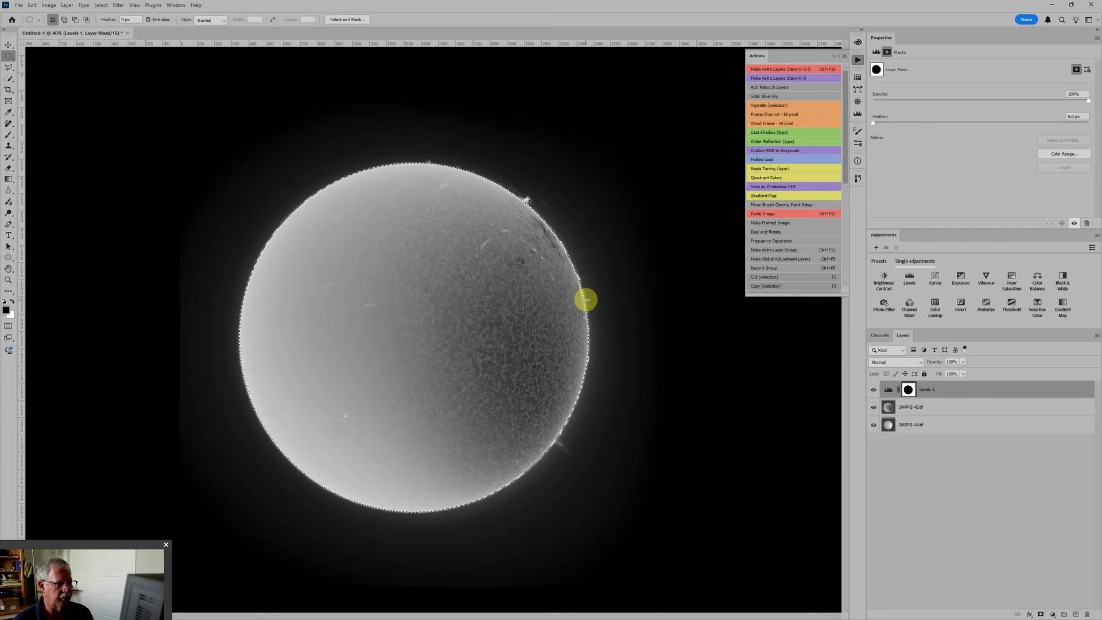
scroll(580, 290, "up", 4)
left_click(636, 319)
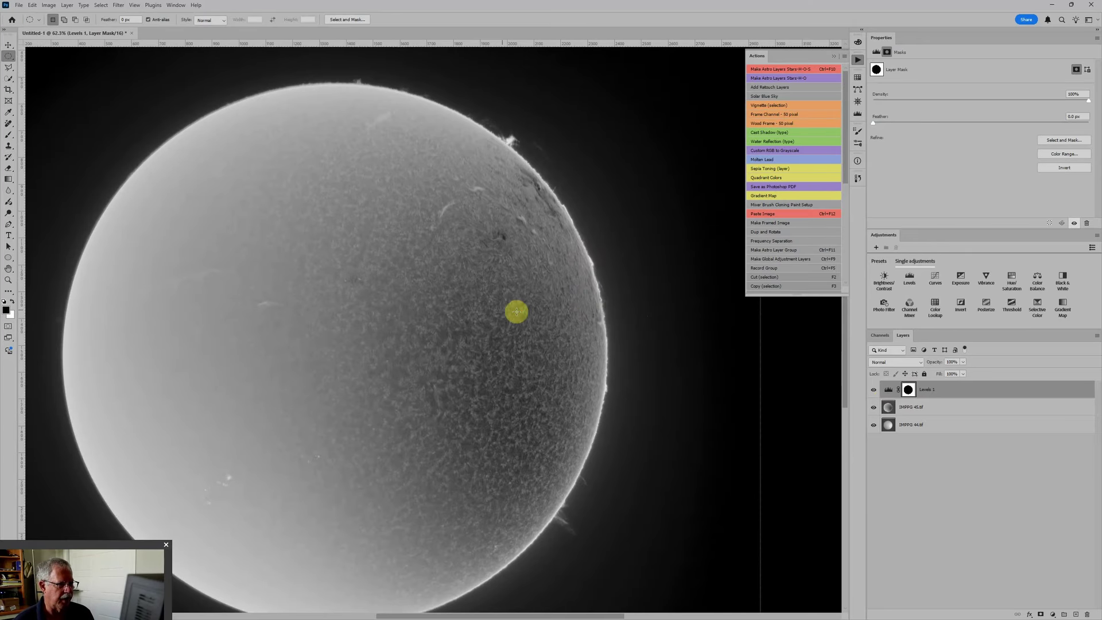
Step: Disable and re-enable the Levels 1 mask to compare the solar disk with and without masking
scroll(508, 308, "down", 2)
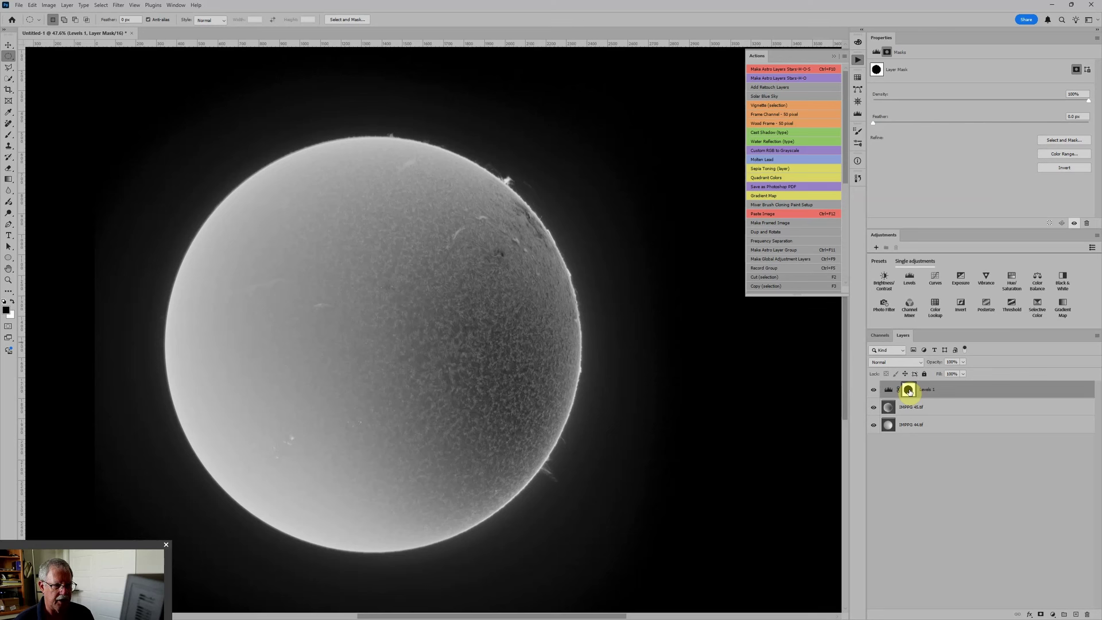
left_click(910, 392, "shift")
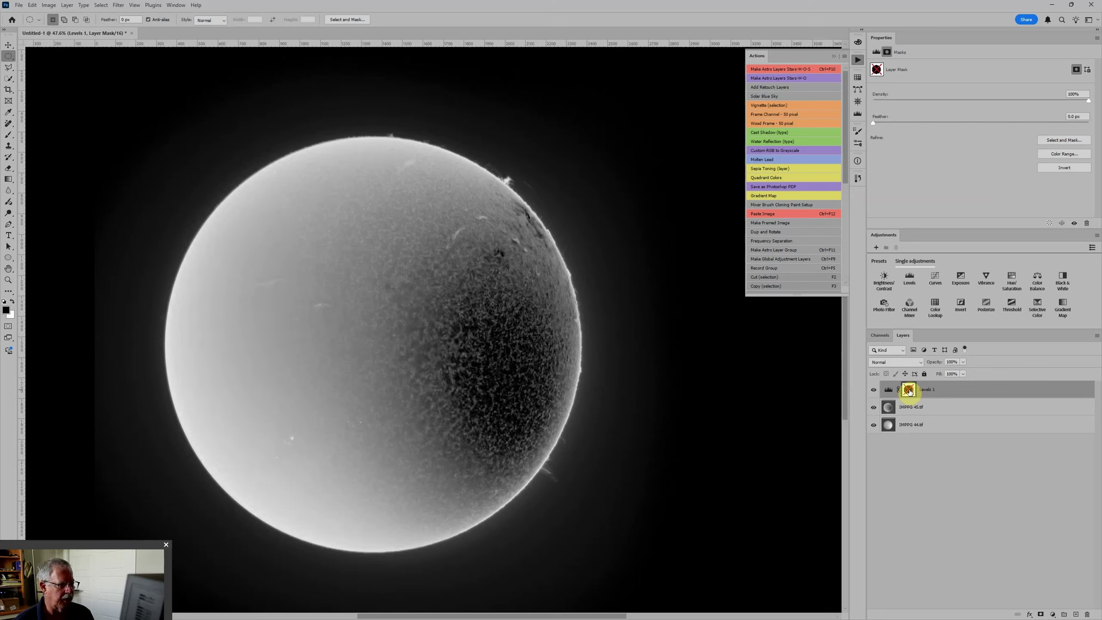
left_click(910, 392, "shift")
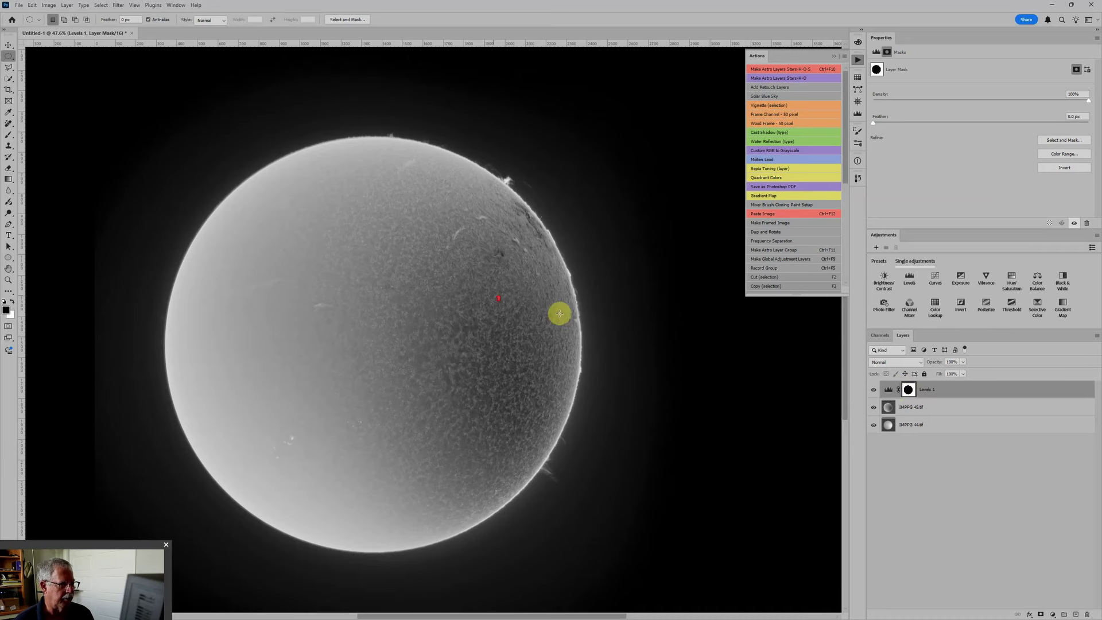
scroll(492, 295, "up", 3)
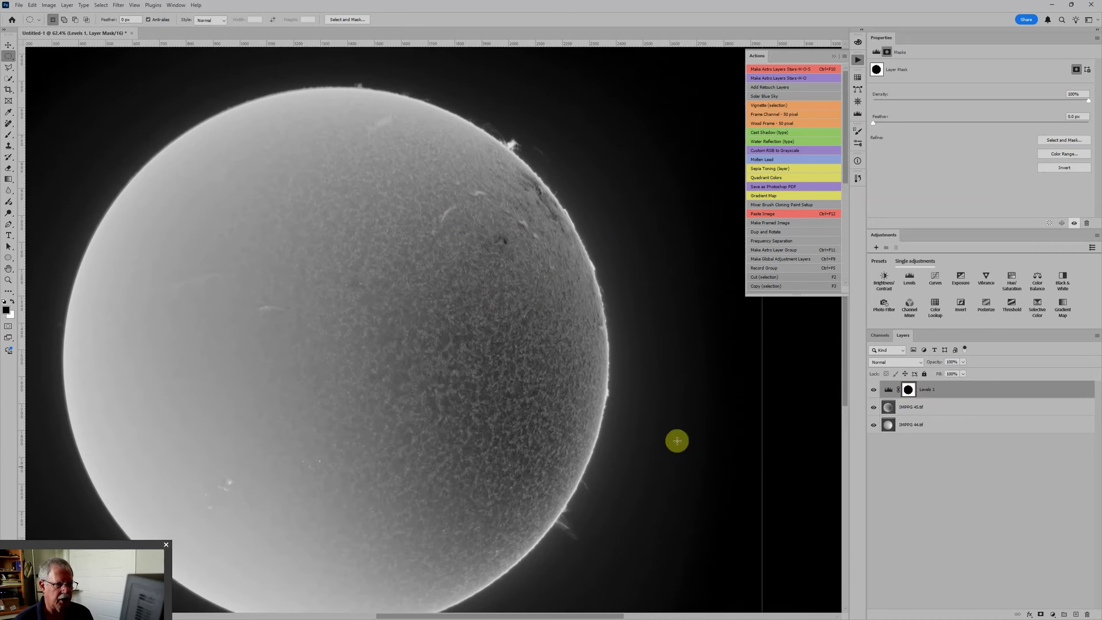
Step: Add a second Levels adjustment layer on top with input black 29 and white 191 to increase the disk's contrast
left_click(909, 280)
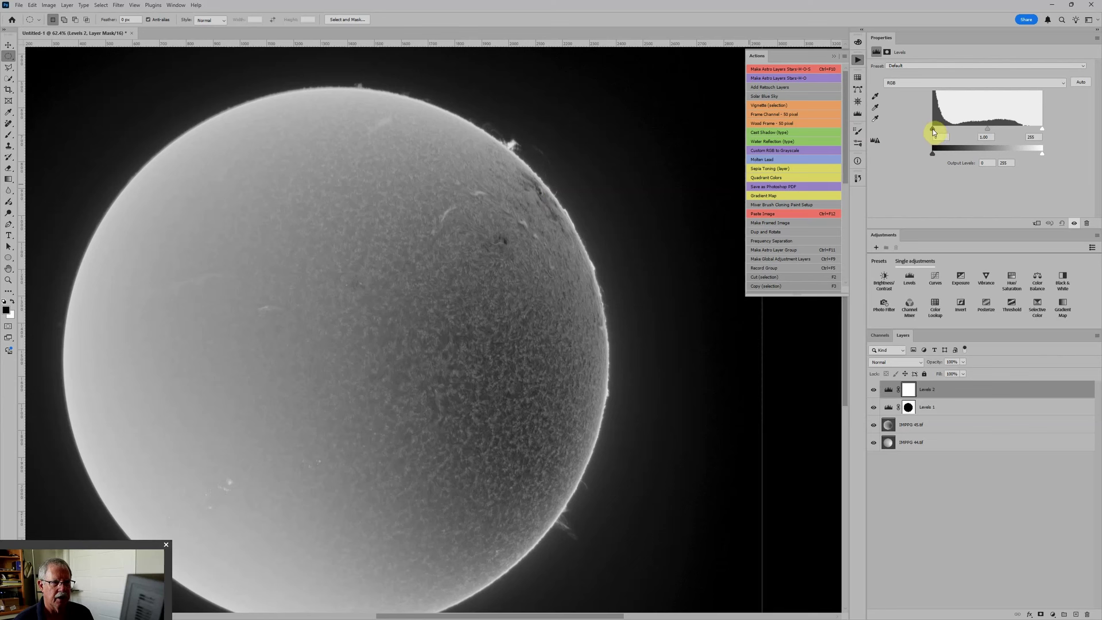
left_click_drag(933, 131, 945, 132)
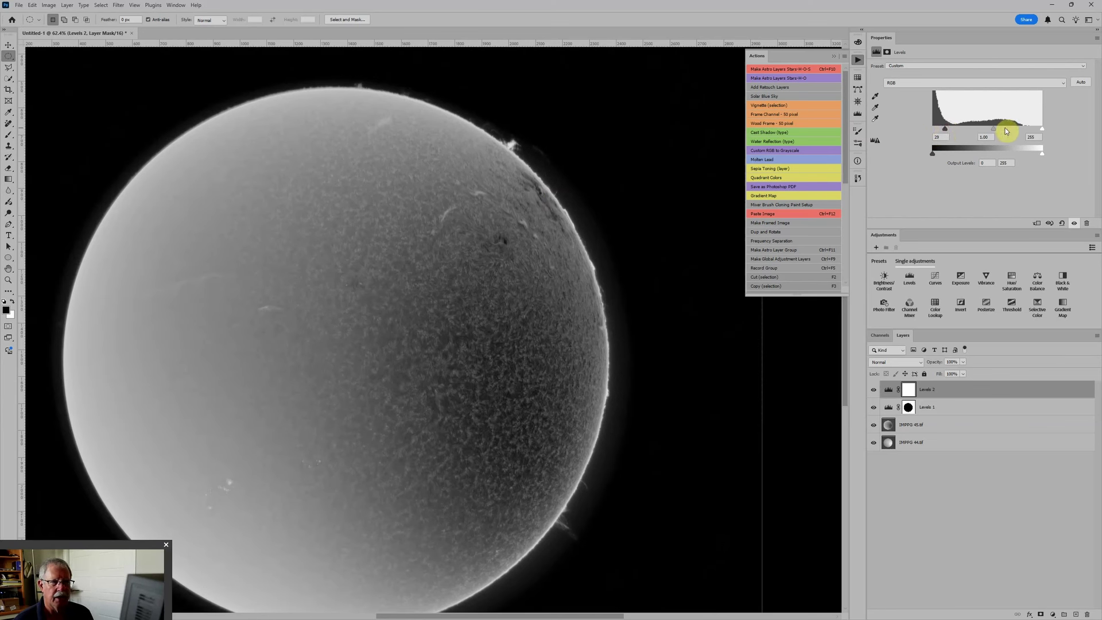
left_click_drag(1042, 130, 1013, 134)
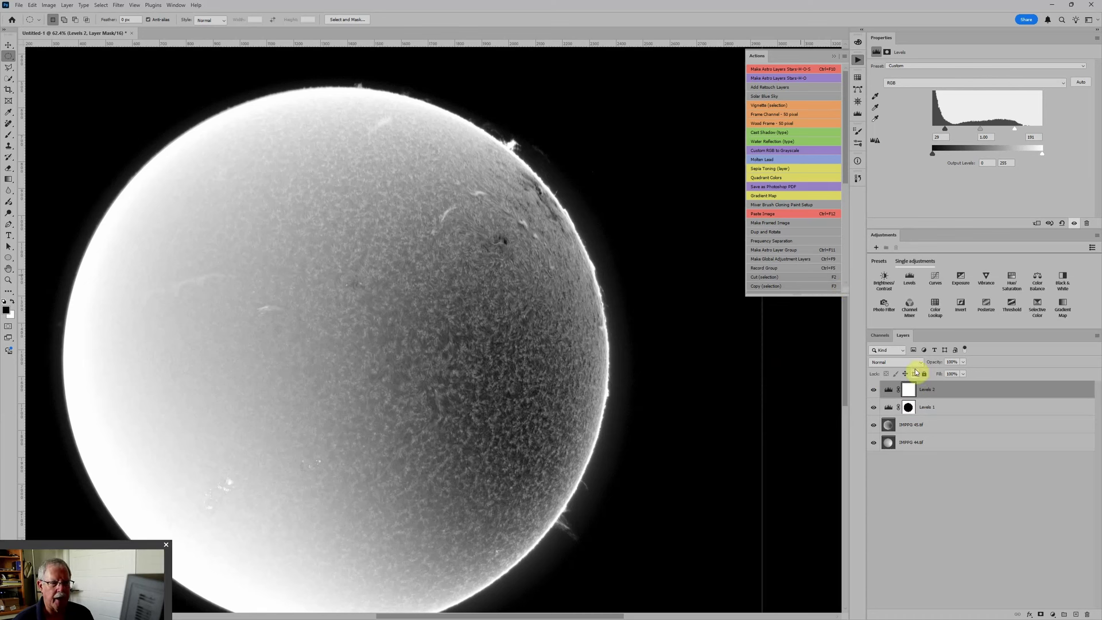
Step: Replace the Levels 2 mask with a copy of the Levels 1 mask and invert it to affect only the solar disk
left_click(908, 407)
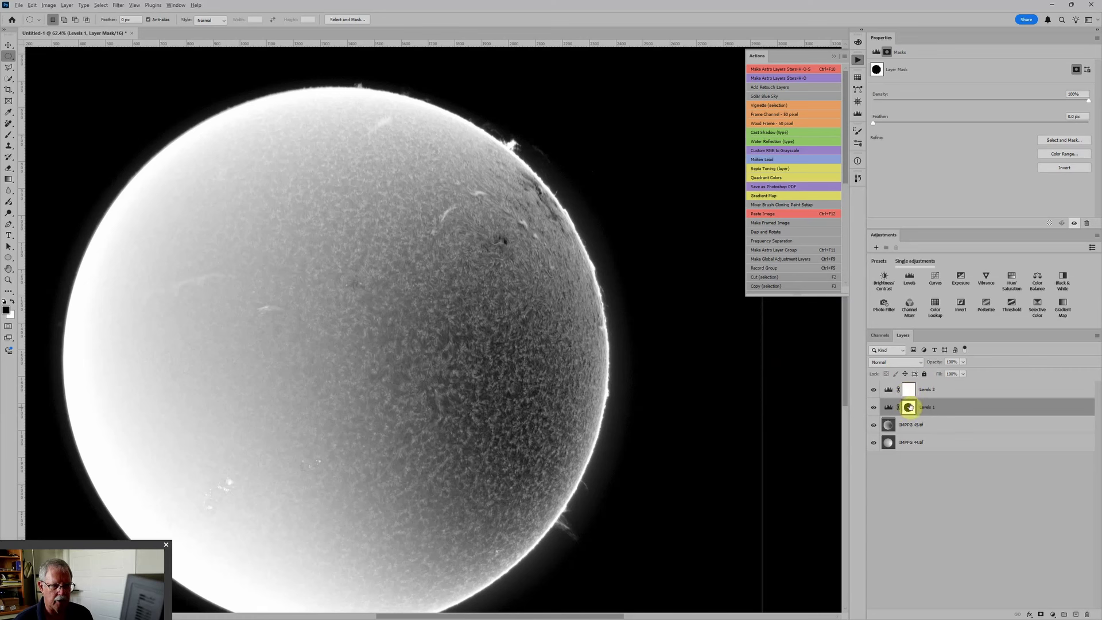
left_click_drag(908, 408, 909, 390)
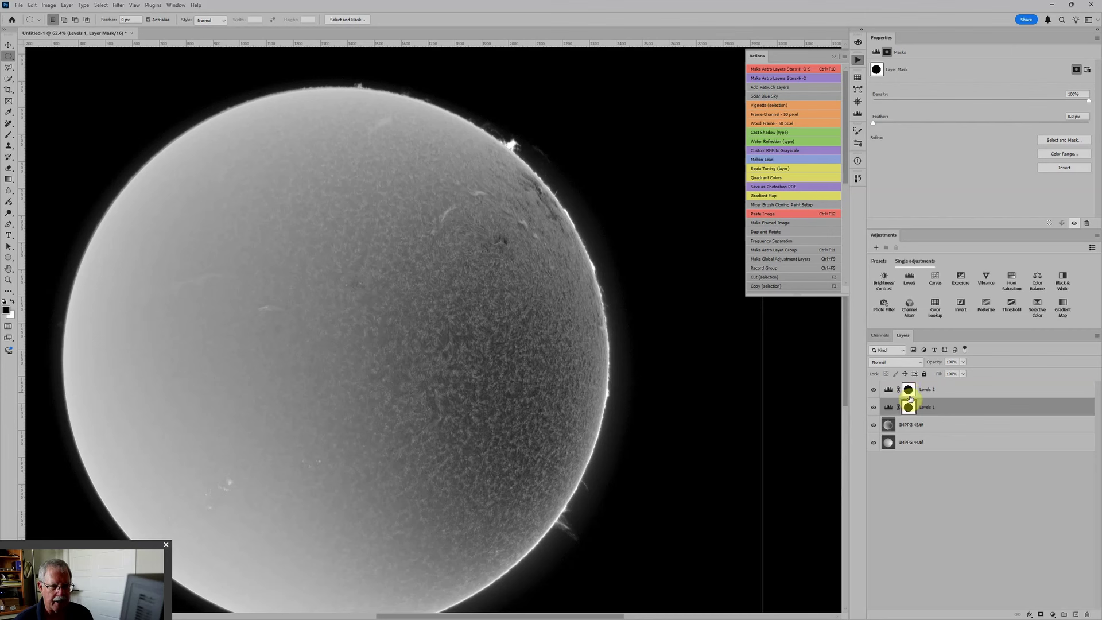
left_click(909, 391)
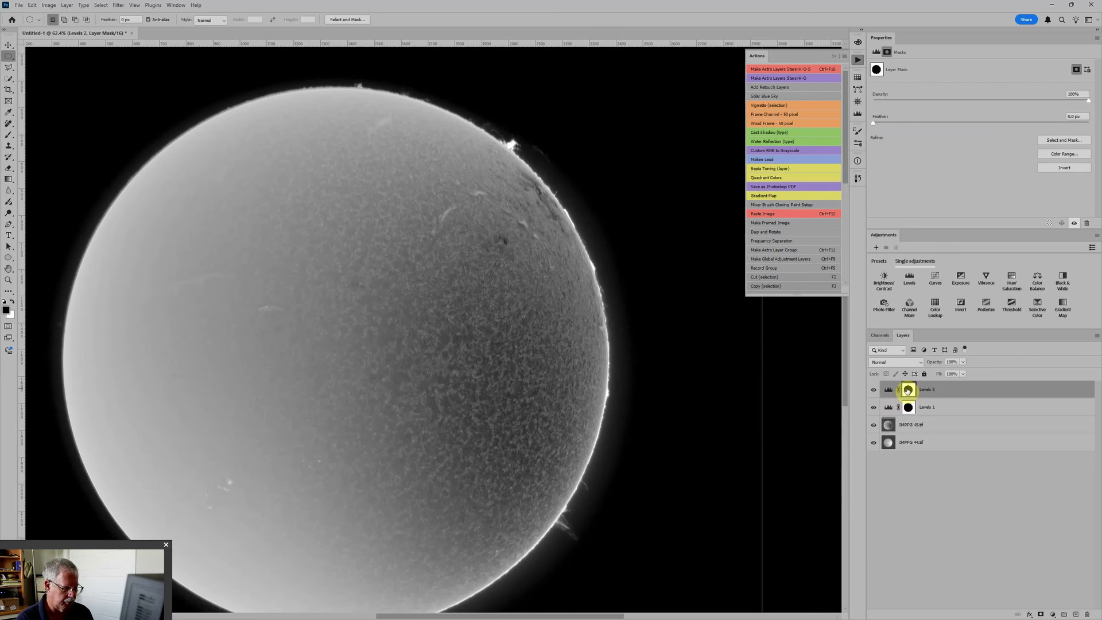
key("ctrl+i")
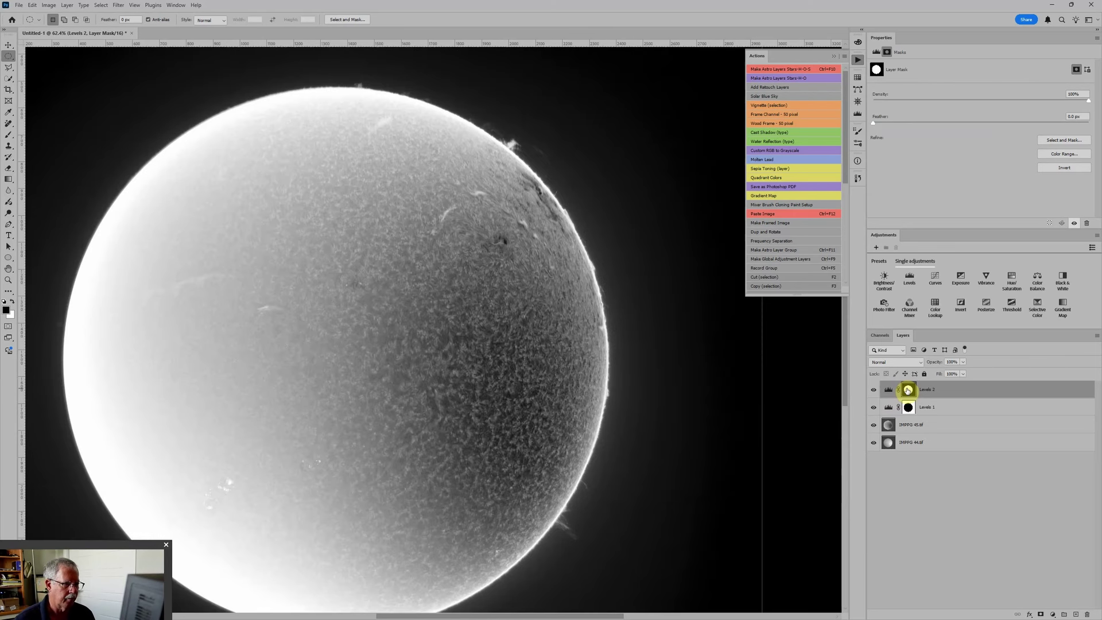
Step: Toggle the Levels 2 layer's visibility to compare the solar disk before and after the adjustment
scroll(634, 347, "down", 2)
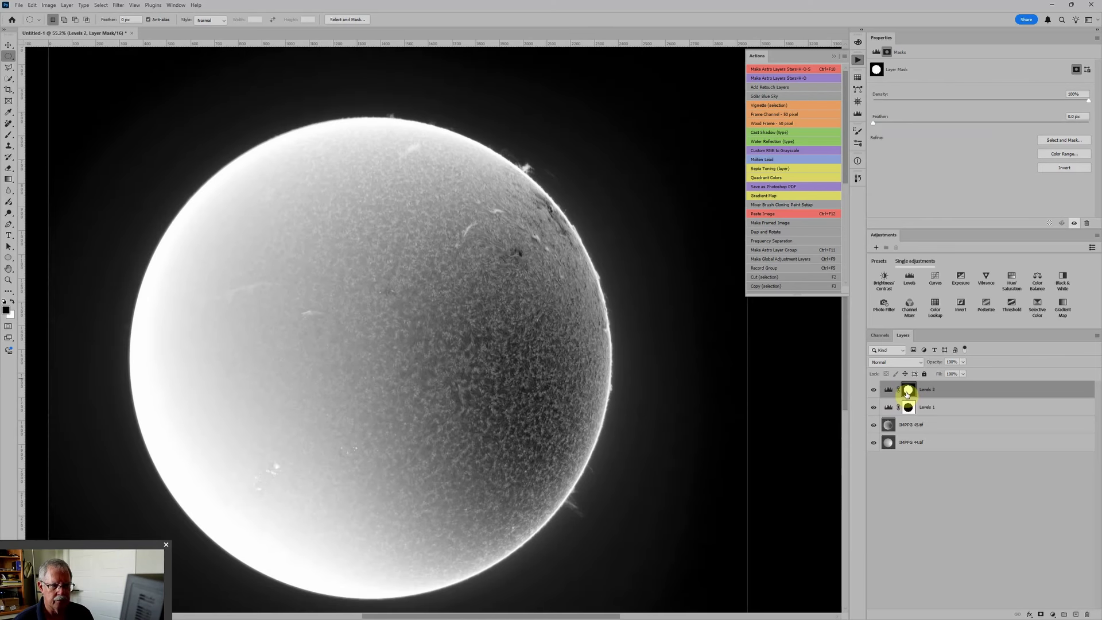
left_click(889, 389)
left_click(873, 390)
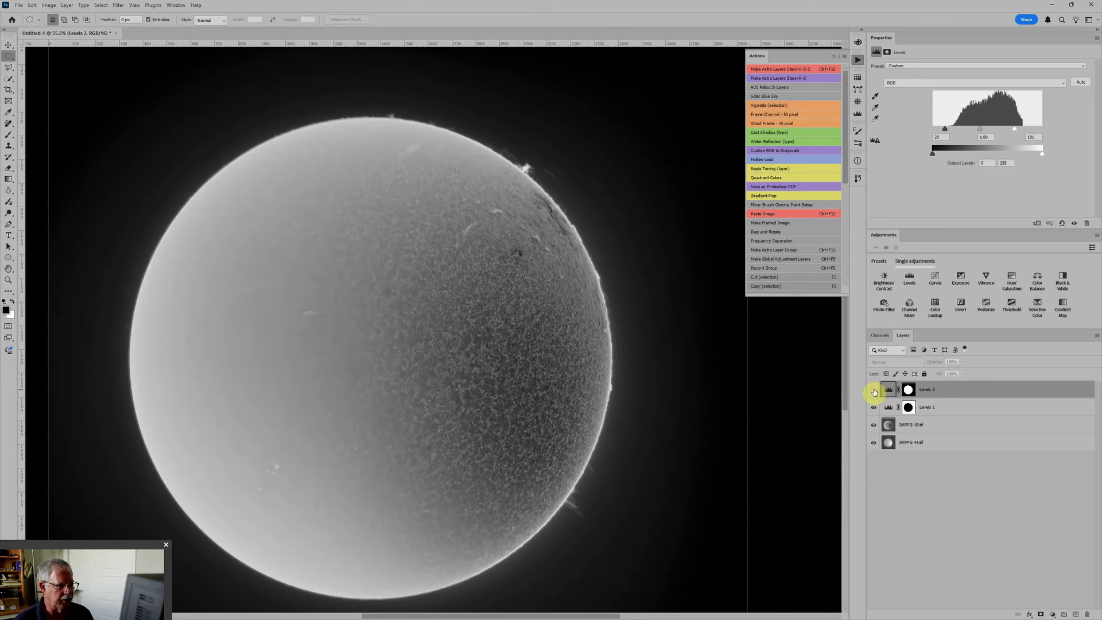
left_click(874, 391)
left_click(874, 390)
left_click(874, 390)
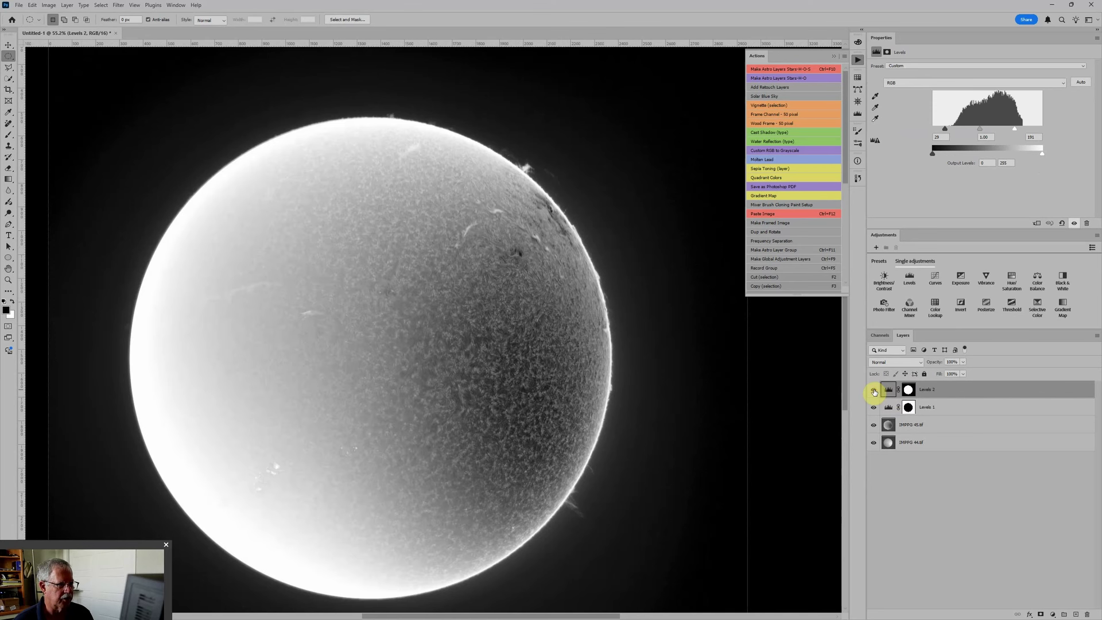
Step: Toggle the Levels 1 layer's visibility to compare the background and prominences before and after the adjustment
left_click(889, 406)
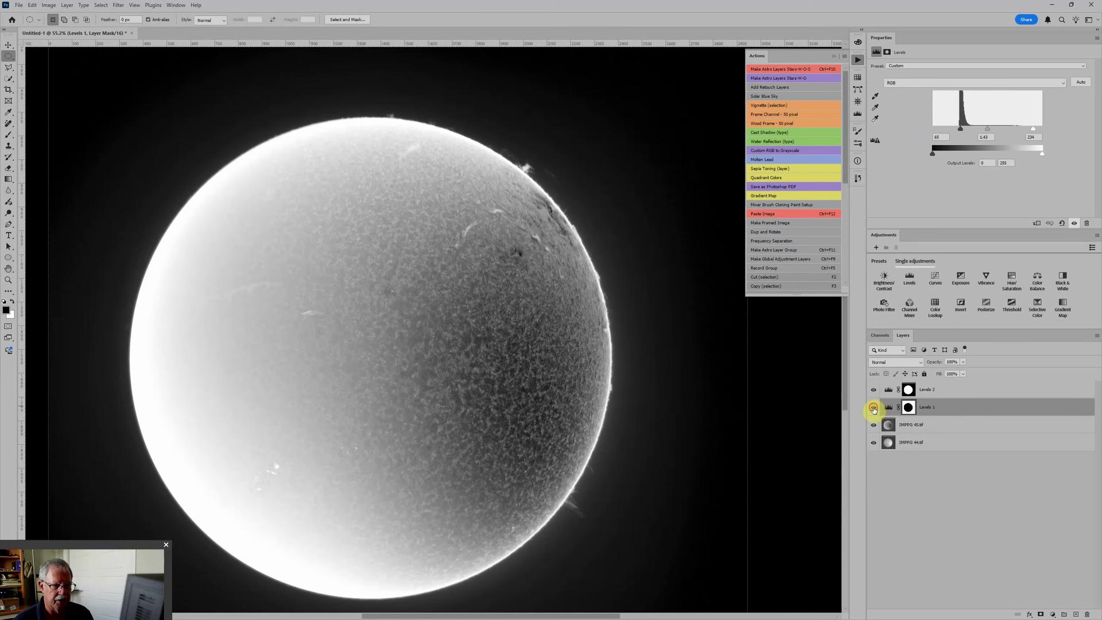
left_click(873, 408)
left_click(873, 408)
left_click(874, 408)
left_click(874, 408)
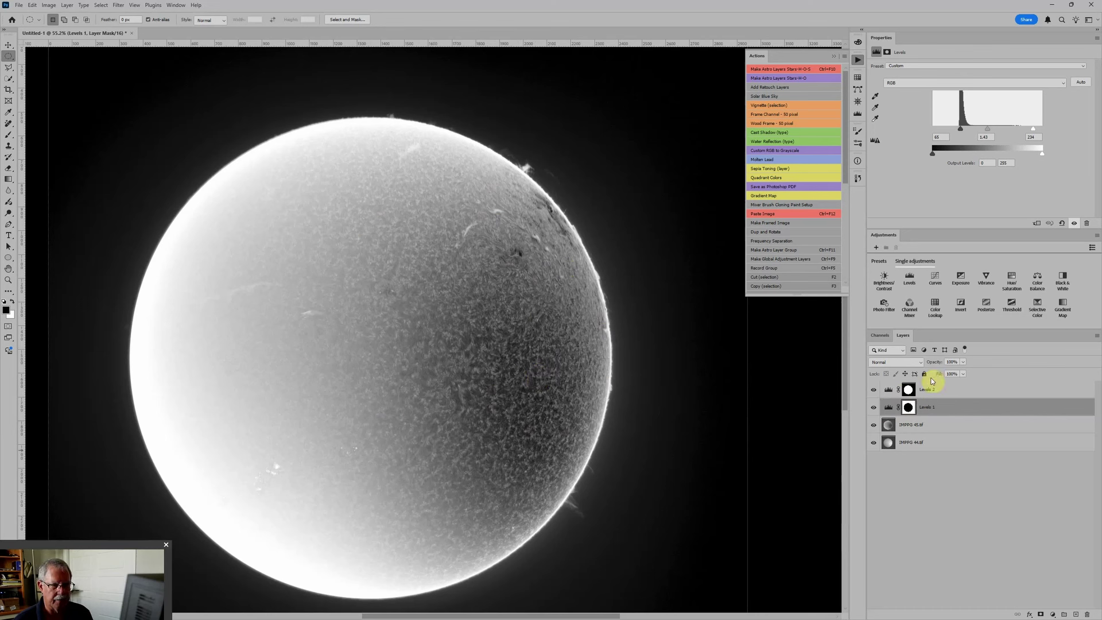
Step: Add a third Levels adjustment layer on top with input black 114 and midtone 1.87 to darken the overexposed part of the disk
left_click(955, 389)
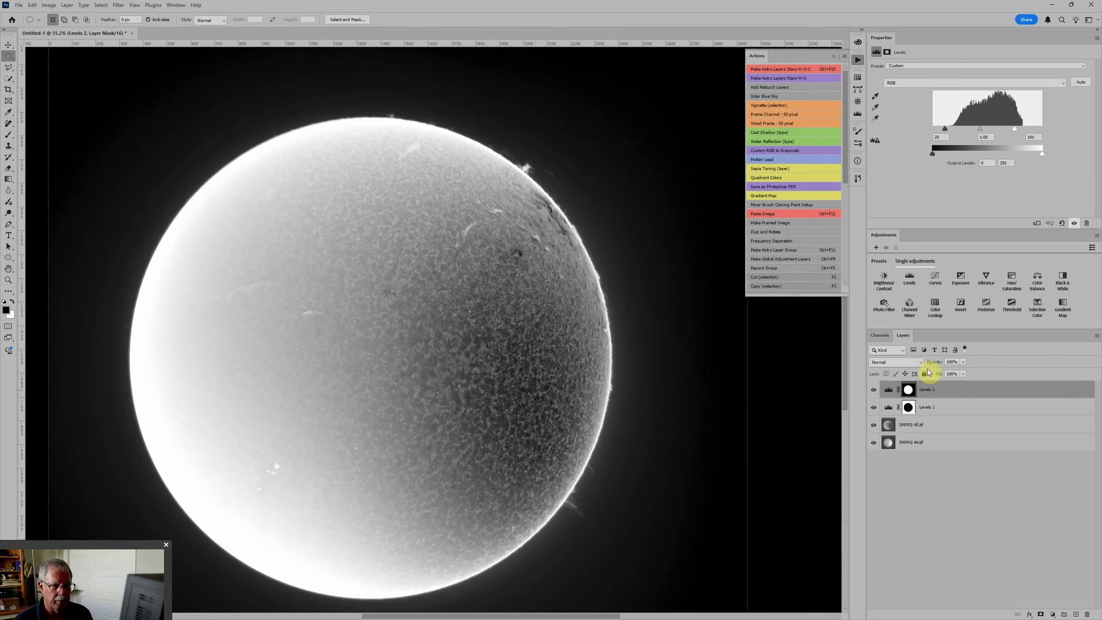
left_click(913, 284)
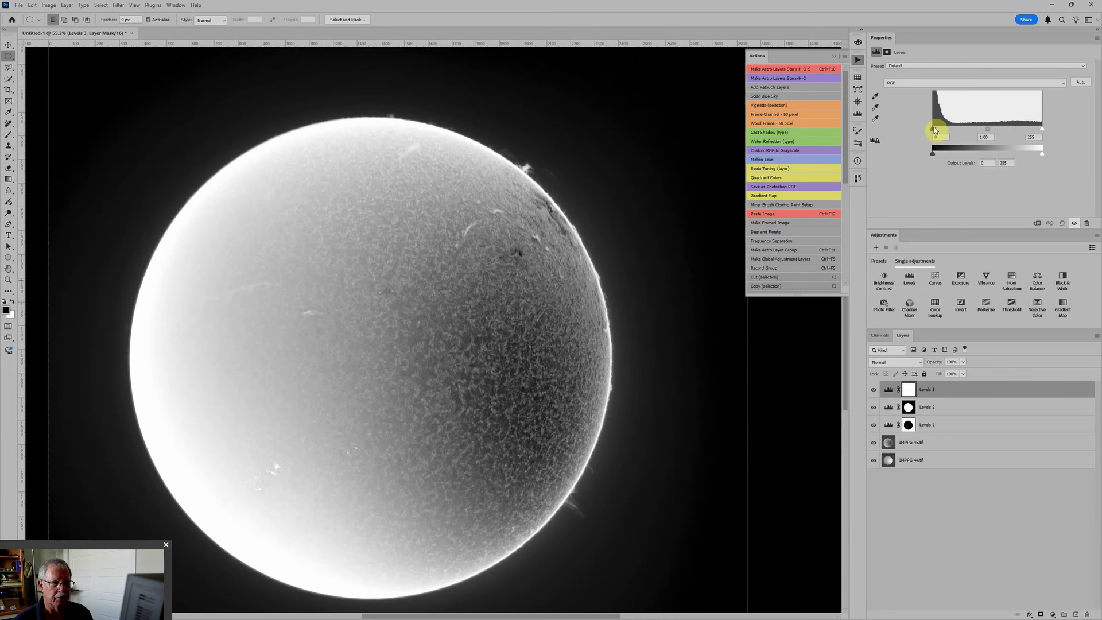
left_click_drag(934, 128, 999, 130)
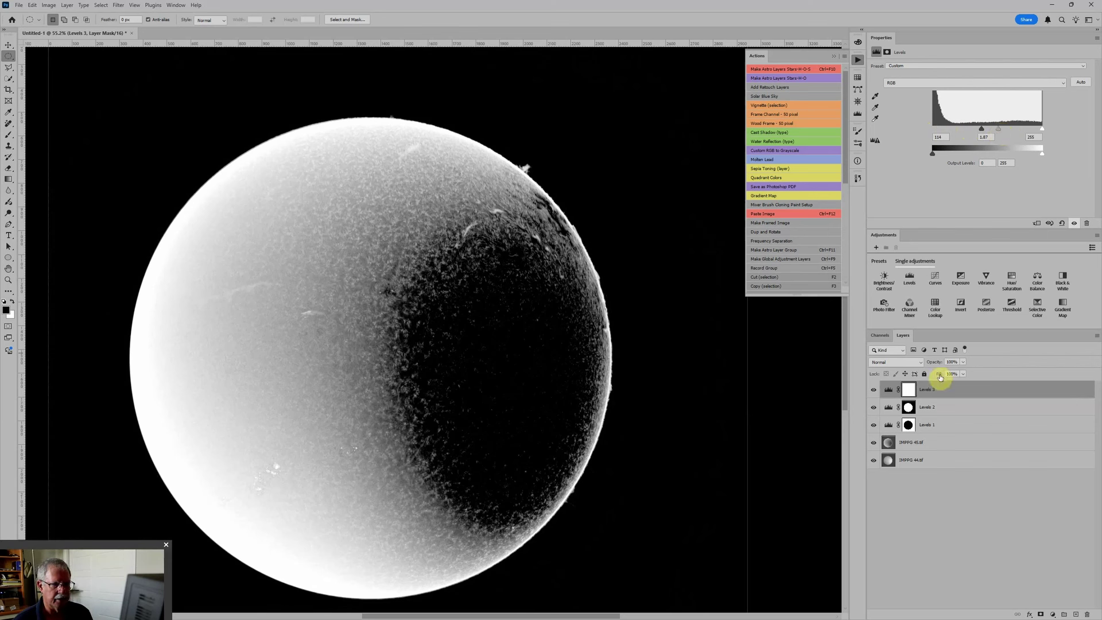
Step: Replace the Levels 3 mask with a copy of the Levels 2 mask to confine it to the solar disk
left_click(909, 408)
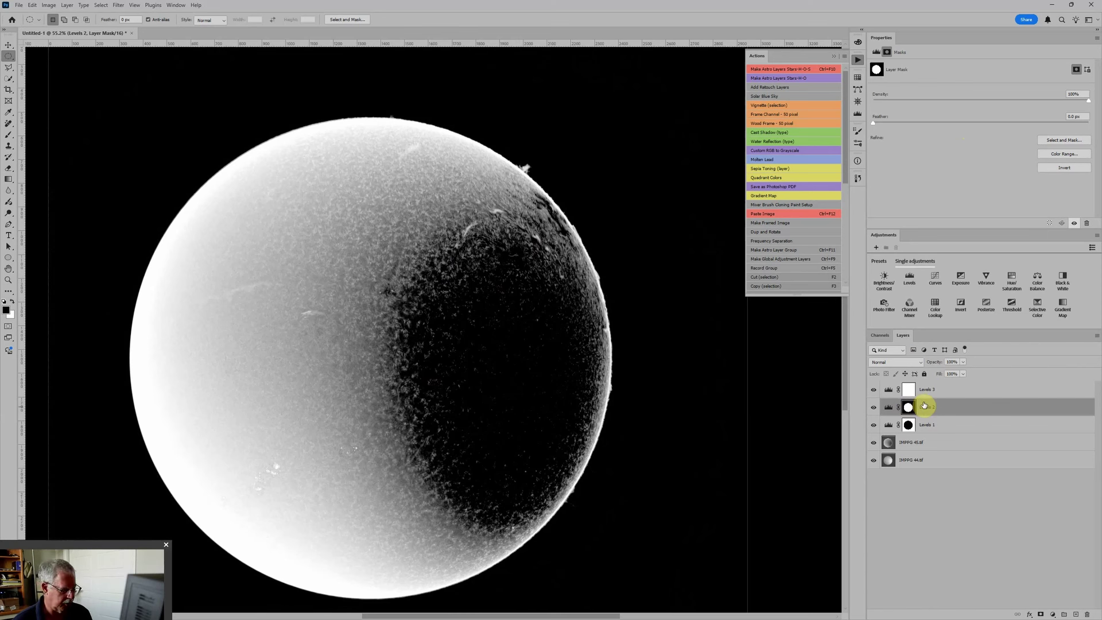
left_click_drag(908, 407, 909, 393)
left_click(909, 392)
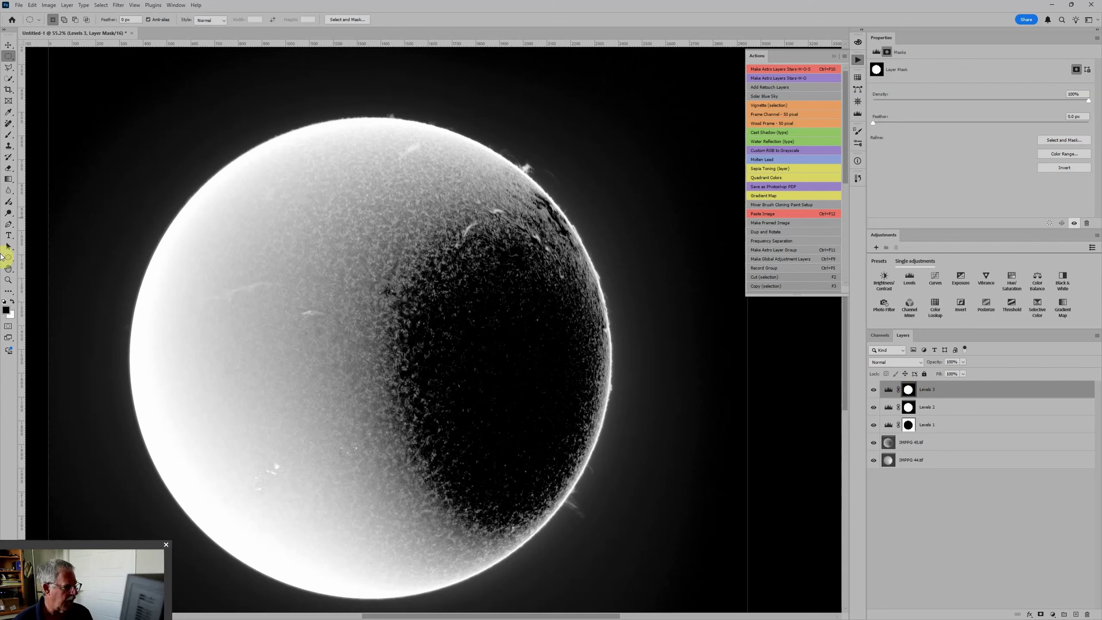
Step: Paint black on the Levels 3 mask with a large brush at 40% opacity over the blacked-out area of the disk
key("b")
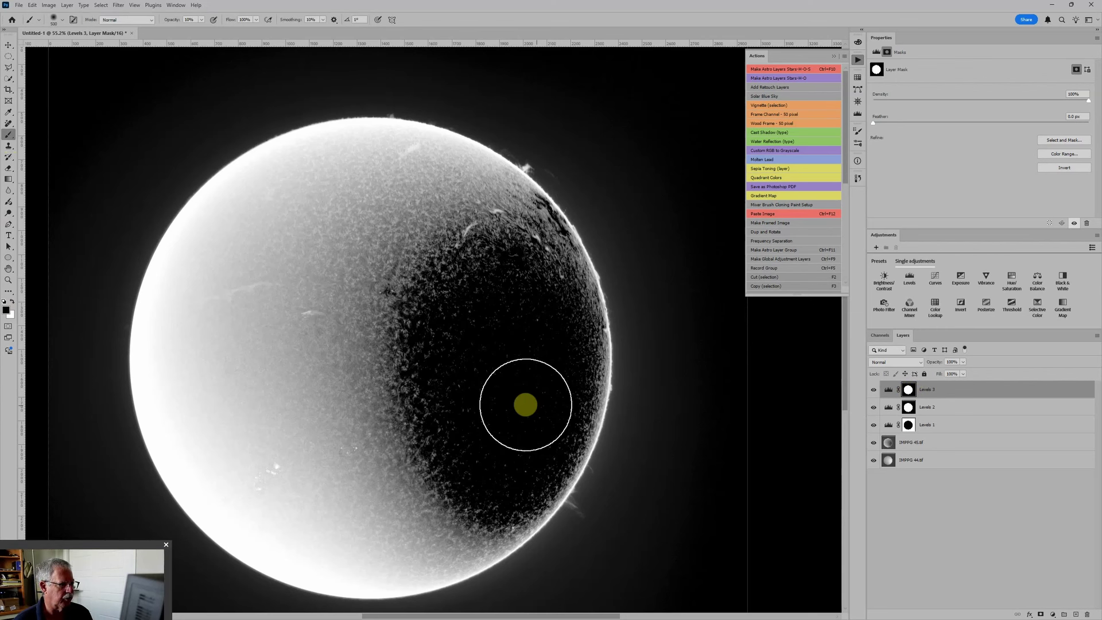
left_click_drag(525, 404, 514, 339)
key("bracketright")
key("bracketright")
key("bracketright")
key("bracketright")
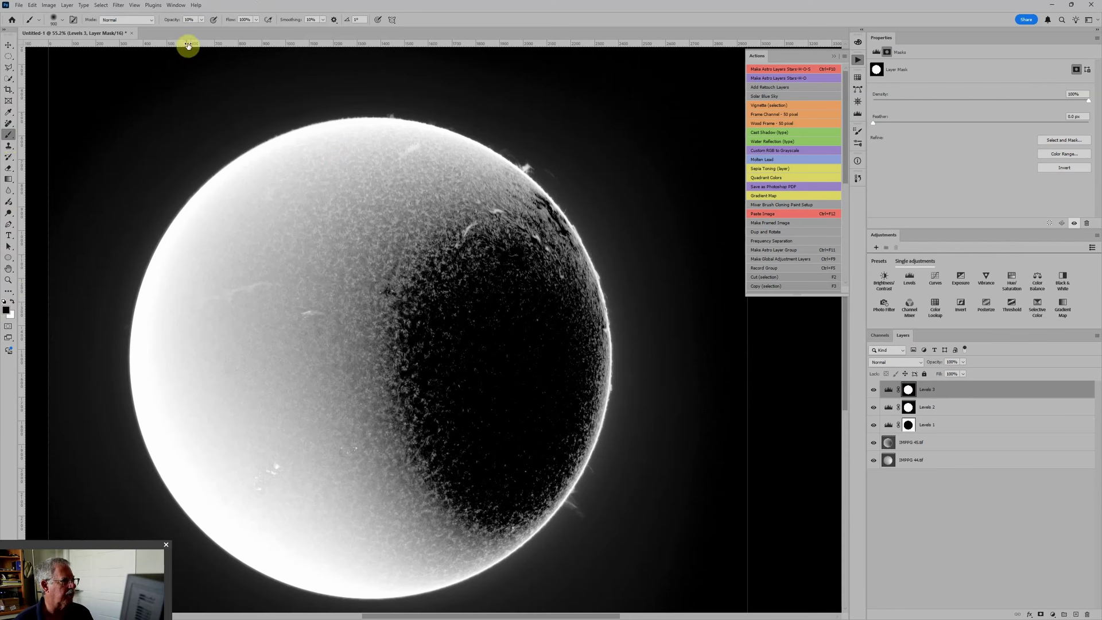
key("4")
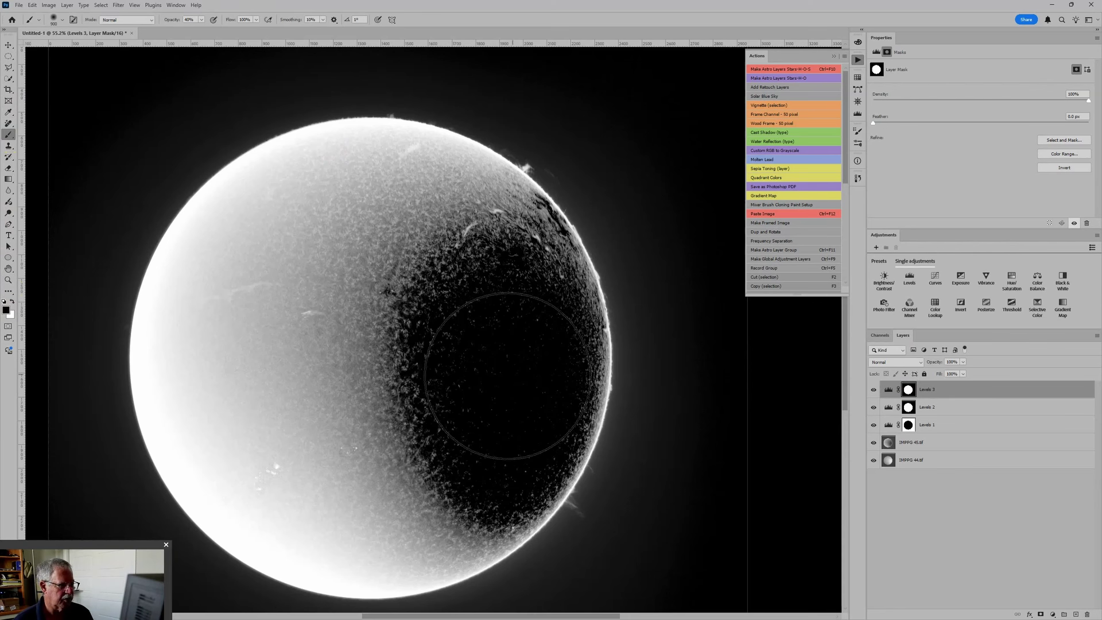
mouse_move(512, 319)
left_mouse_down()
mouse_move(493, 359)
mouse_move(493, 434)
mouse_move(522, 384)
mouse_move(505, 329)
mouse_move(472, 290)
mouse_move(425, 316)
mouse_move(516, 253)
mouse_move(442, 344)
mouse_move(482, 463)
mouse_move(536, 398)
mouse_move(532, 449)
mouse_move(524, 357)
mouse_move(505, 394)
mouse_move(509, 359)
mouse_move(494, 428)
left_mouse_up()
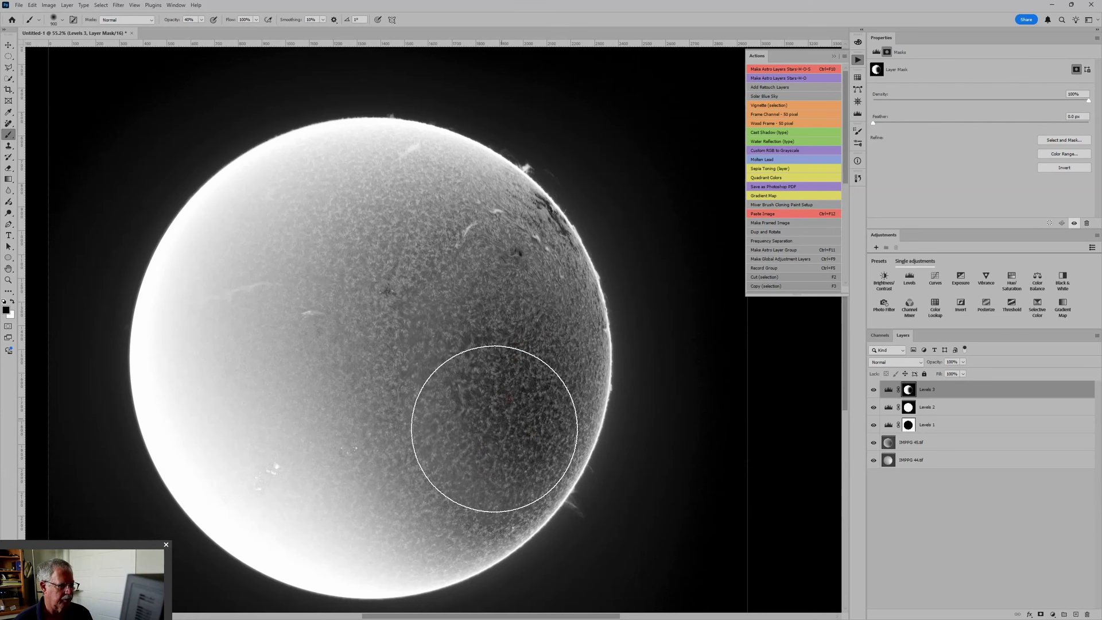
Step: Set the Levels 3 adjustment to input black 132 and midtone 1.30
left_click(891, 391)
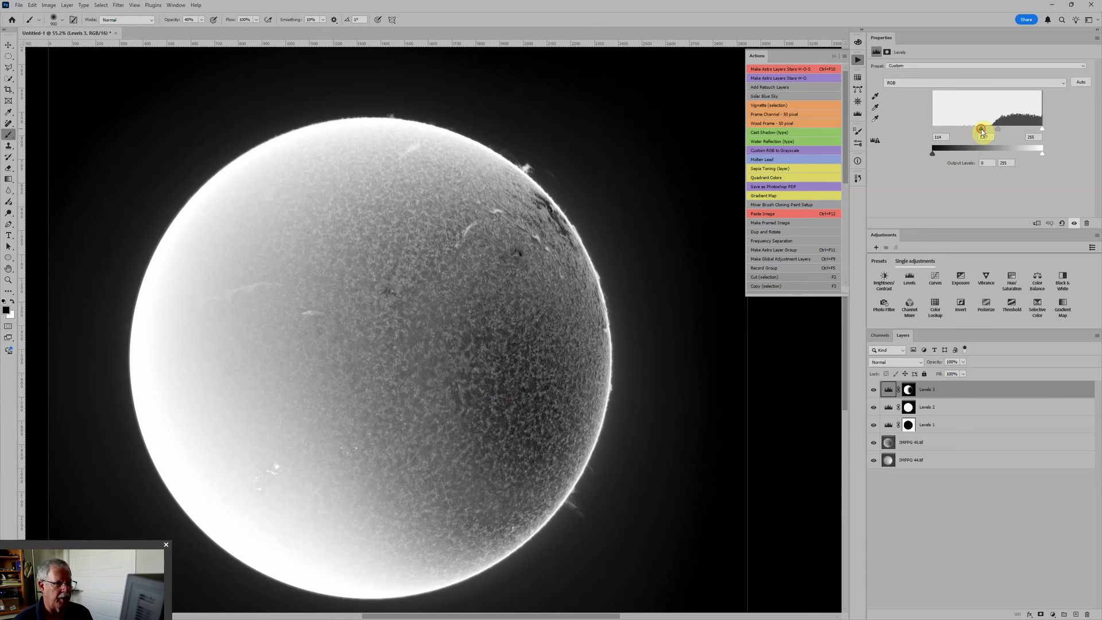
left_click_drag(981, 132, 1008, 133)
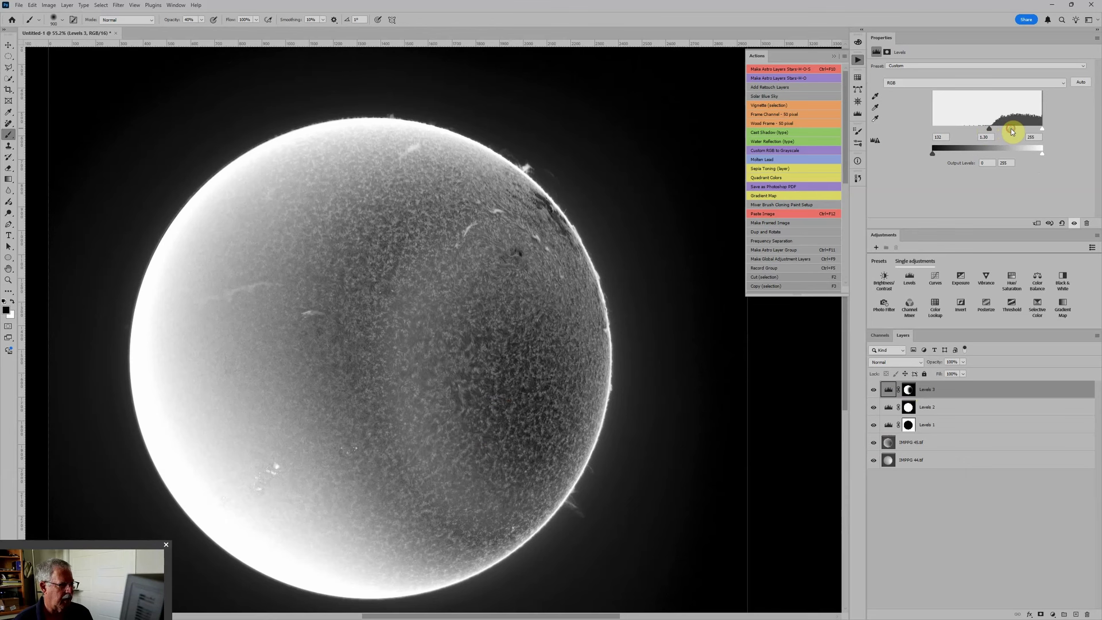
left_click(928, 390)
Step: Paint white on the Levels 3 mask with a smaller brush at 10% opacity to blend the tonal transition across the disk
left_click(909, 391)
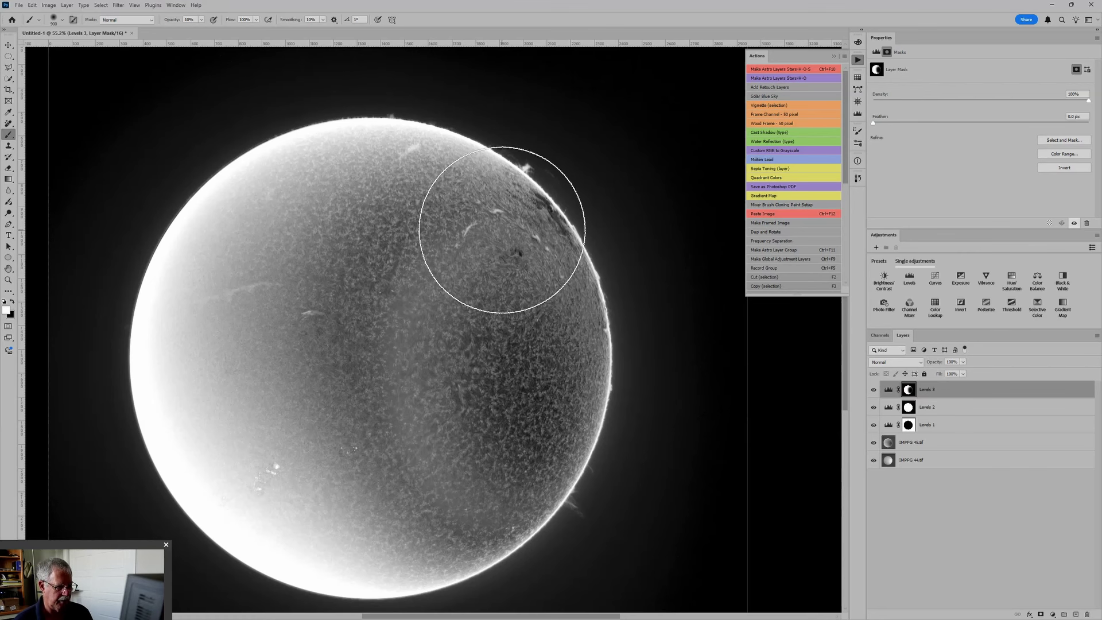
key("bracketleft")
key("bracketleft")
key("bracketleft")
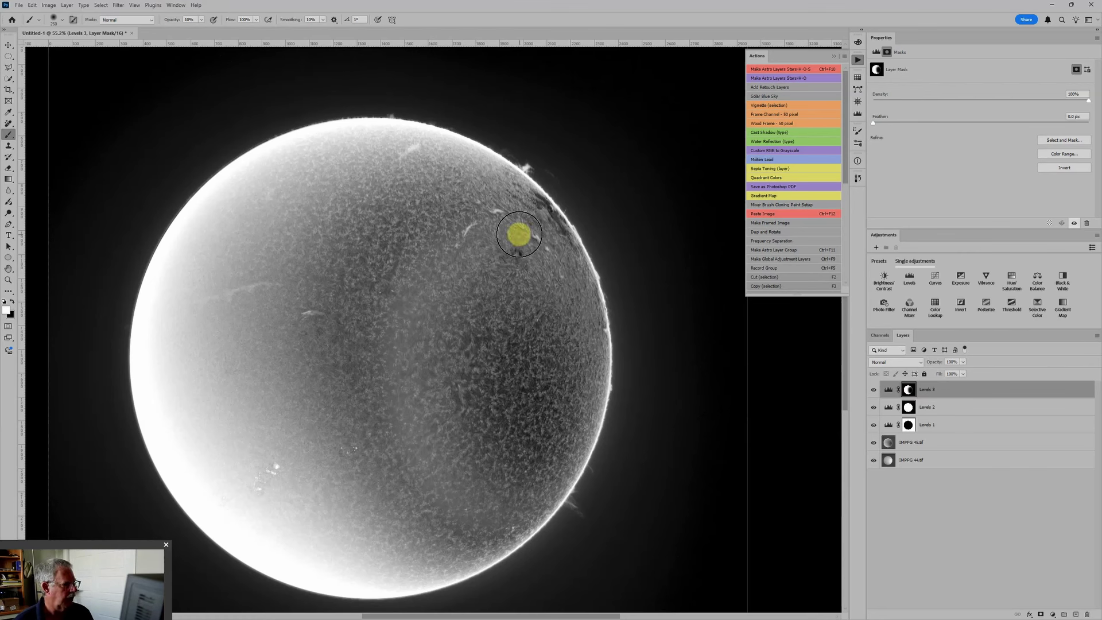
mouse_move(534, 244)
left_mouse_down()
mouse_move(473, 257)
mouse_move(419, 322)
mouse_move(433, 270)
mouse_move(409, 411)
mouse_move(392, 359)
mouse_move(448, 224)
mouse_move(451, 542)
mouse_move(444, 350)
mouse_move(474, 509)
mouse_move(434, 457)
mouse_move(390, 258)
left_mouse_up()
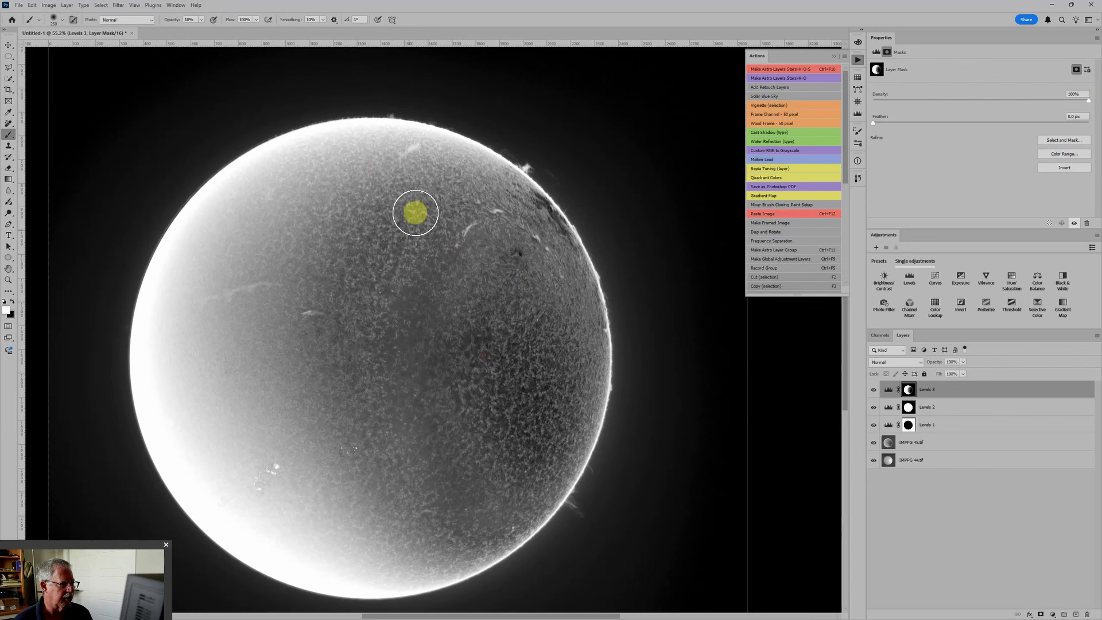
left_click(434, 220)
key("x")
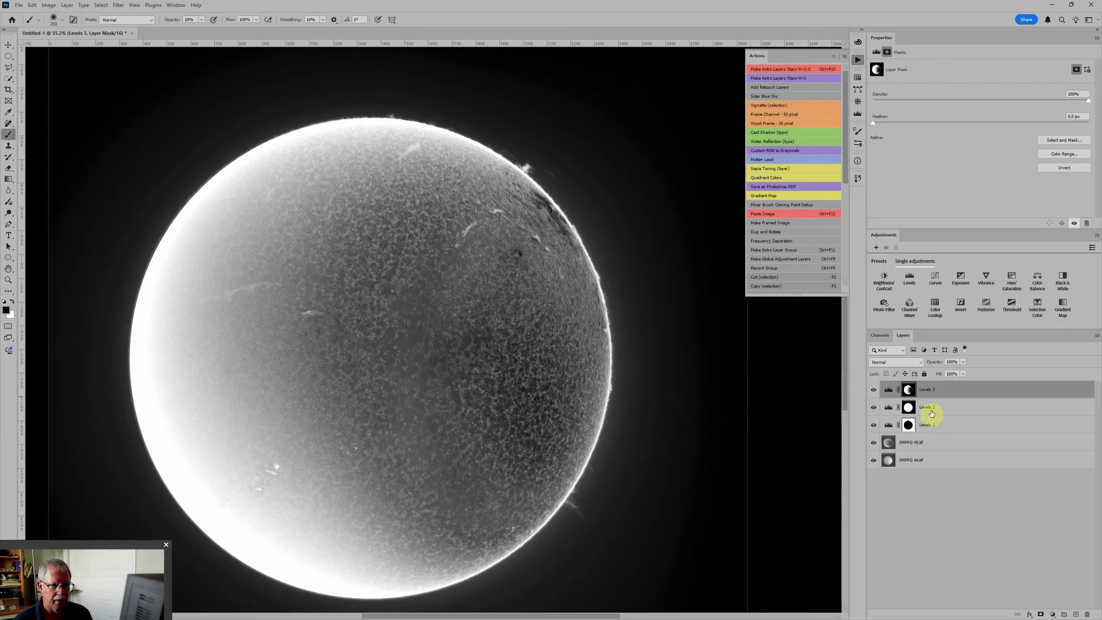
Step: Toggle the Levels 2 layer's visibility to compare the disk with and without it, and select its mask
left_click(874, 408)
left_click(874, 408)
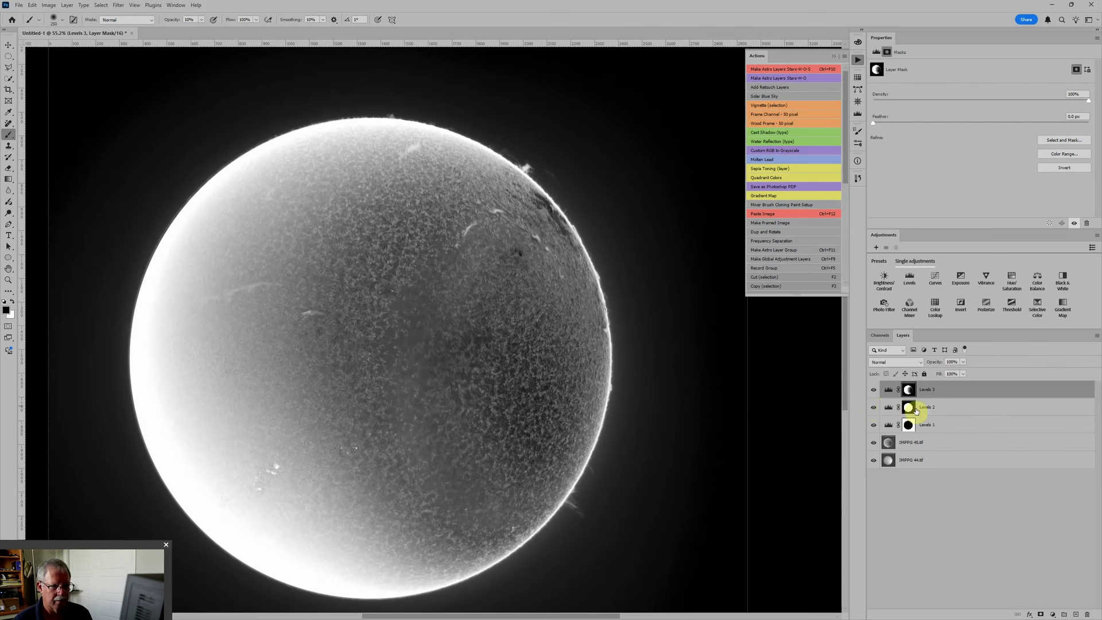
left_click(908, 408)
left_click(875, 408)
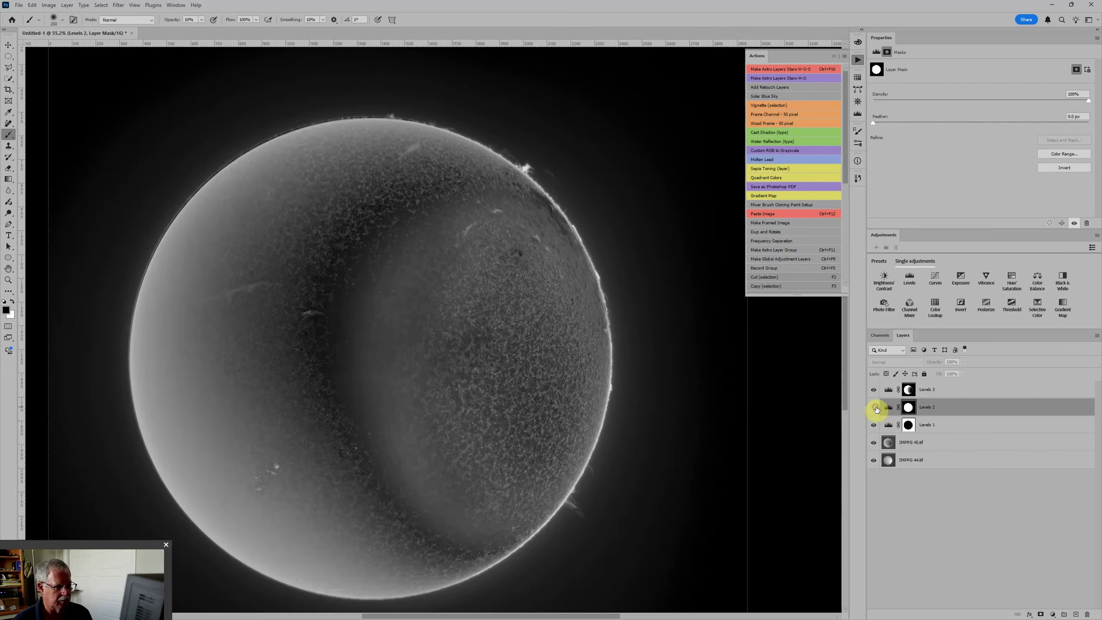
left_click(875, 407)
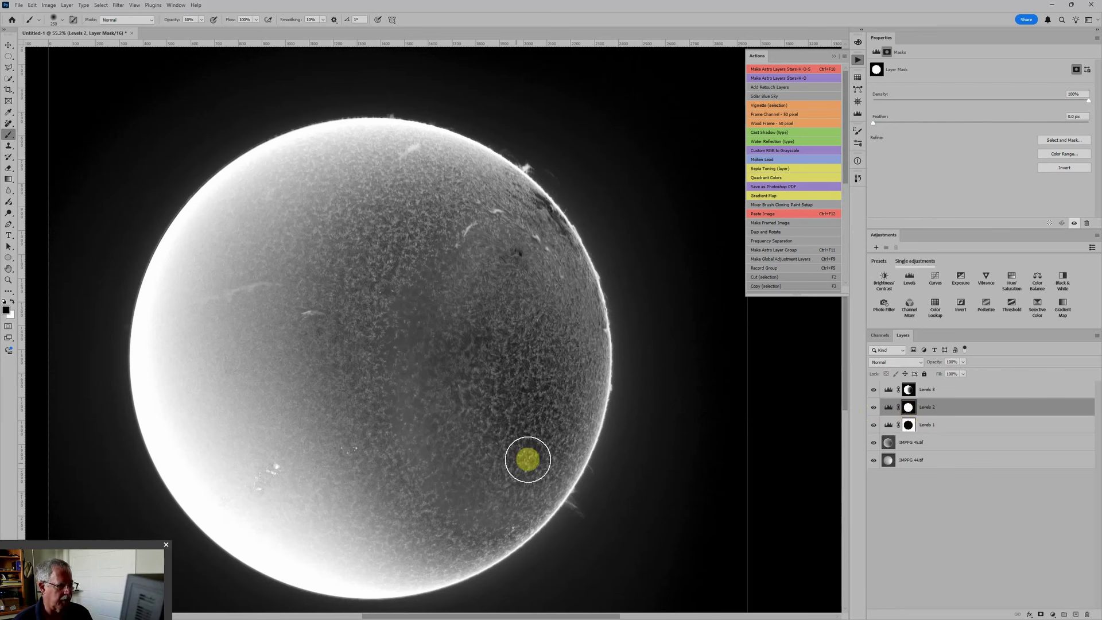
Step: Paint black on the Levels 2 mask with an enlarged brush at 10% opacity over the dark lower-right area of the disk
key("bracketright")
key("bracketright")
key("bracketright")
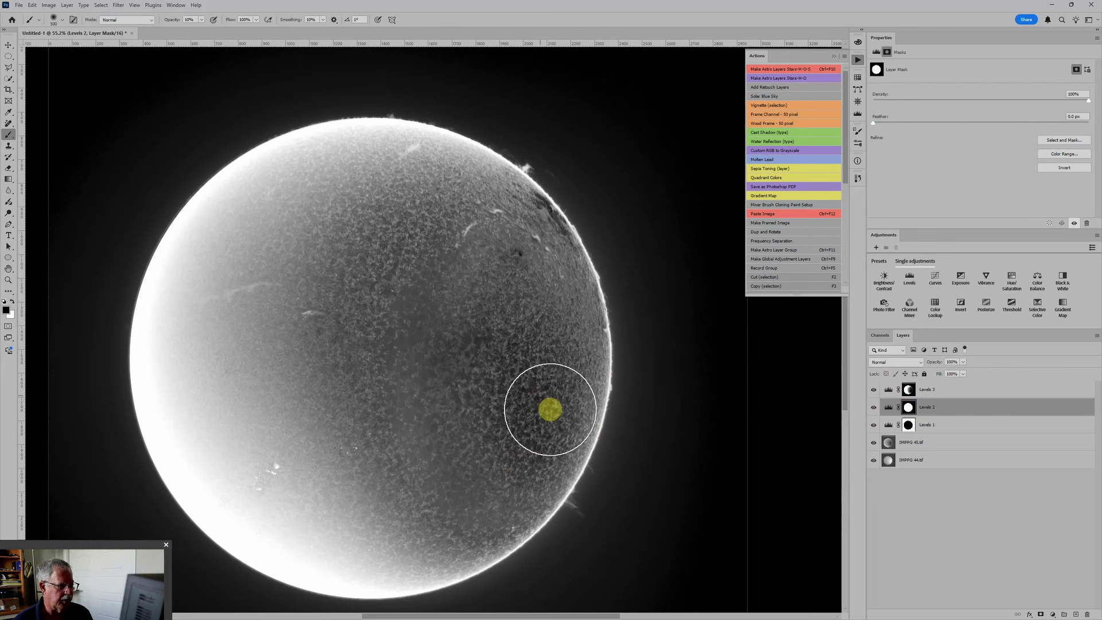
key("bracketright")
key("bracketright")
key("bracketright")
key("bracketright")
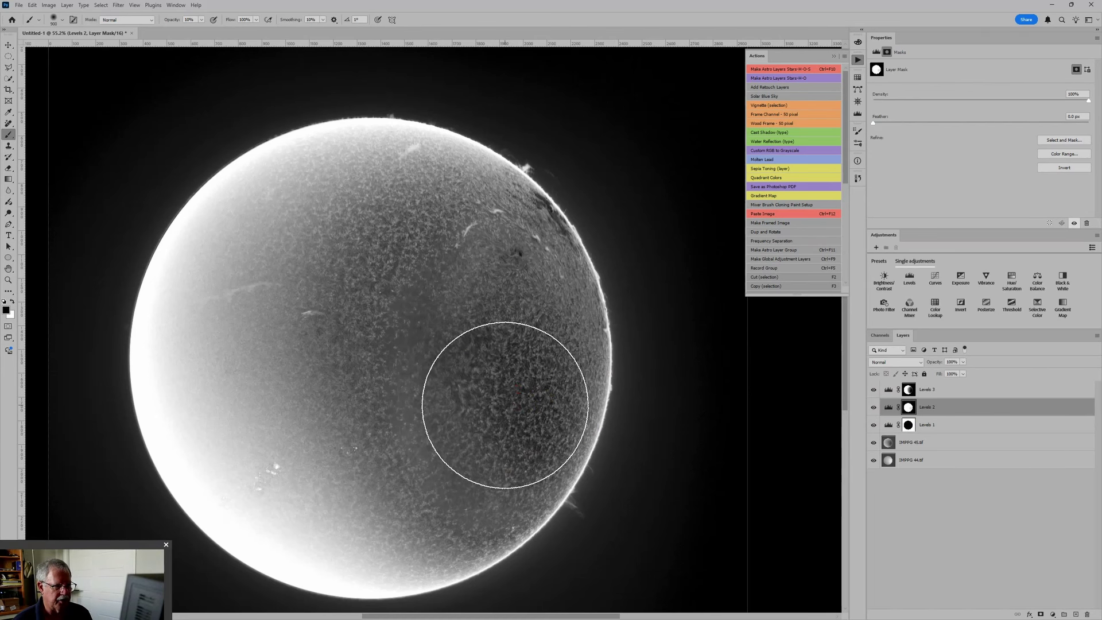
mouse_move(511, 396)
left_mouse_down()
mouse_move(511, 436)
mouse_move(538, 314)
mouse_move(566, 417)
left_mouse_up()
scroll(565, 418, "down", 3)
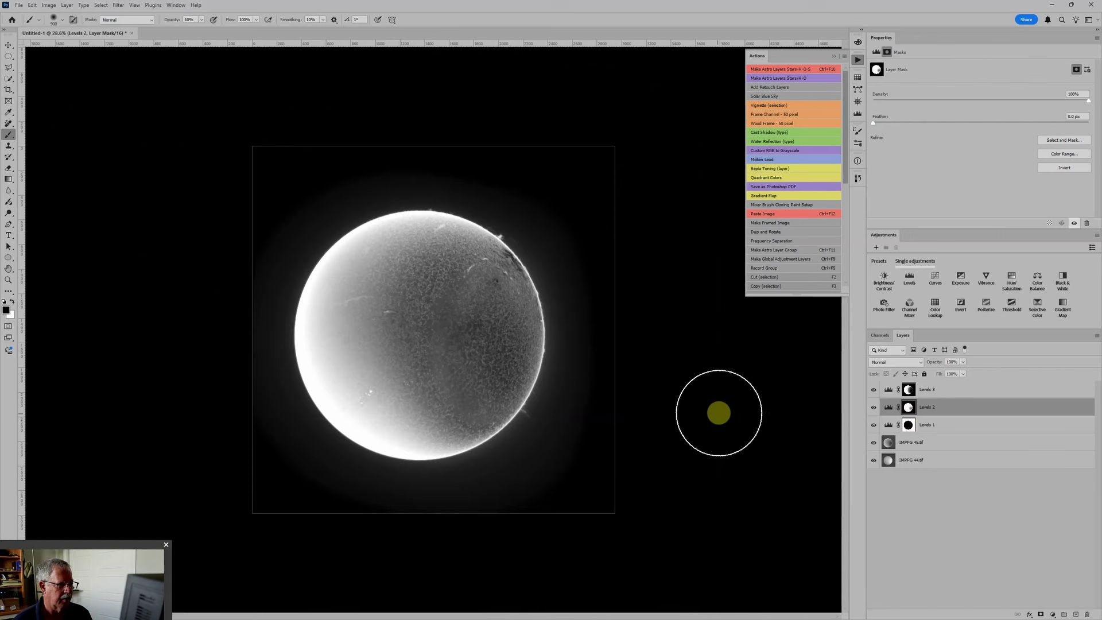
Step: Touch up the Levels 3 mask with a smaller brush at 10% opacity, alternating black and white around the disk's central transition
left_click(908, 389)
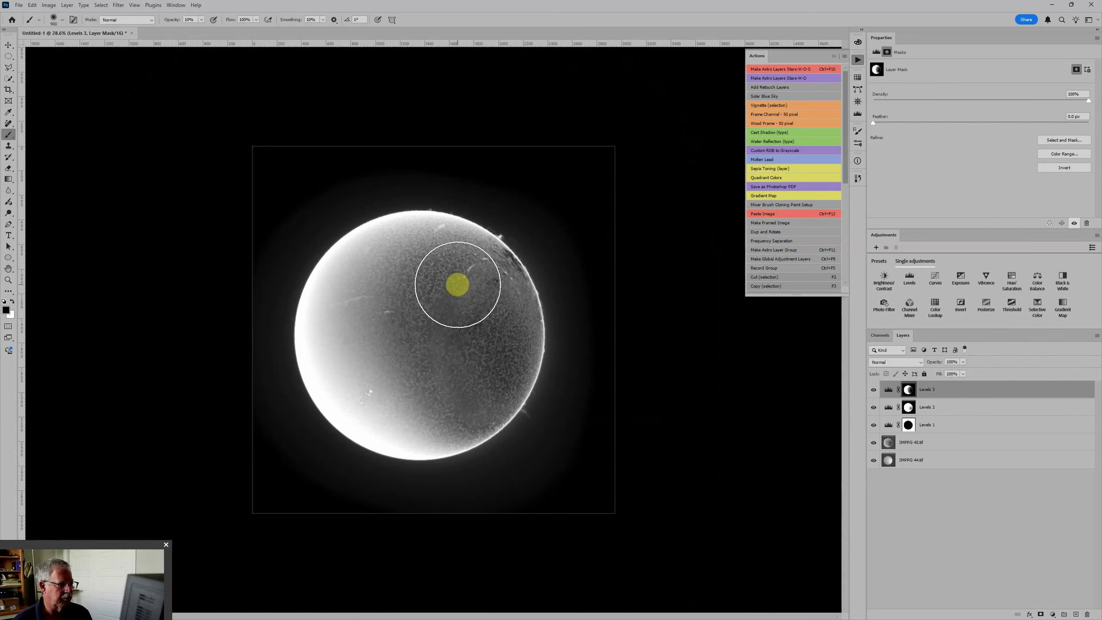
key("bracketleft")
key("bracketleft")
key("bracketleft")
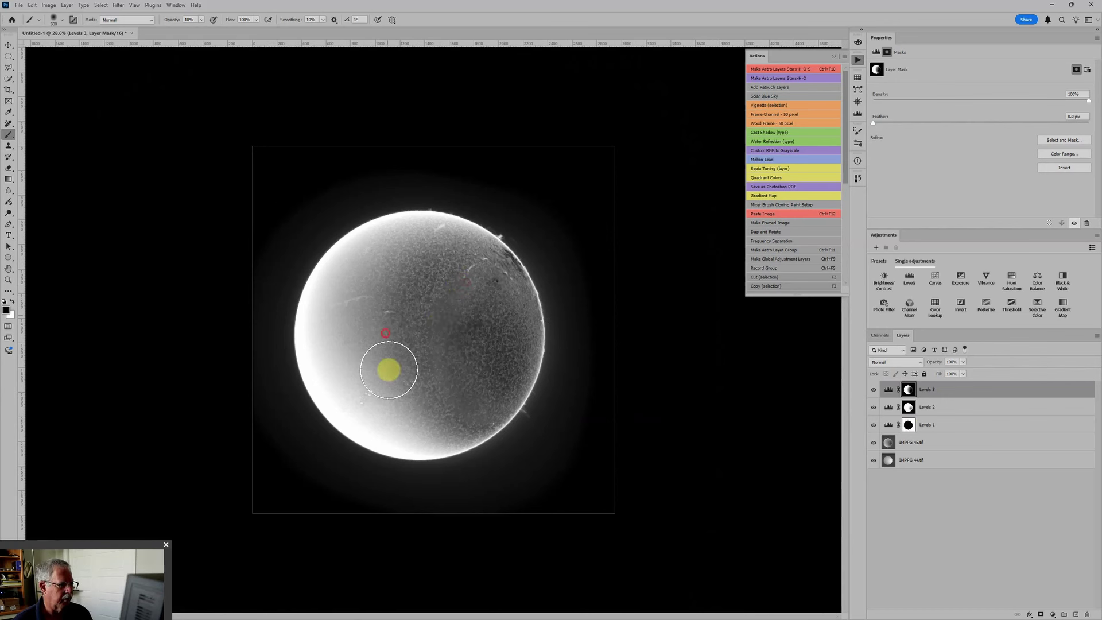
key("x")
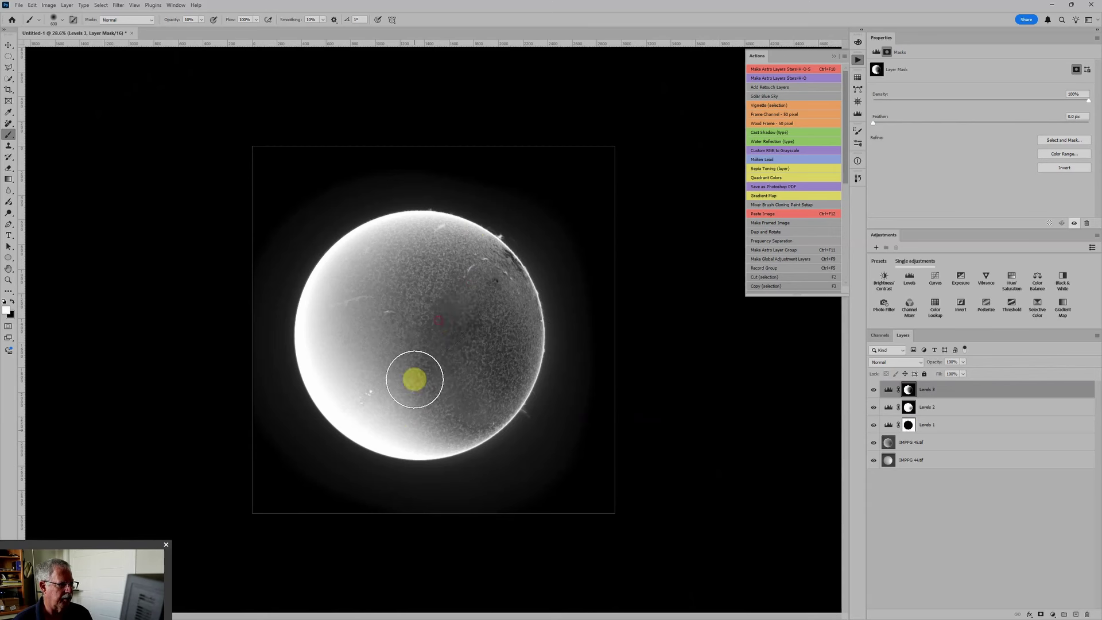
key("x")
scroll(461, 406, "up", 4)
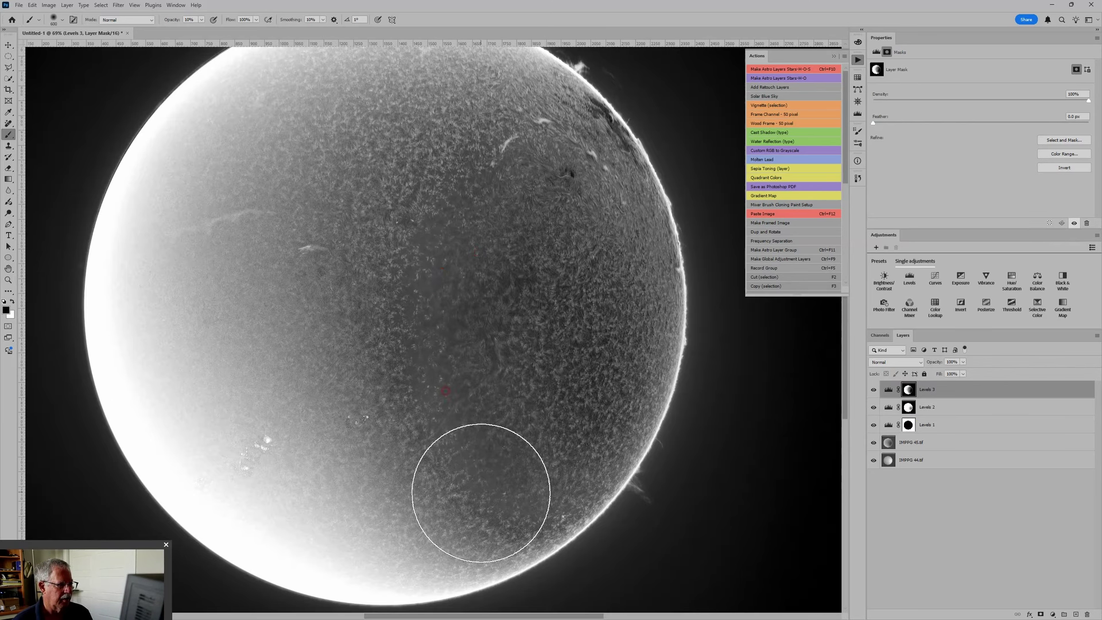
scroll(673, 327, "down", 3)
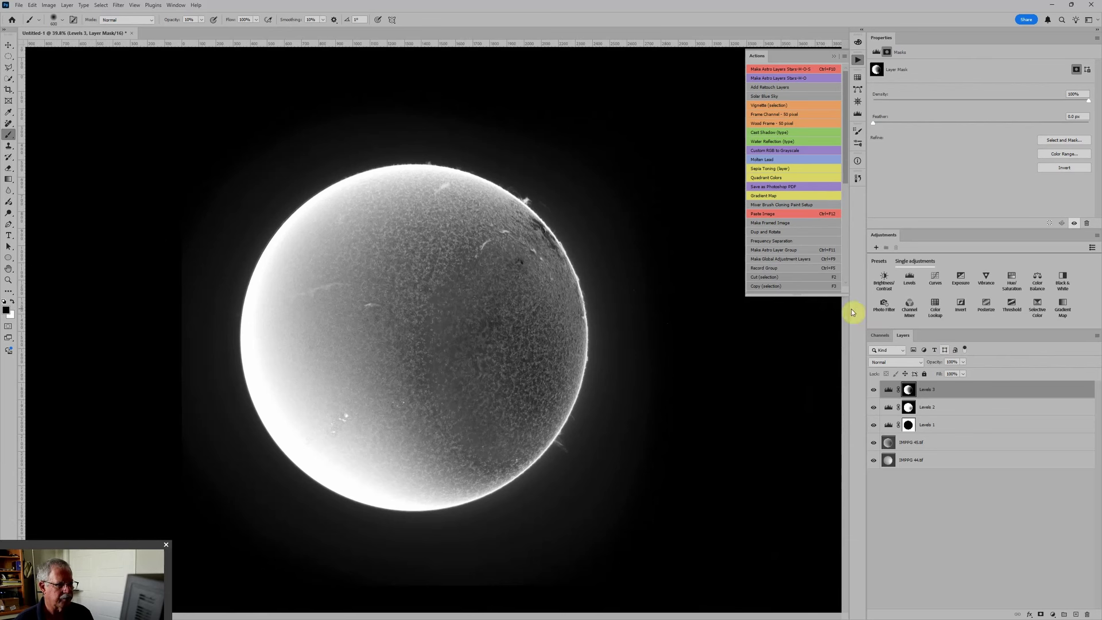
Step: Raise the Levels 3 input black to 144 and paint white on its mask at 10% opacity along the disk's central transition
left_click(891, 390)
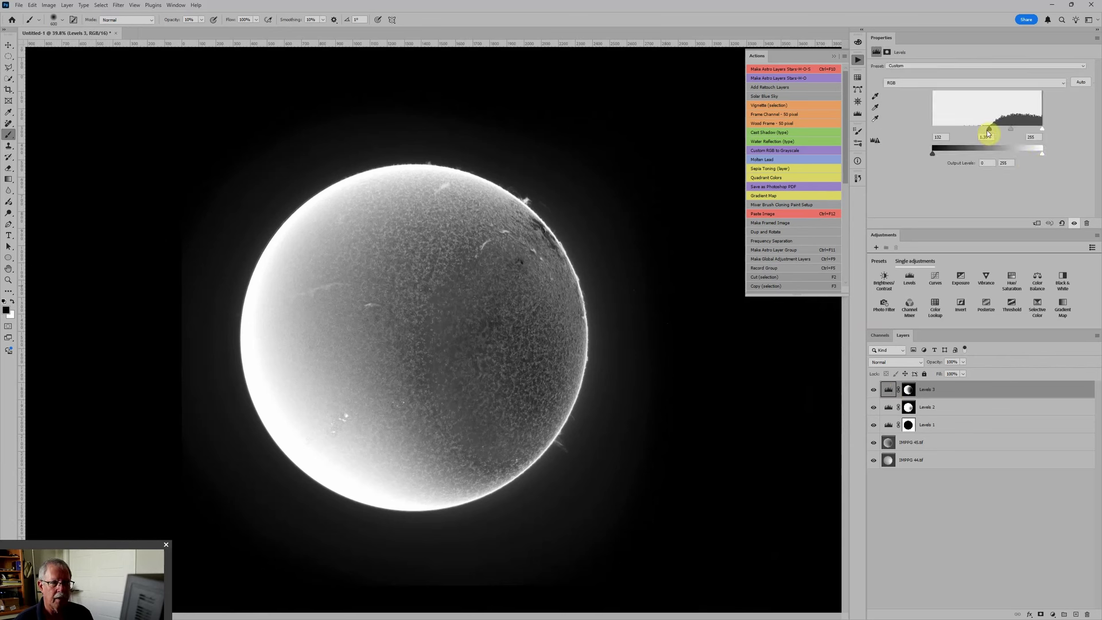
left_click_drag(991, 129, 994, 129)
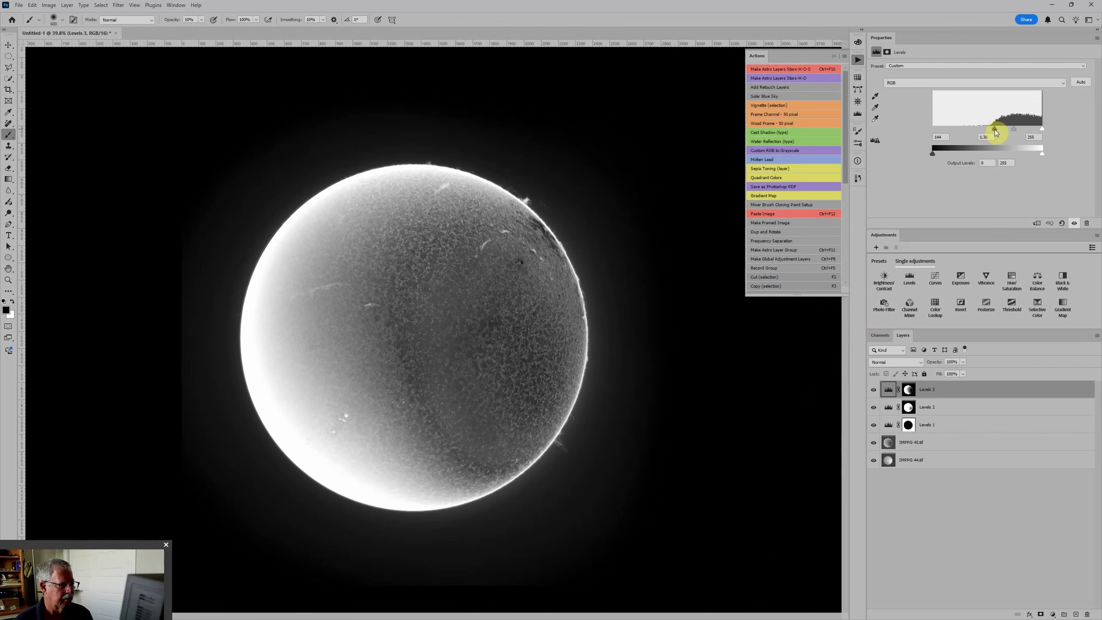
left_click(909, 390)
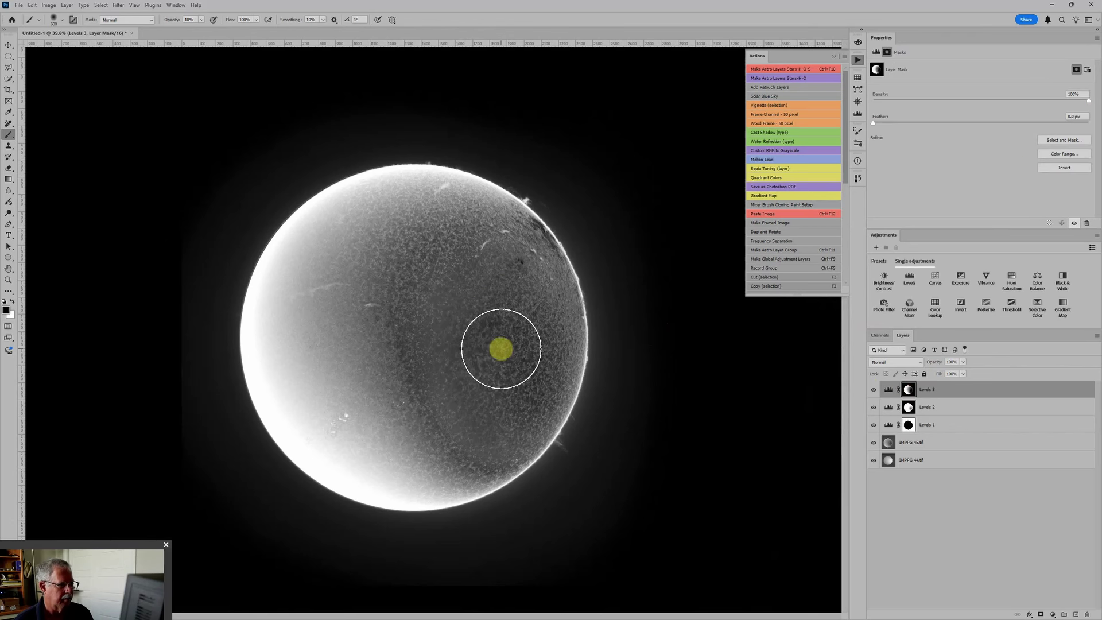
key("x")
mouse_move(445, 295)
left_mouse_down()
mouse_move(418, 369)
mouse_move(468, 448)
mouse_move(492, 463)
mouse_move(442, 313)
mouse_move(419, 354)
mouse_move(487, 472)
mouse_move(580, 419)
left_mouse_up()
scroll(570, 423, "up", 3)
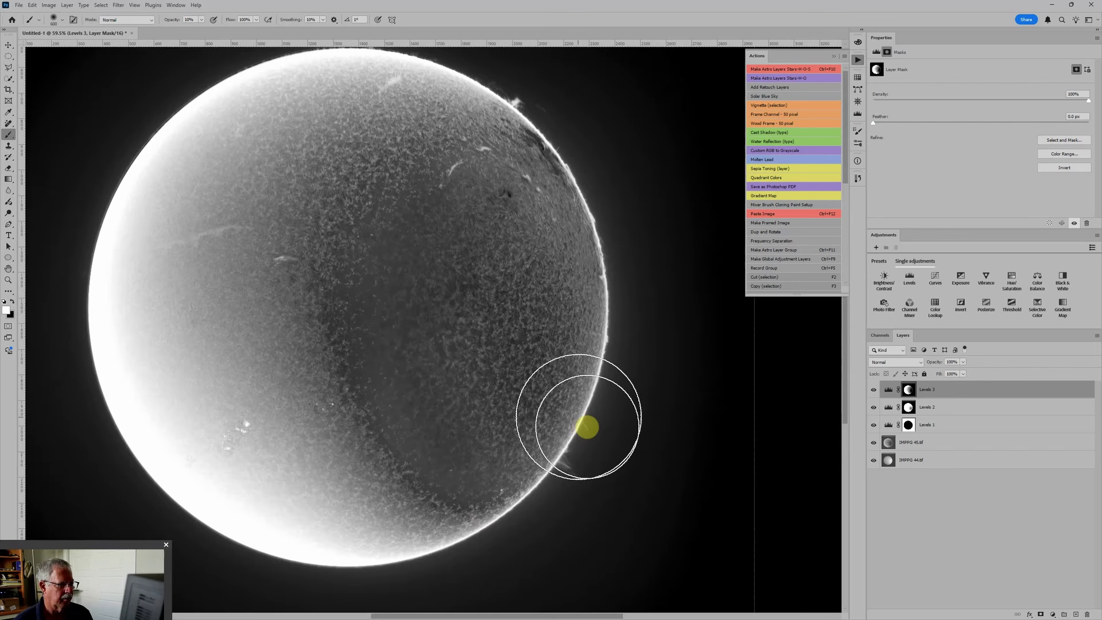
mouse_move(390, 280)
left_mouse_down()
mouse_move(371, 317)
mouse_move(381, 369)
left_mouse_up()
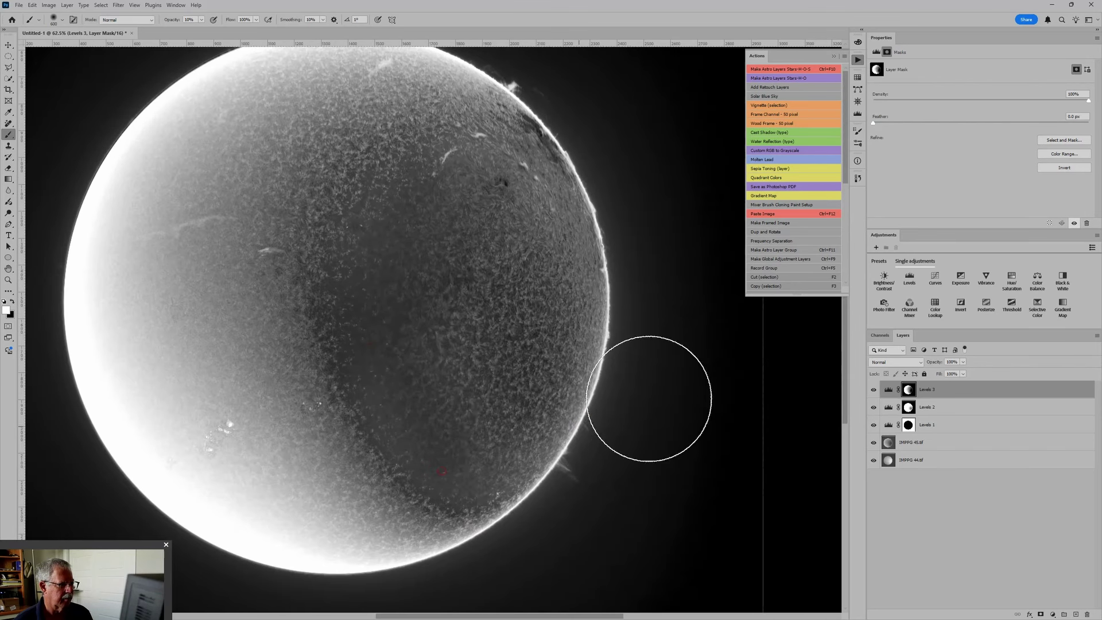
scroll(645, 396, "down", 3)
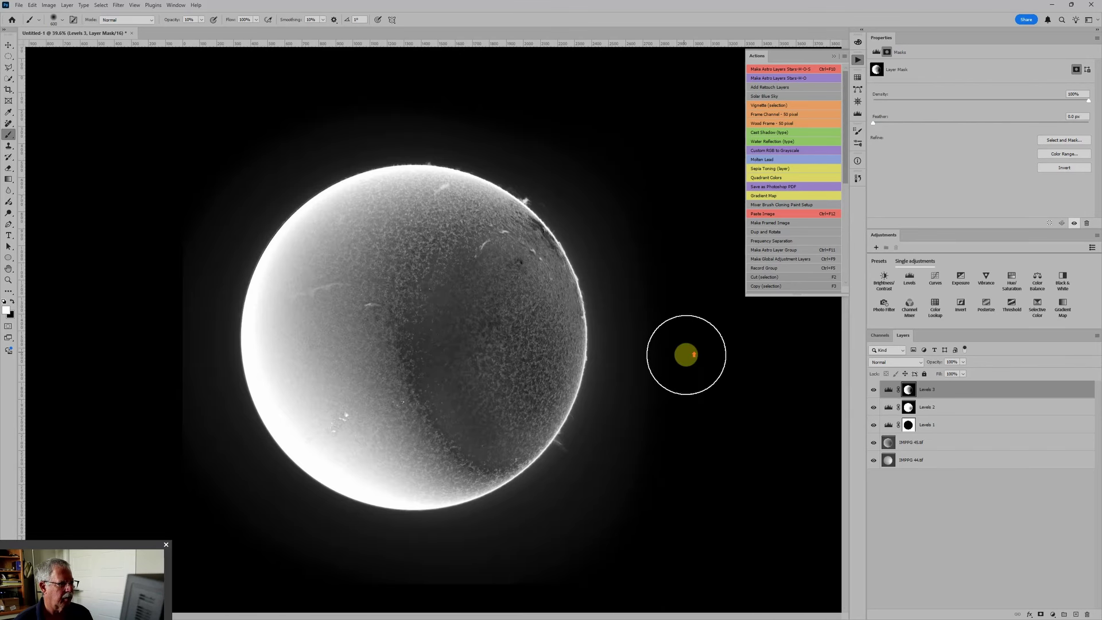
Step: Reset the Levels 3 adjustment to its default values and select its layer mask
left_click(890, 392)
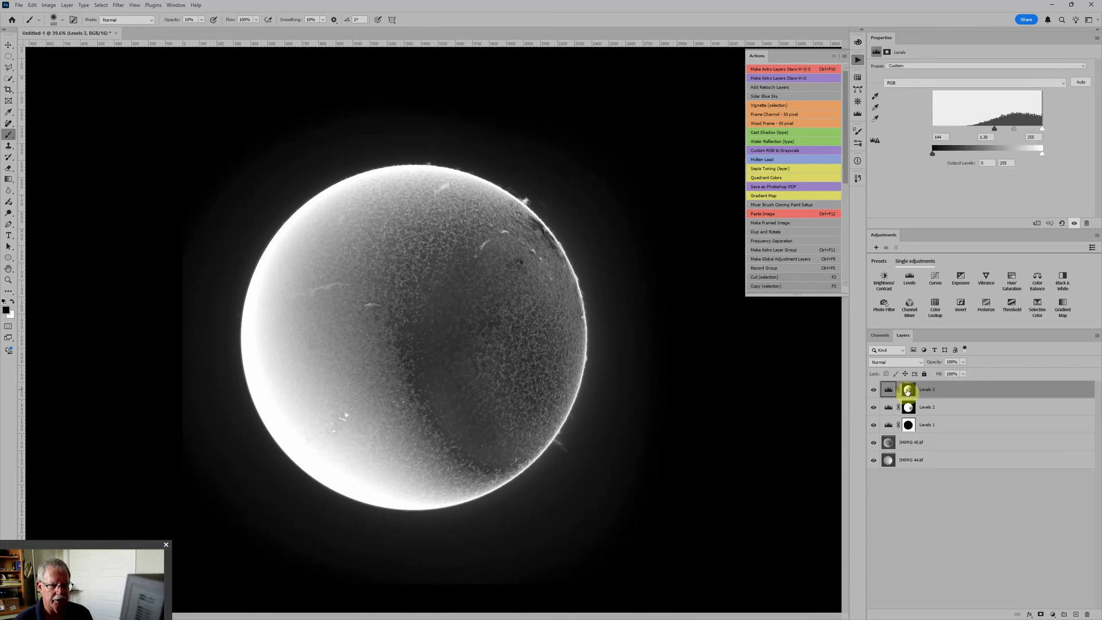
left_click(1062, 224)
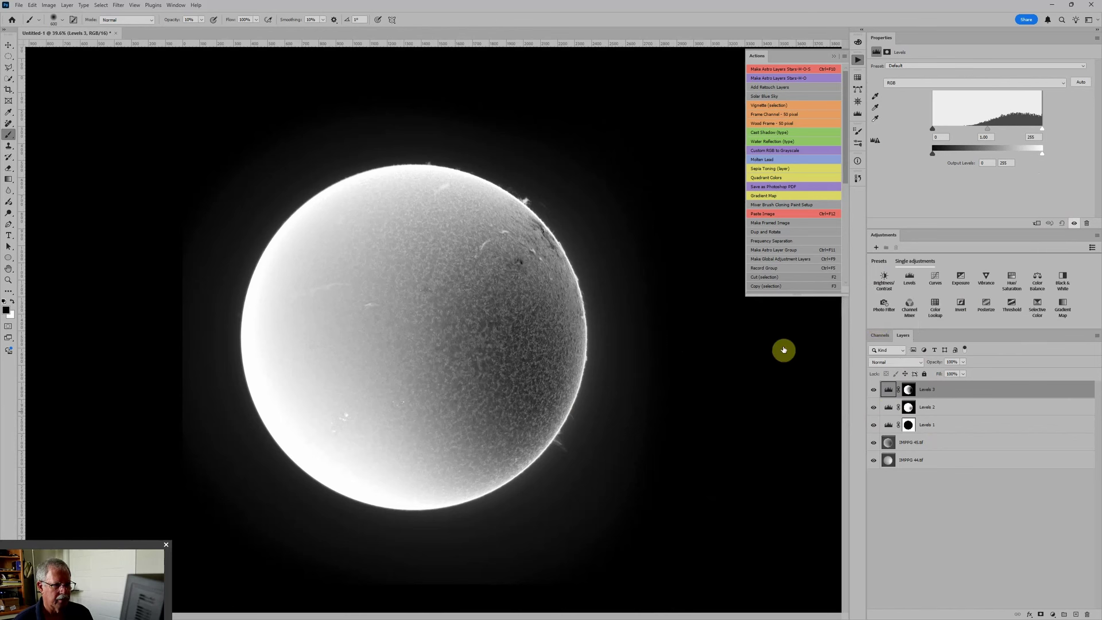
left_click(910, 390)
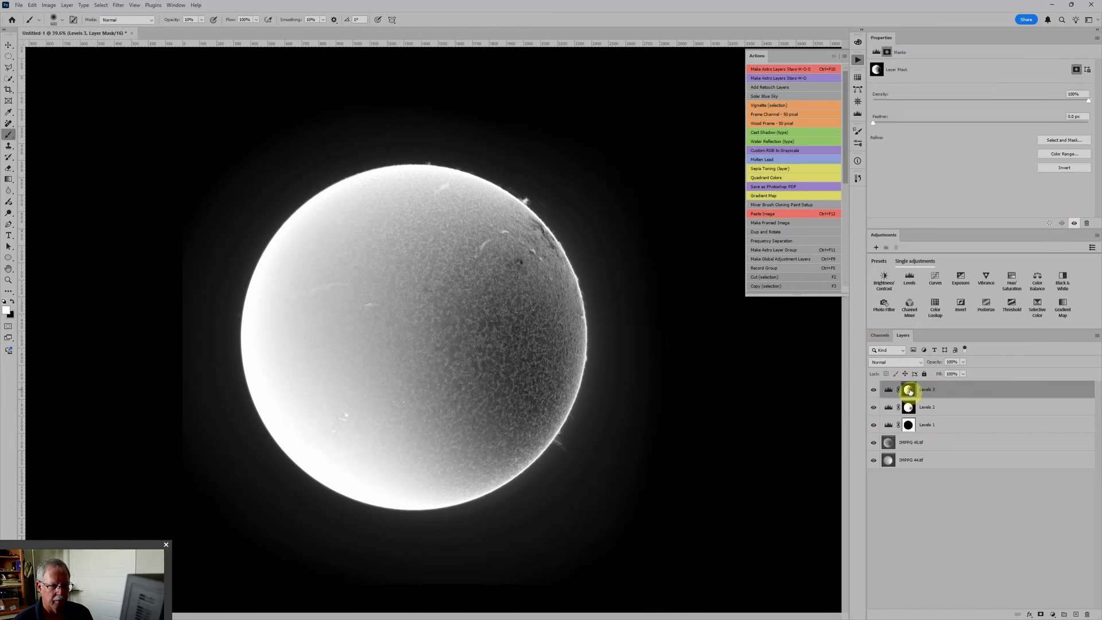
Step: Replace the Levels 3 layer mask with an inverted copy of the Levels 1 mask, leaving the solar disk white on black
right_click(909, 391)
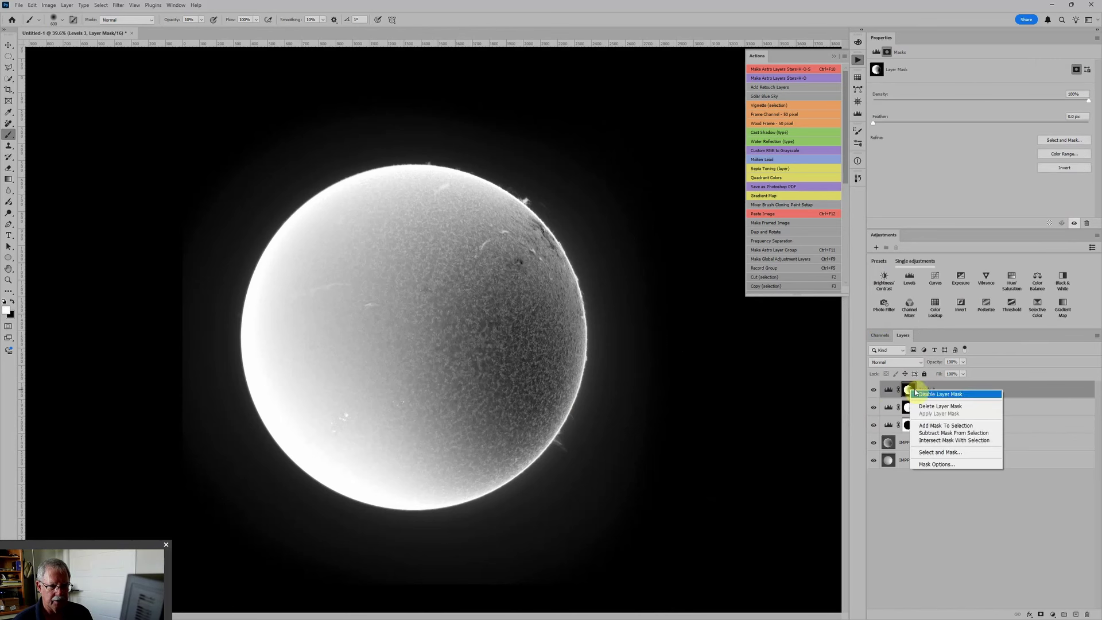
left_click(937, 406)
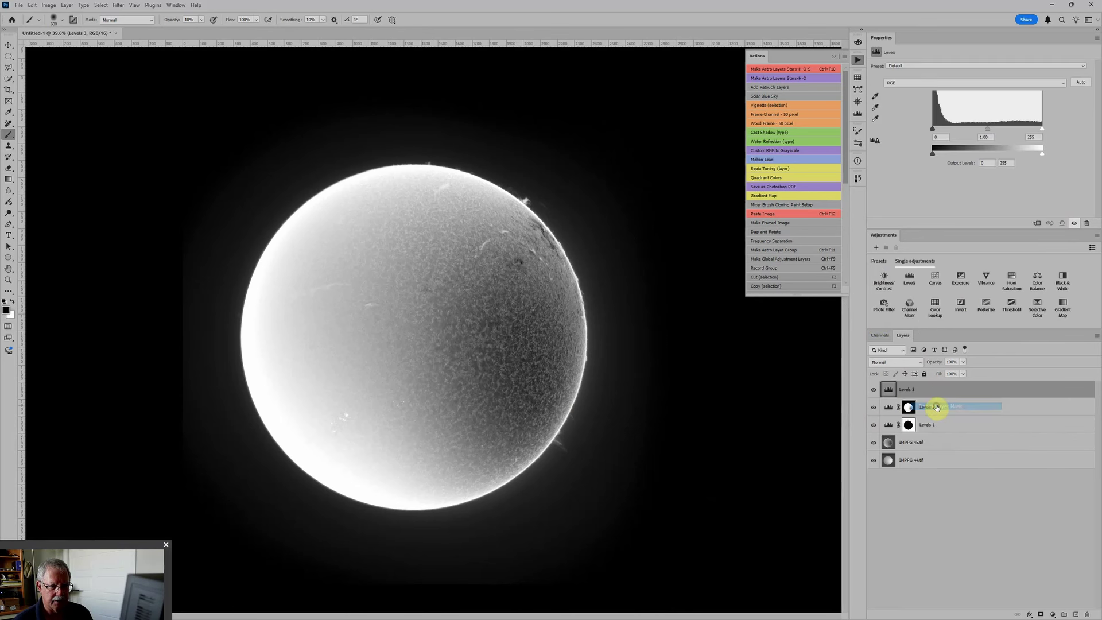
left_click(1040, 614)
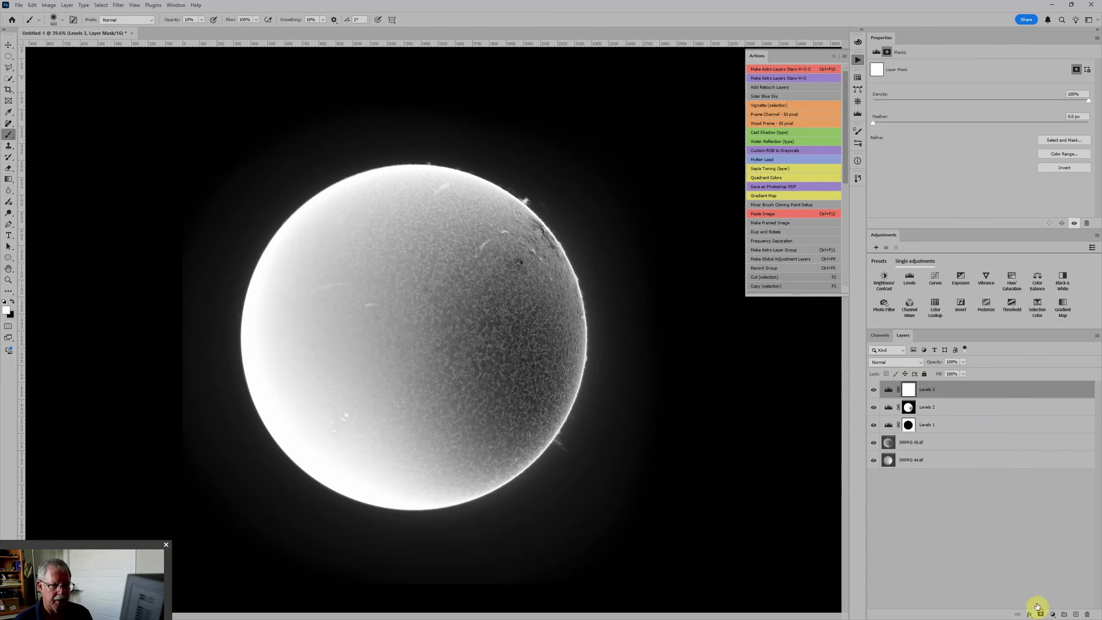
left_click(909, 407)
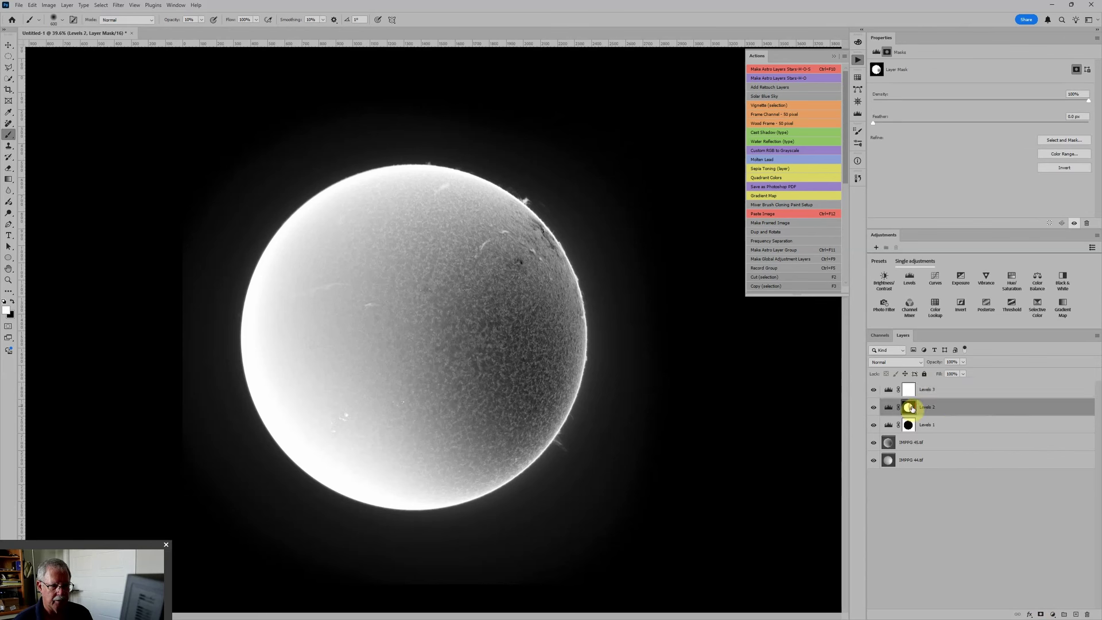
left_click(910, 426)
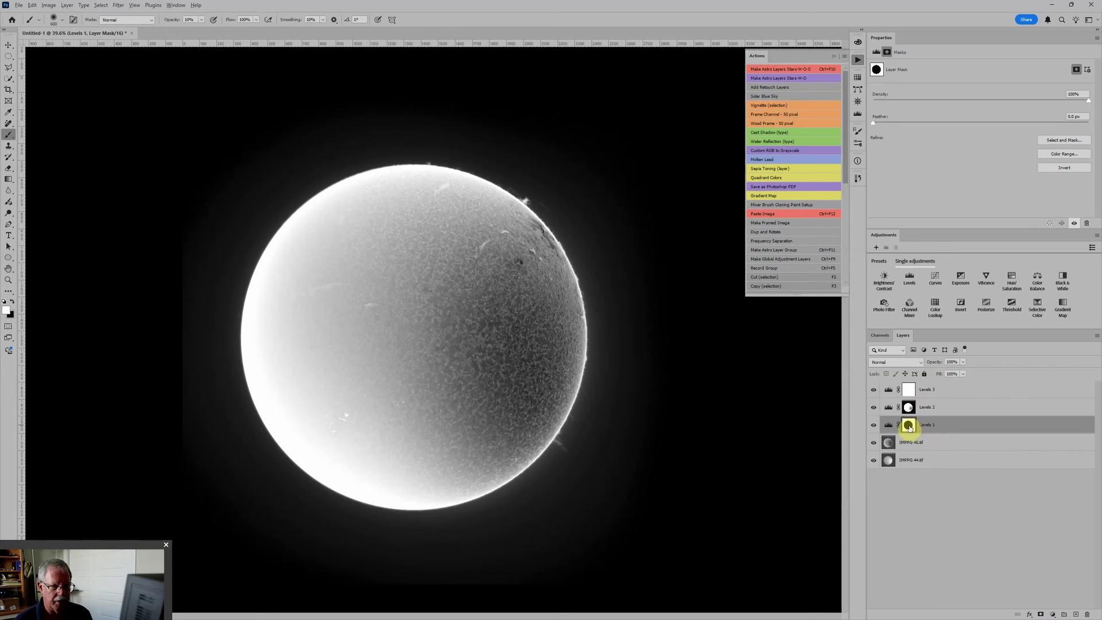
left_click(909, 390)
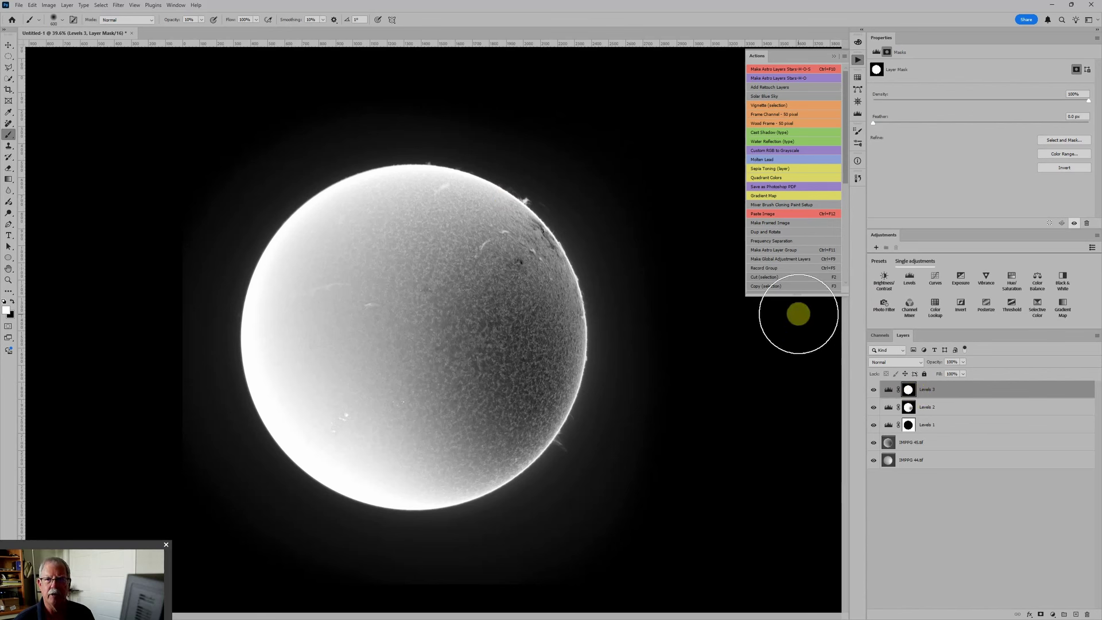
Step: Group the Levels 3 and Levels 2 layers, expand the group and name it Sun Surface
left_click(939, 406, "shift")
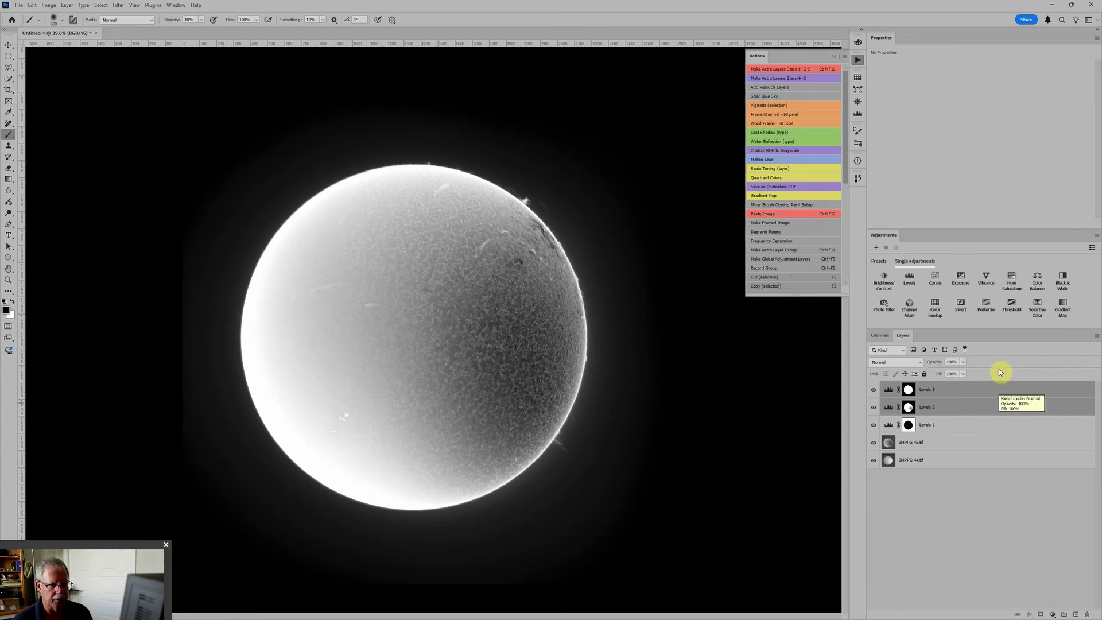
key("ctrl+g")
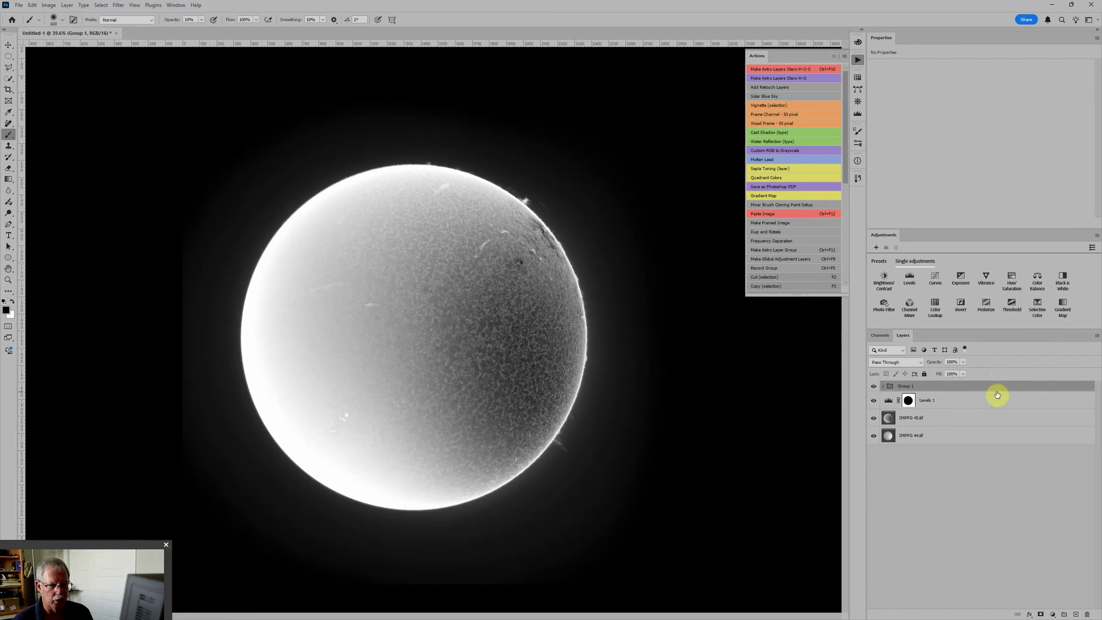
left_click(884, 386)
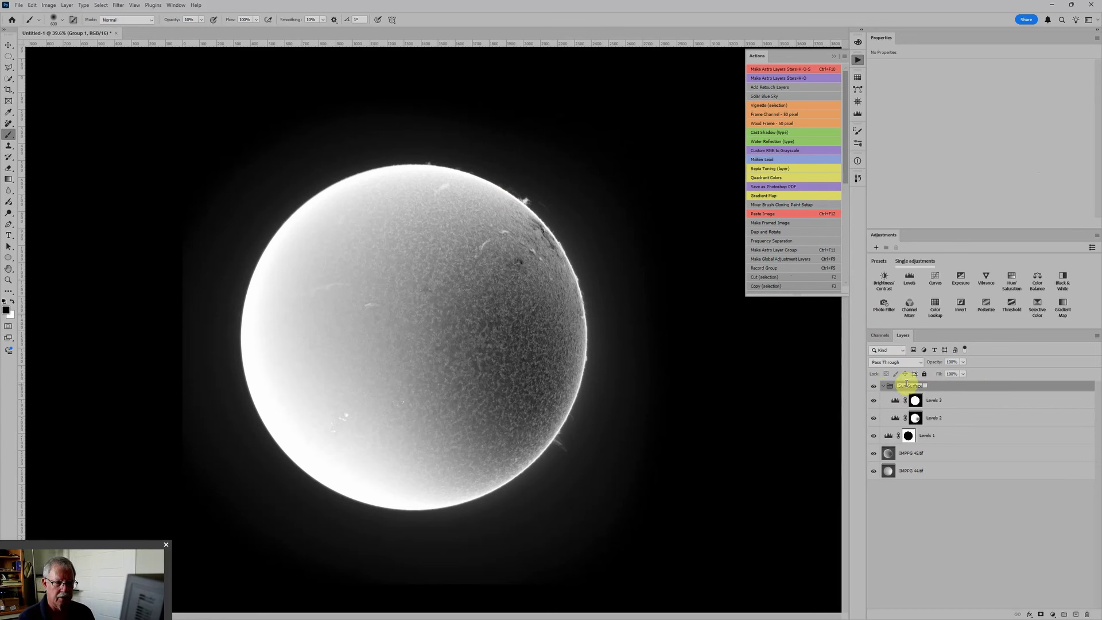
Step: Move the disk mask from Levels 3 to the Sun Surface group and delete the Levels 2 layer mask
left_click(916, 400)
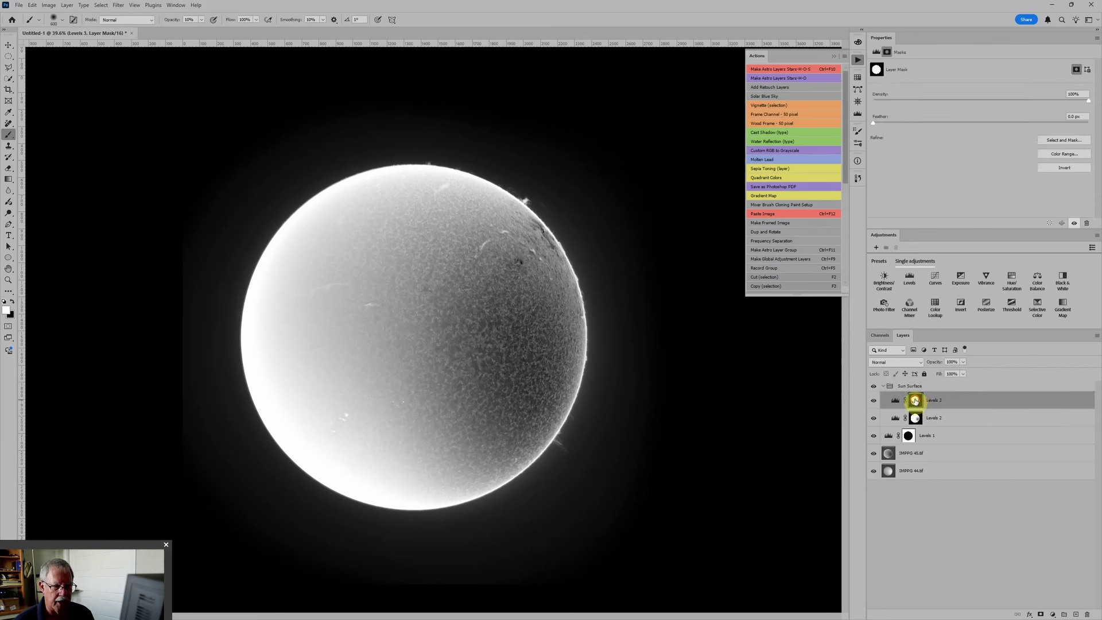
left_click_drag(915, 401, 915, 387)
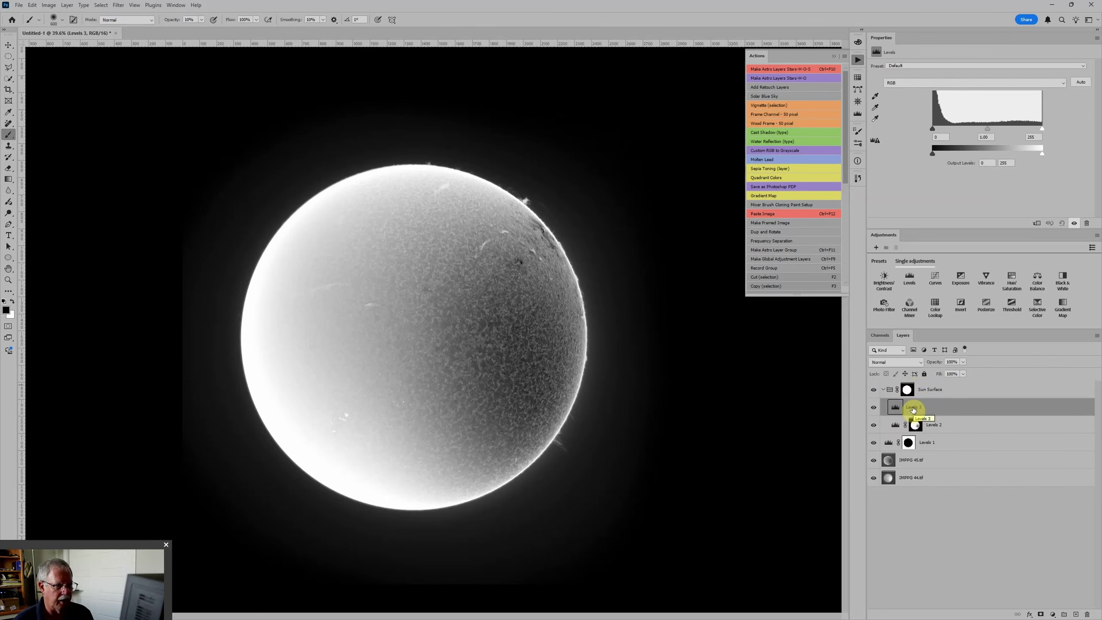
left_click(917, 425)
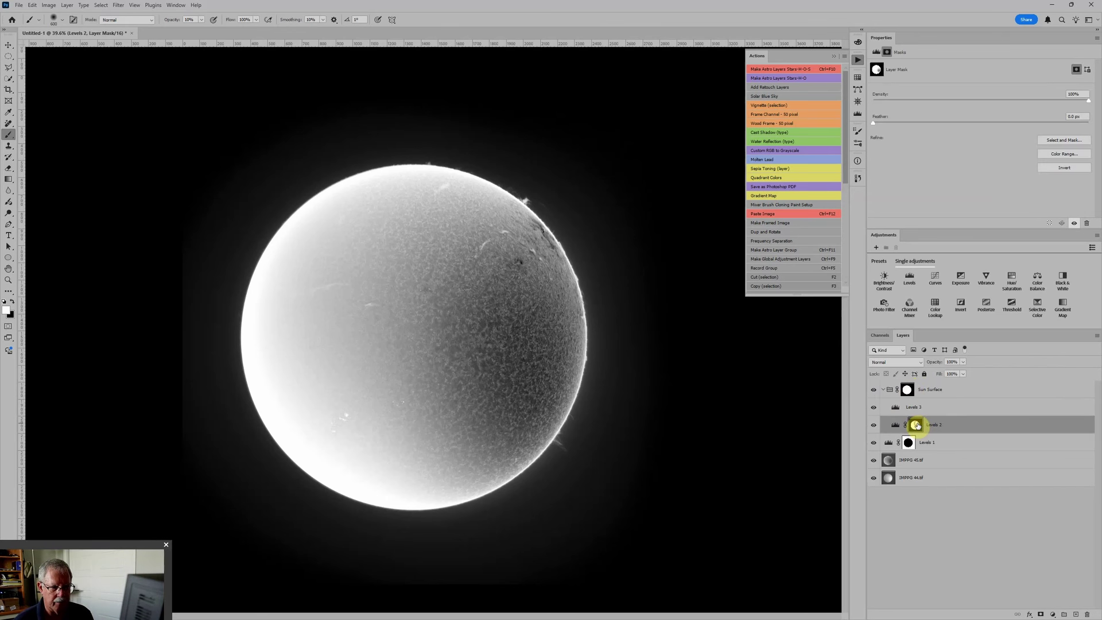
right_click(916, 425)
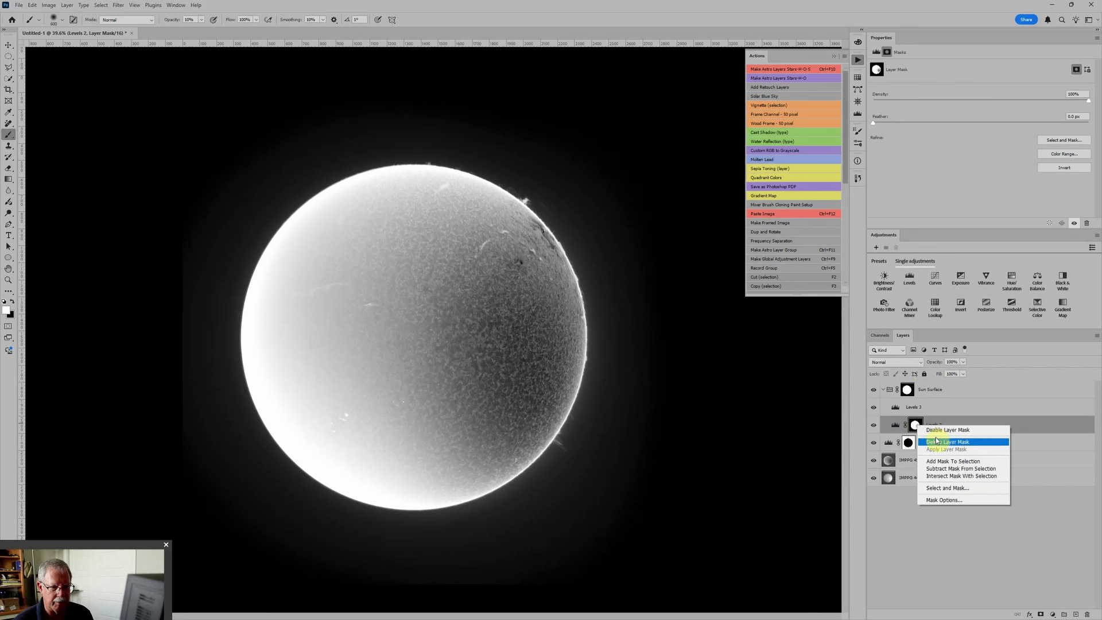
left_click(937, 441)
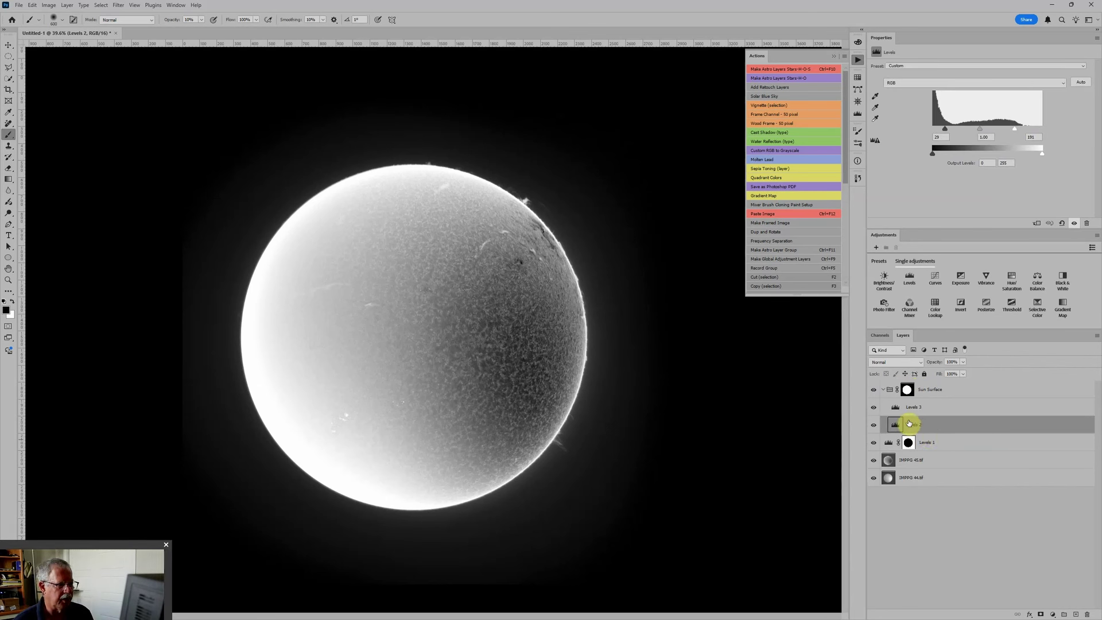
Step: Set Levels 3 to input black 47 and midtone 0.84, and give it a new white layer mask
left_click(914, 408)
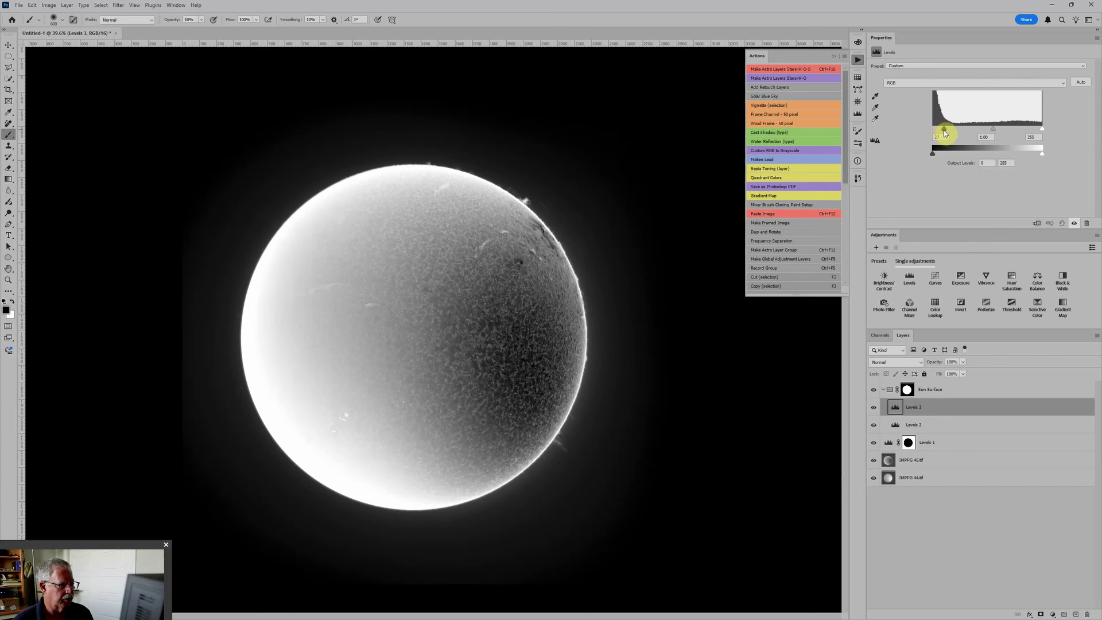
left_click_drag(947, 133, 1003, 128)
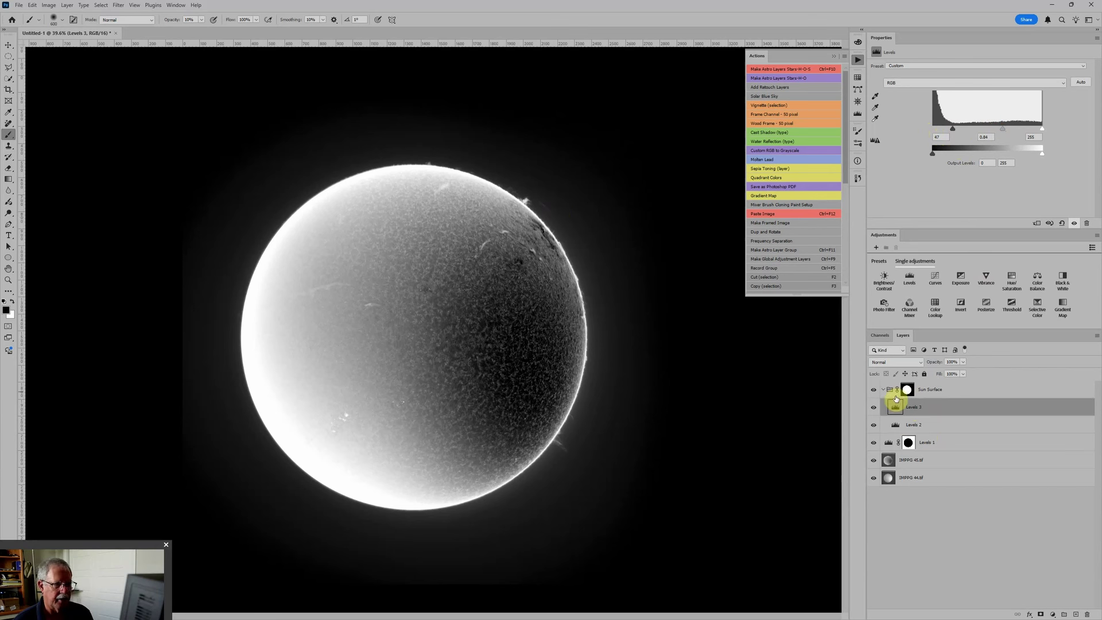
left_click(1041, 615)
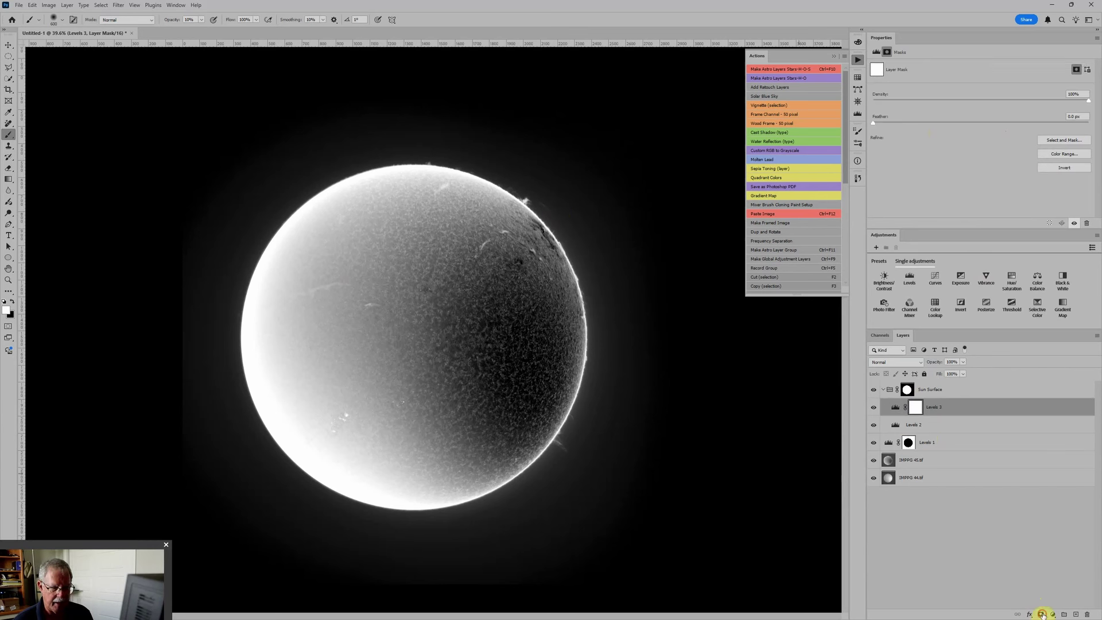
Step: Paint black on the Levels 3 mask with an enlarged brush at 50% opacity over the dark lower-right disk area and raise its input black to 53
left_click(532, 299)
key("bracketright")
key("bracketright")
key("bracketright")
key("bracketright")
key("bracketright")
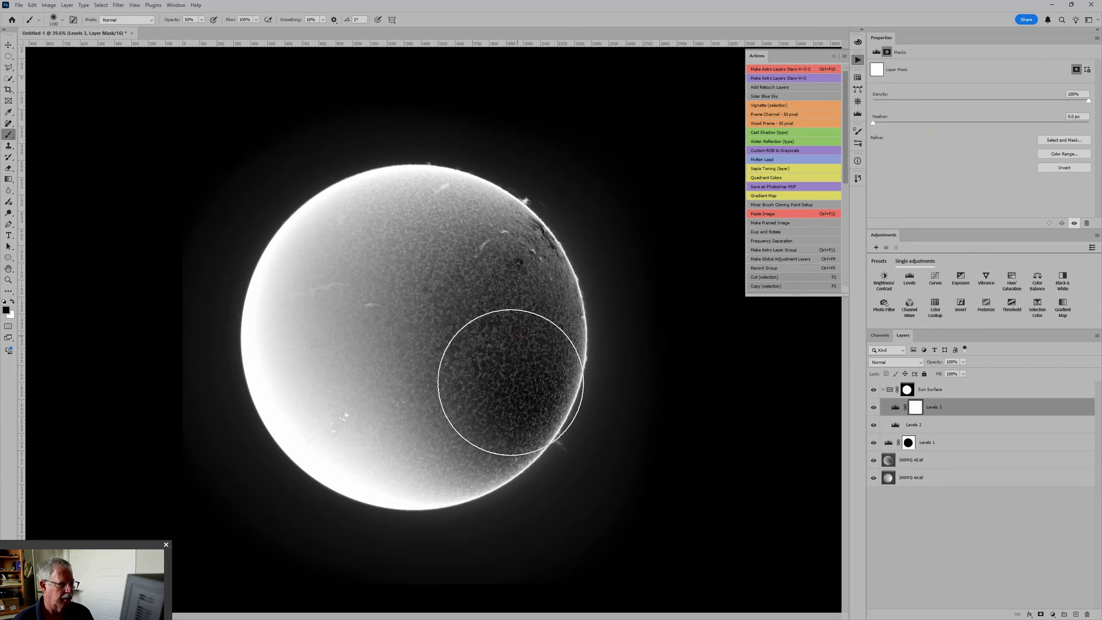
mouse_move(547, 327)
left_mouse_down()
mouse_move(557, 289)
mouse_move(540, 284)
mouse_move(530, 309)
mouse_move(524, 387)
mouse_move(572, 368)
left_mouse_up()
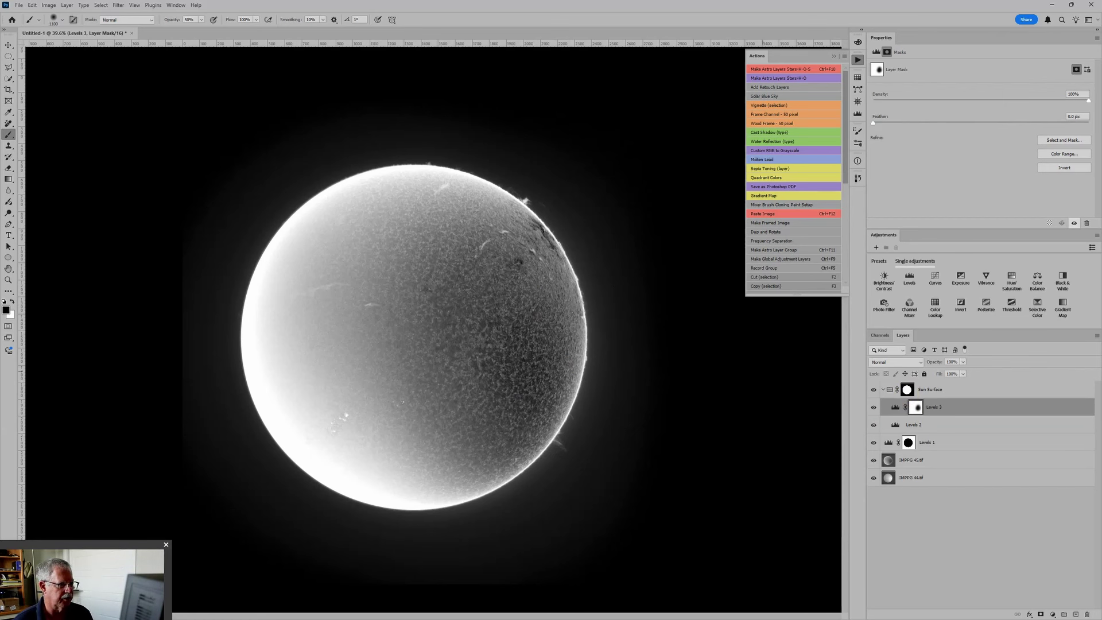
left_click(895, 407)
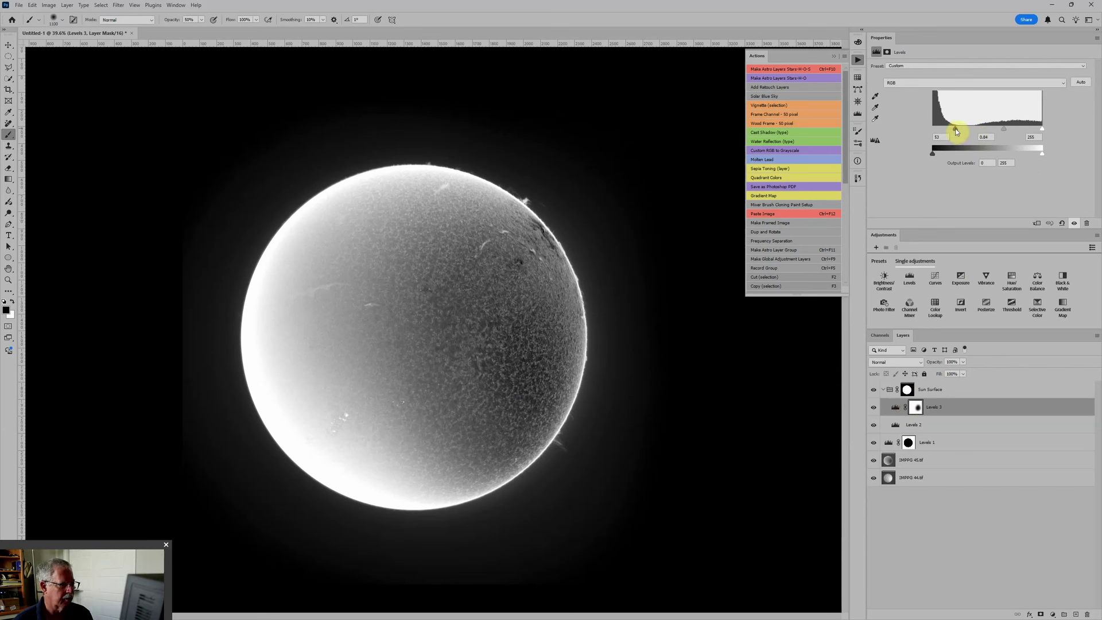
Step: Add a Levels adjustment directly above Levels 2 with midtone 1.17 and input white 232
left_click(910, 425)
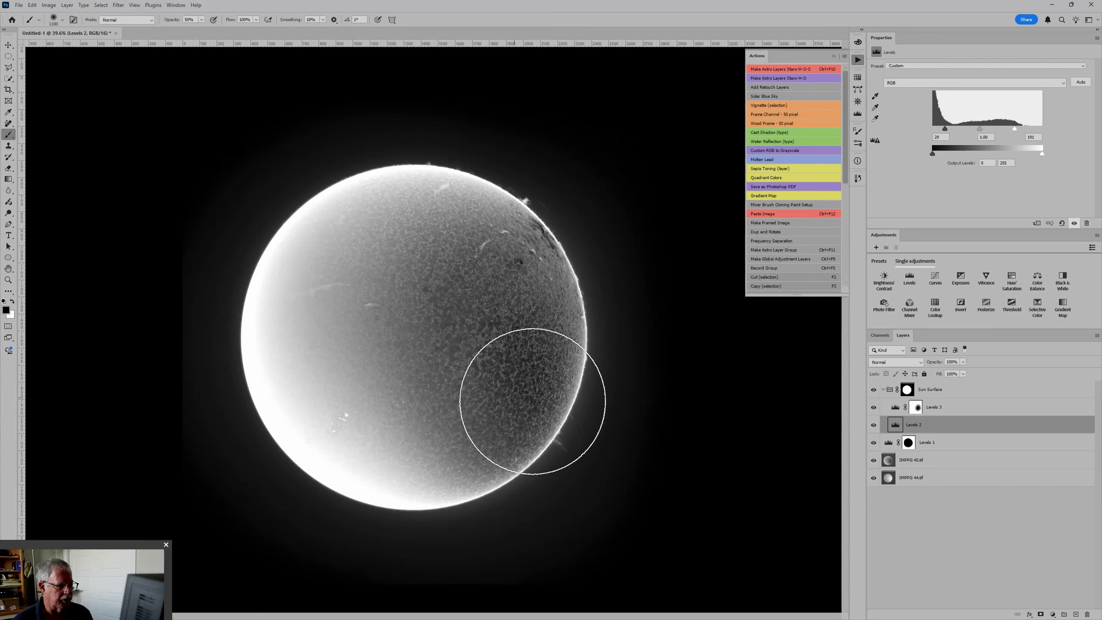
left_click(910, 278)
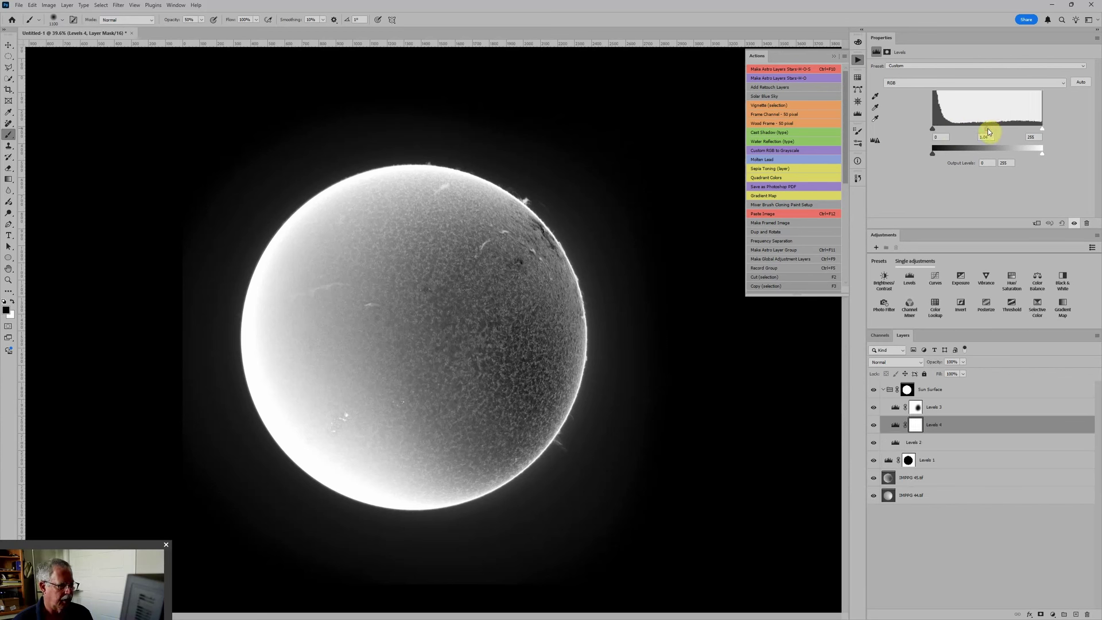
mouse_move(988, 132)
left_mouse_down()
mouse_move(1032, 129)
mouse_move(977, 129)
left_mouse_up()
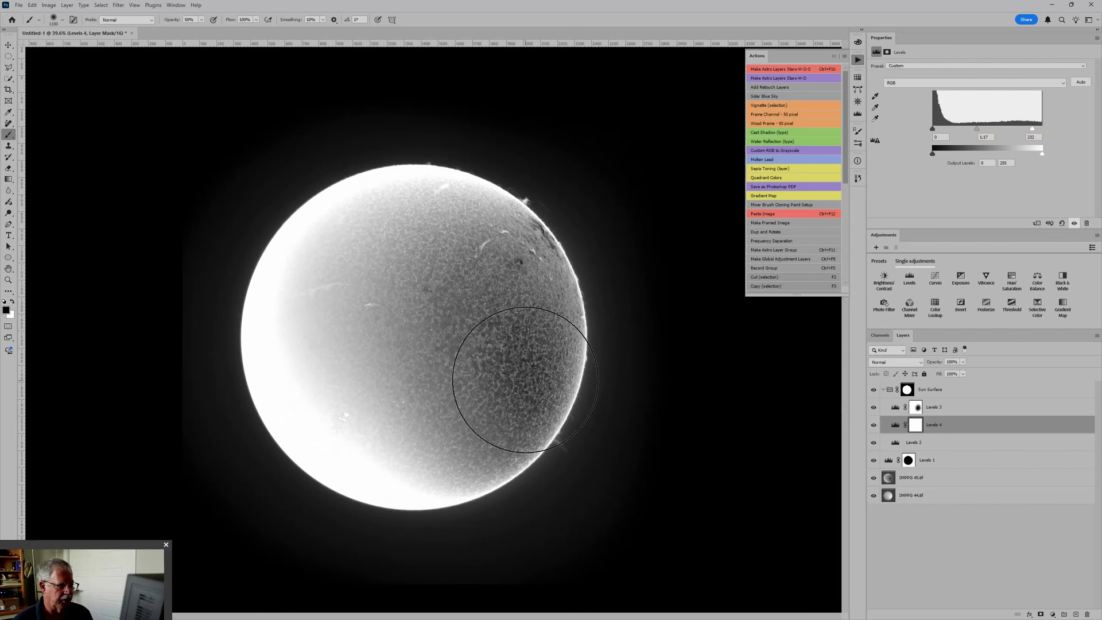
Step: Invert the Levels 4 mask to black and paint white at 20% opacity over the dark lower-right area of the disk
left_click(931, 423)
left_click(915, 425)
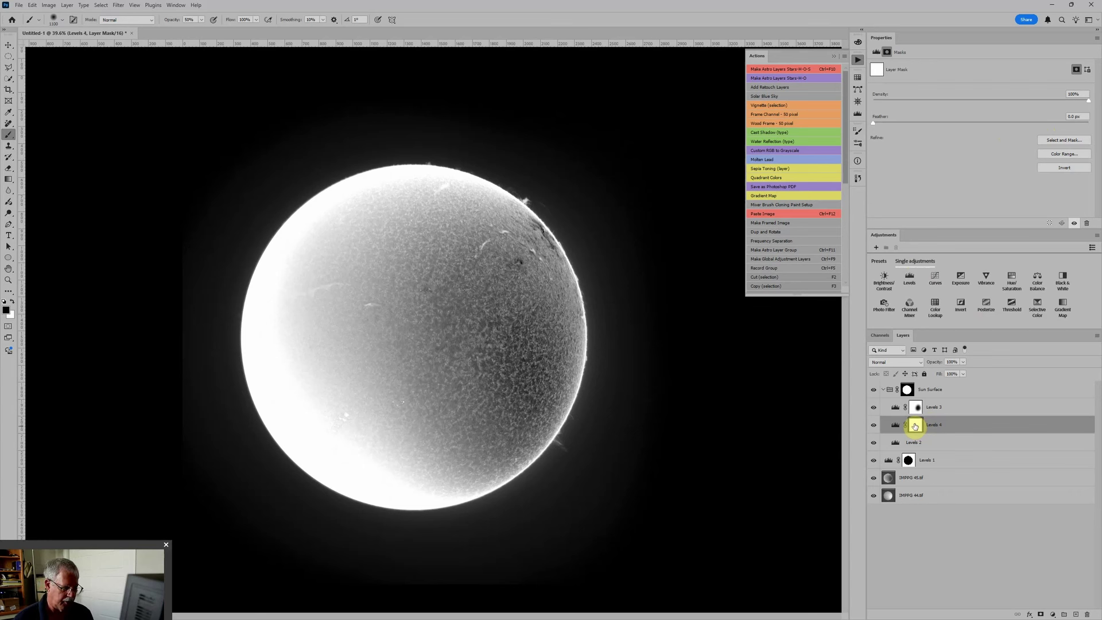
key("ctrl+i")
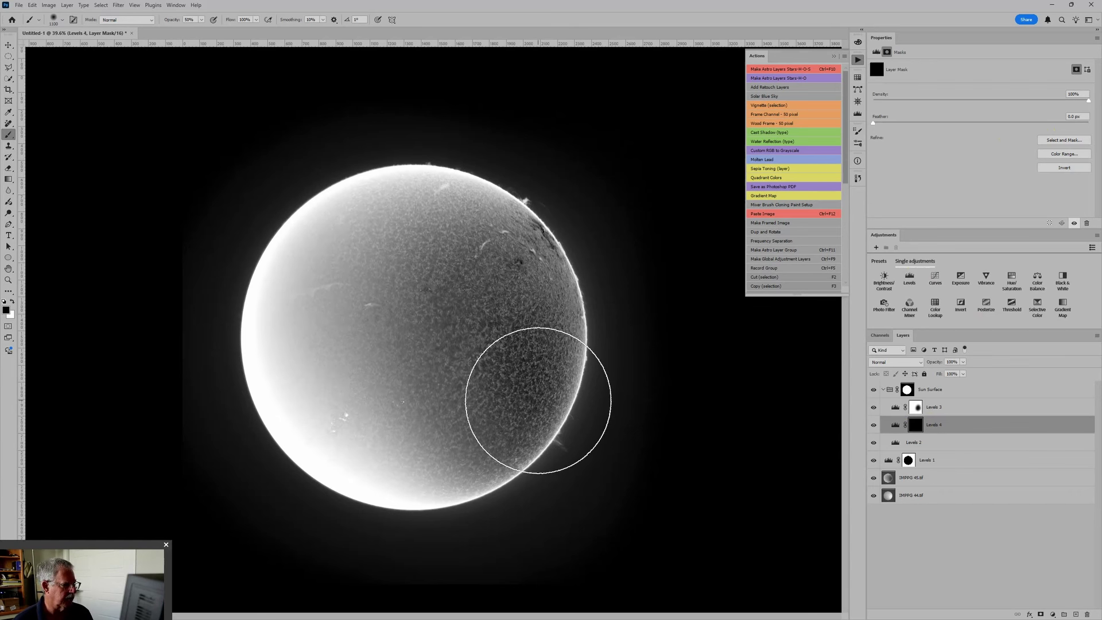
key("2")
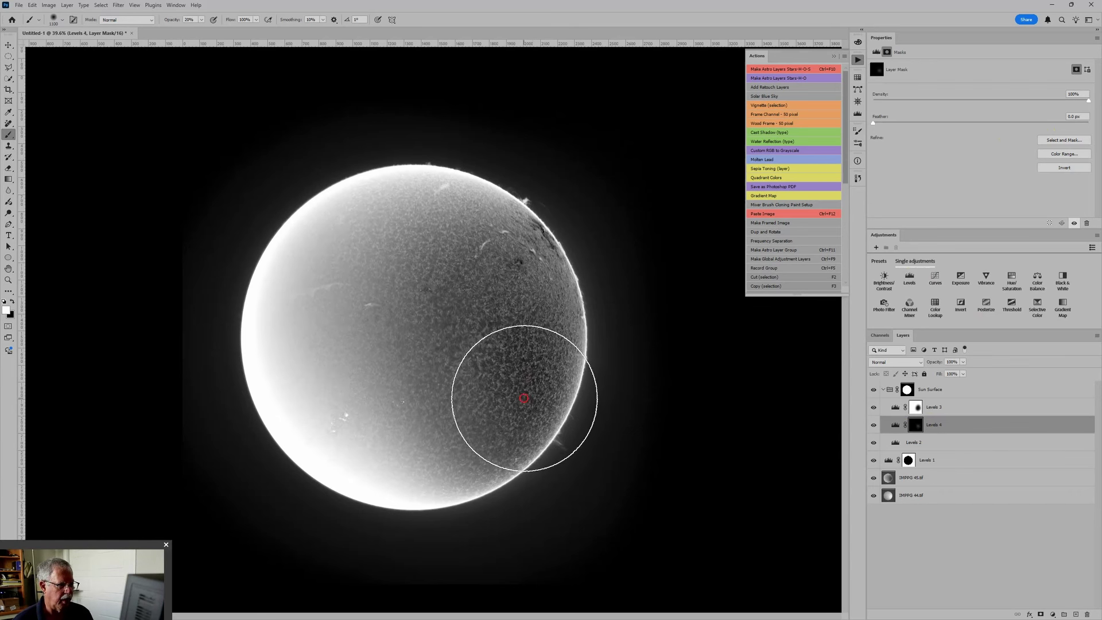
mouse_move(536, 417)
left_mouse_down()
mouse_move(545, 334)
mouse_move(530, 354)
mouse_move(540, 401)
mouse_move(560, 357)
mouse_move(544, 397)
mouse_move(542, 376)
mouse_move(517, 378)
left_mouse_up()
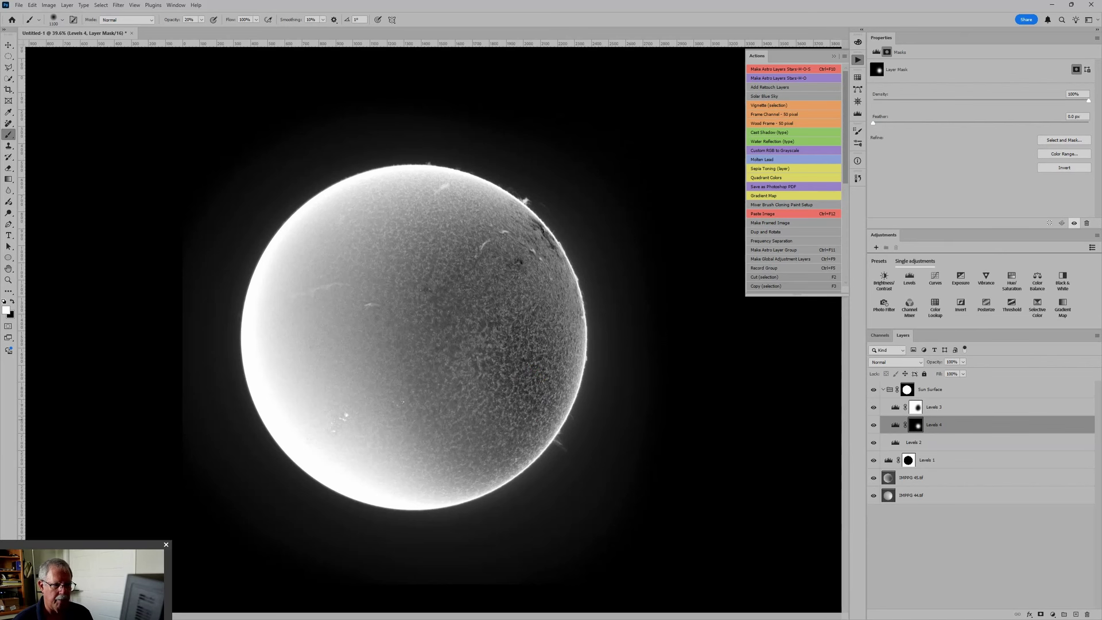
Step: Set the Levels 4 midtone to 1.23 and compare the image with the Sun Surface group hidden and shown
left_click(892, 425)
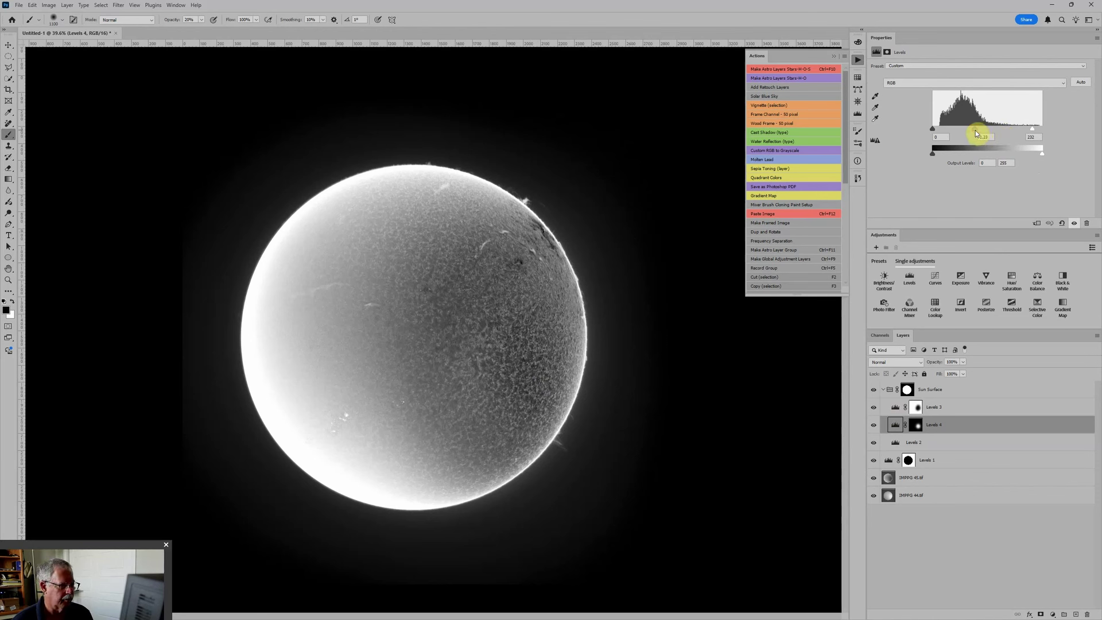
left_click_drag(975, 130, 973, 130)
left_click(914, 392)
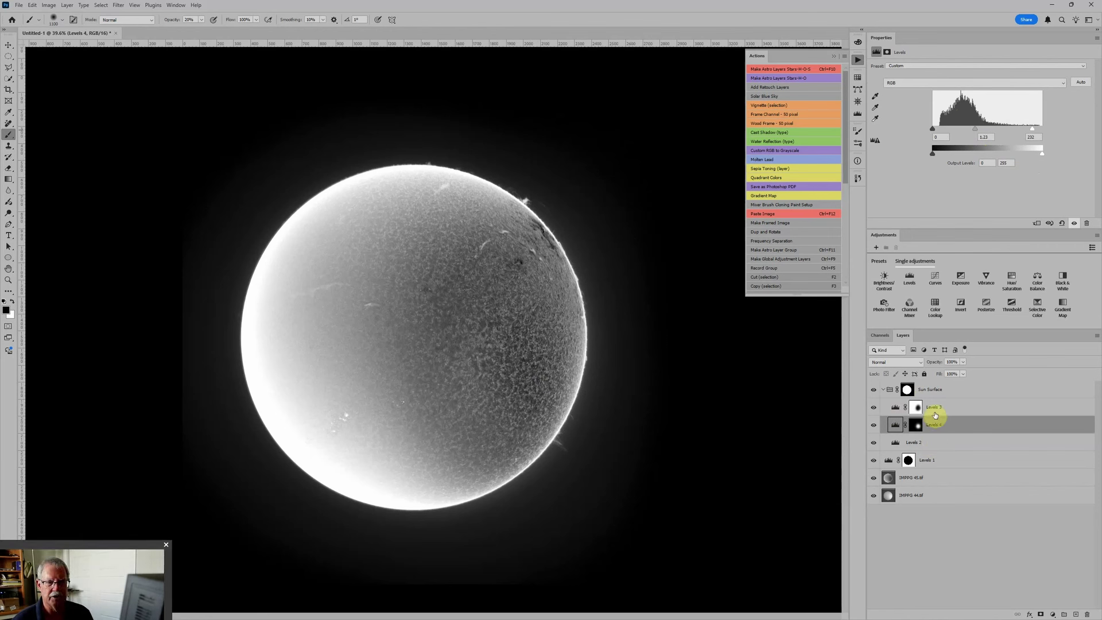
left_click(875, 390)
left_click(874, 390)
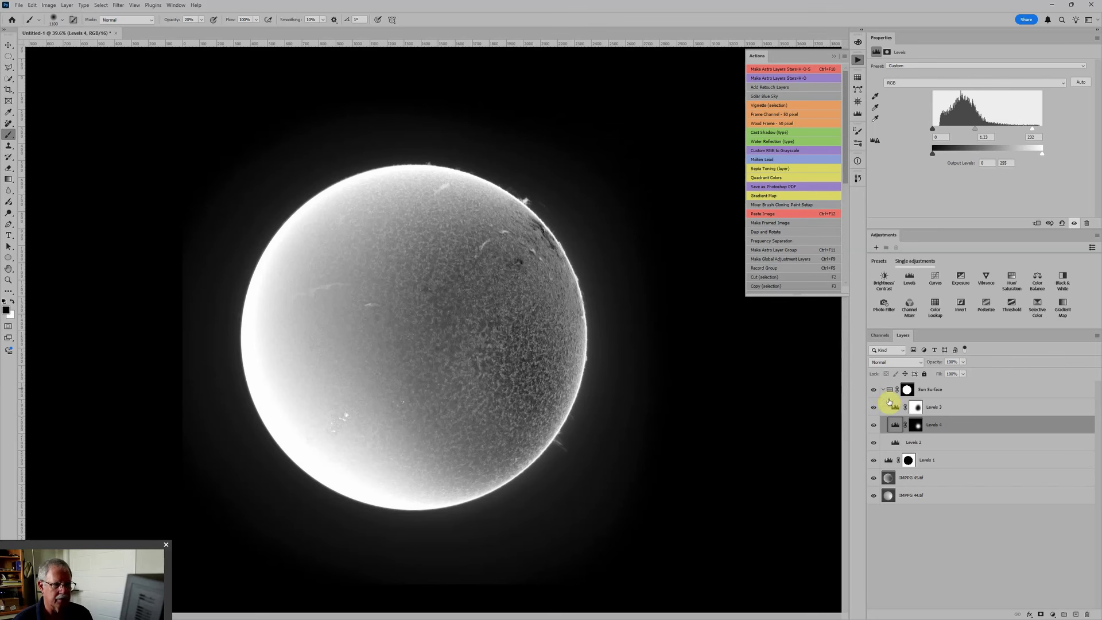
Step: Set the Levels 3 midtone to 0.90, inspect the disk's surface detail up close and collapse the Sun Surface group
left_click(887, 407)
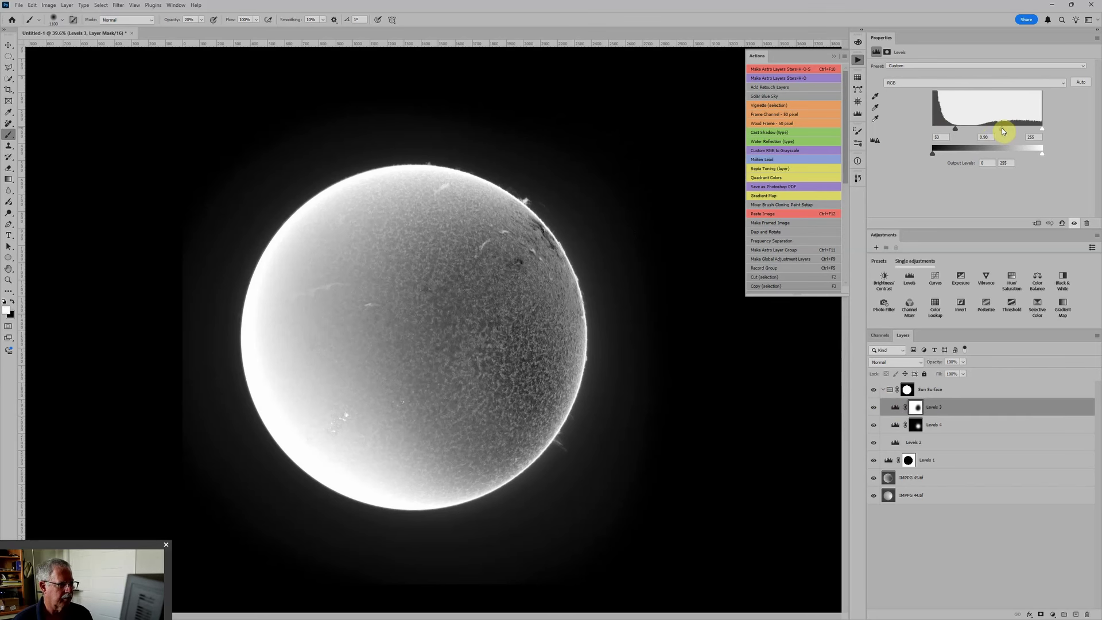
scroll(666, 285, "up", 3)
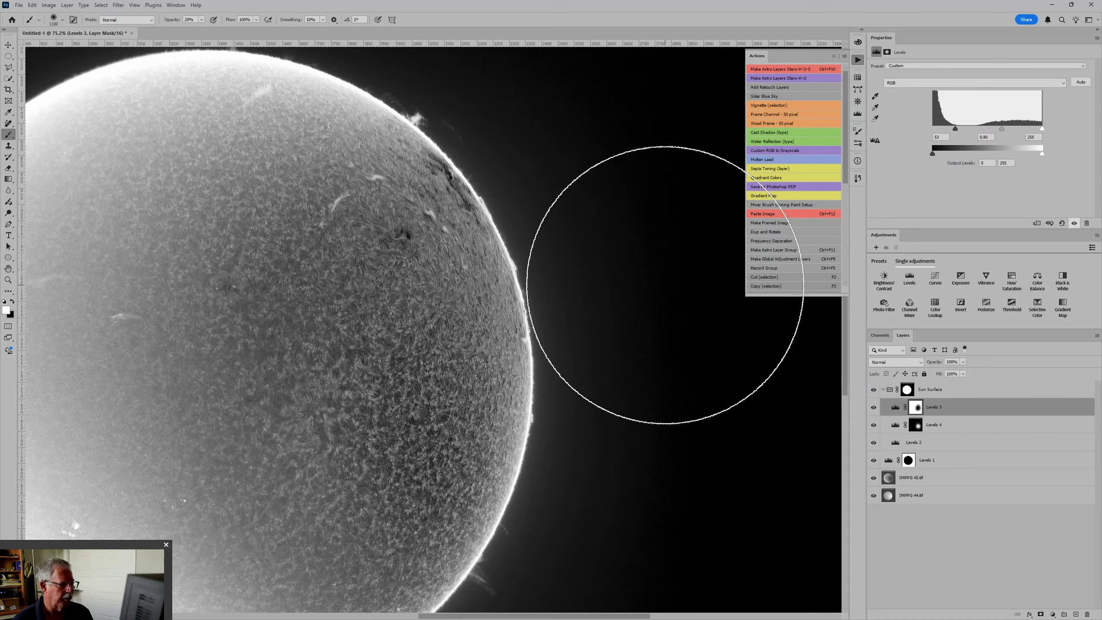
scroll(666, 285, "down", 3)
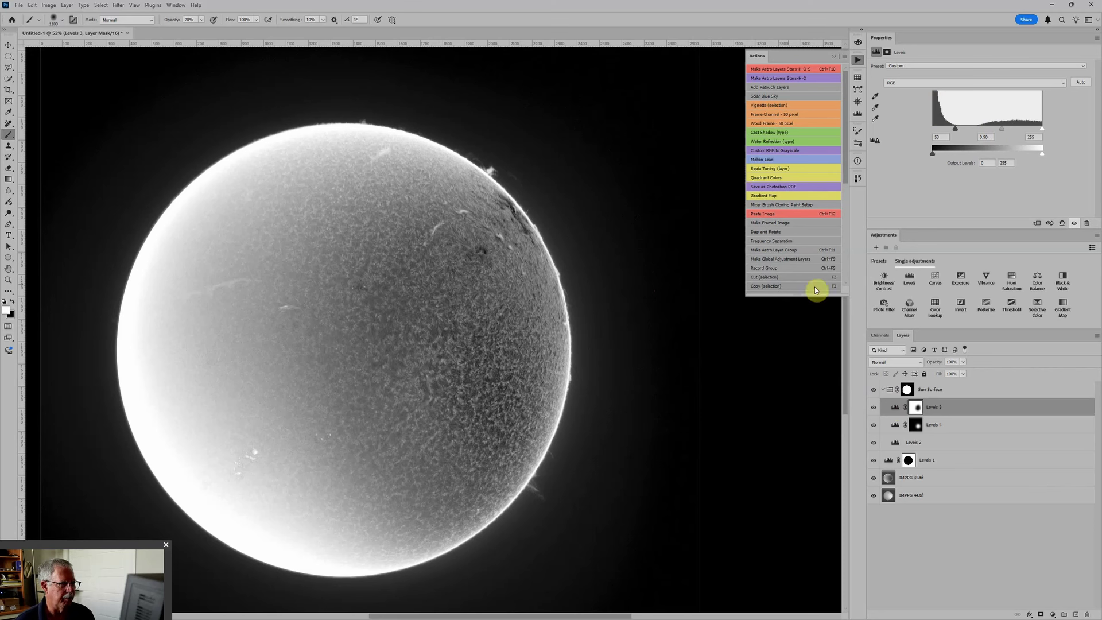
left_click(943, 393)
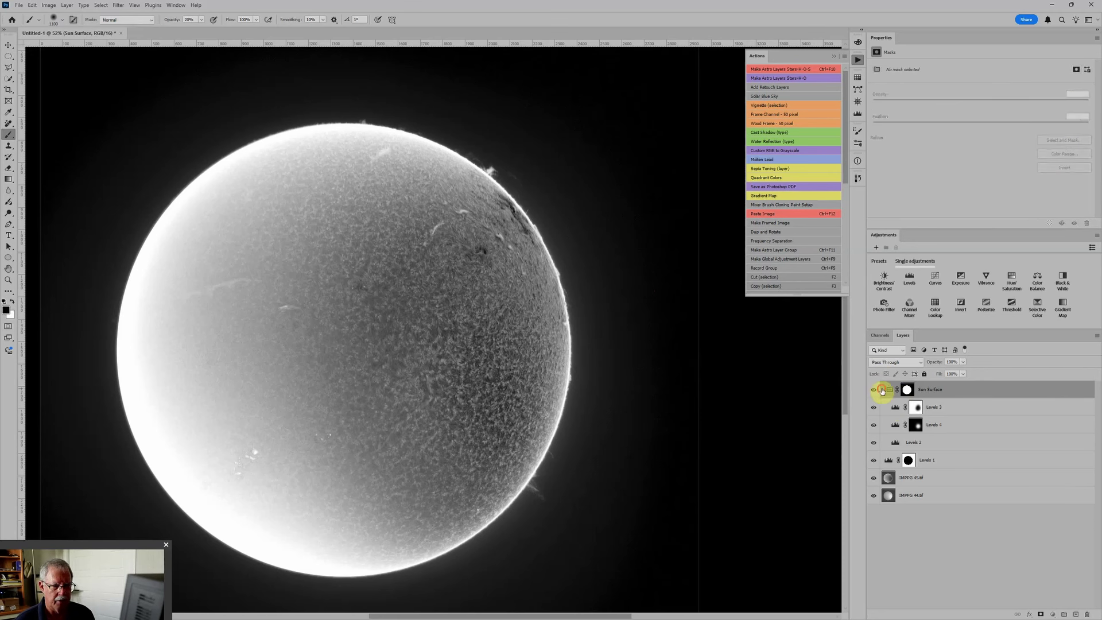
left_click(883, 390)
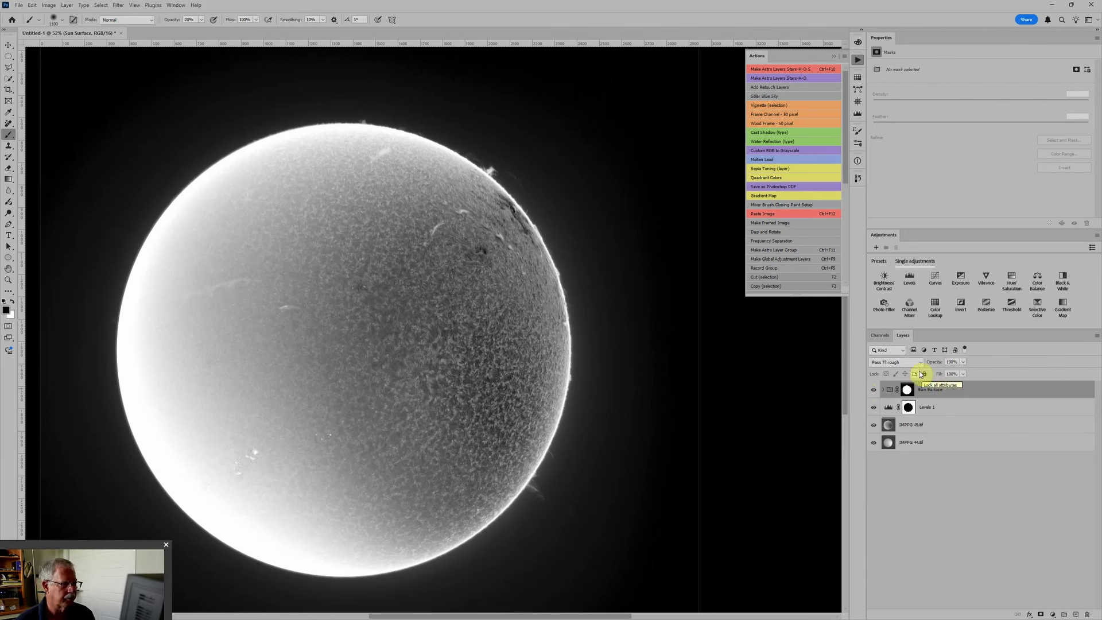
Step: Add a Curves adjustment above the Sun Surface group, try the Solar Color preset and reset the curve to default
left_click(936, 276)
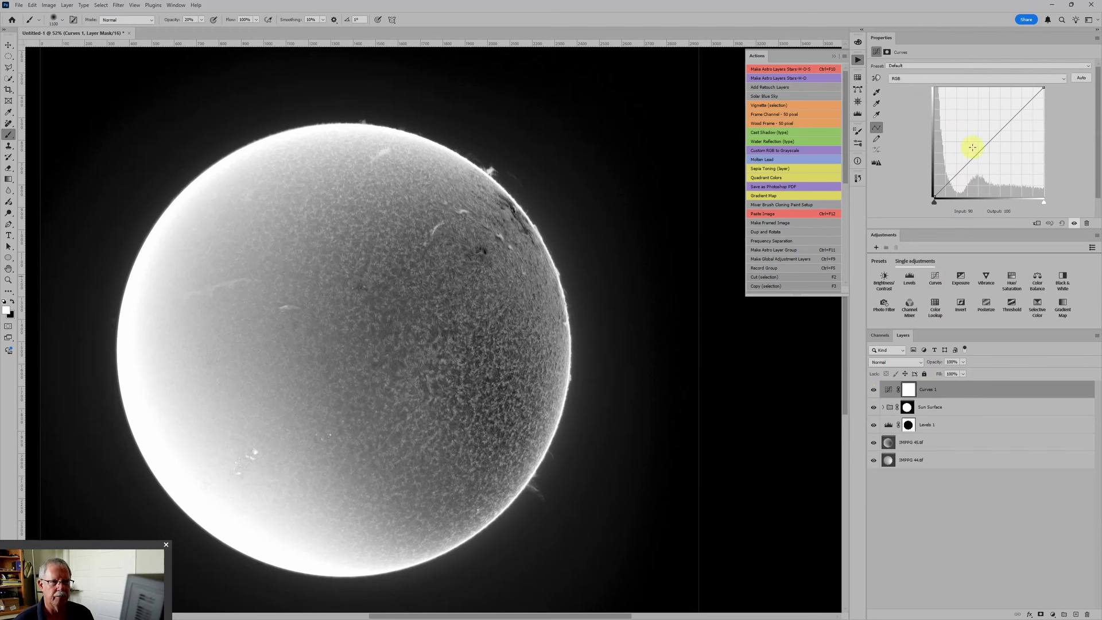
left_click(909, 66)
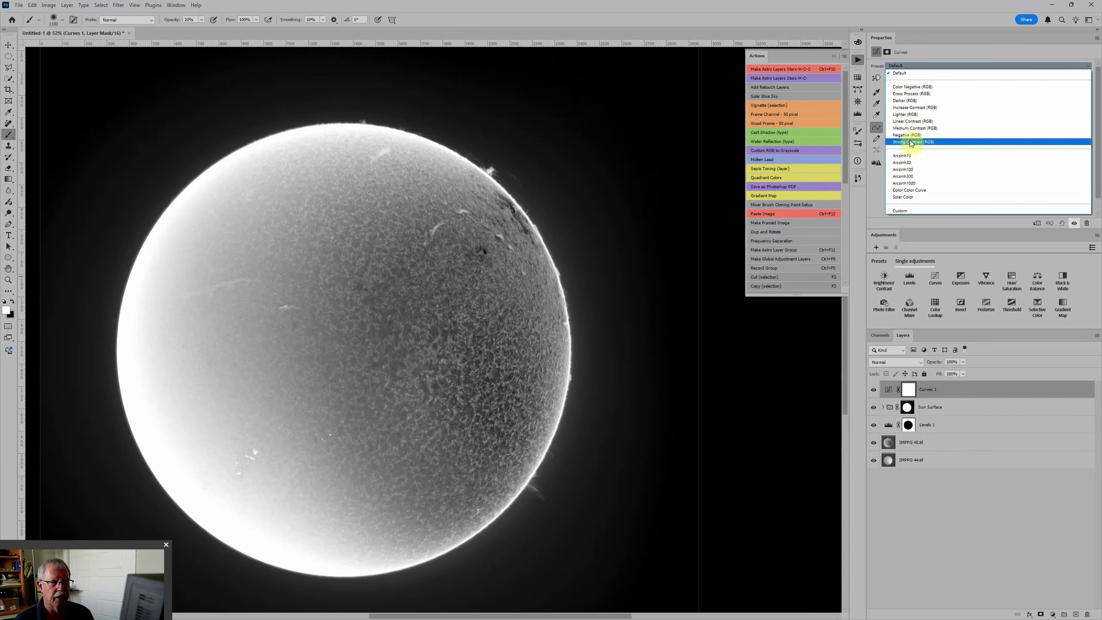
left_click(909, 197)
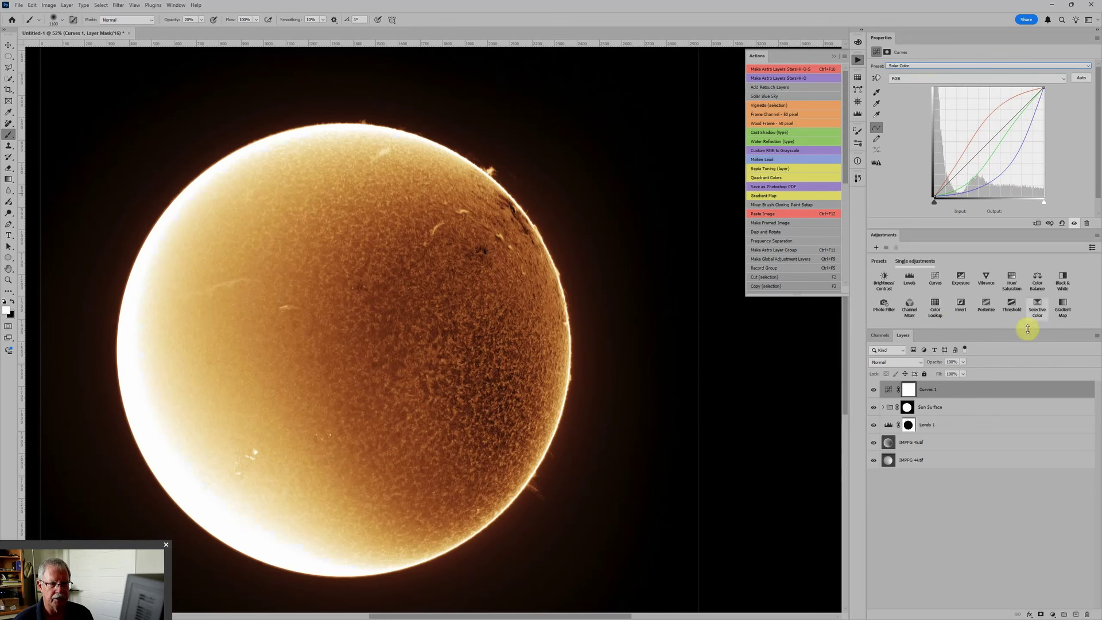
left_click(1061, 223)
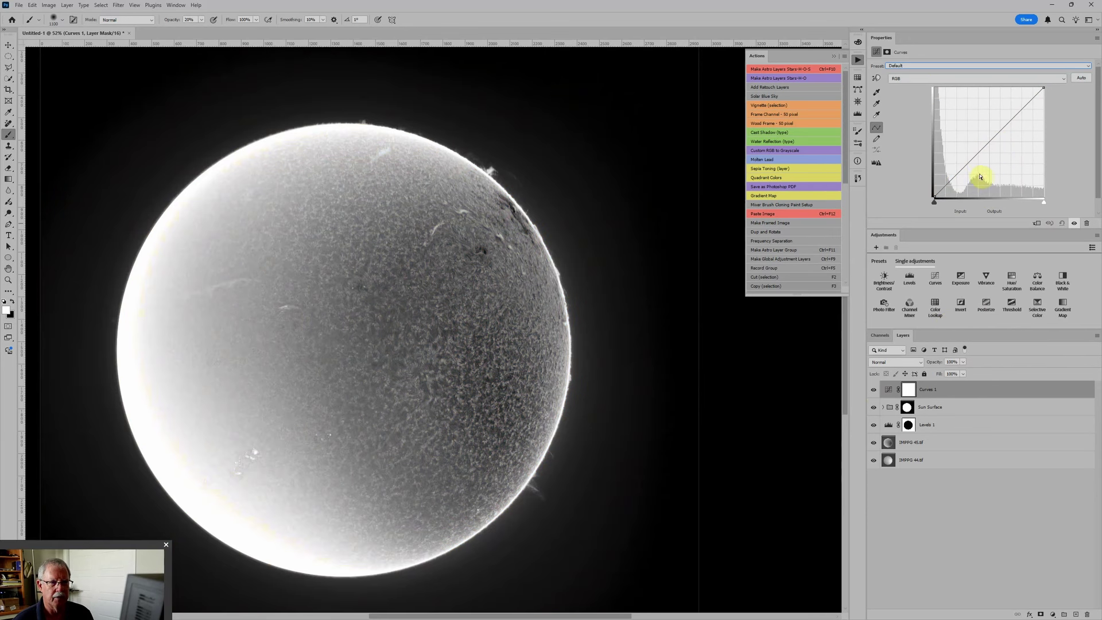
Step: Raise the red curve's midtones to output 179 and lower the green curve at input 81 to output 46
left_click(916, 78)
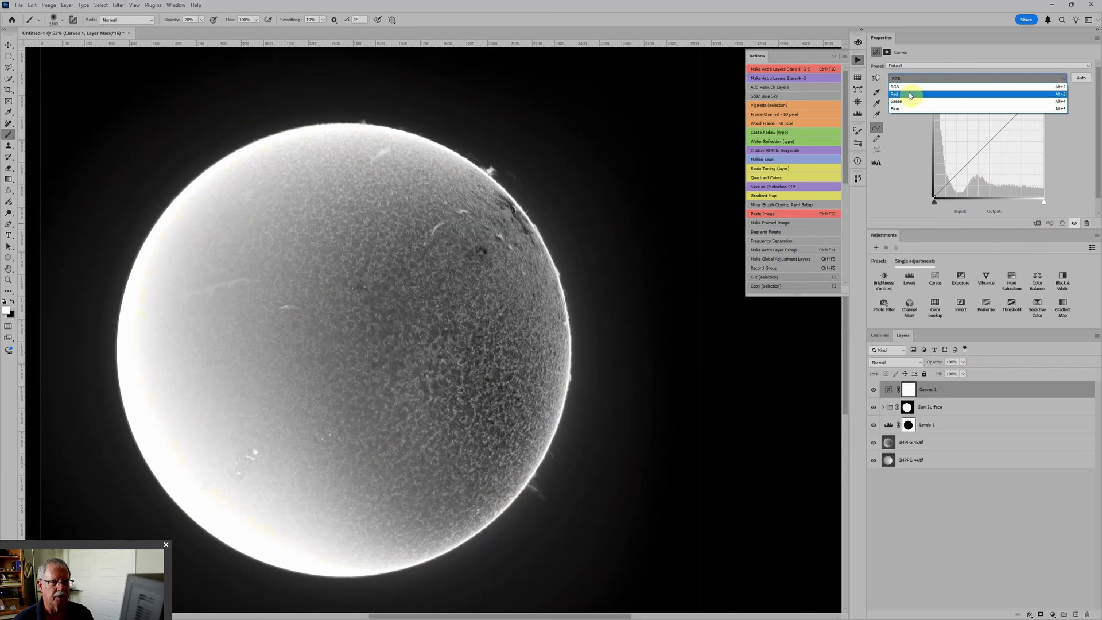
left_click(909, 95)
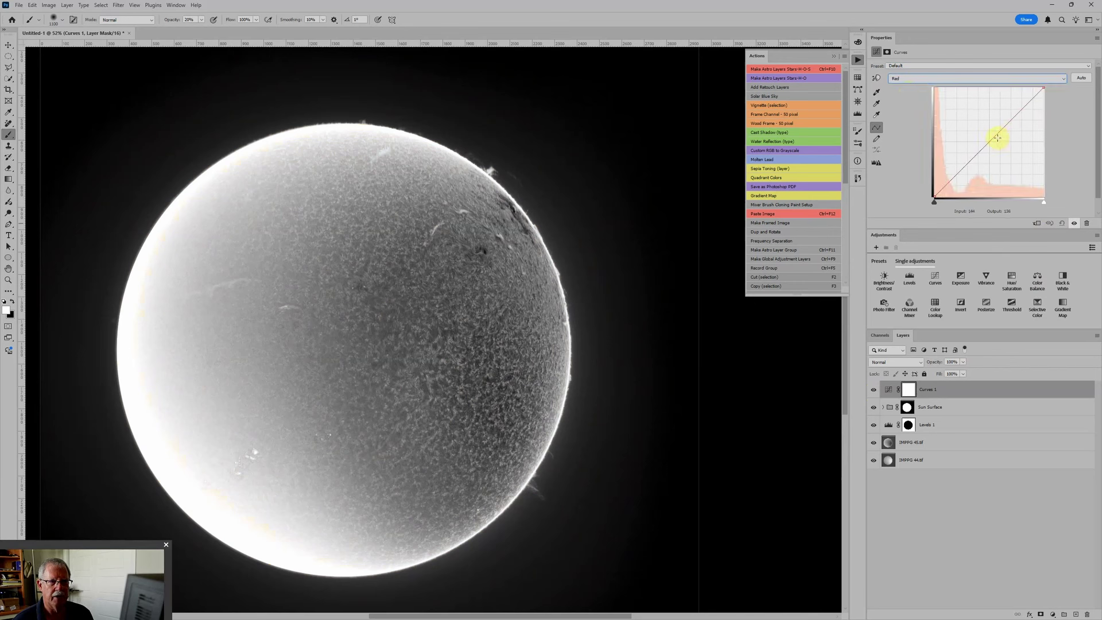
left_click_drag(995, 136, 988, 120)
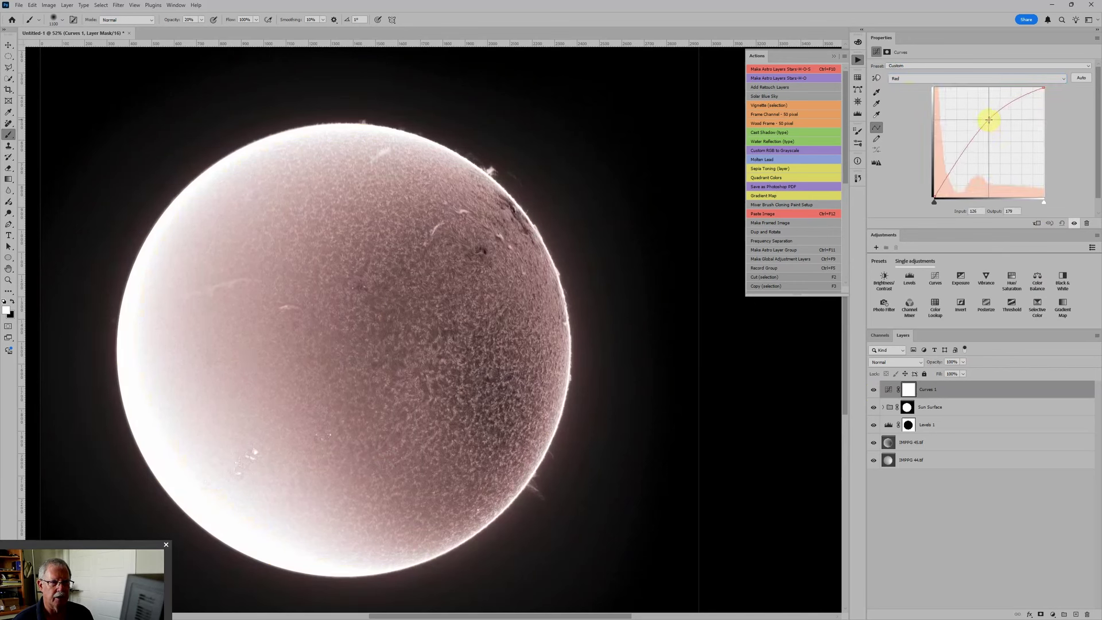
left_click(949, 85)
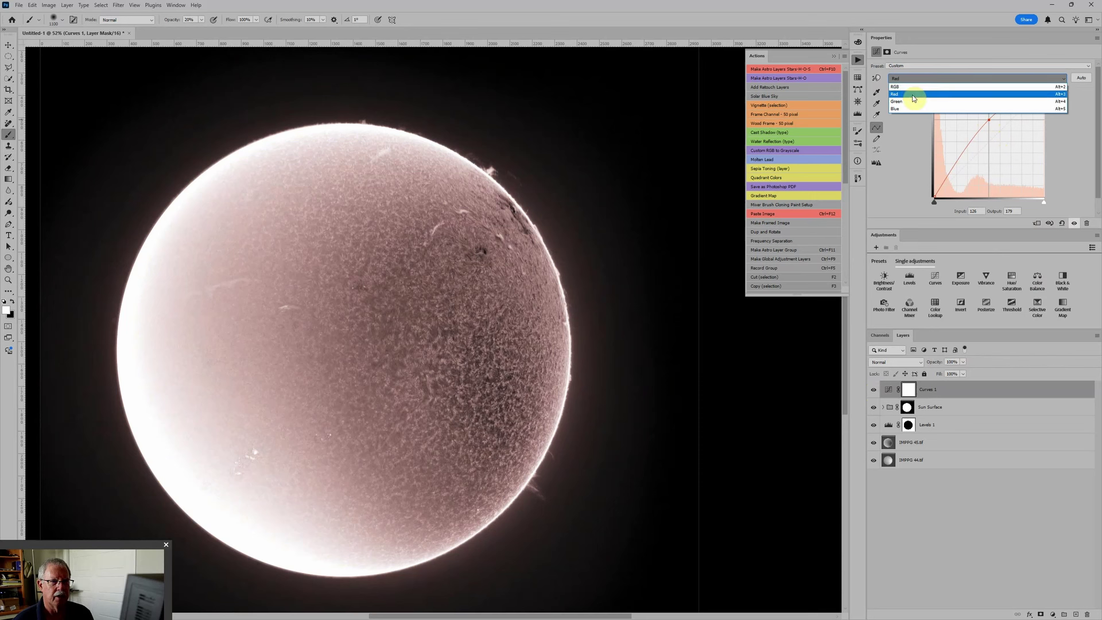
left_click(912, 103)
left_click_drag(967, 163, 969, 177)
Step: Lower the blue curve with points at input 124, output 36 and input 204, output 123, and inspect the disk up close
left_click(947, 79)
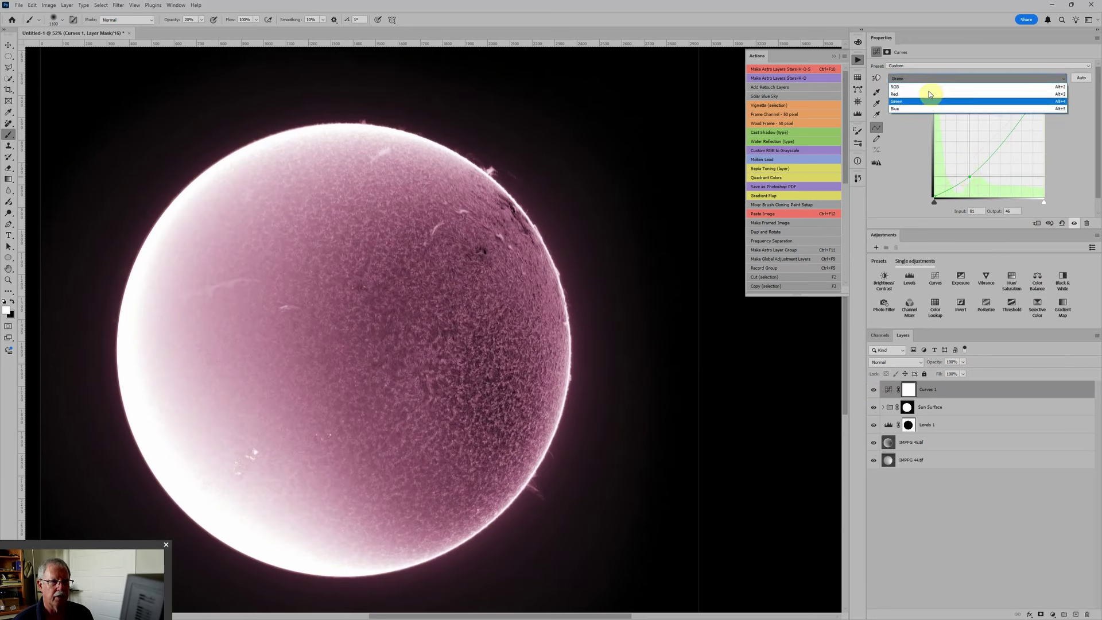
left_click(930, 104)
mouse_move(991, 160)
left_mouse_down()
mouse_move(982, 151)
mouse_move(998, 178)
mouse_move(1013, 136)
mouse_move(1024, 146)
mouse_move(988, 182)
left_mouse_up()
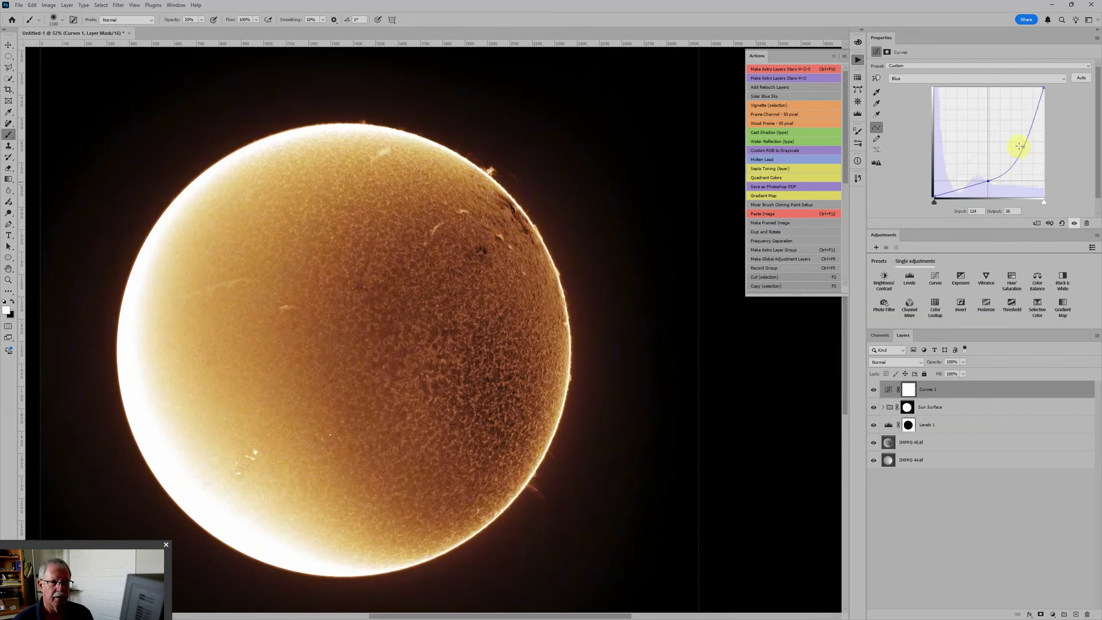
left_click_drag(1019, 147, 1020, 145)
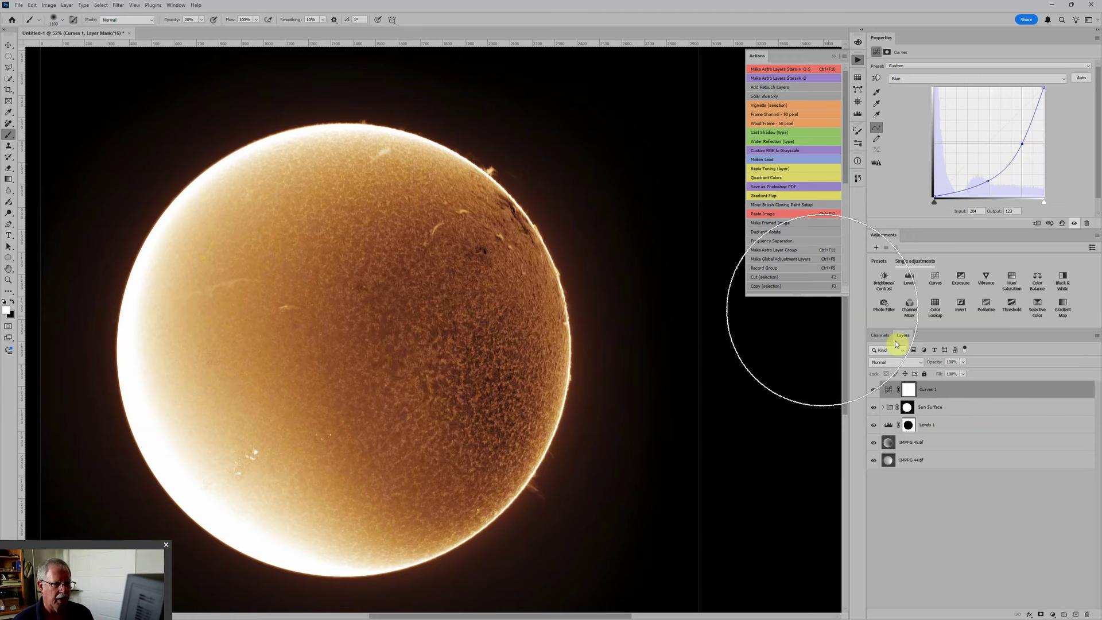
scroll(611, 345, "up", 4)
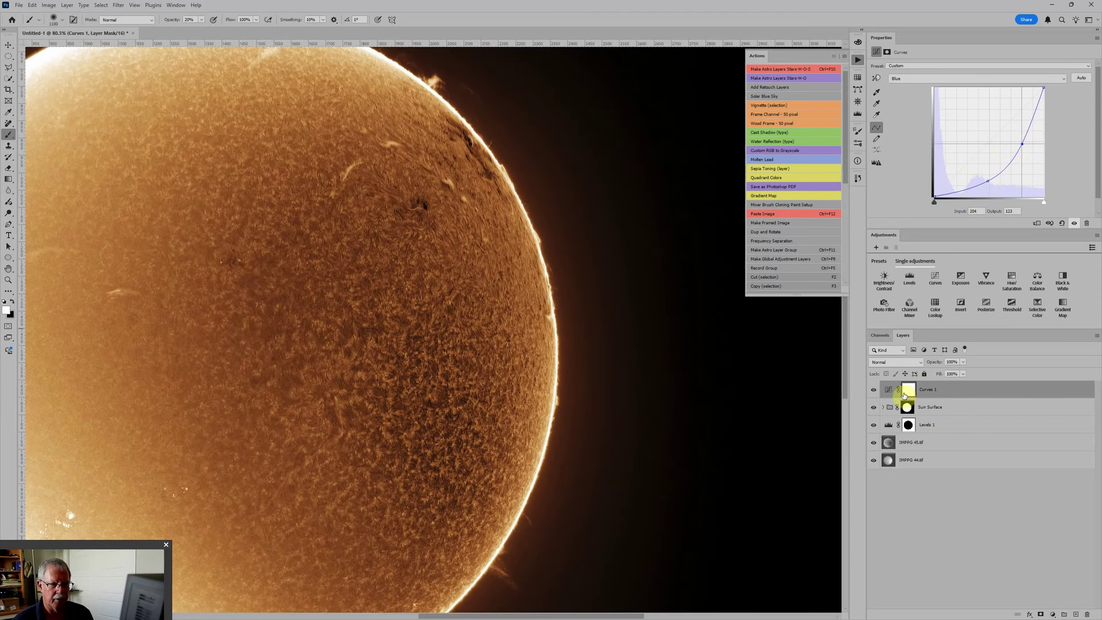
Step: Try a lower red midtone point at output 170 and move the green curve's point to input 108, output 78
left_click(950, 78)
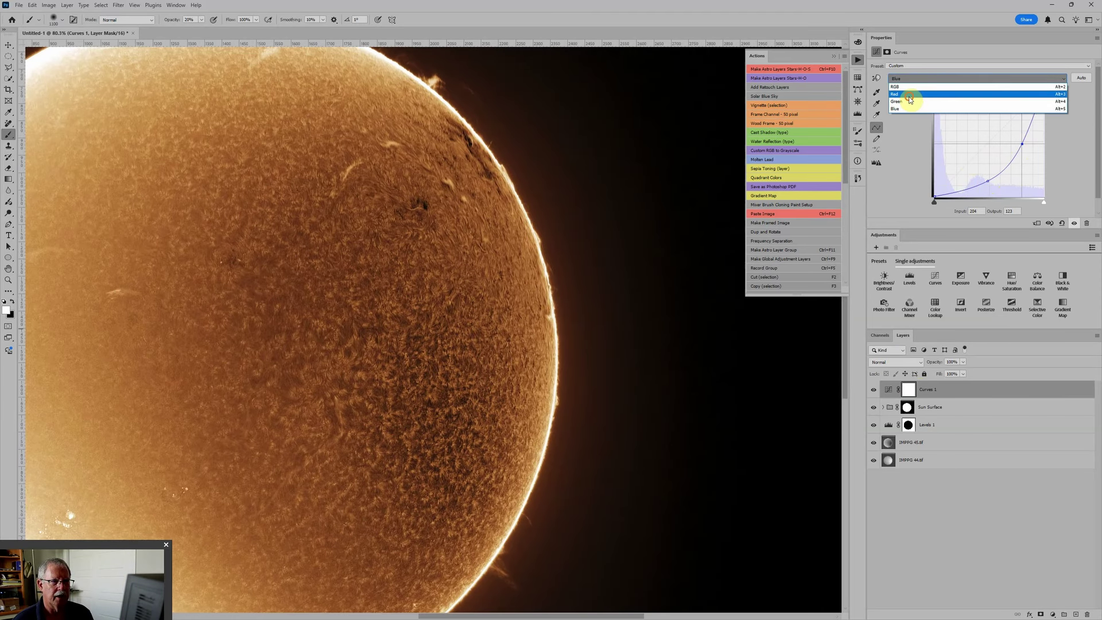
left_click(907, 95)
left_click(992, 126)
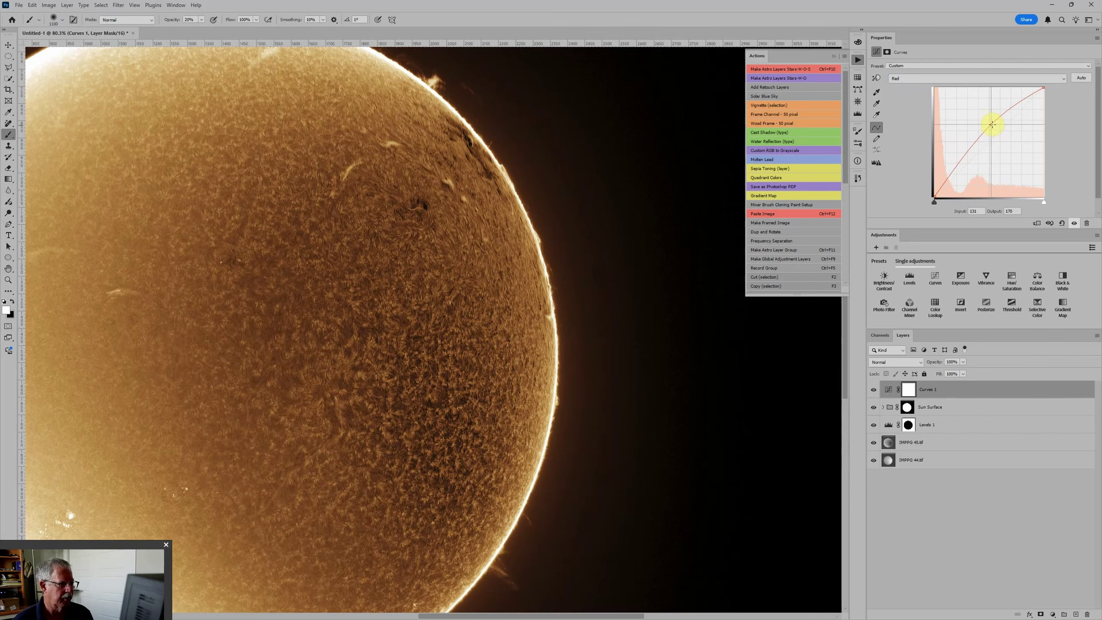
left_click(934, 79)
left_click(925, 103)
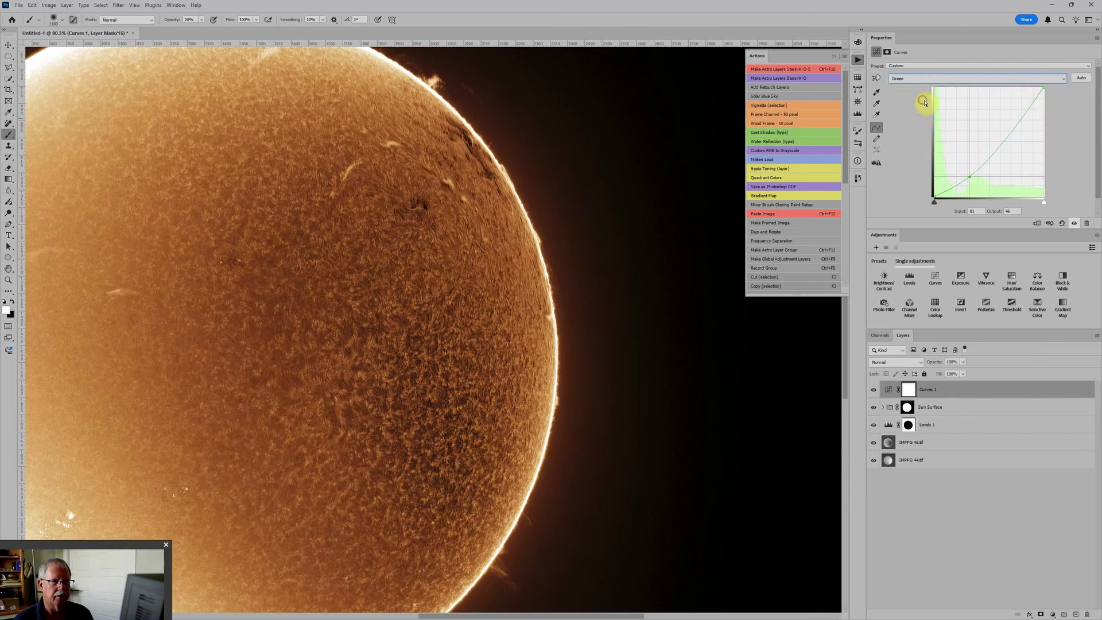
left_click_drag(969, 172, 981, 164)
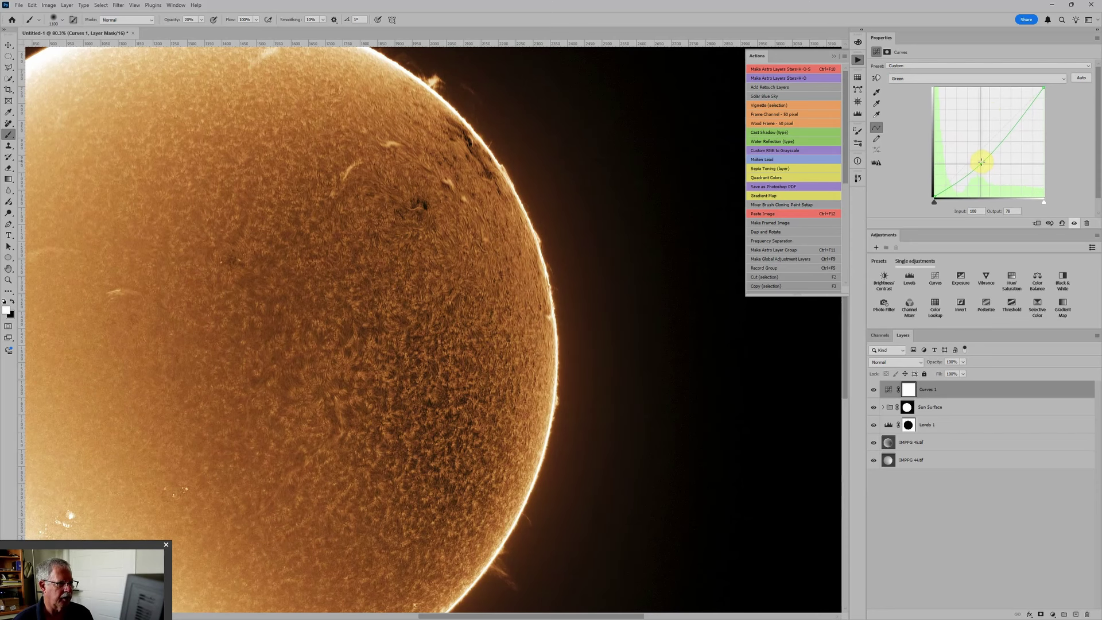
Step: Check the whole disk's color and move the red curve's point to input 117, output 180
scroll(603, 201, "down", 3)
scroll(659, 236, "up", 2)
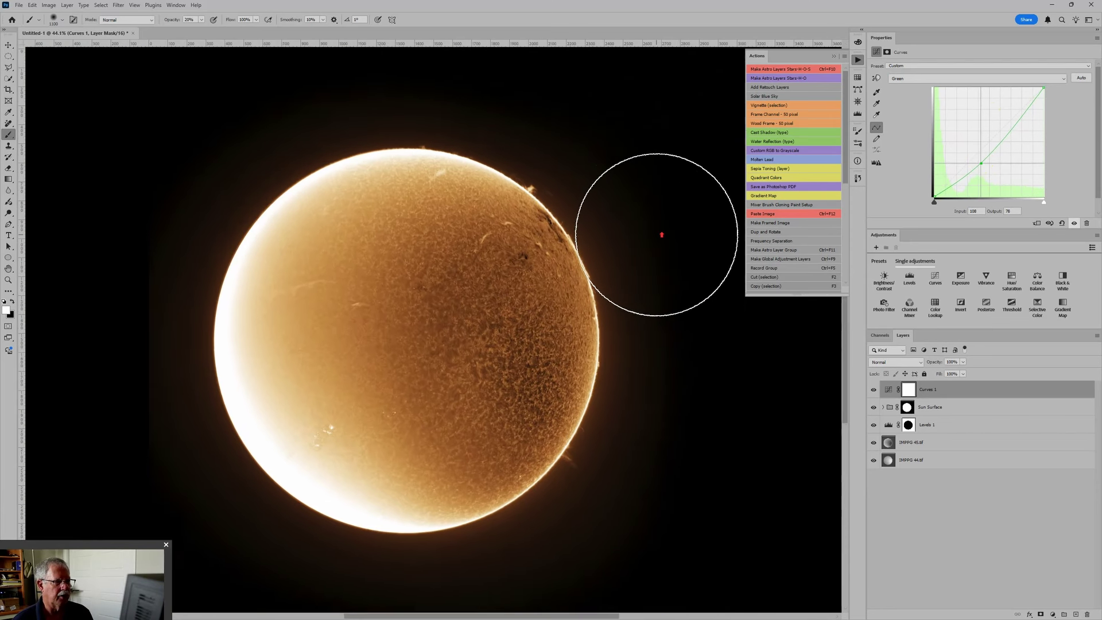
left_click(942, 79)
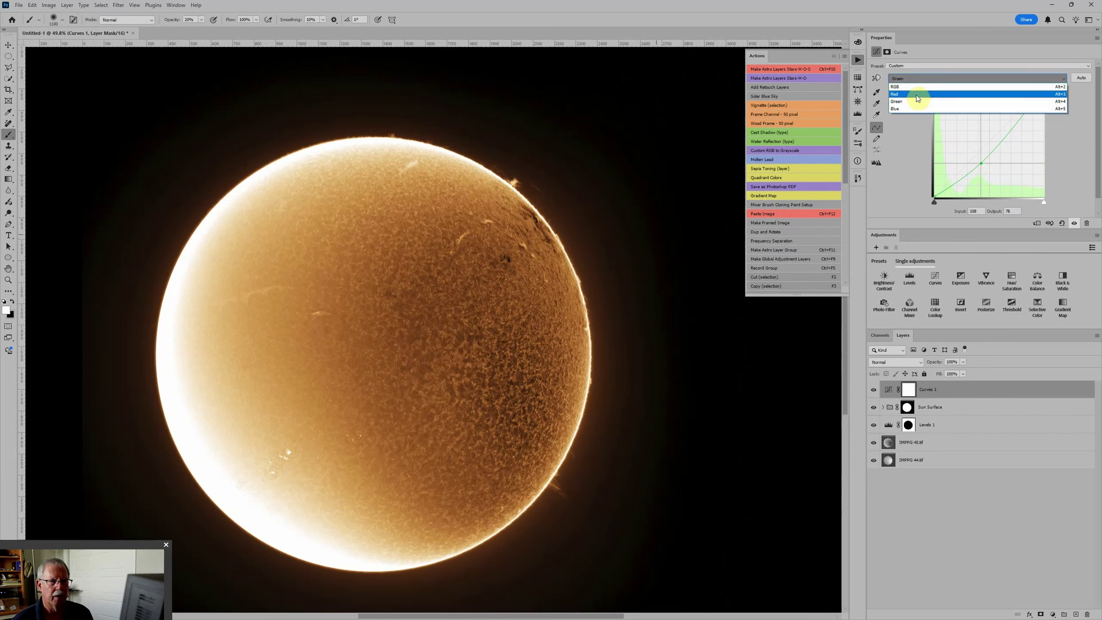
left_click(916, 92)
left_click_drag(988, 122, 985, 121)
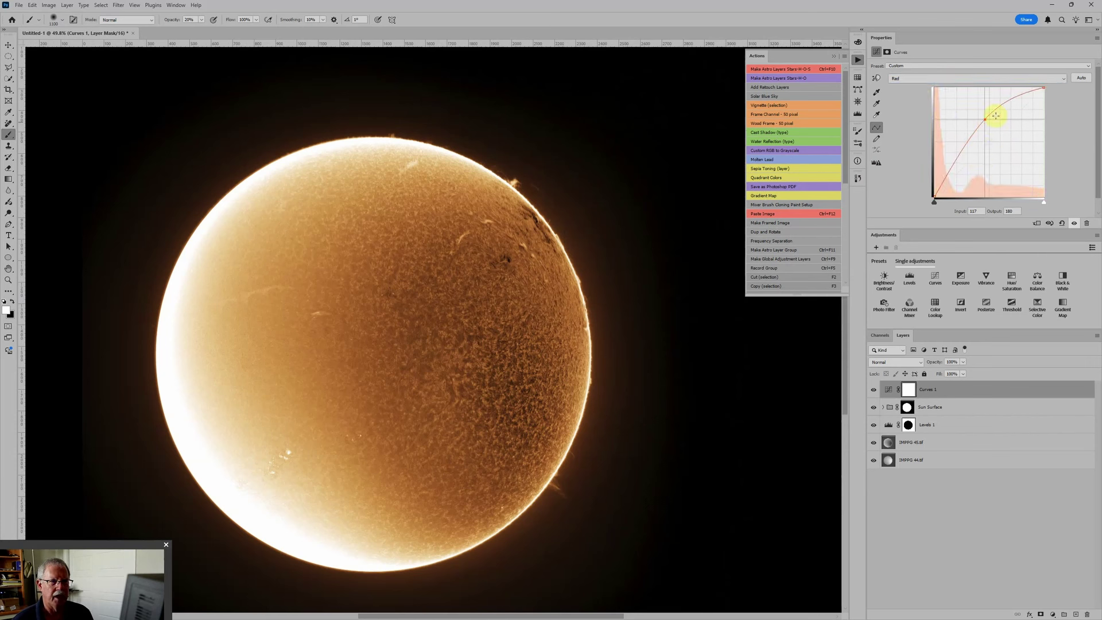
Step: Open the curve preset's save dialog, cancel it and delete the Curves 1 layer
left_click(1096, 39)
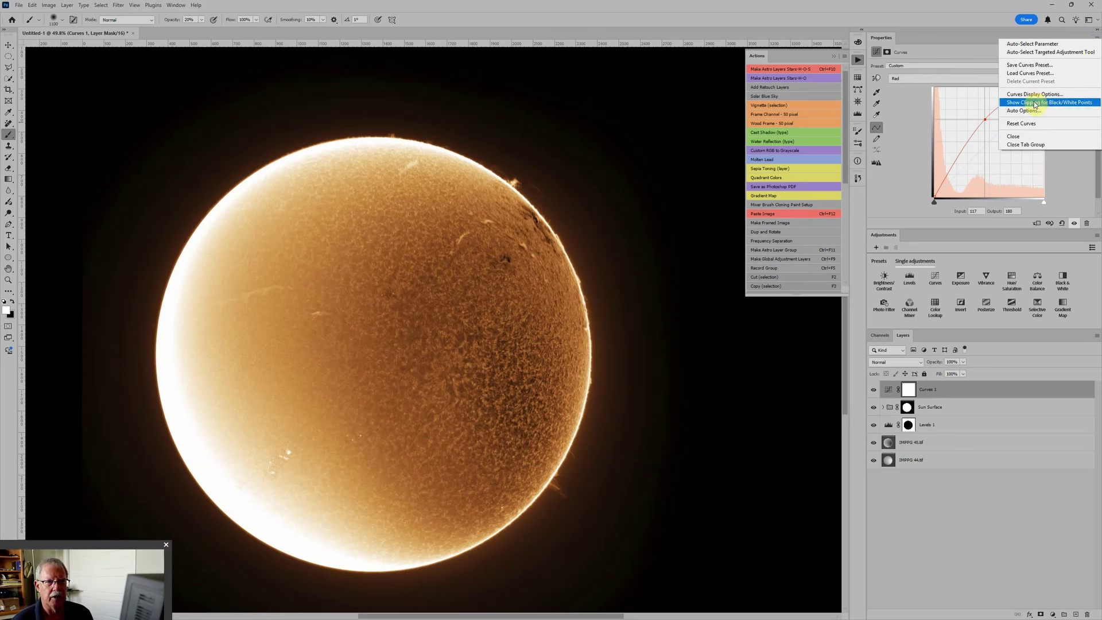
left_click(1031, 65)
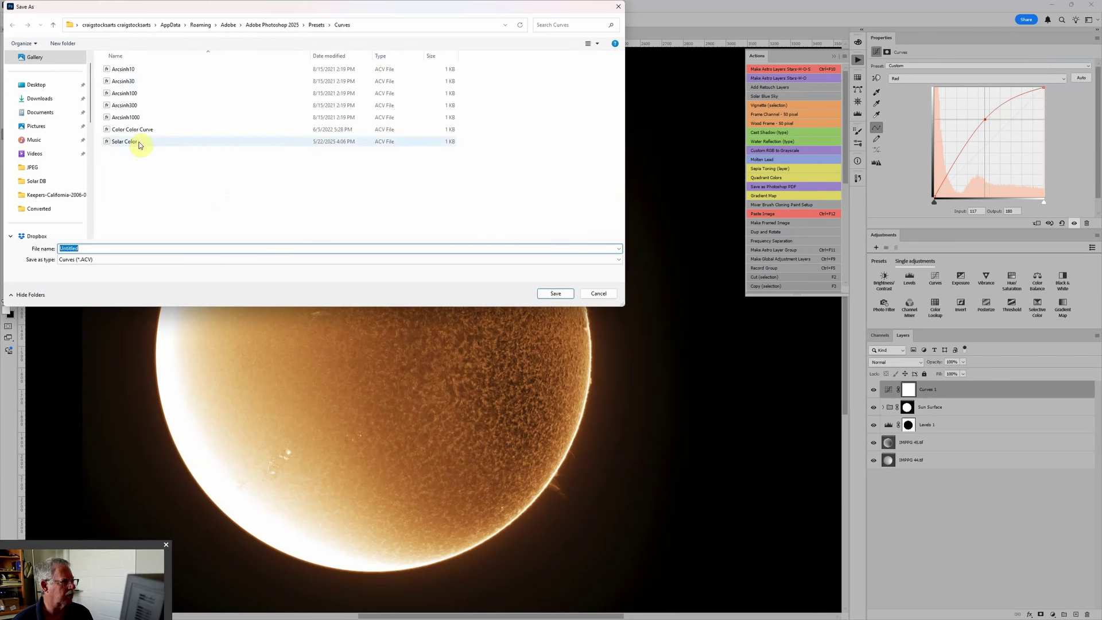
left_click(598, 293)
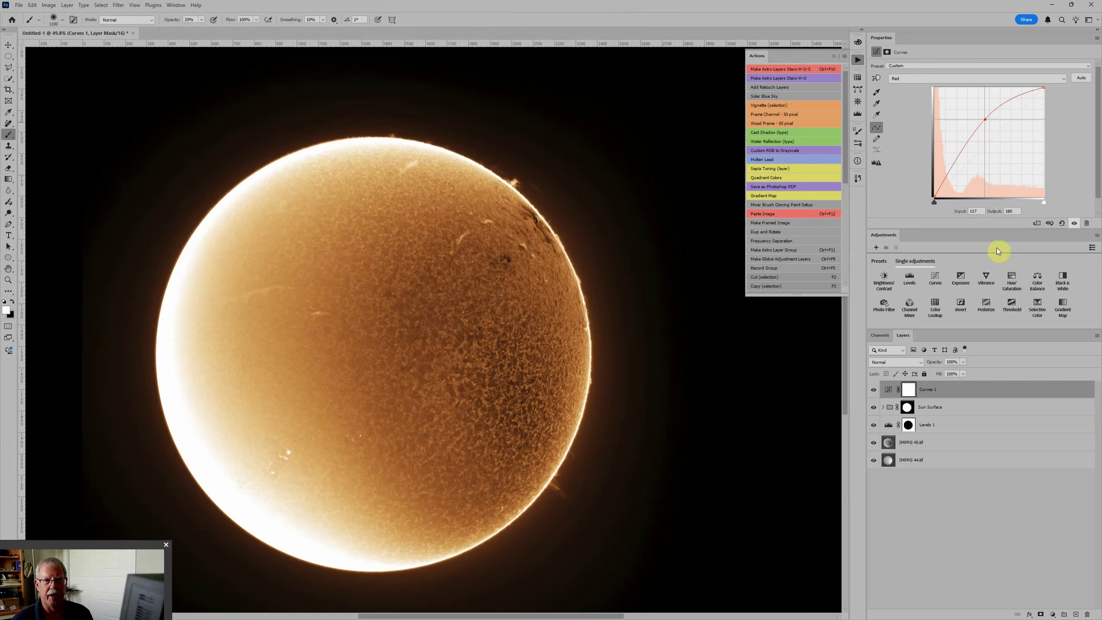
left_click(1086, 223)
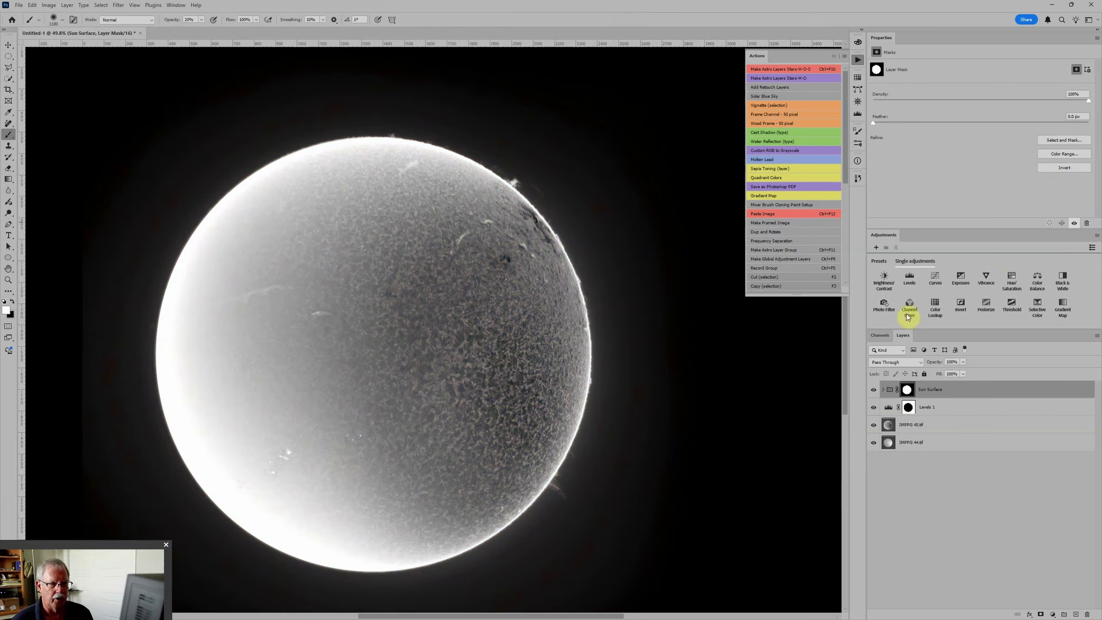
Step: Add a new Curves adjustment above the Sun Surface group and apply the Solar Color preset
left_click(935, 280)
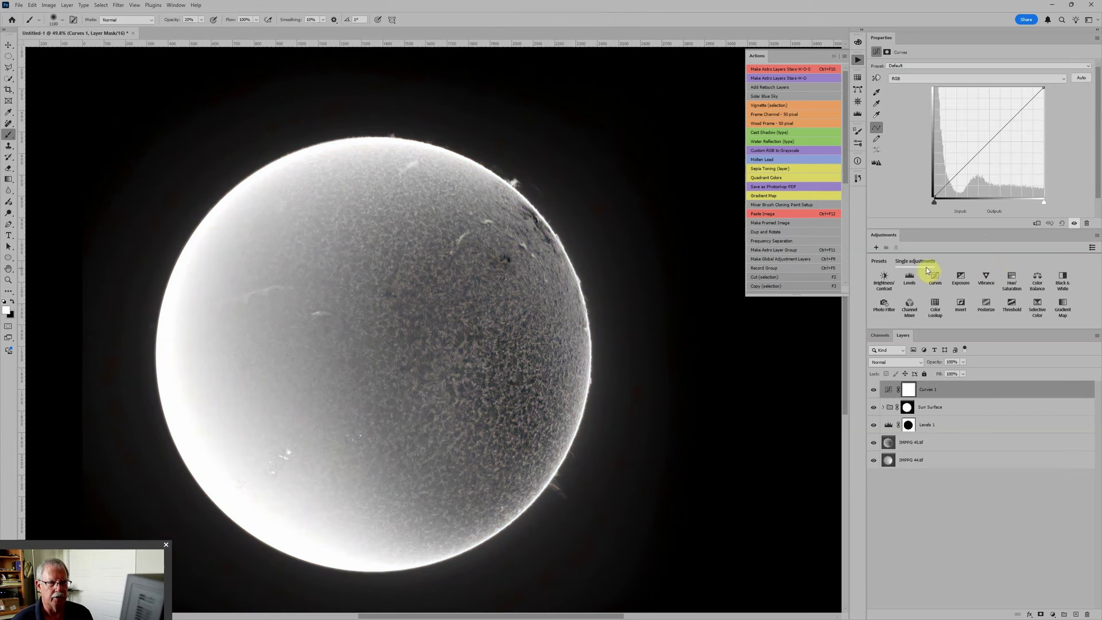
left_click(903, 66)
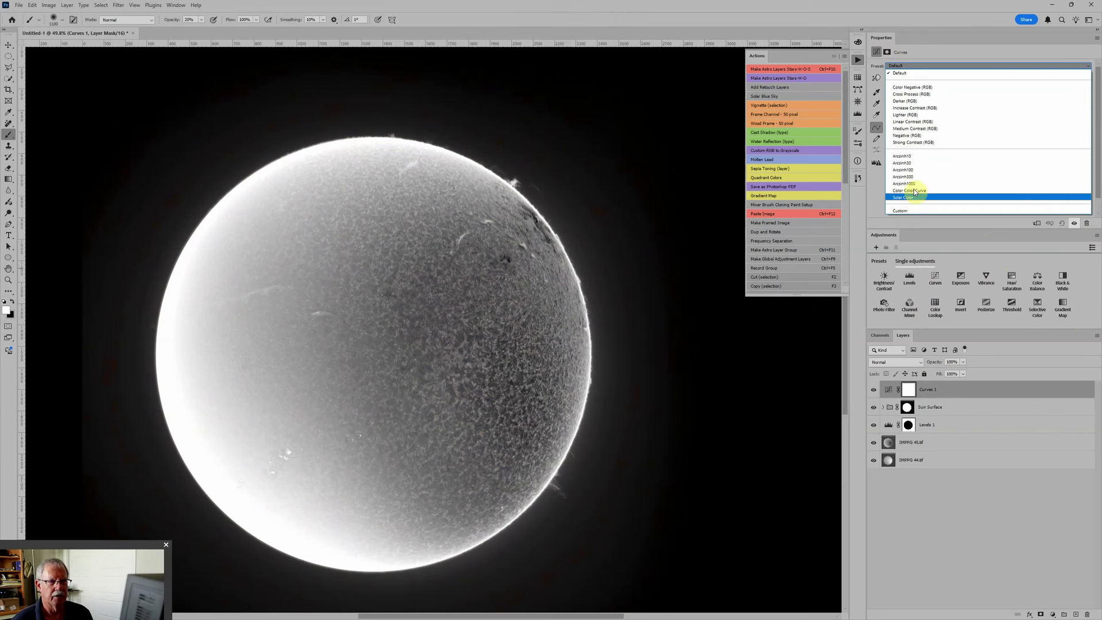
left_click(913, 199)
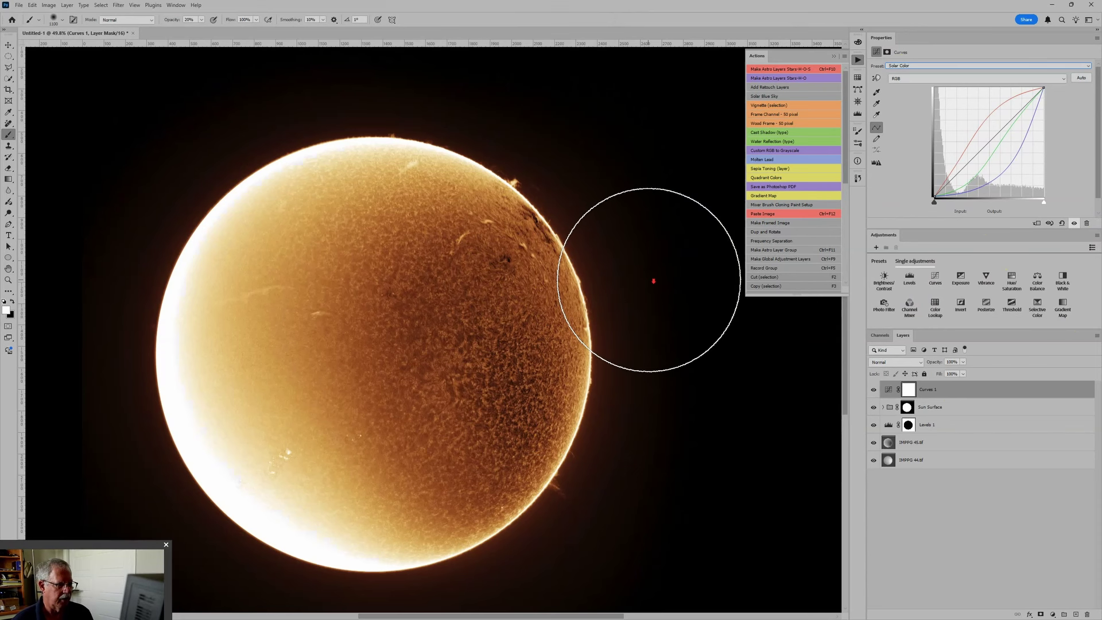
Step: Add a Solid Color fill layer above the Curves adjustment in dark blue, hex 2c3969
scroll(636, 282, "down", 2)
scroll(636, 282, "down", 1)
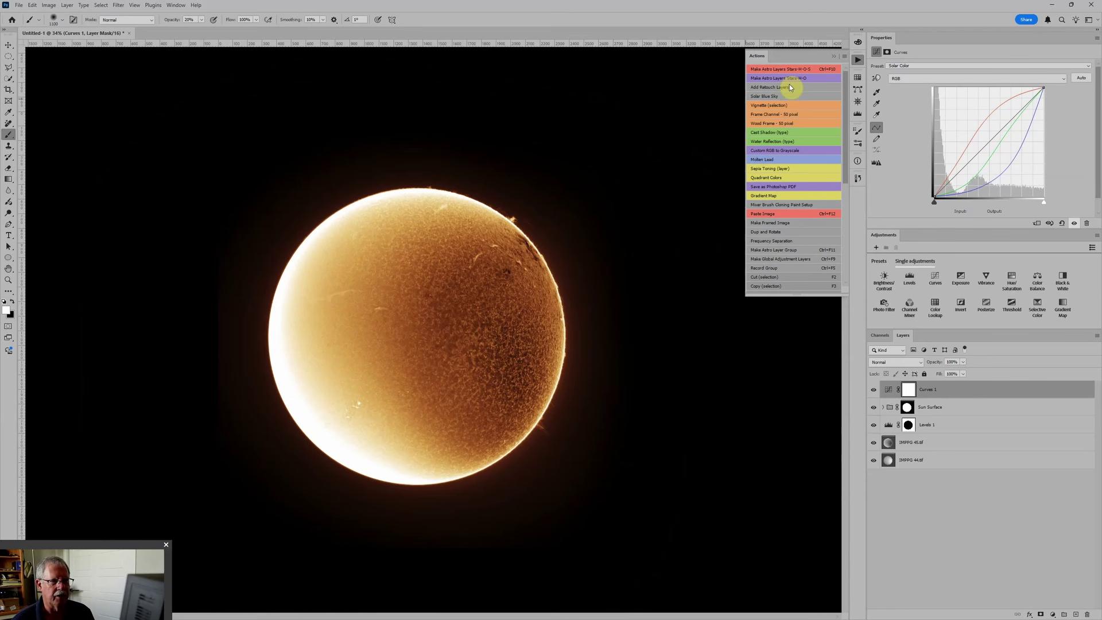
scroll(595, 332, "up", 1)
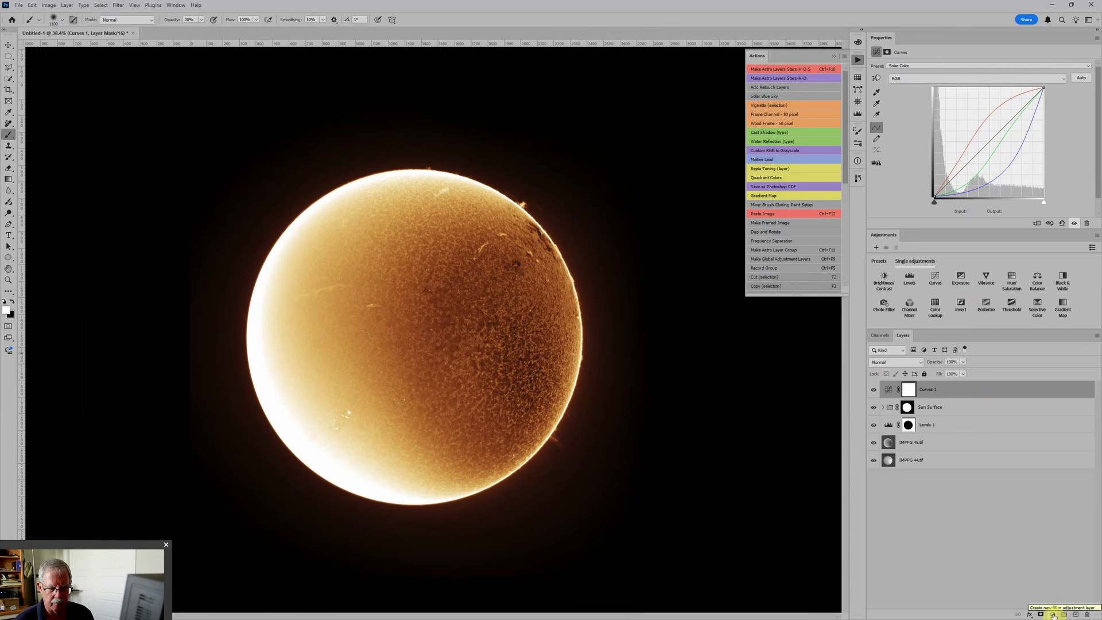
left_click(1054, 615)
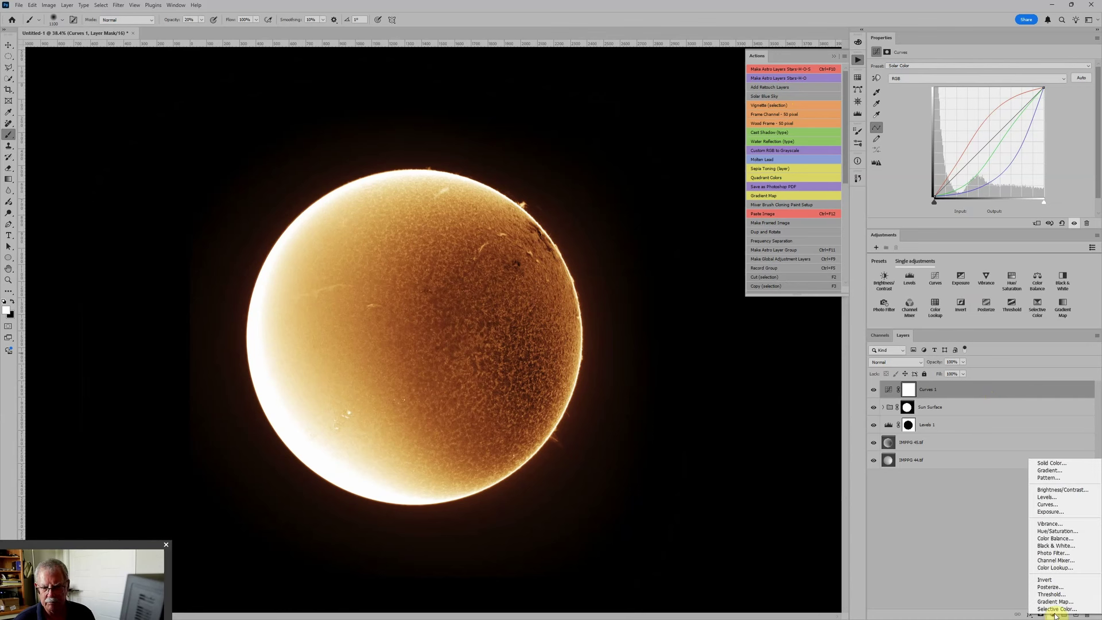
left_click(1054, 468)
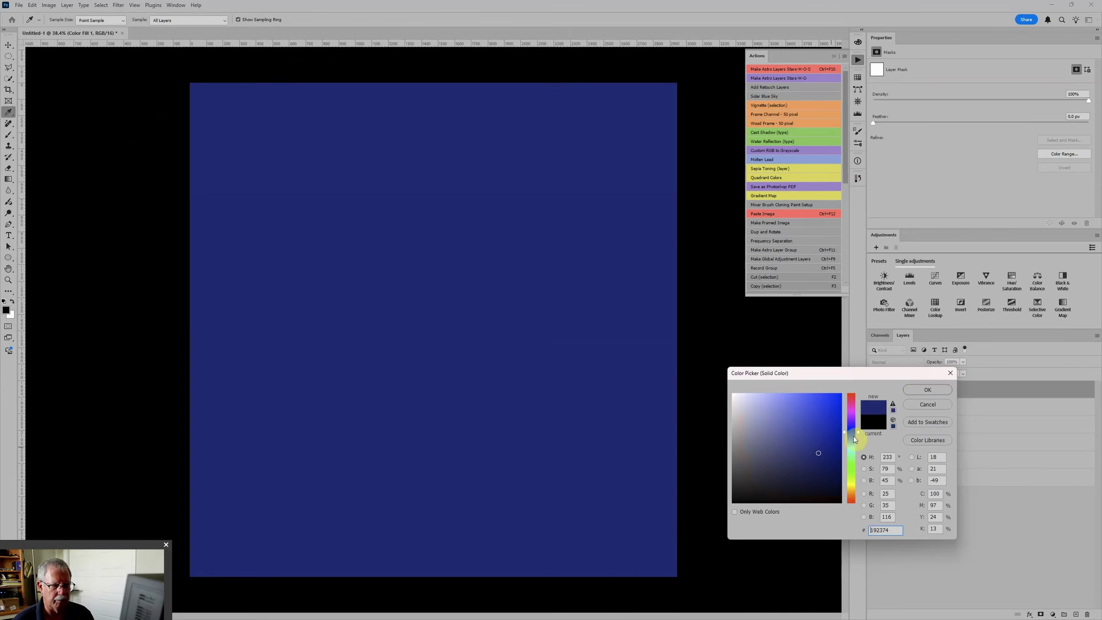
left_click_drag(858, 432, 799, 455)
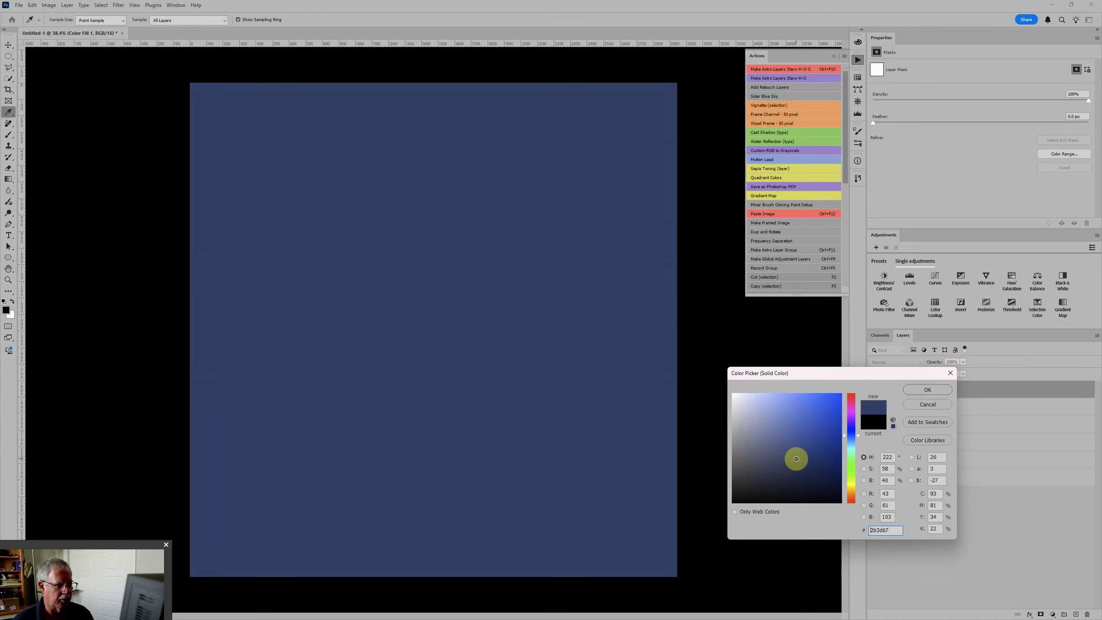
left_click_drag(795, 458, 795, 458)
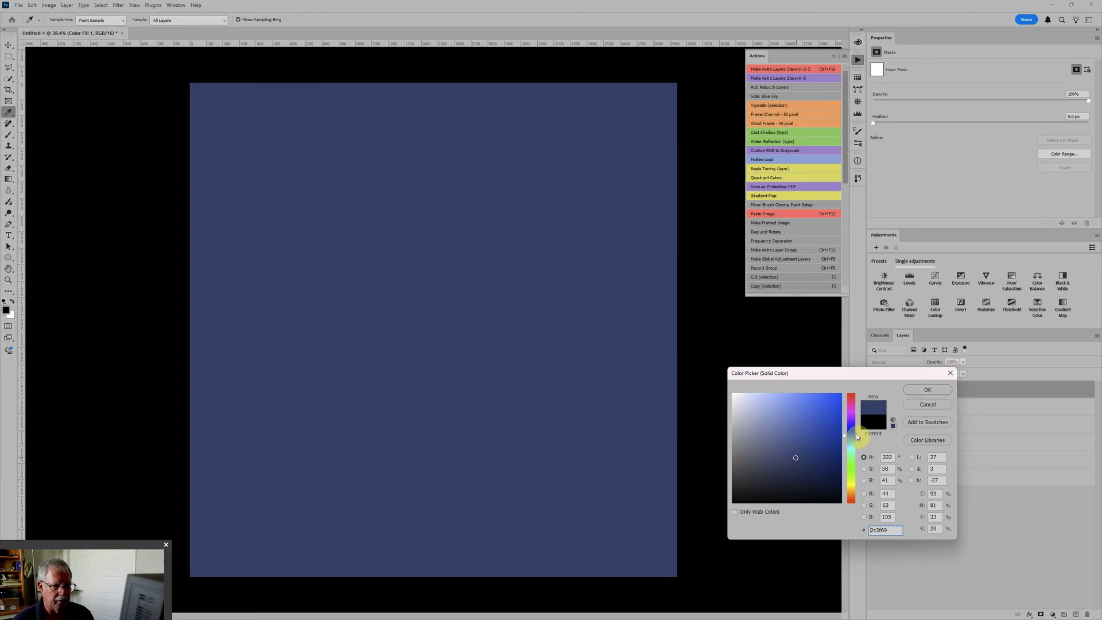
left_click_drag(859, 433, 859, 435)
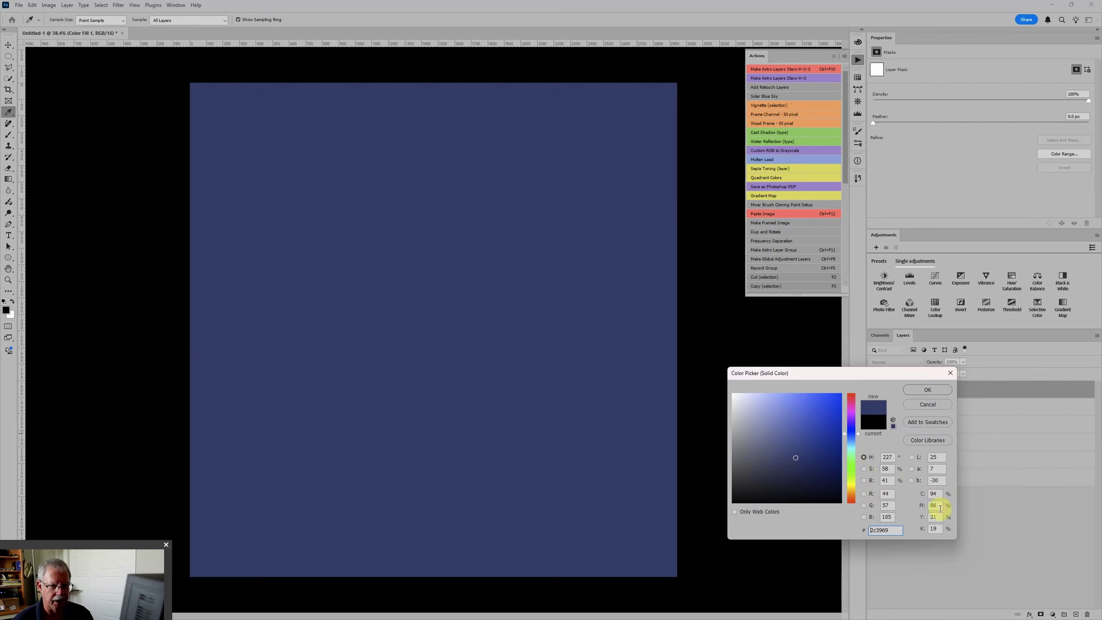
left_click(927, 389)
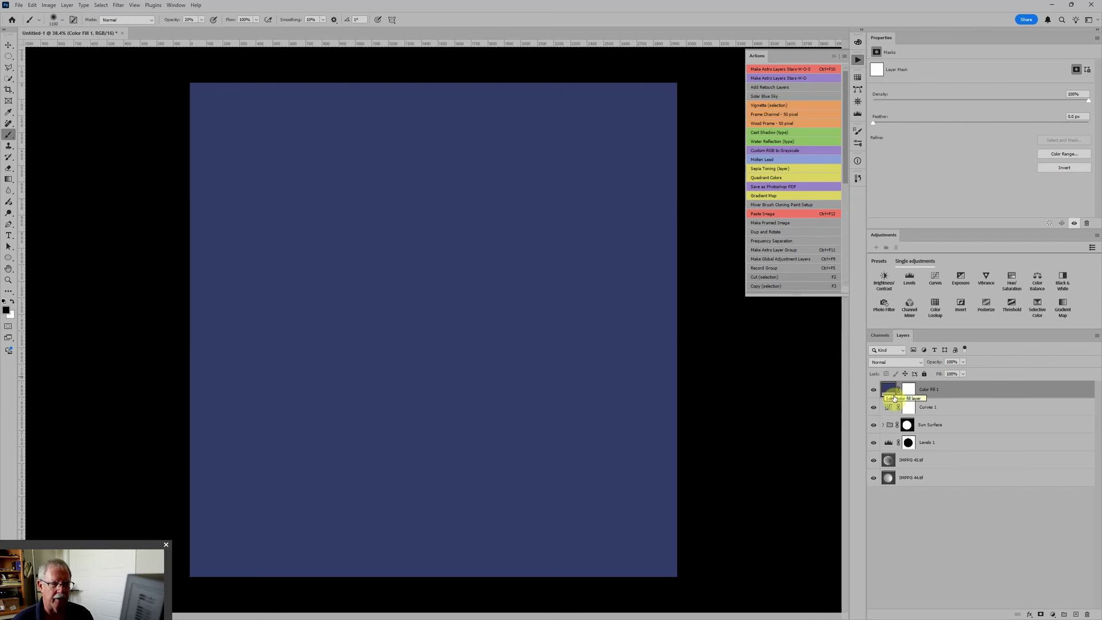
Step: Set the blue fill layer's blend mode to Lighten and check the effect on the solar disk
left_click(886, 363)
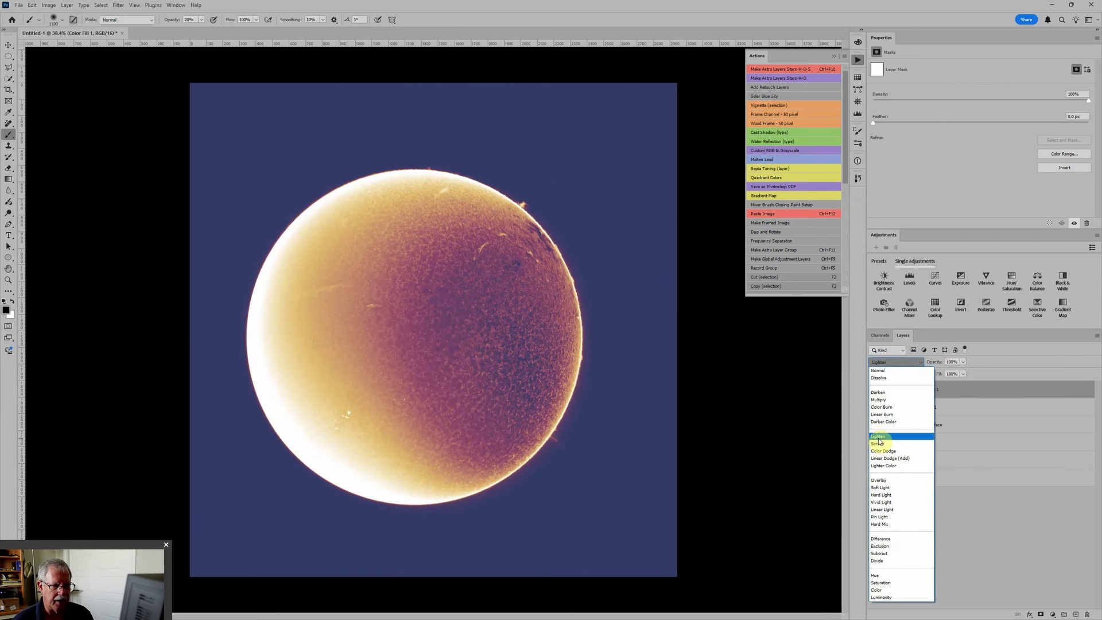
left_click(878, 436)
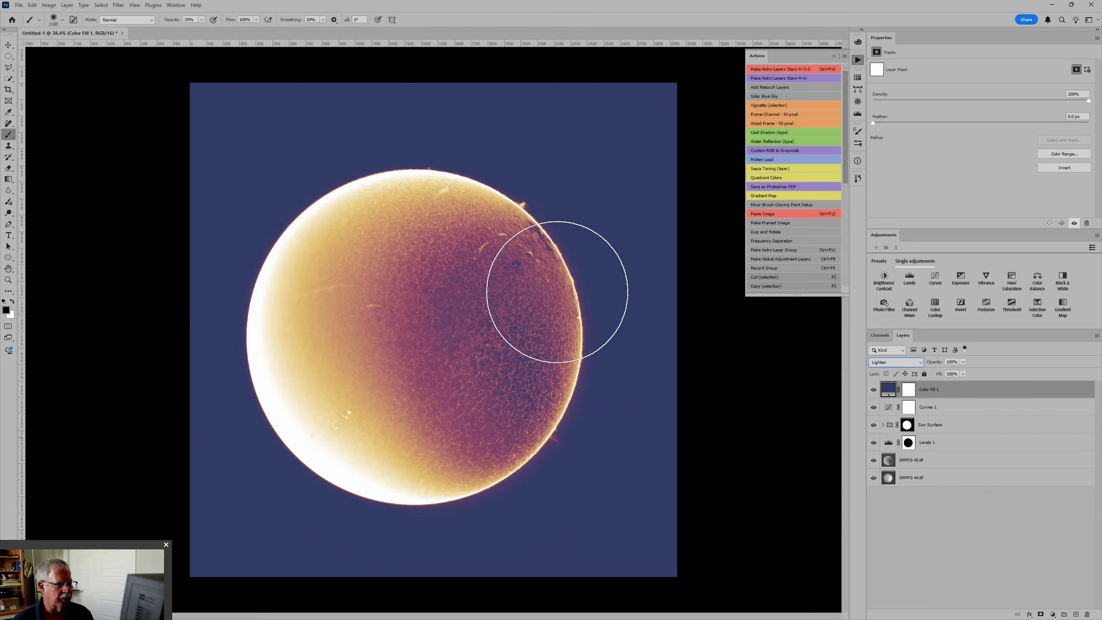
scroll(572, 248, "up", 4)
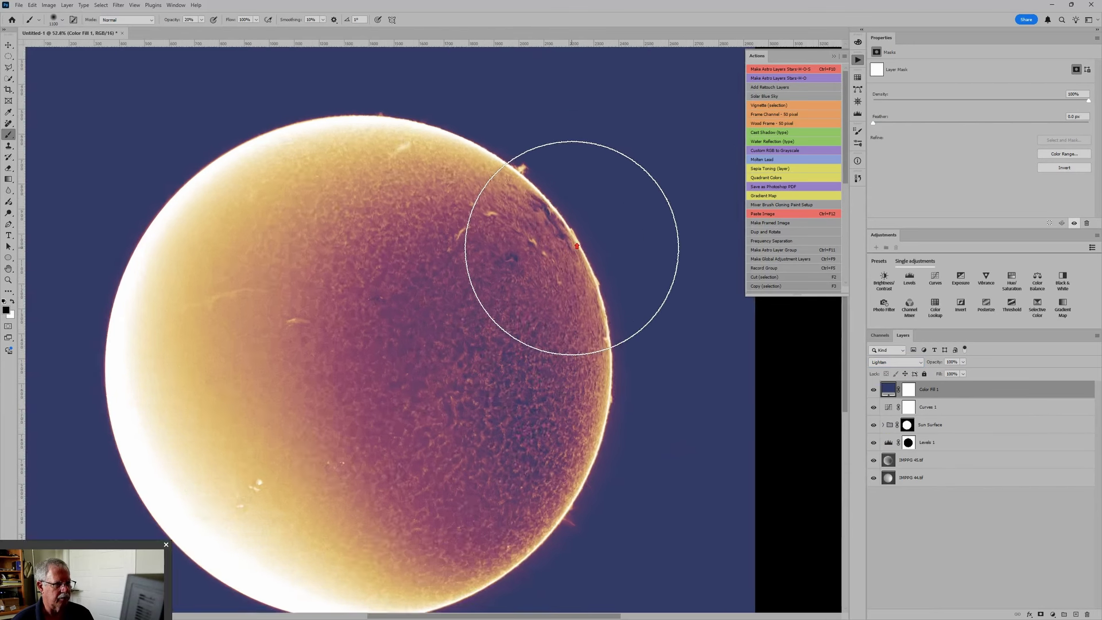
scroll(566, 184, "down", 2)
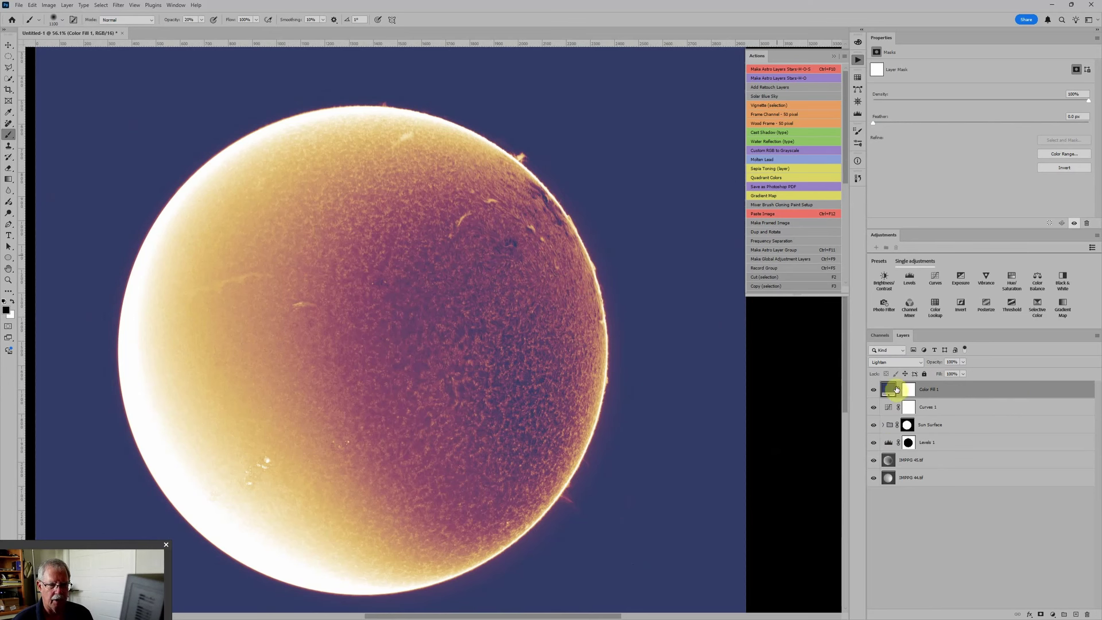
Step: Open the blue fill layer's blending options and lower the Blend If white point for the underlying layer to about 110
double_click(1036, 391)
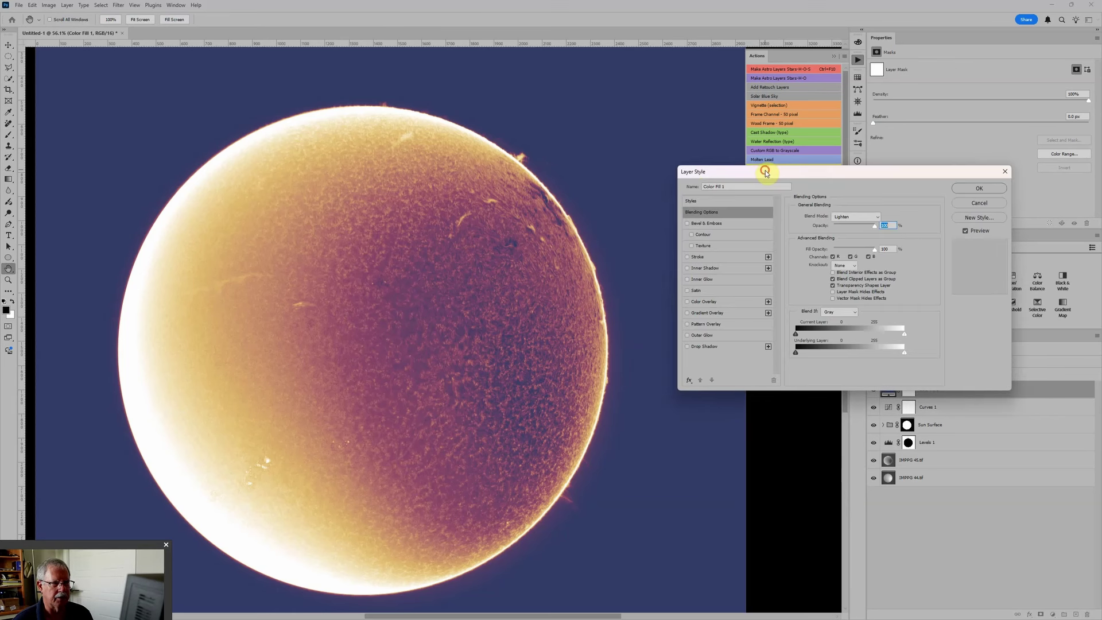
left_click_drag(766, 176, 547, 174)
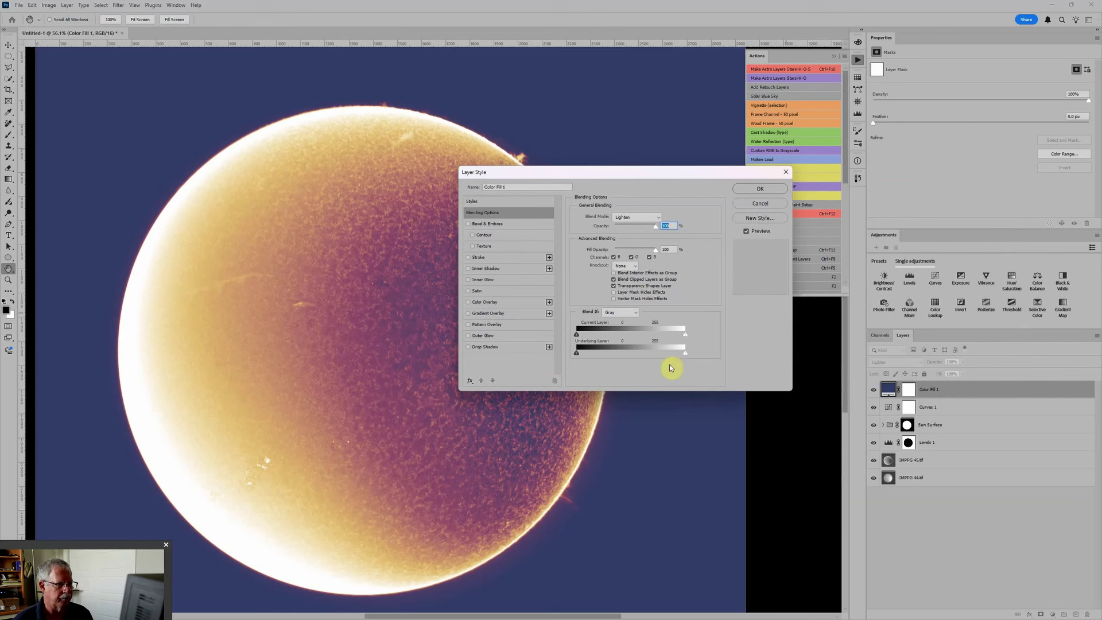
left_click_drag(626, 172, 780, 108)
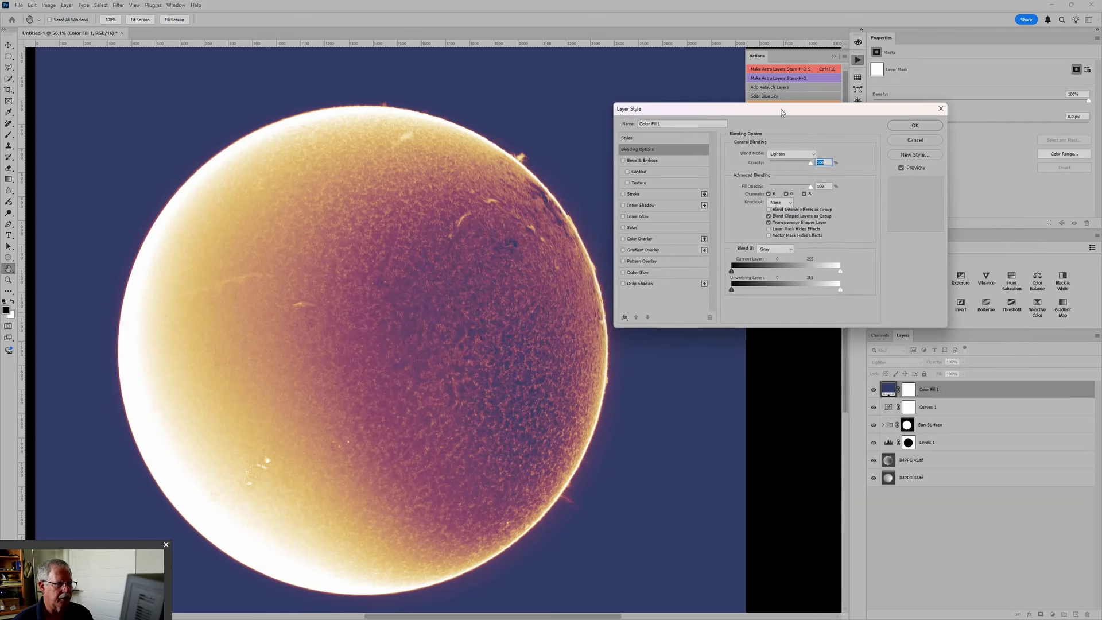
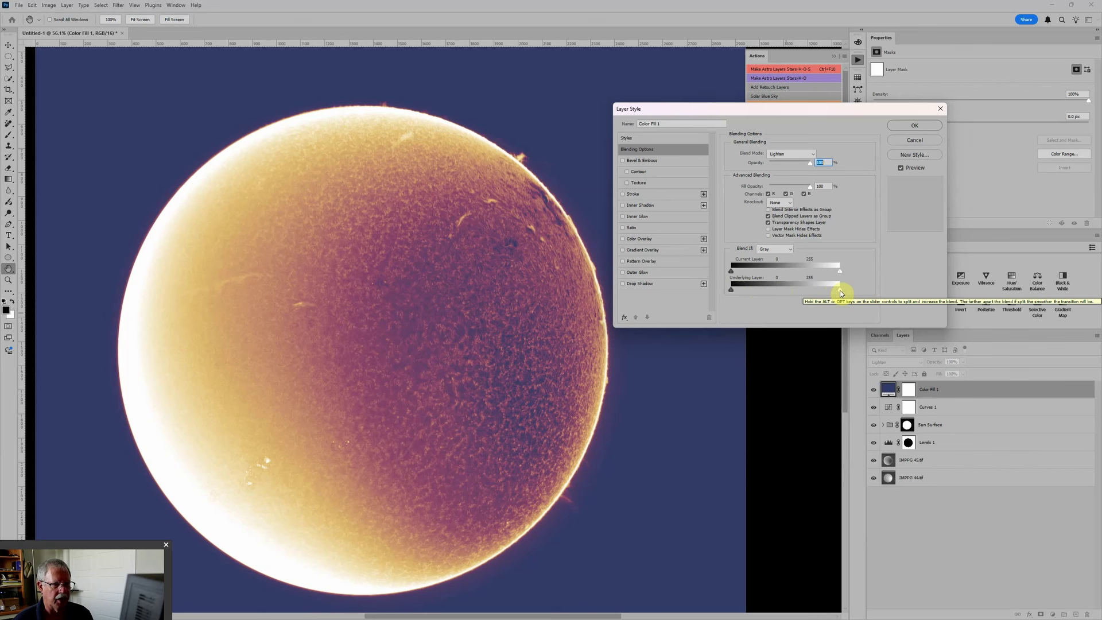
left_click_drag(842, 294, 796, 297)
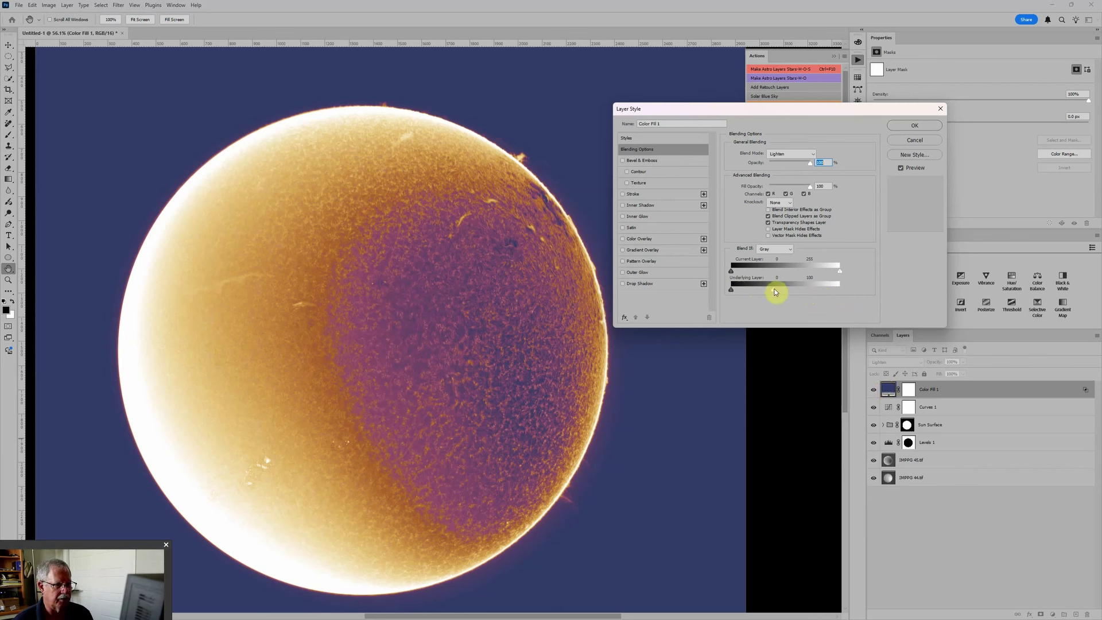
left_click_drag(774, 292, 777, 292)
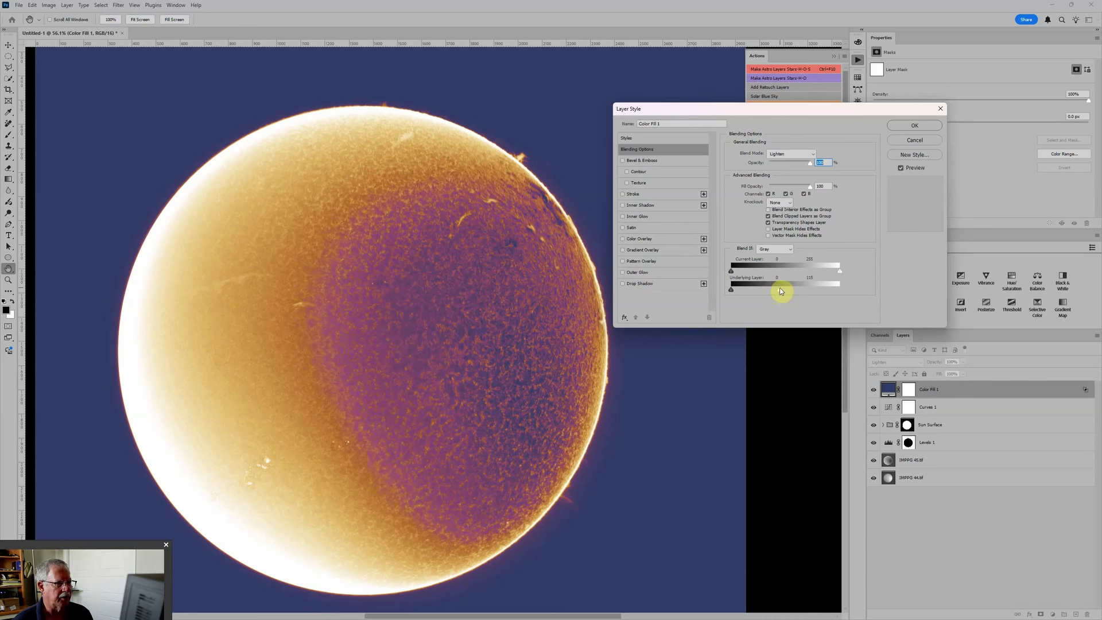
Step: Split the underlying layer's Blend If white point to about 47 / 110 and accept the blending options
mouse_move(772, 287)
left_mouse_down()
mouse_move(775, 308)
mouse_move(773, 294)
left_mouse_up()
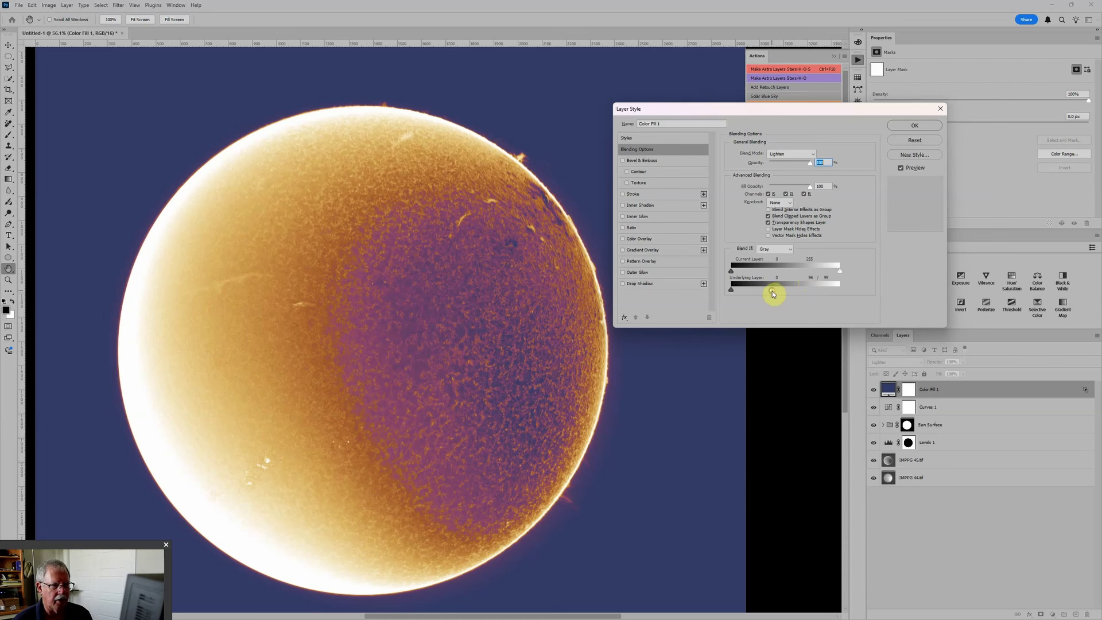
mouse_move(772, 291)
left_mouse_down()
mouse_move(757, 293)
mouse_move(797, 293)
mouse_move(777, 290)
left_mouse_up()
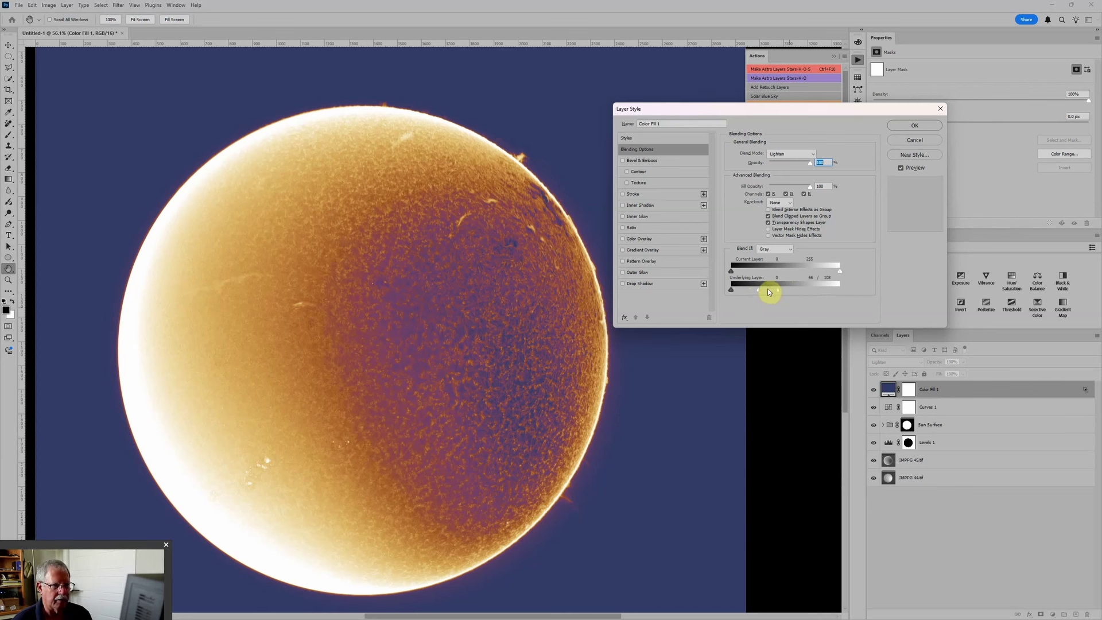
left_click_drag(780, 290, 754, 292)
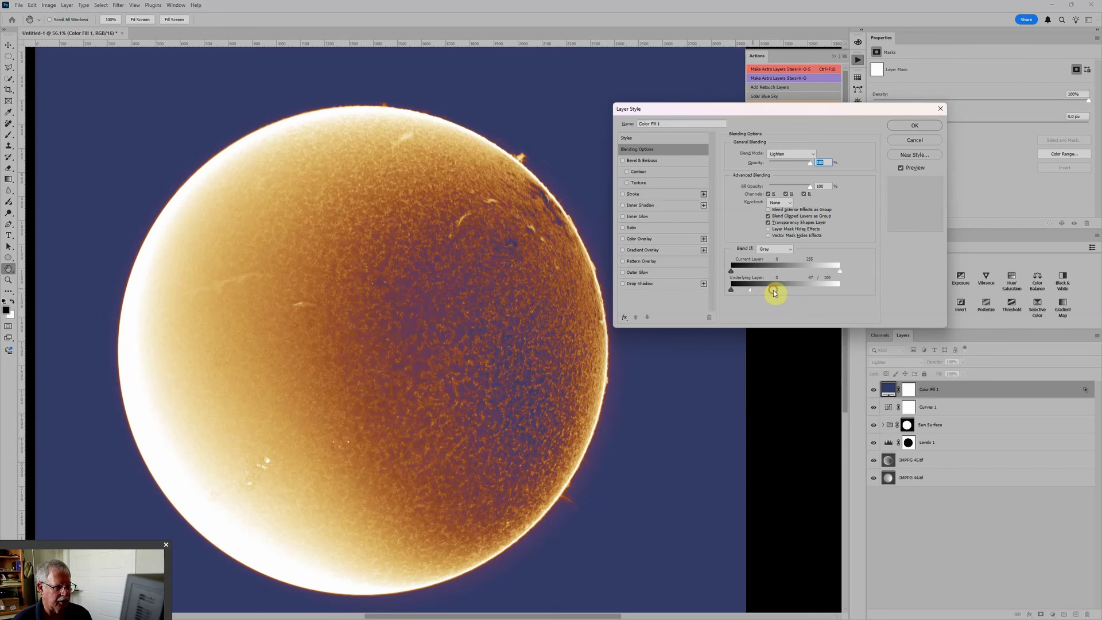
left_click_drag(774, 293, 781, 293)
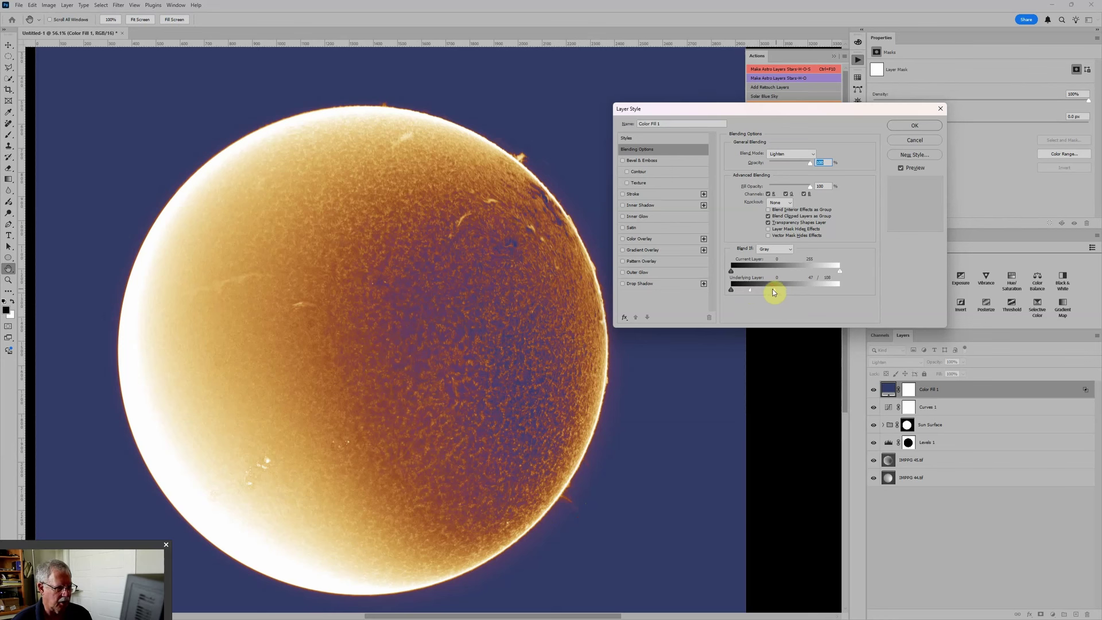
mouse_move(774, 293)
left_mouse_down()
mouse_move(799, 290)
mouse_move(779, 293)
left_mouse_up()
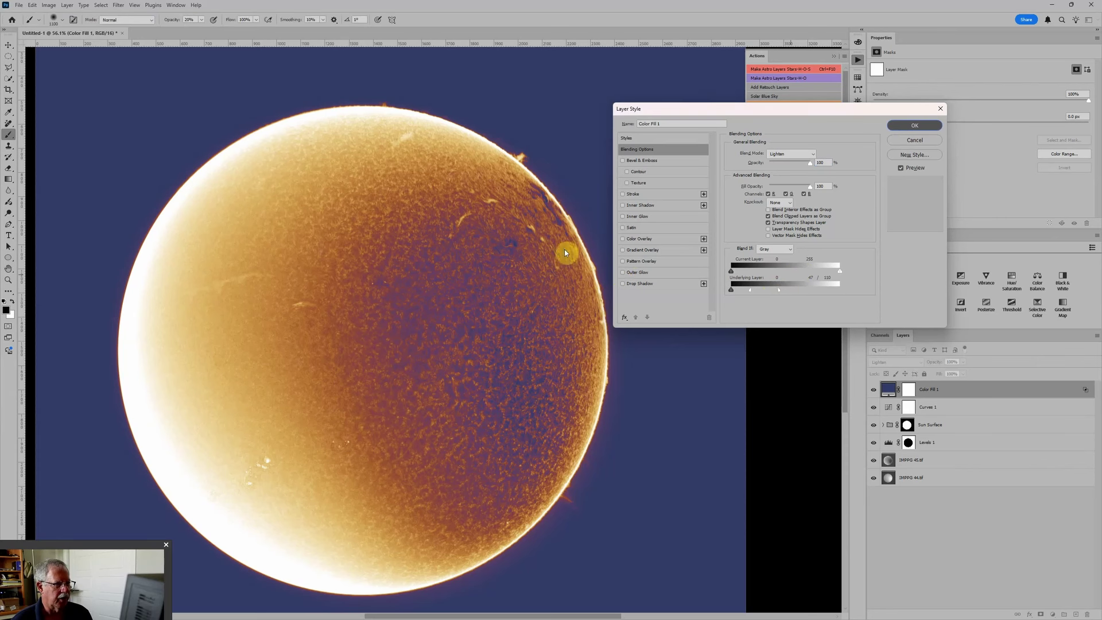
key("Return")
scroll(485, 226, "down", 3)
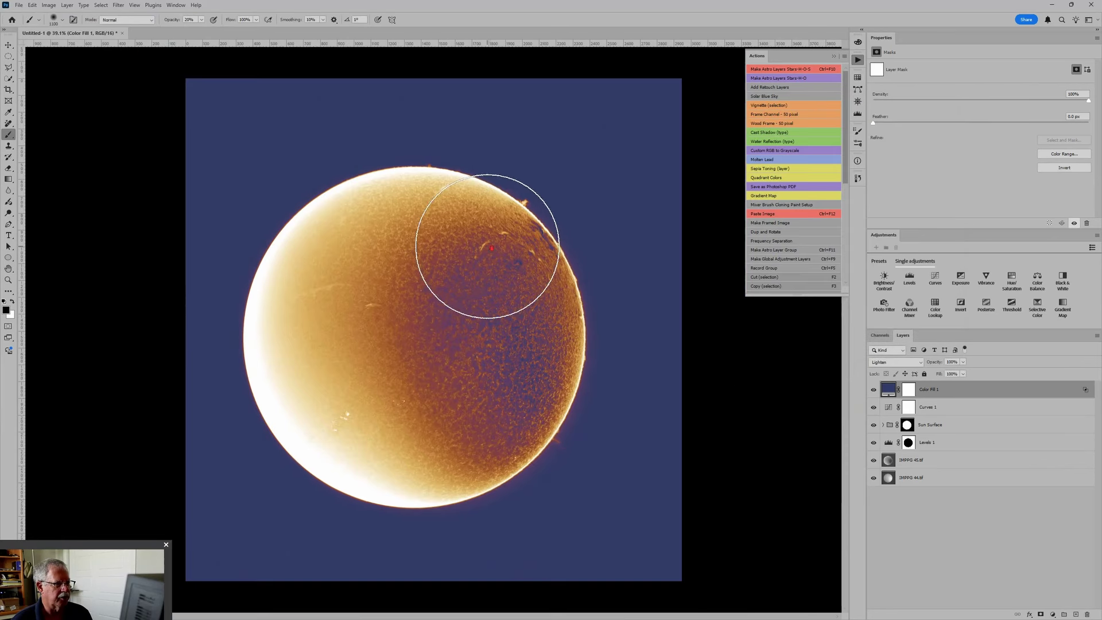
Step: Replace the blue fill layer's mask with a copy of the Levels 1 mask and inspect the solar limb
left_click(909, 442)
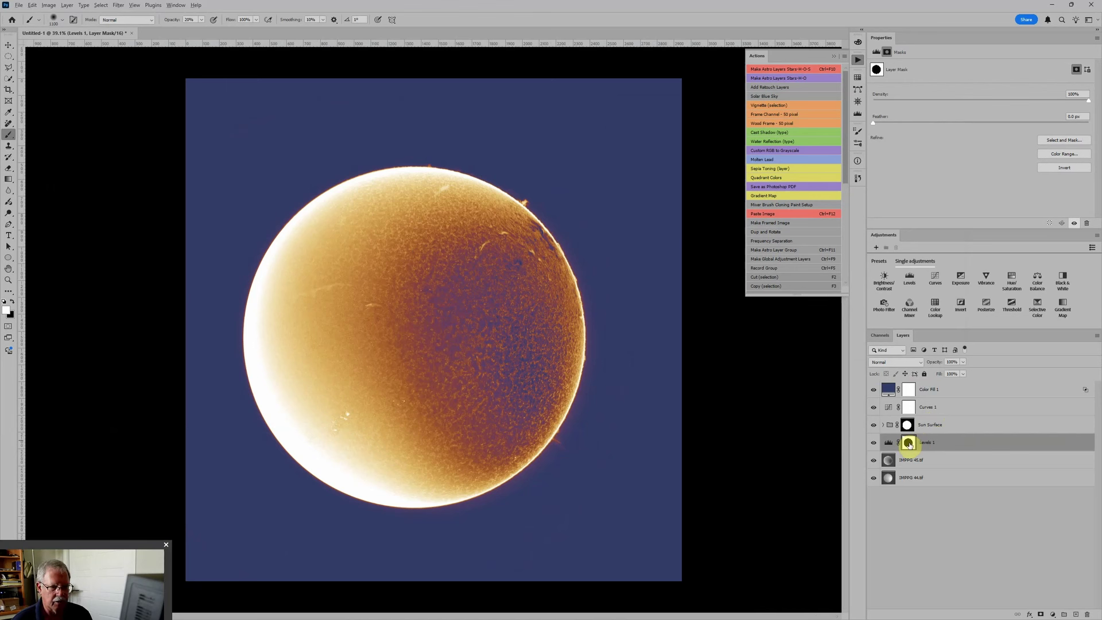
left_click_drag(909, 445, 912, 391)
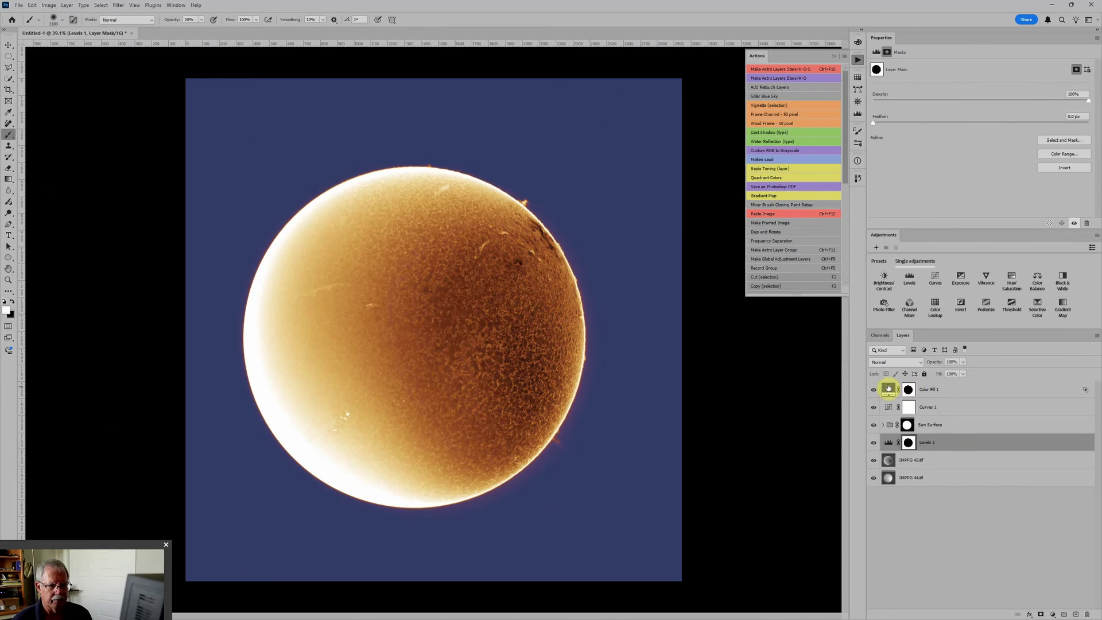
scroll(529, 319, "up", 5)
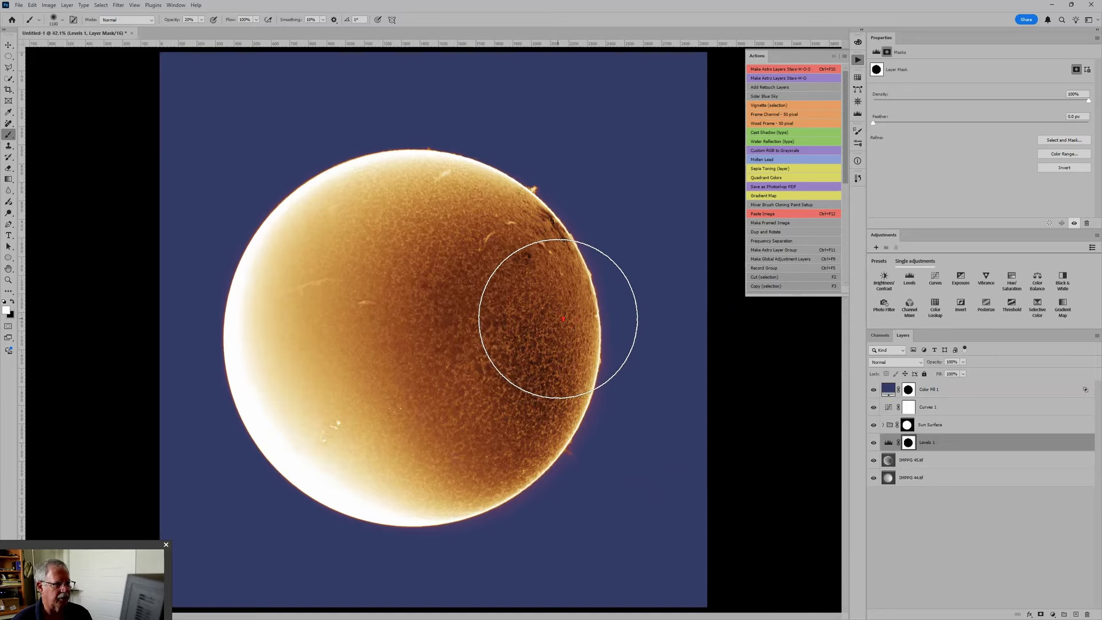
scroll(588, 428, "up", 3)
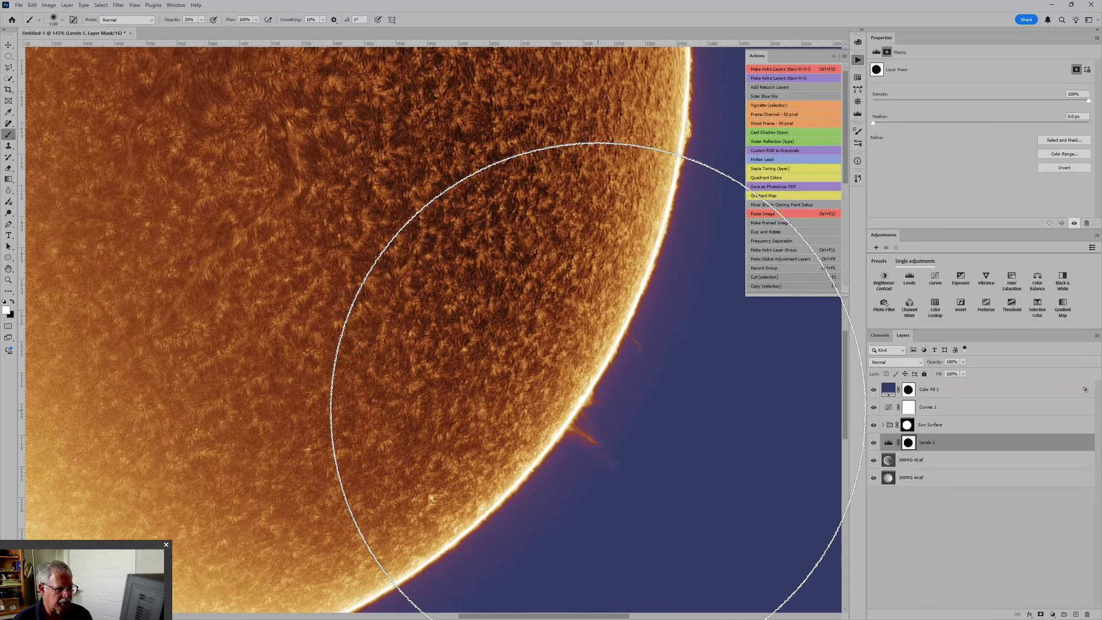
scroll(599, 425, "down", 2)
scroll(598, 408, "down", 3)
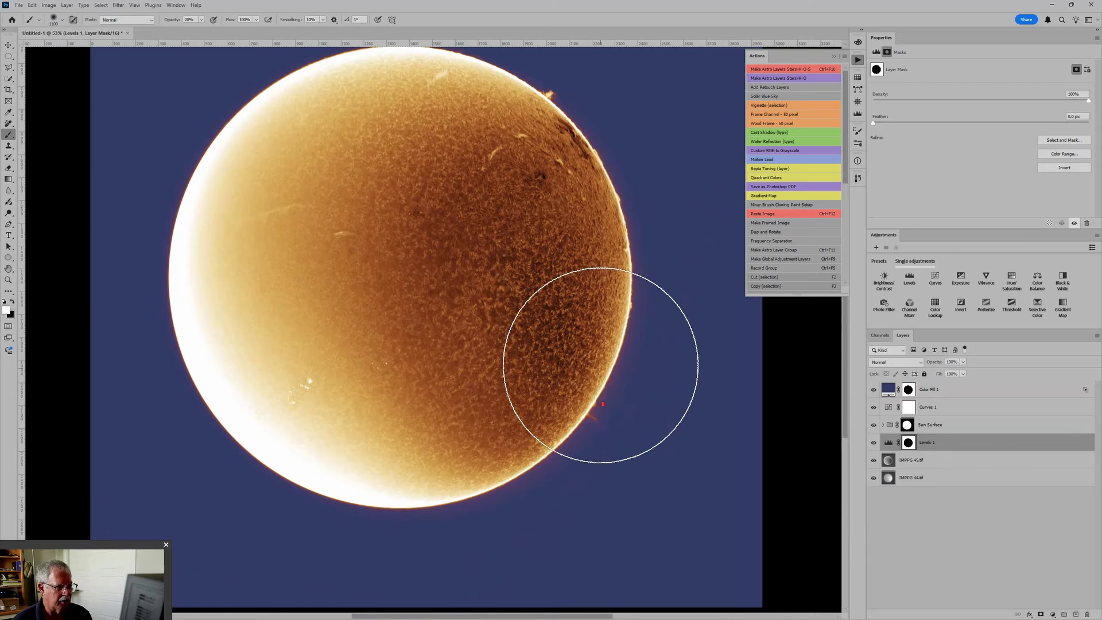
left_click_drag(536, 258, 463, 329)
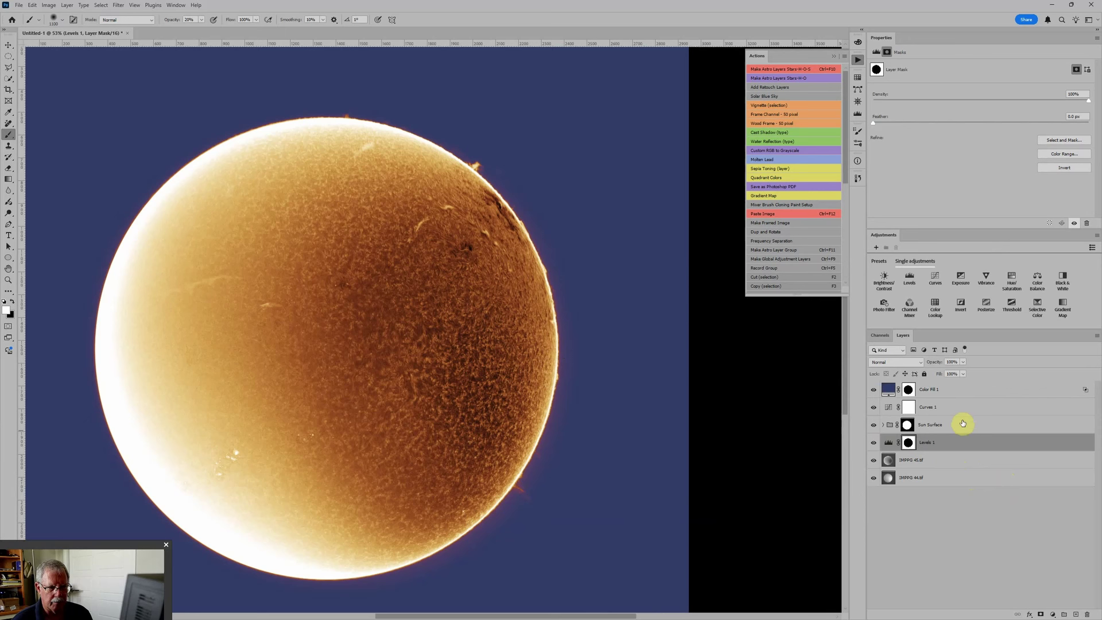
Step: Create a new empty layer directly above Levels 1 and set its blend mode to Soft Light
left_click(960, 425)
left_click(937, 458)
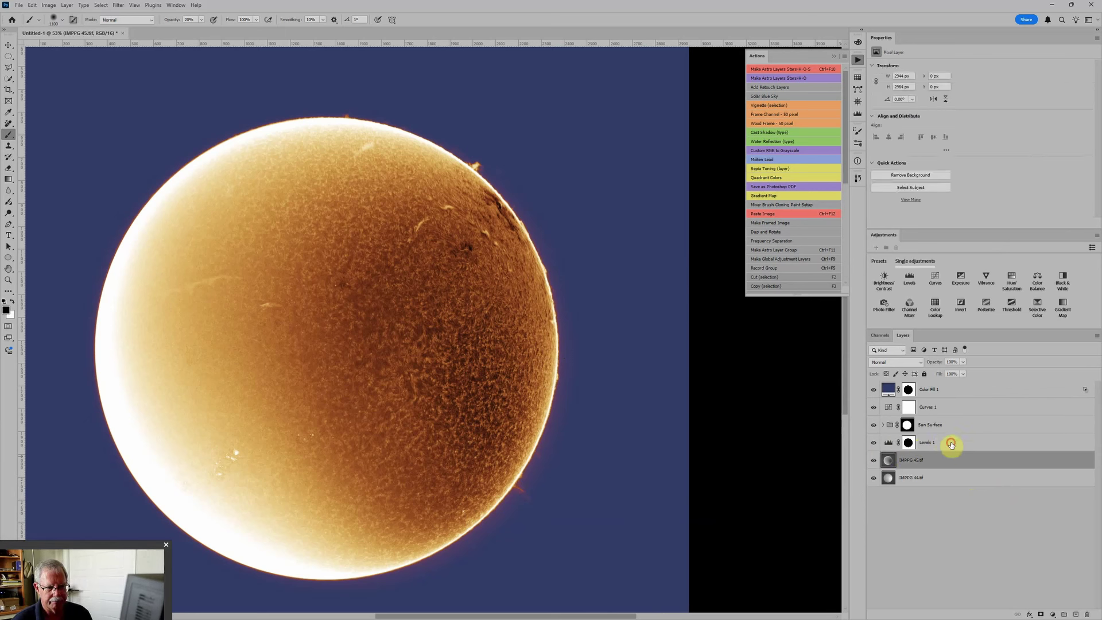
left_click(948, 446)
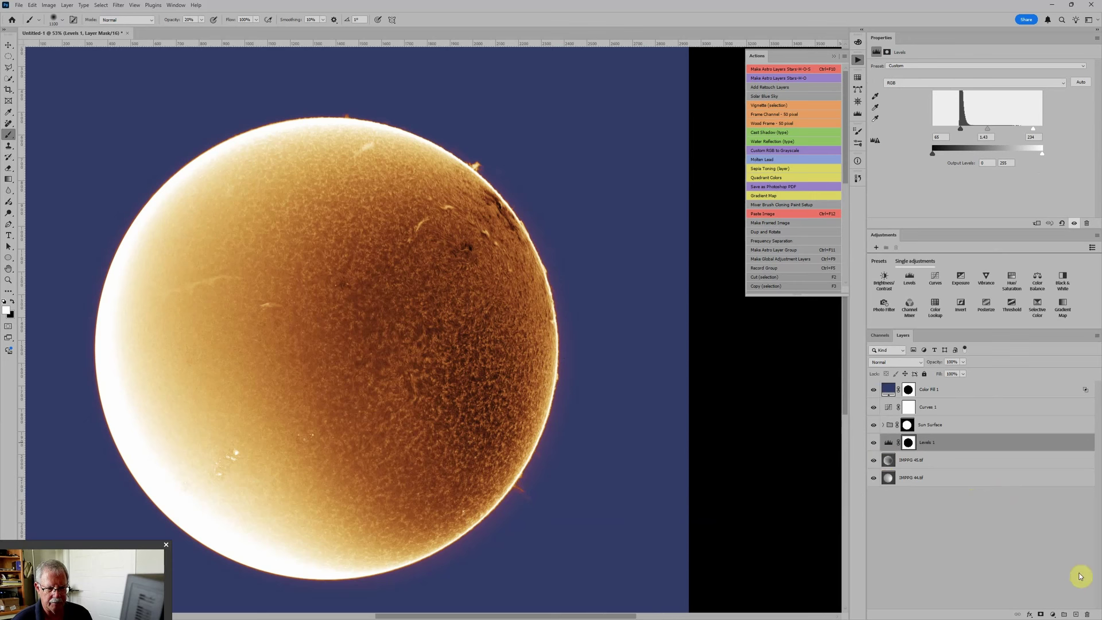
left_click(1076, 614)
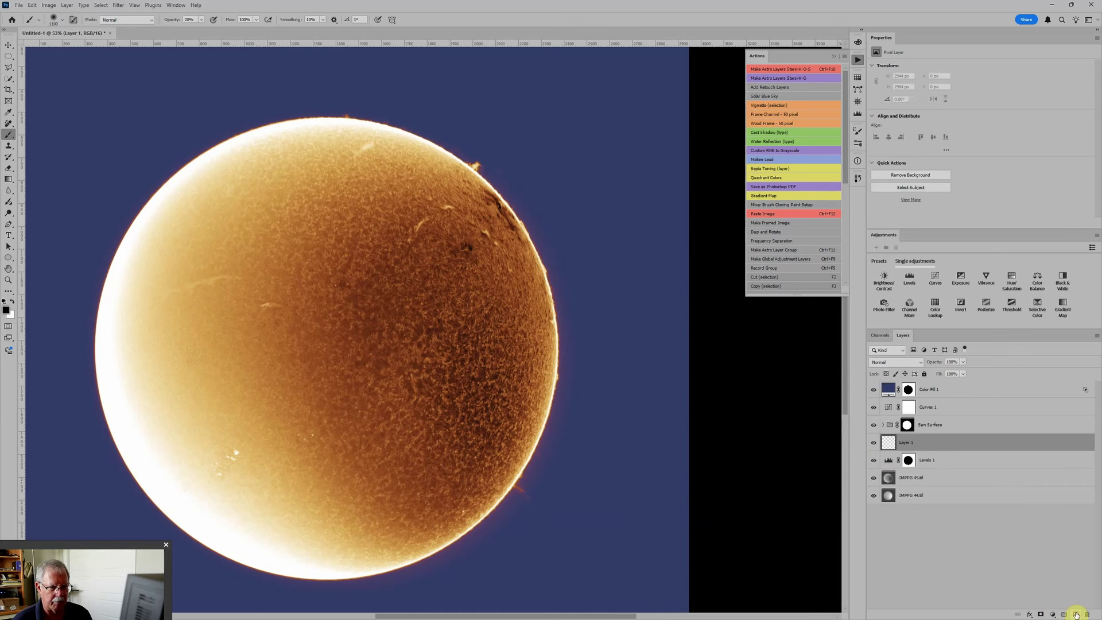
left_click(896, 365)
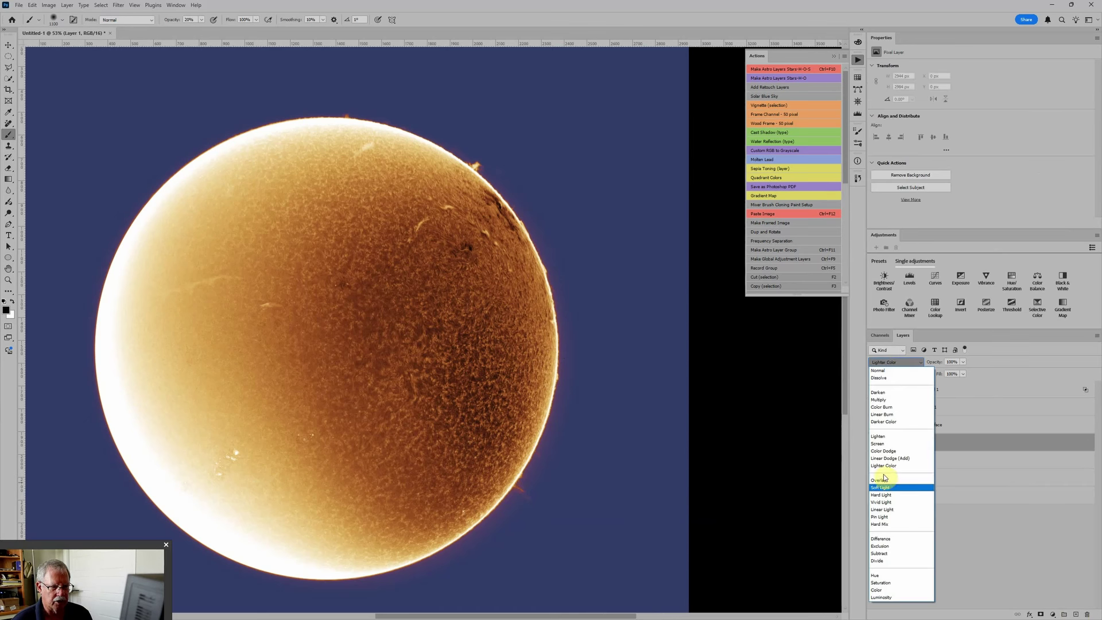
left_click(883, 485)
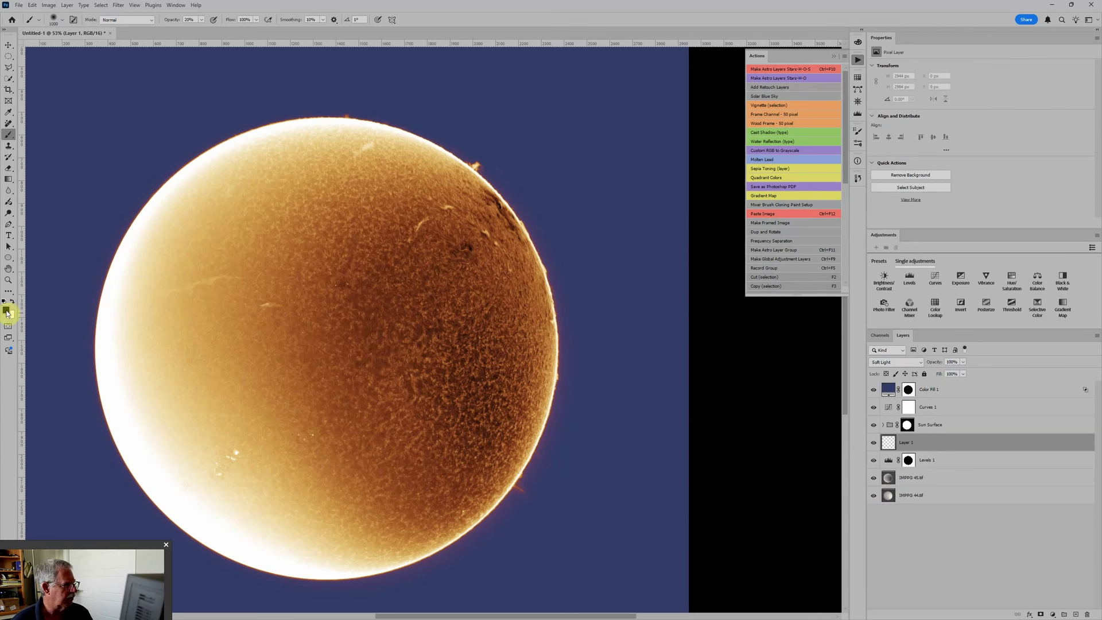
Step: Paint black at 10% brush opacity on the Soft Light Layer 1 along the sun's right and upper-right limb
key("bracketright")
key("bracketright")
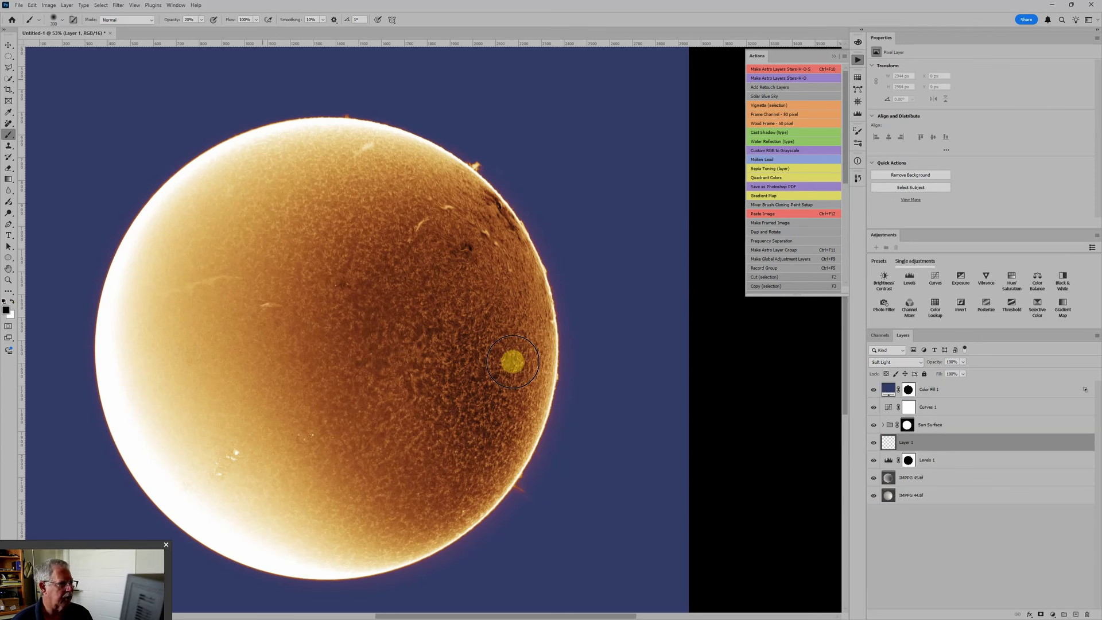
key("1")
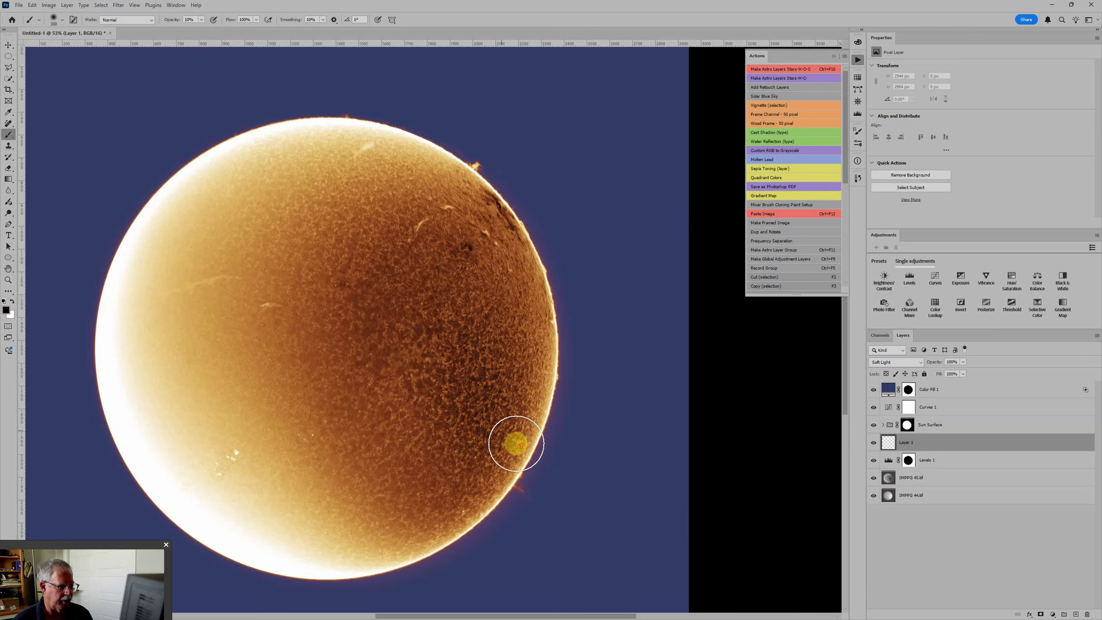
scroll(511, 442, "up", 3)
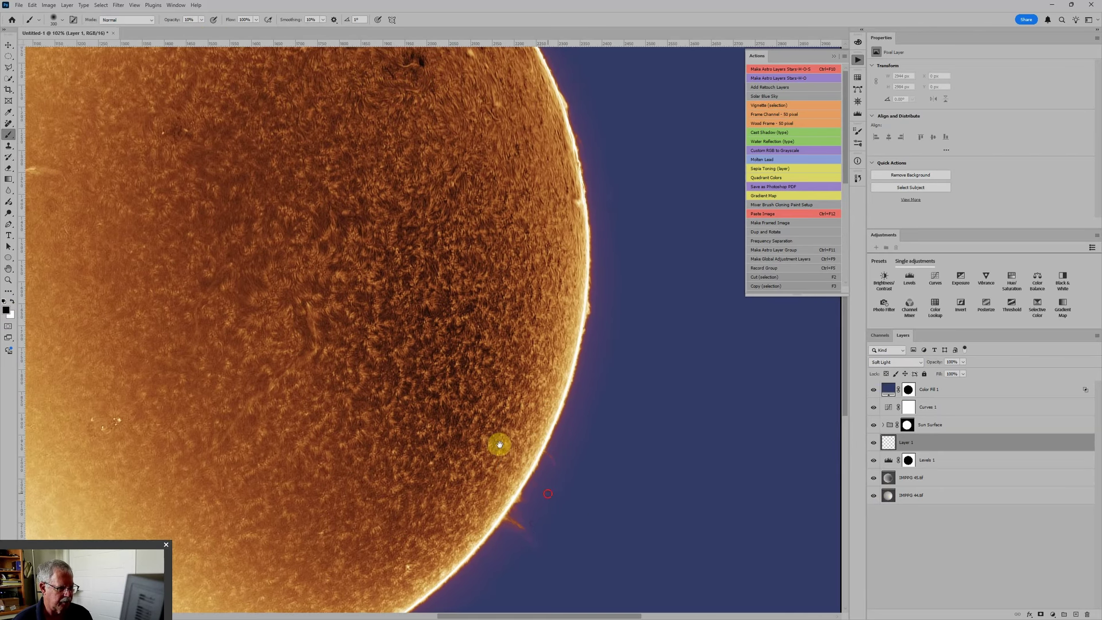
mouse_move(547, 493)
left_mouse_down()
mouse_move(581, 406)
mouse_move(421, 536)
mouse_move(635, 398)
mouse_move(627, 251)
mouse_move(605, 446)
left_mouse_up()
left_click_drag(576, 399, 553, 265)
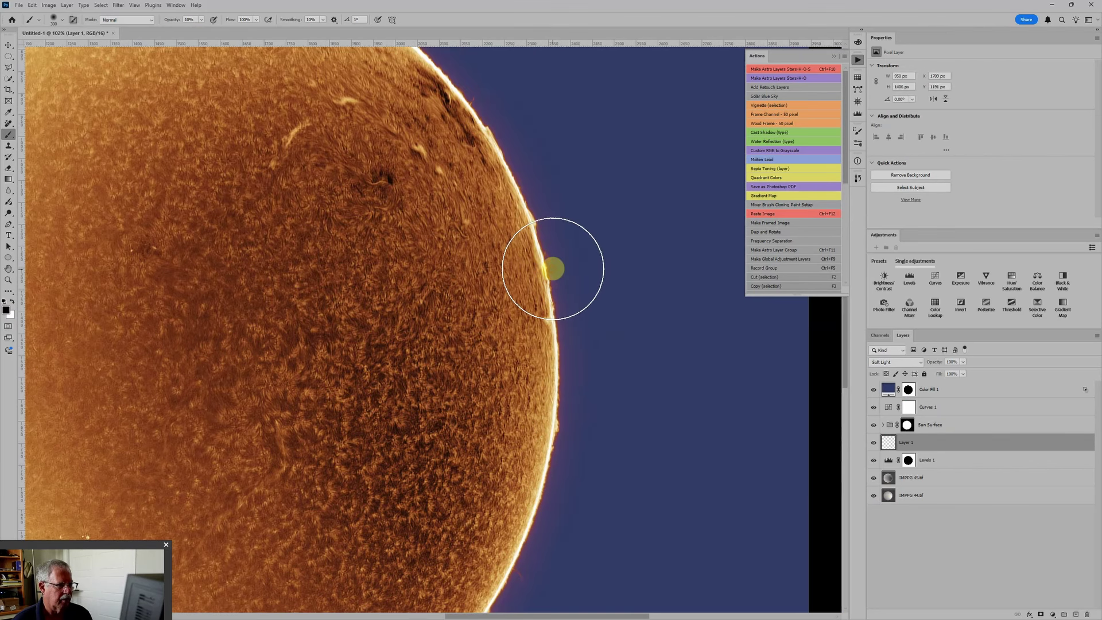
mouse_move(589, 298)
left_mouse_down()
mouse_move(603, 534)
mouse_move(455, 300)
mouse_move(295, 203)
mouse_move(231, 179)
left_mouse_up()
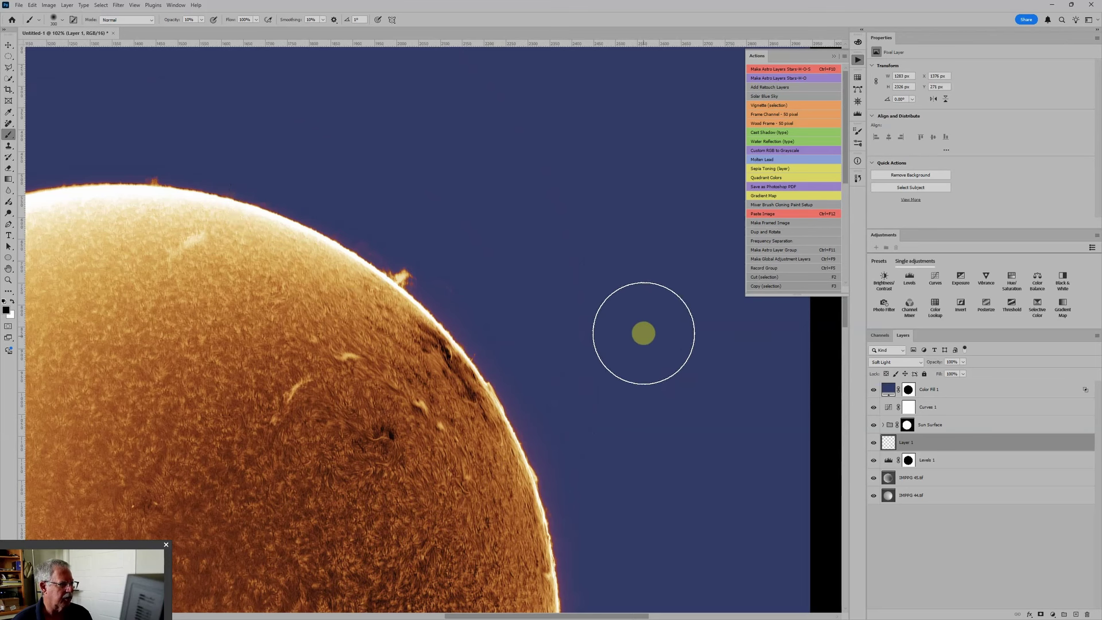
Step: Copy the Levels 1 layer mask onto Layer 1
scroll(643, 339, "down", 3)
left_click(909, 460)
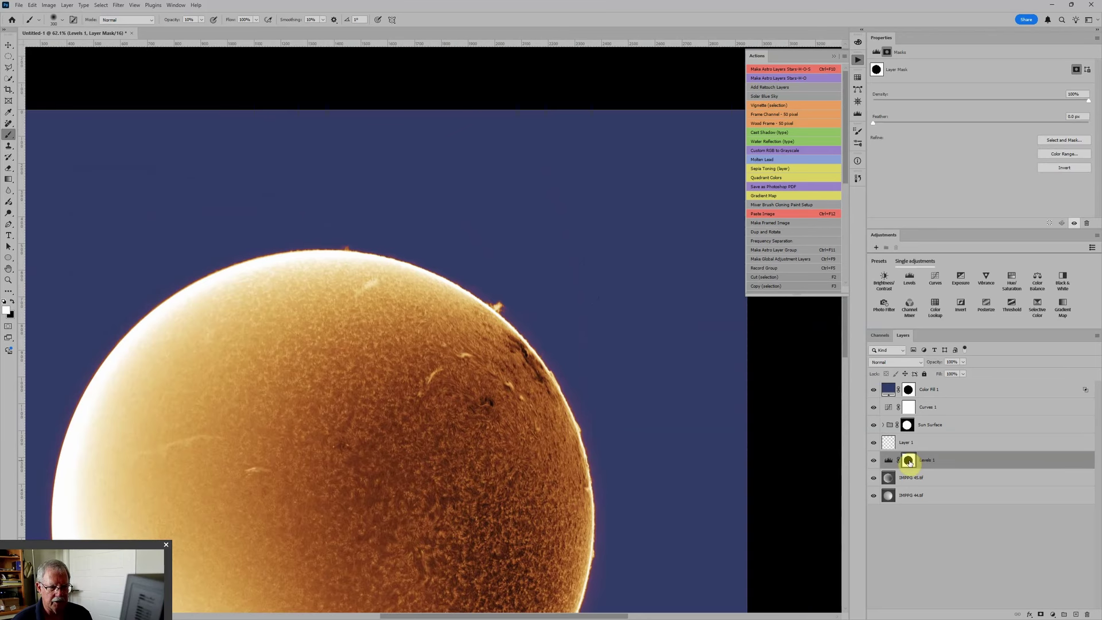
left_click_drag(908, 461, 908, 442)
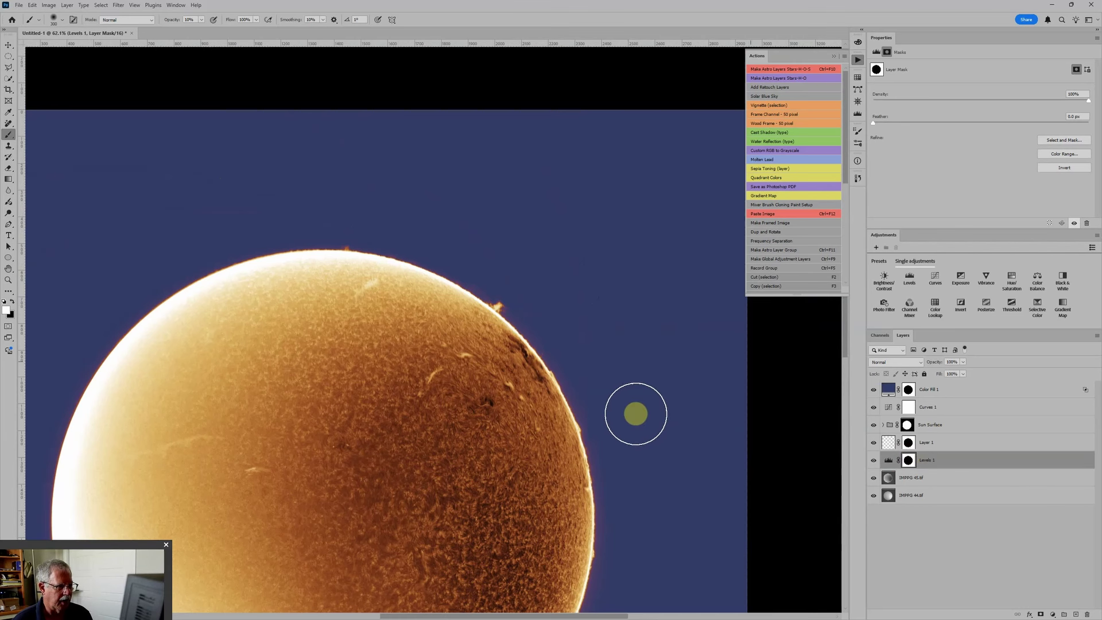
Step: Set the Levels 1 adjustment's white input level to 200 and check the prominences at the limb
scroll(565, 439, "down", 1)
scroll(566, 439, "down", 2)
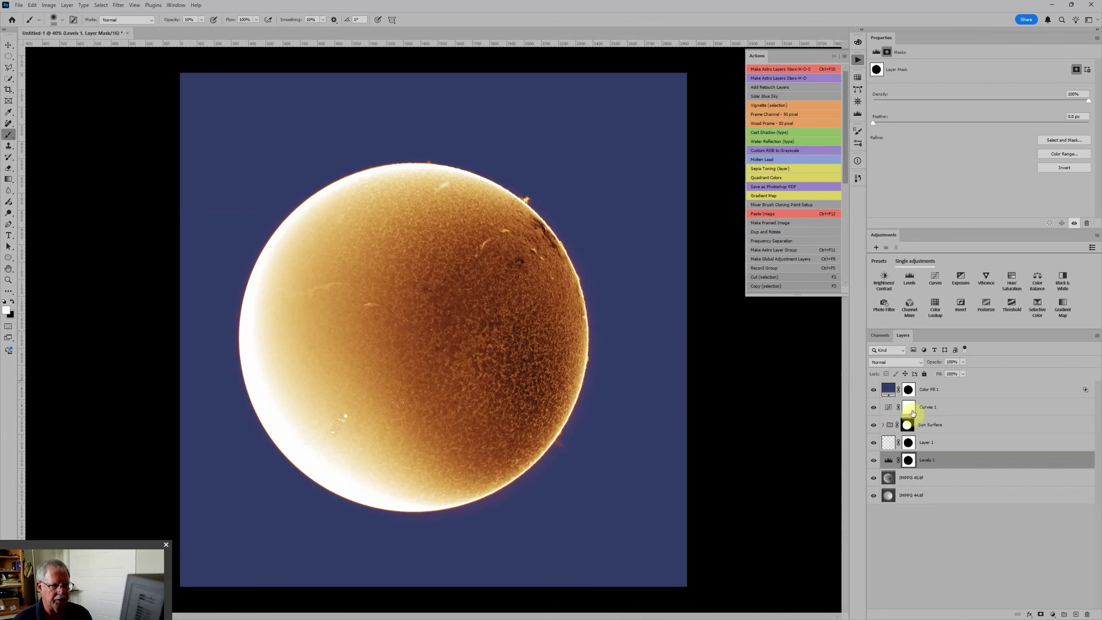
left_click(889, 461)
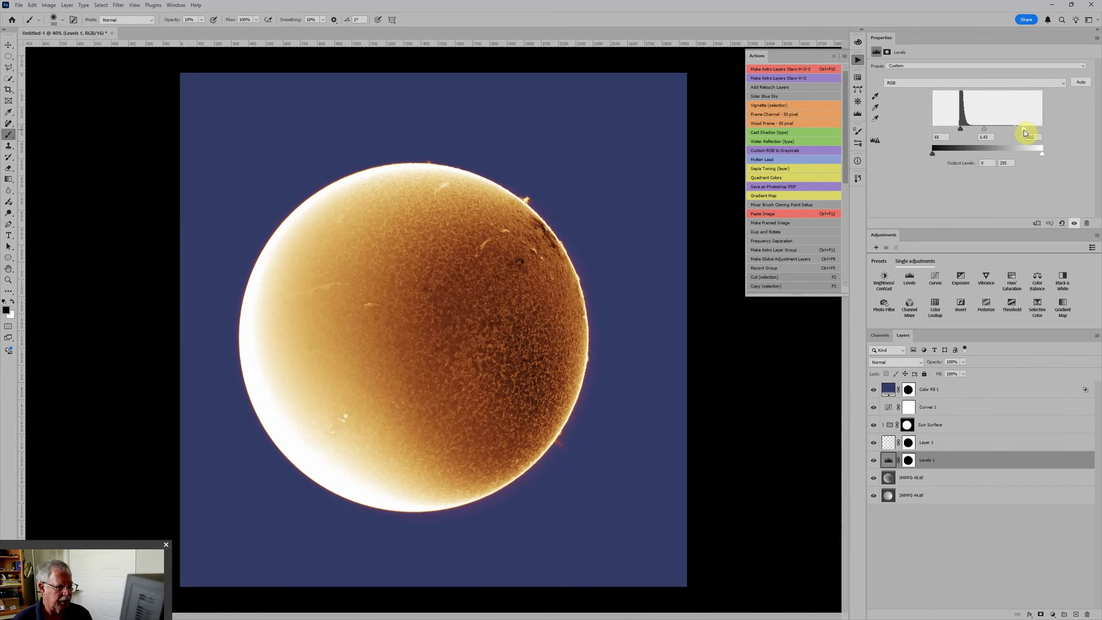
scroll(617, 440, "up", 6)
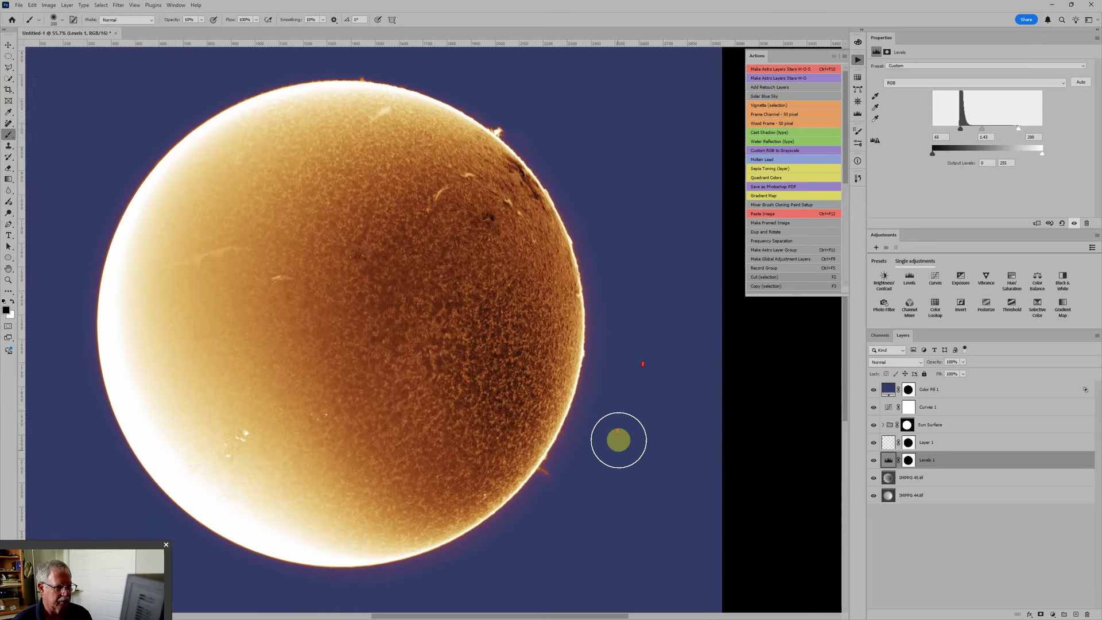
scroll(504, 457, "down", 5)
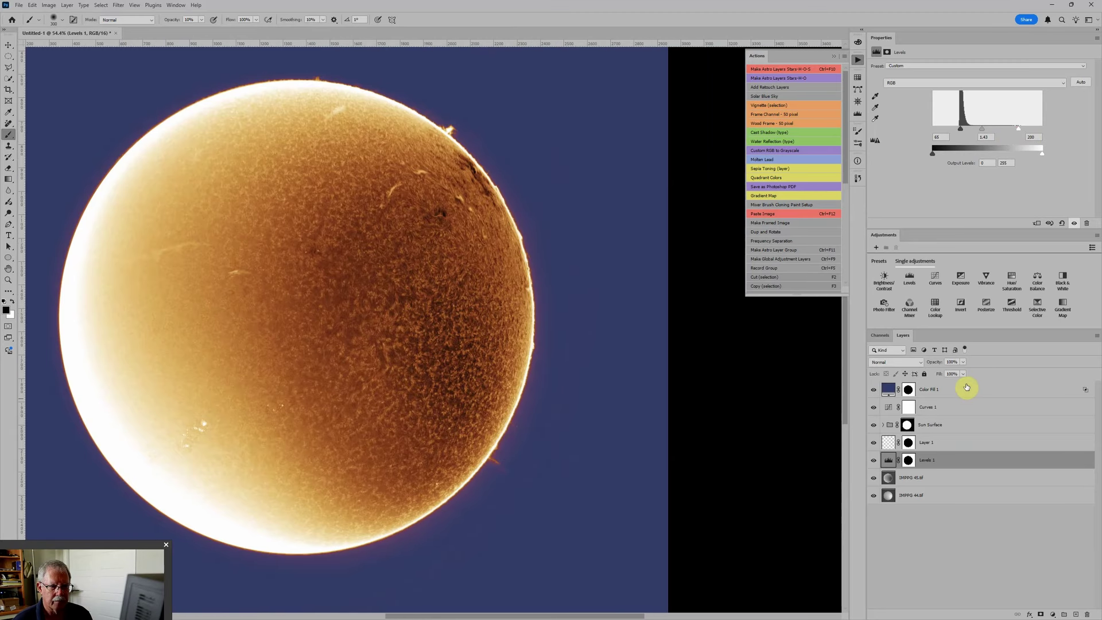
Step: Set the Color Fill 1 layer's blend mode to Screen and the Levels 1 adjustment's black input level to 74
left_click(965, 389)
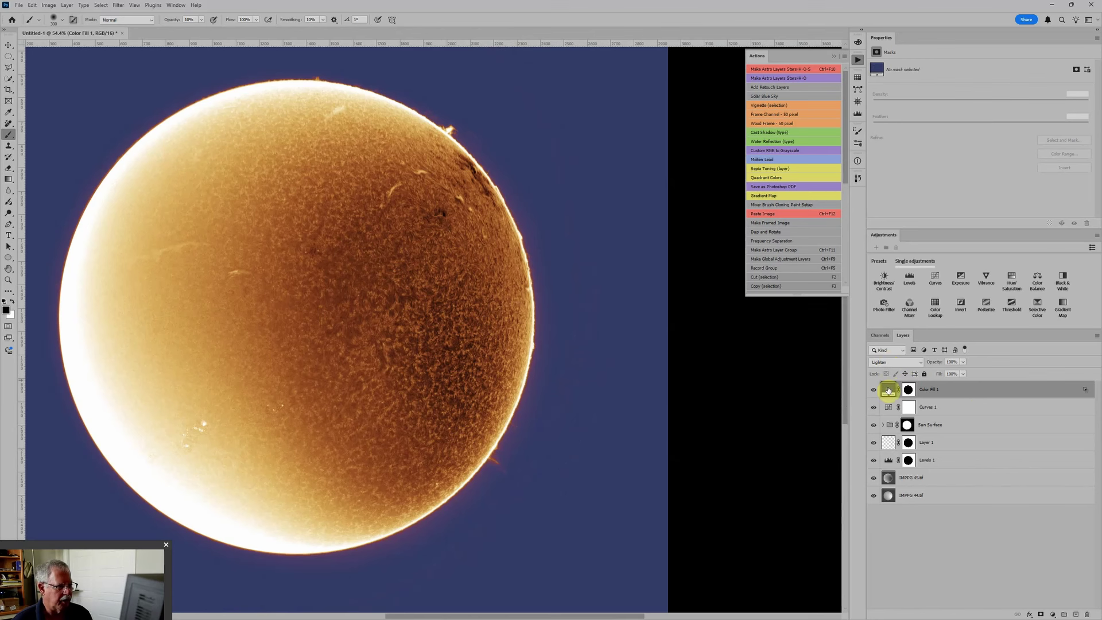
left_click(889, 366)
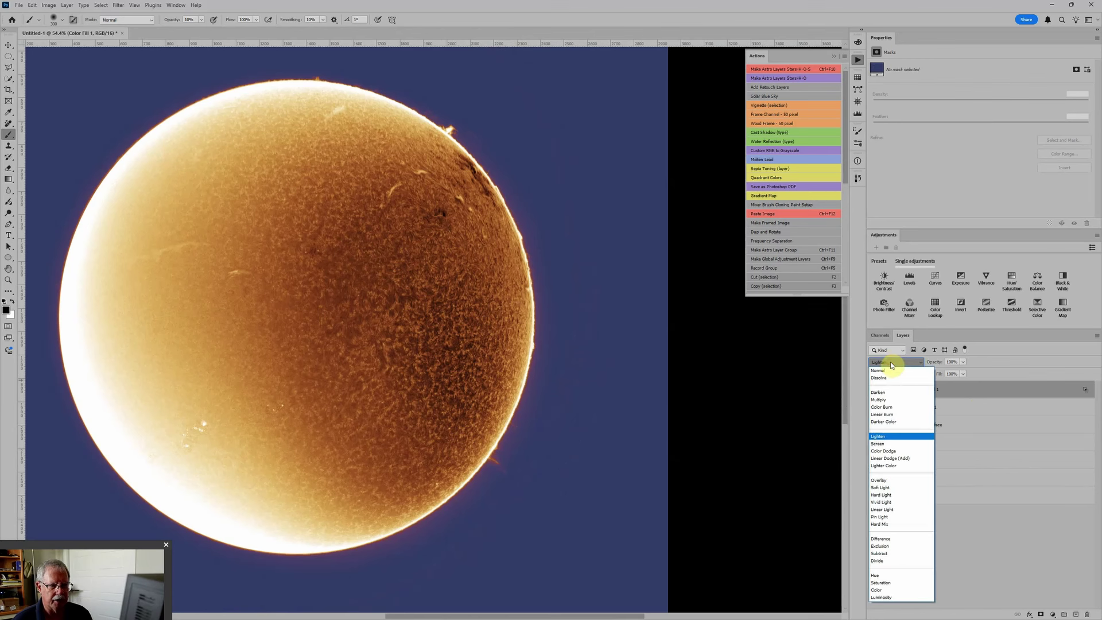
left_click(888, 447)
scroll(632, 419, "up", 2)
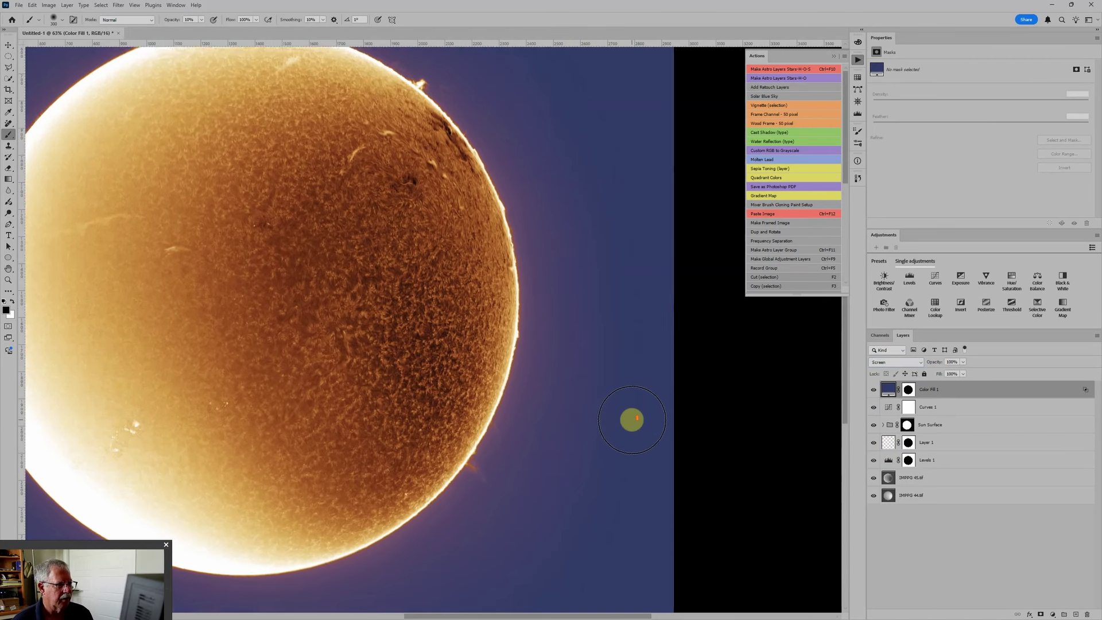
scroll(631, 420, "up", 1)
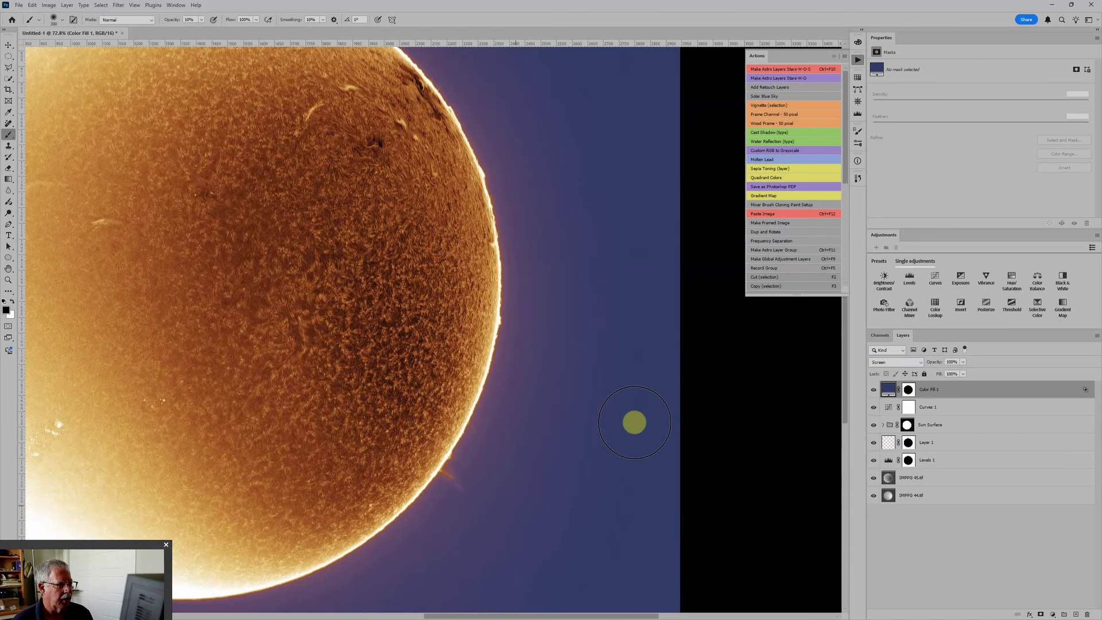
left_click(891, 458)
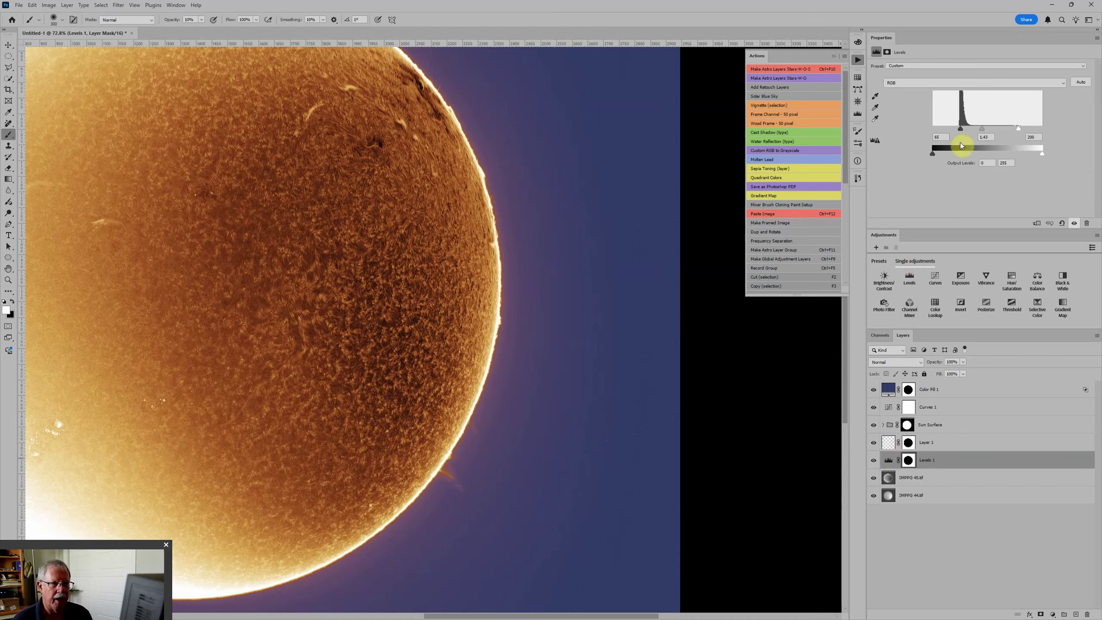
left_click_drag(962, 129, 963, 131)
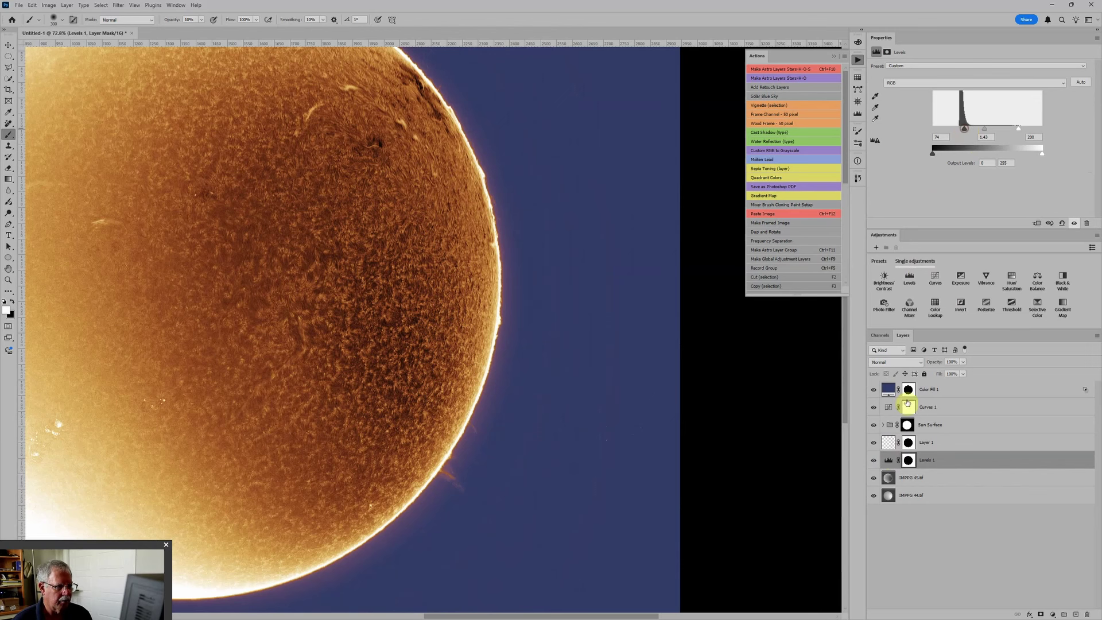
Step: Paint black at 10% opacity on Layer 1 just outside the right and upper-right limb and inspect the edge
left_click(894, 442)
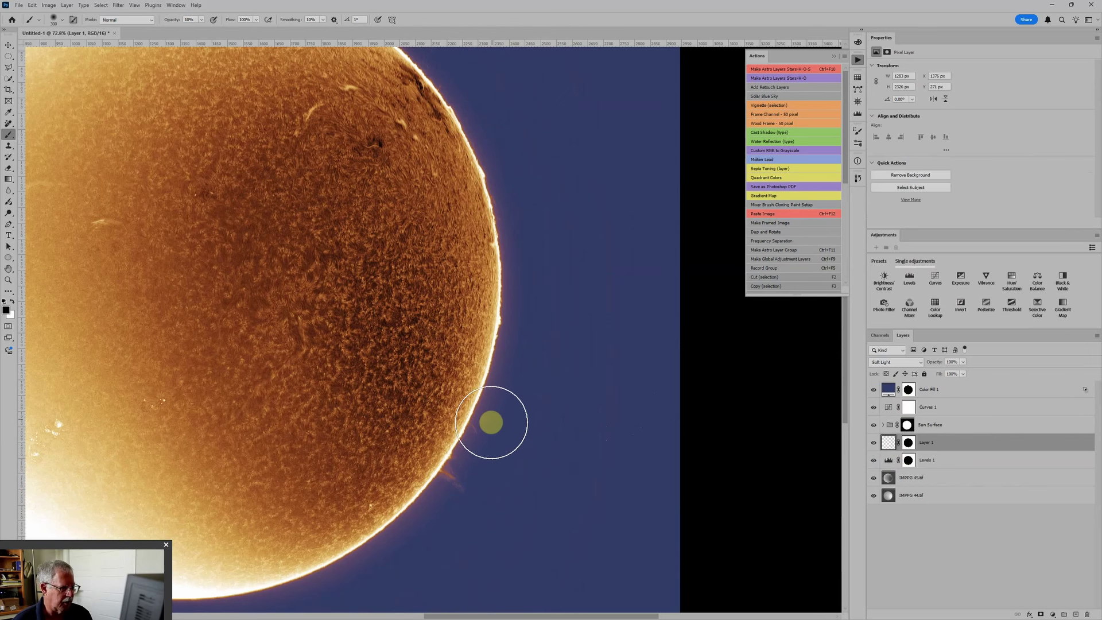
mouse_move(468, 433)
left_mouse_down()
mouse_move(373, 531)
mouse_move(271, 592)
mouse_move(501, 348)
mouse_move(501, 260)
left_mouse_up()
left_click_drag(514, 219, 566, 517)
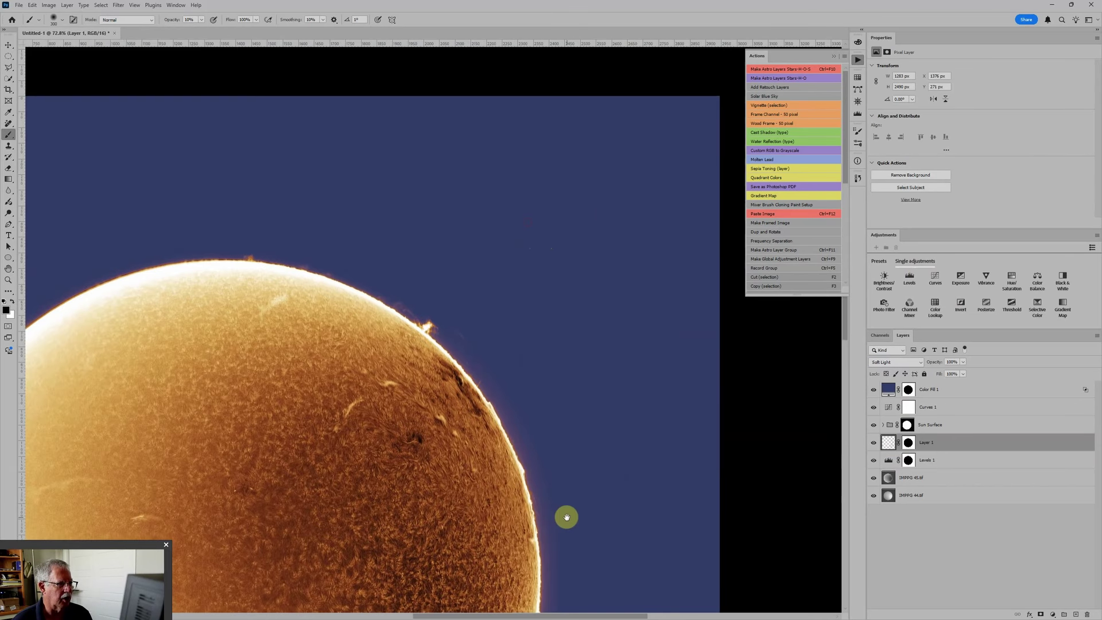
mouse_move(491, 397)
left_mouse_down()
mouse_move(472, 365)
mouse_move(422, 346)
mouse_move(352, 276)
left_mouse_up()
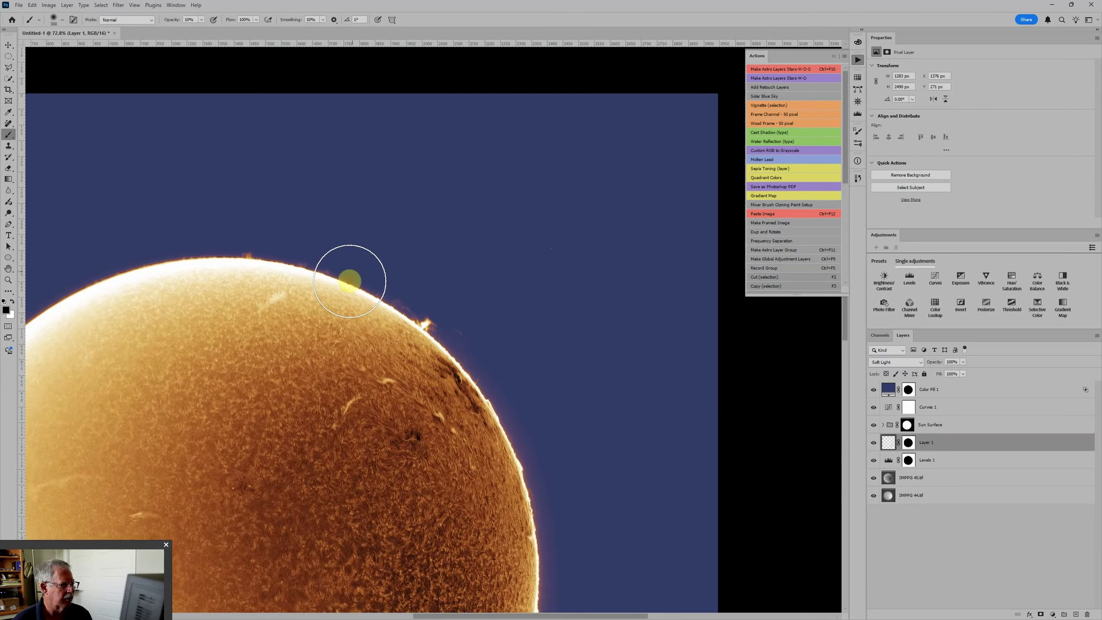
scroll(415, 310, "up", 1)
scroll(369, 290, "up", 1)
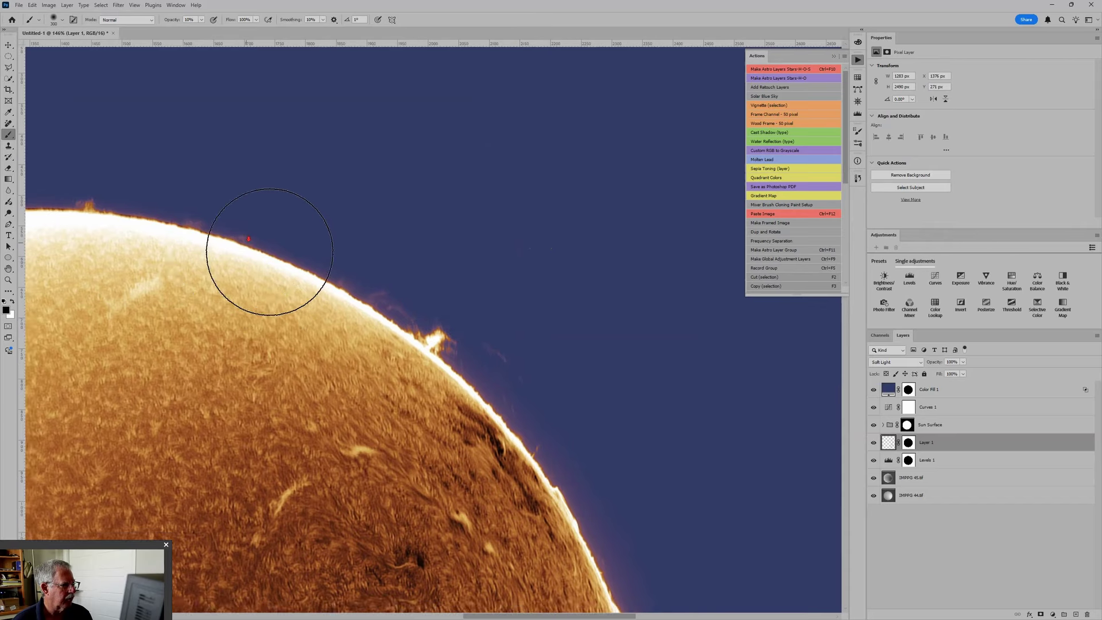
scroll(371, 257, "down", 2)
scroll(449, 271, "down", 2)
scroll(586, 365, "up", 1)
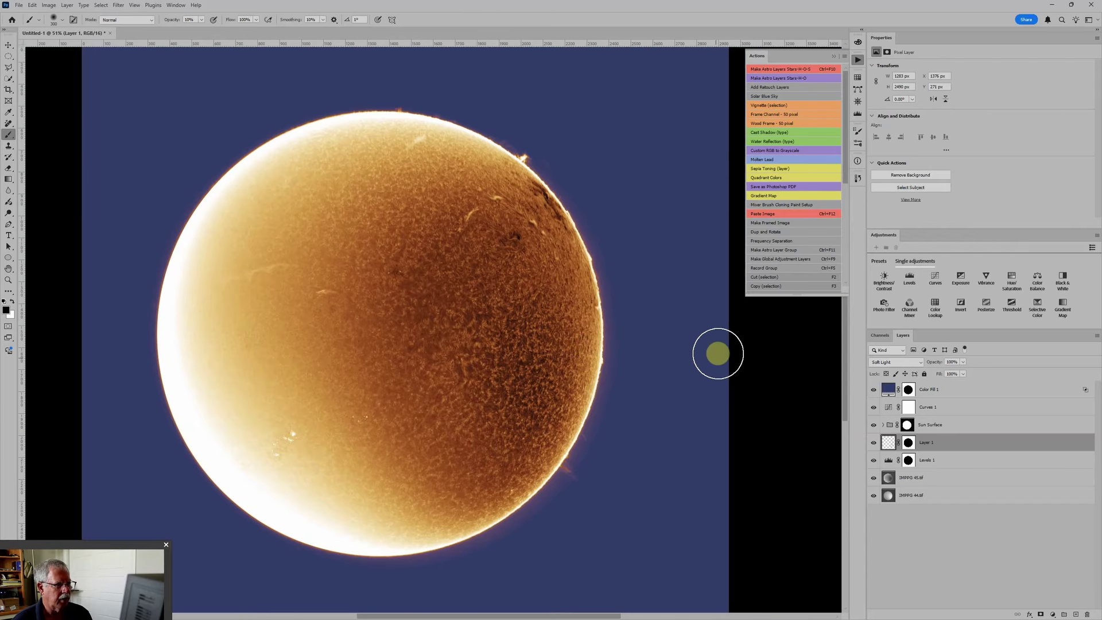
scroll(658, 351, "down", 1)
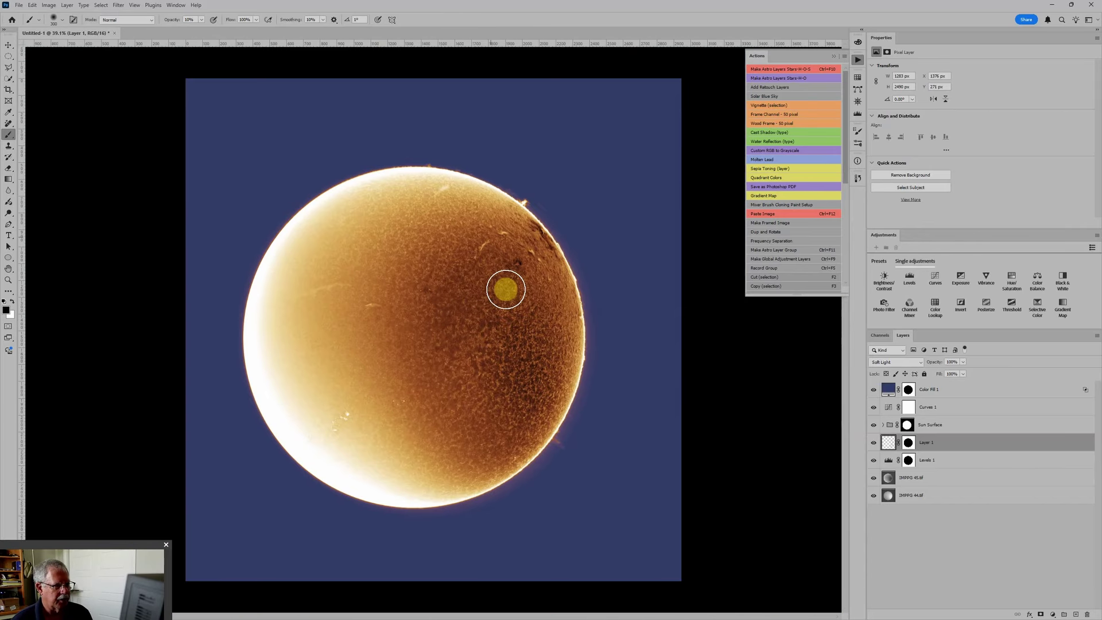
Step: Create a new empty layer above Levels 3 in the Sun Surface group and set its blend mode to Soft Light
left_click(883, 425)
left_click(966, 443)
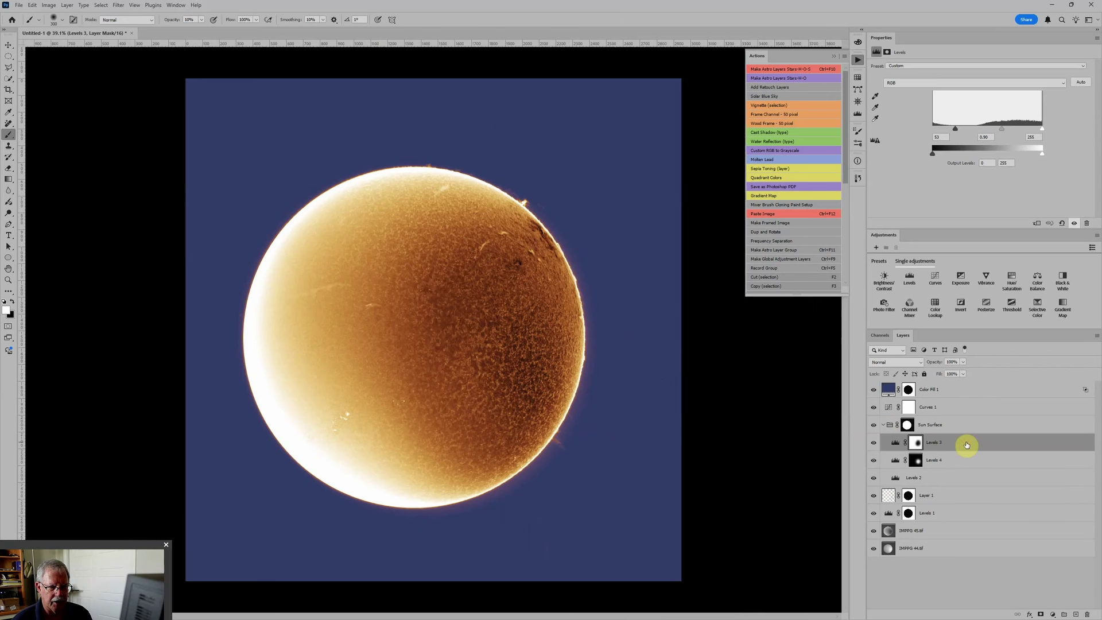
left_click(1075, 615)
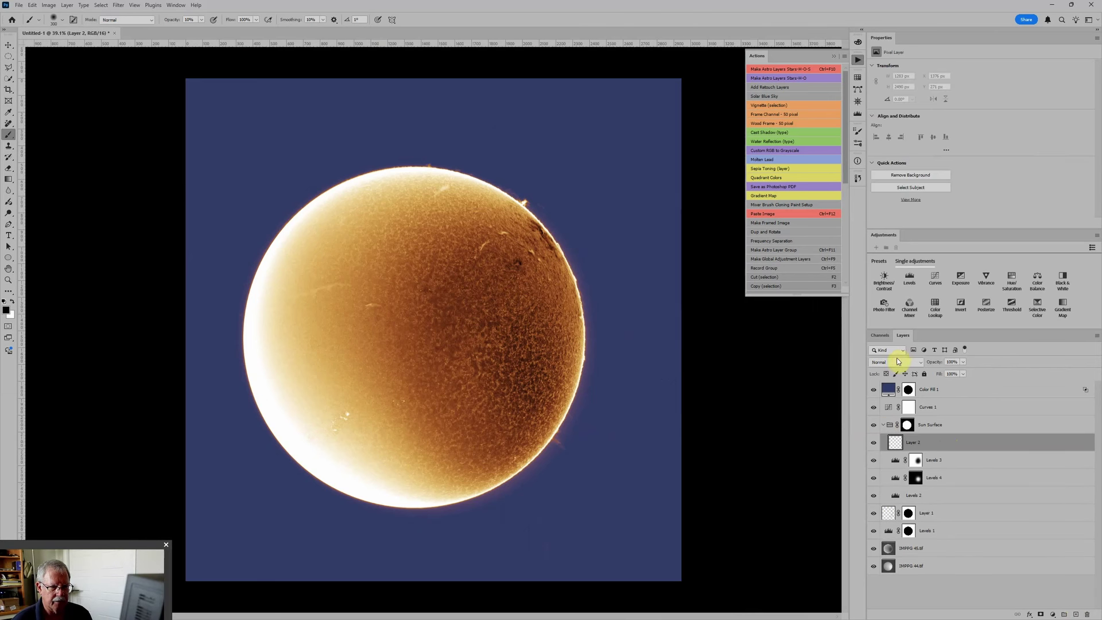
left_click(899, 361)
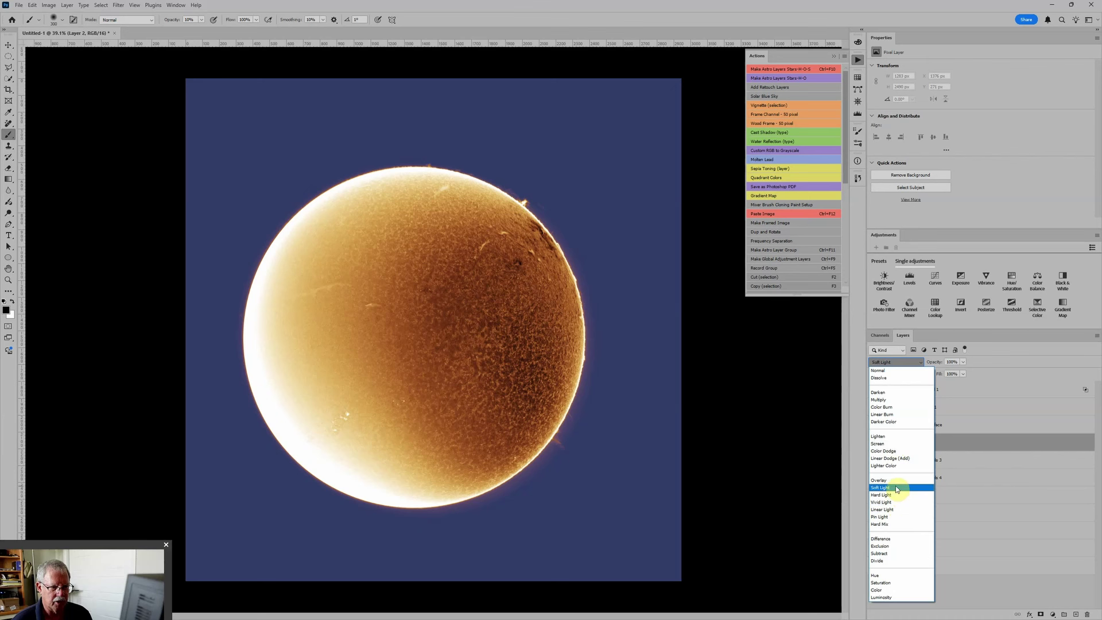
left_click(897, 488)
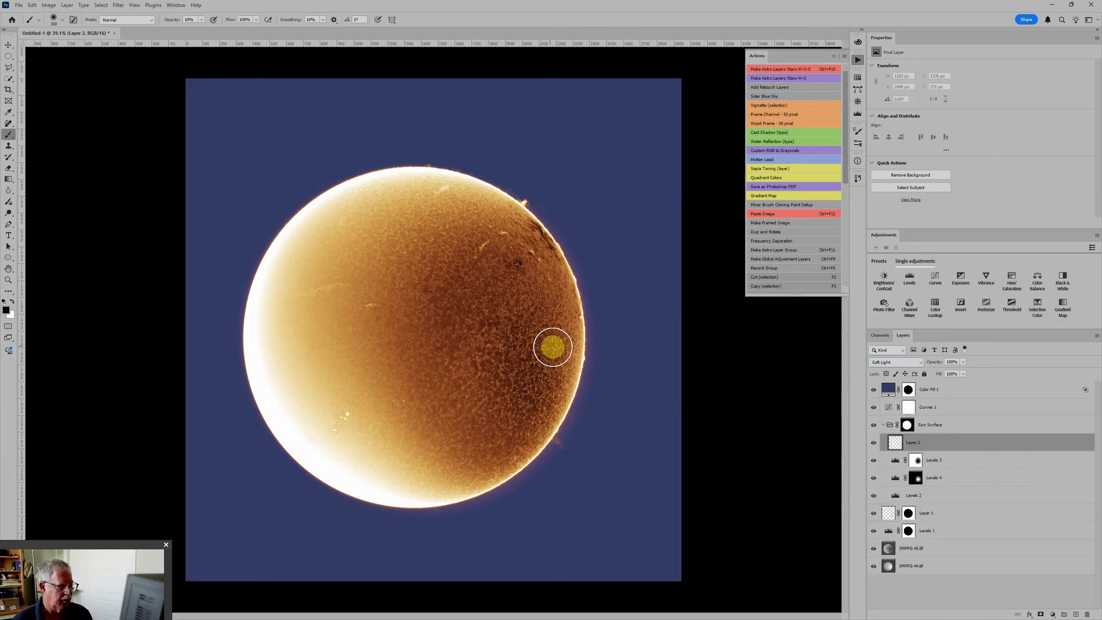
Step: Enlarge the brush to about 700 px and paint white on Layer 2 over the dark right part of the disk
key("bracketright")
key("bracketright")
key("bracketright")
key("bracketright")
key("x")
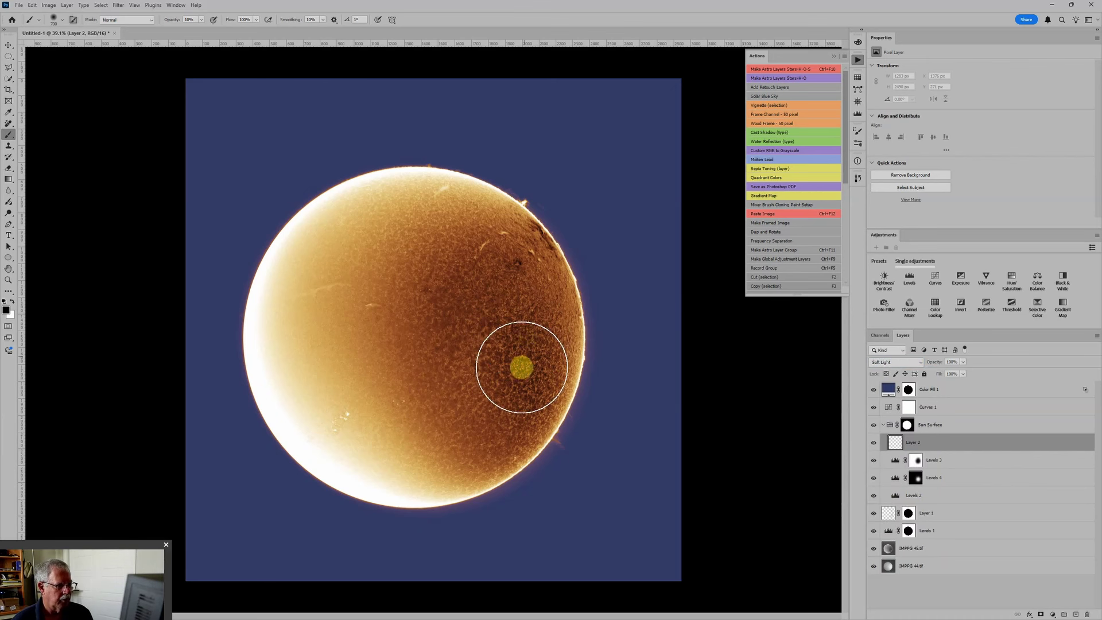
mouse_move(509, 286)
left_mouse_down()
mouse_move(478, 292)
mouse_move(462, 314)
mouse_move(541, 371)
mouse_move(524, 369)
mouse_move(520, 350)
mouse_move(520, 410)
mouse_move(512, 309)
mouse_move(449, 281)
mouse_move(430, 378)
mouse_move(451, 376)
mouse_move(510, 234)
mouse_move(549, 338)
mouse_move(546, 377)
left_mouse_up()
Step: Paint on Layer 2 with black and white at 10% opacity to even out the disk's tones, darkening its bright upper area
key("x")
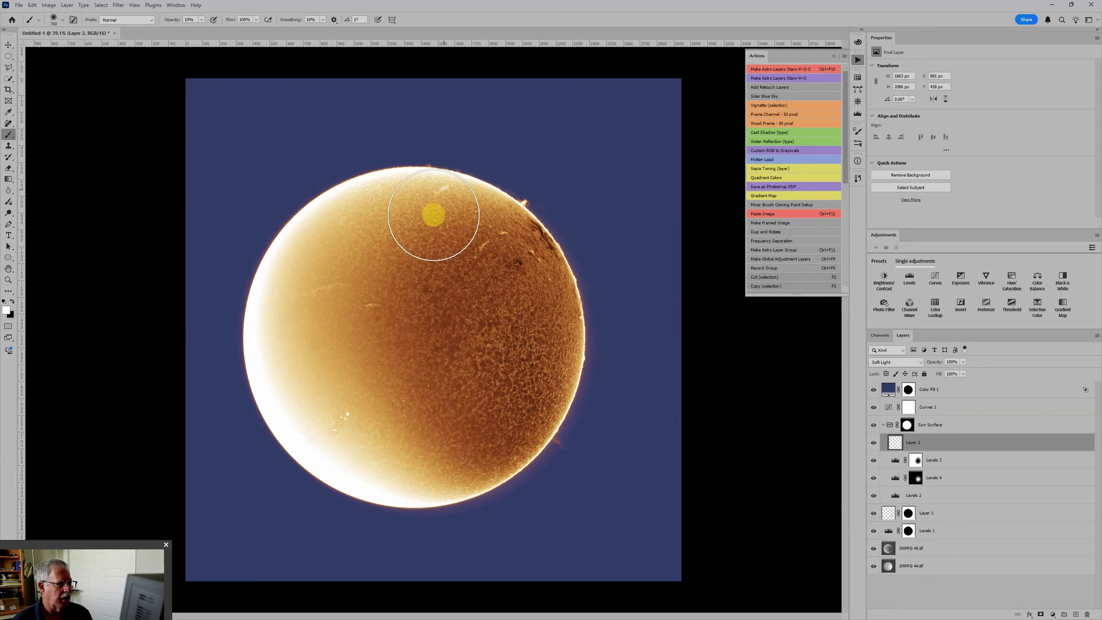
mouse_move(433, 212)
left_mouse_down()
mouse_move(450, 198)
mouse_move(411, 222)
mouse_move(414, 209)
mouse_move(369, 305)
mouse_move(383, 441)
mouse_move(431, 506)
mouse_move(439, 491)
mouse_move(332, 232)
mouse_move(488, 188)
mouse_move(417, 180)
mouse_move(461, 185)
mouse_move(410, 189)
mouse_move(439, 188)
mouse_move(424, 181)
mouse_move(360, 202)
mouse_move(341, 232)
mouse_move(461, 170)
mouse_move(460, 190)
mouse_move(447, 188)
mouse_move(388, 259)
mouse_move(495, 237)
mouse_move(479, 223)
mouse_move(553, 300)
mouse_move(566, 338)
mouse_move(539, 277)
mouse_move(563, 289)
mouse_move(552, 383)
mouse_move(522, 416)
left_mouse_up()
key("x")
key("x")
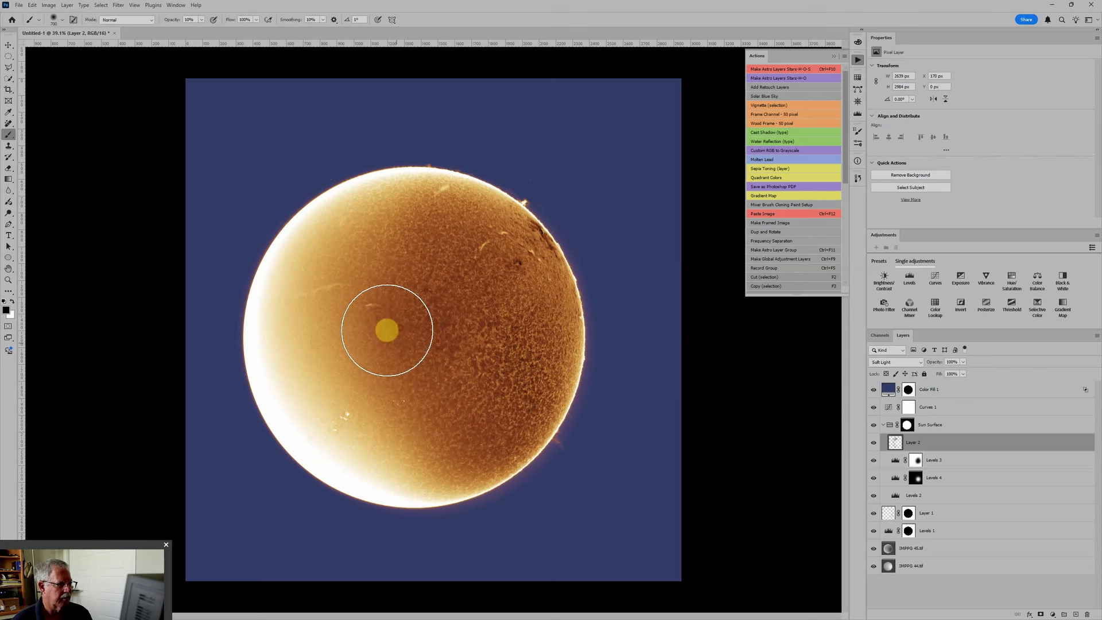
scroll(615, 352, "up", 2)
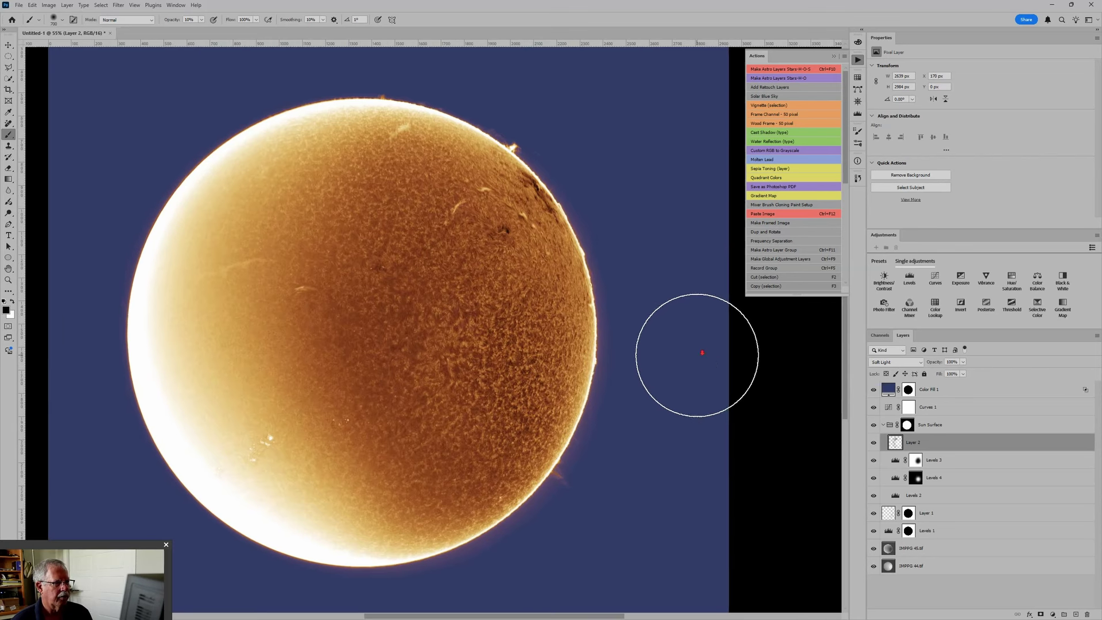
scroll(697, 348, "down", 2)
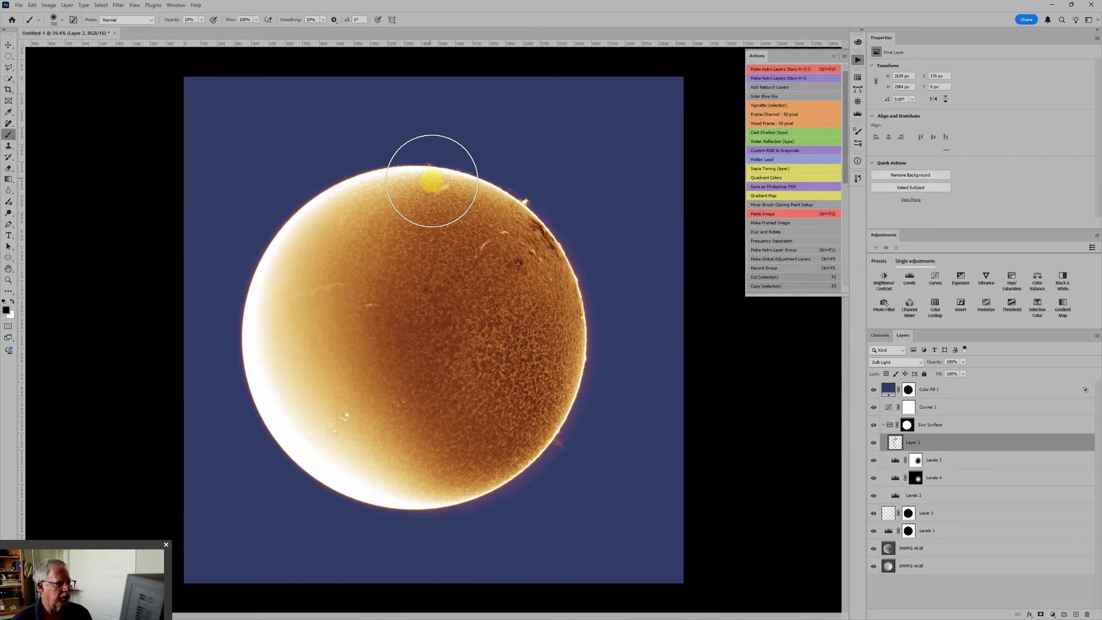
mouse_move(431, 177)
left_mouse_down()
mouse_move(465, 186)
mouse_move(405, 185)
left_mouse_up()
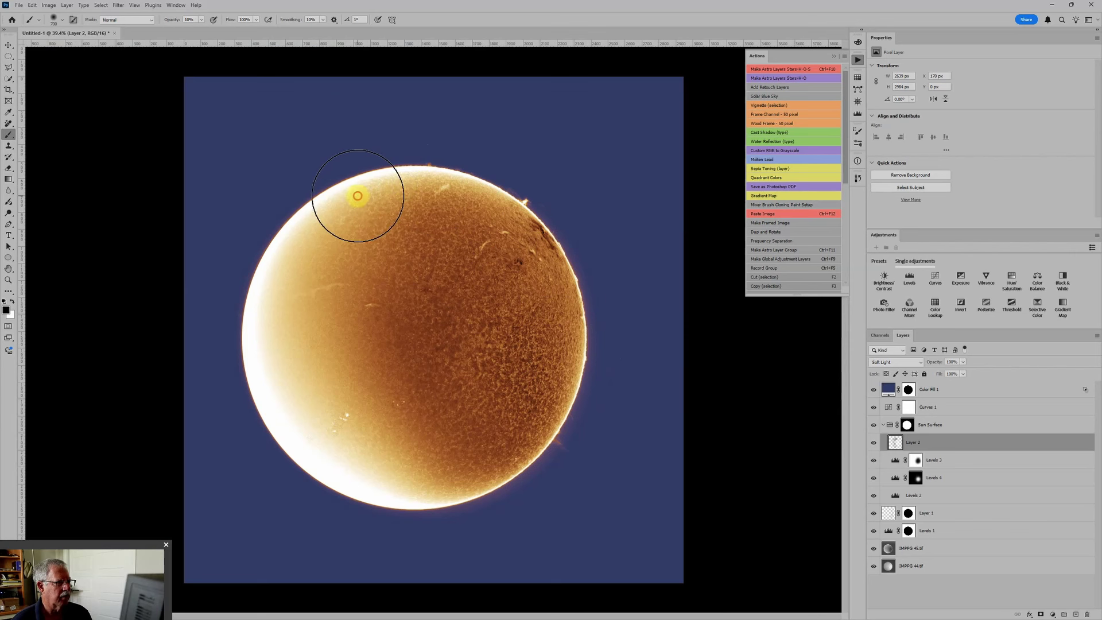
Step: Set the crop ratio to 1:1 (Square) and frame the disk's upper-right quarter with a box about 1237 px square
key("c")
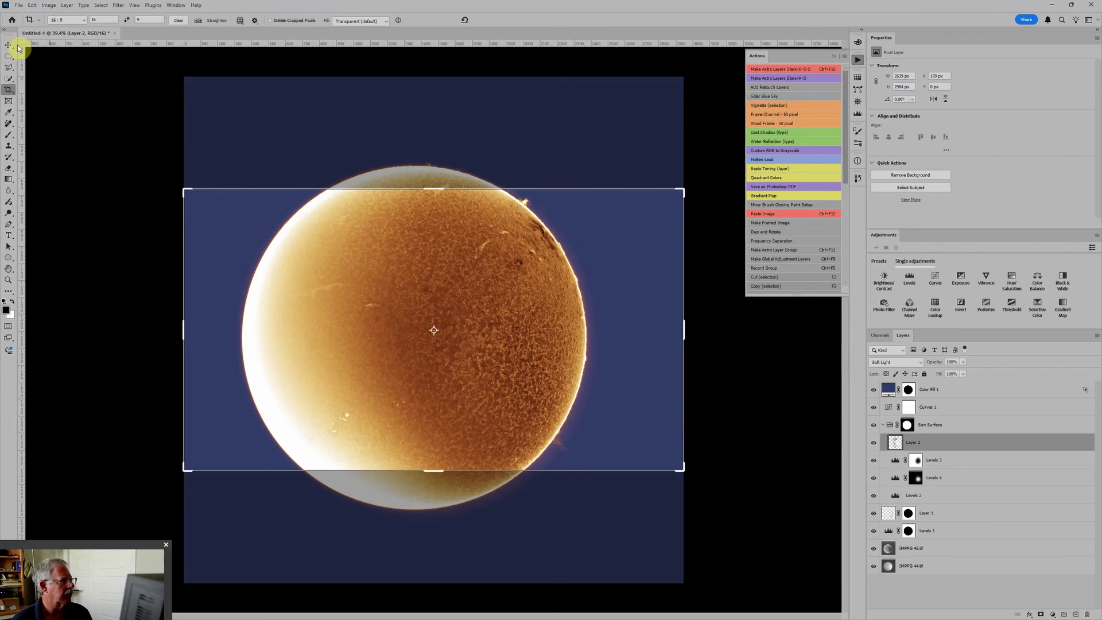
left_click(85, 21)
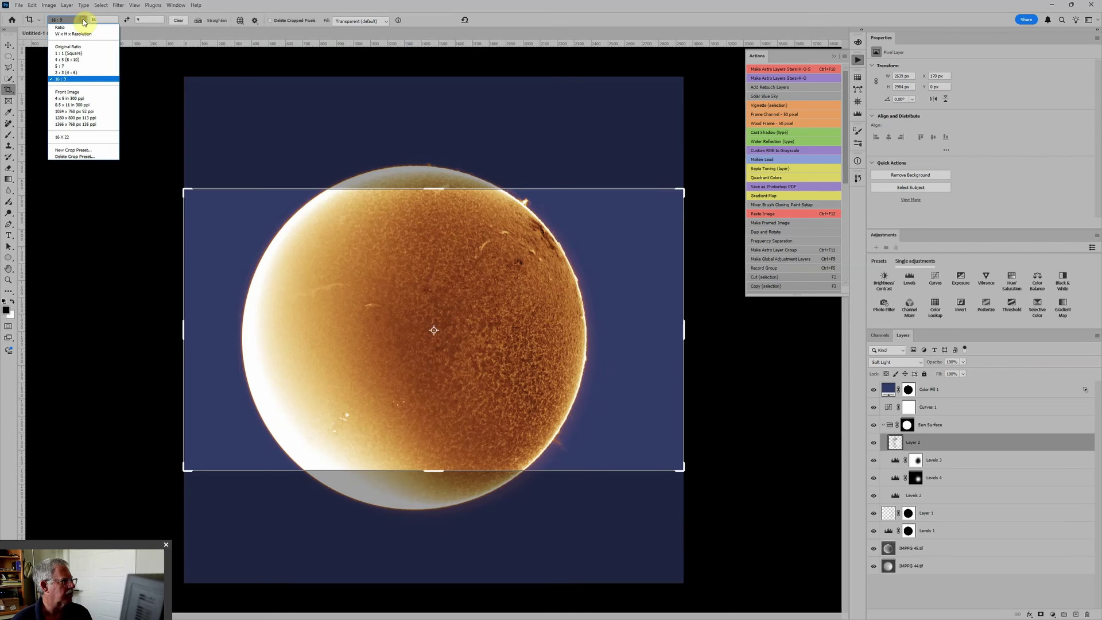
left_click(79, 53)
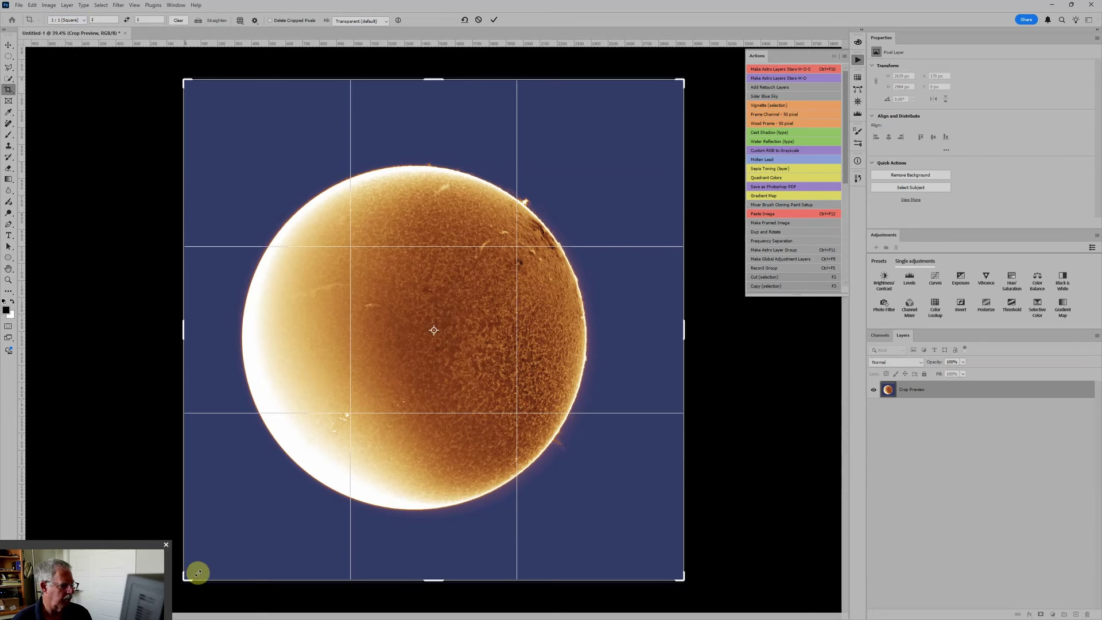
left_click_drag(185, 580, 412, 353)
left_click_drag(314, 453, 332, 436)
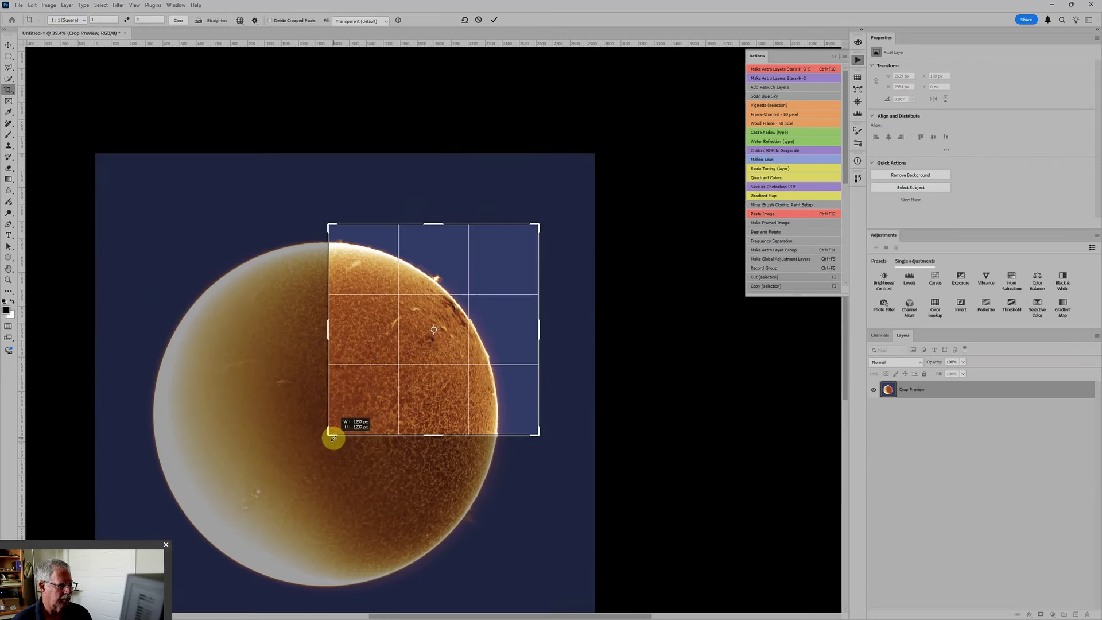
left_click_drag(375, 402, 411, 394)
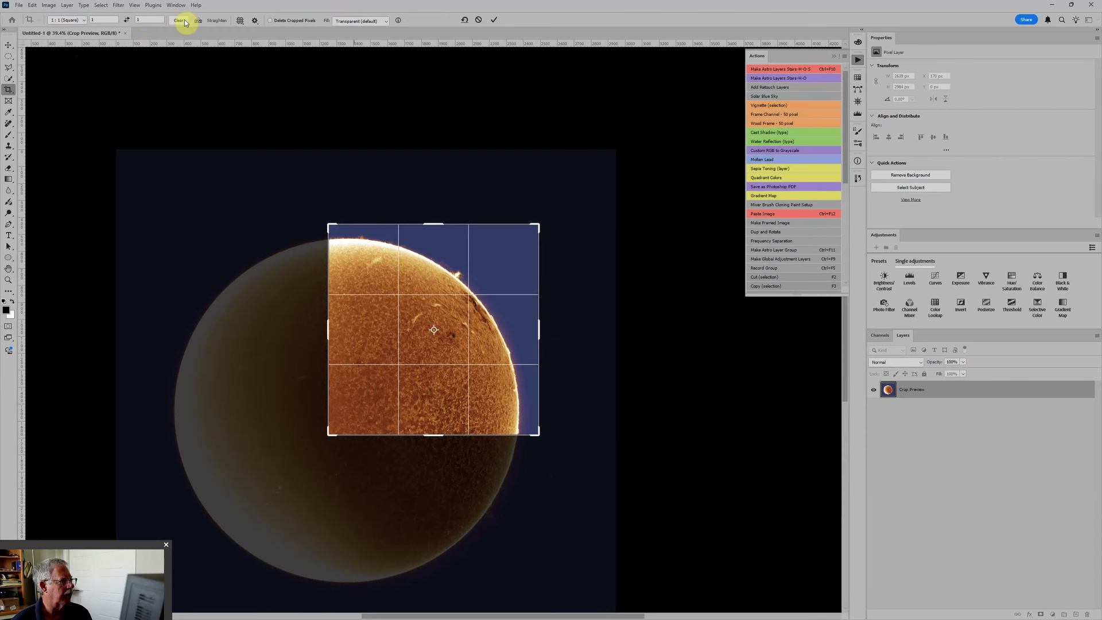
Step: Clear the crop ratio, extend the crop frame vertically to take in most of the right half of the disk, and apply it
left_click_drag(438, 438, 431, 487)
left_click_drag(422, 421, 424, 421)
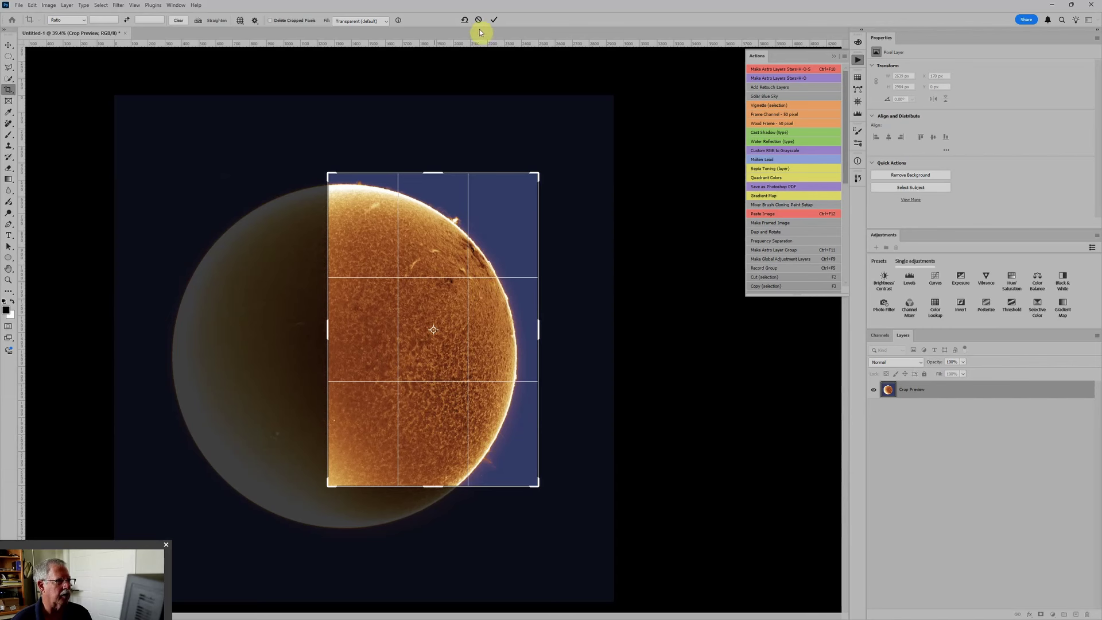
key("Return")
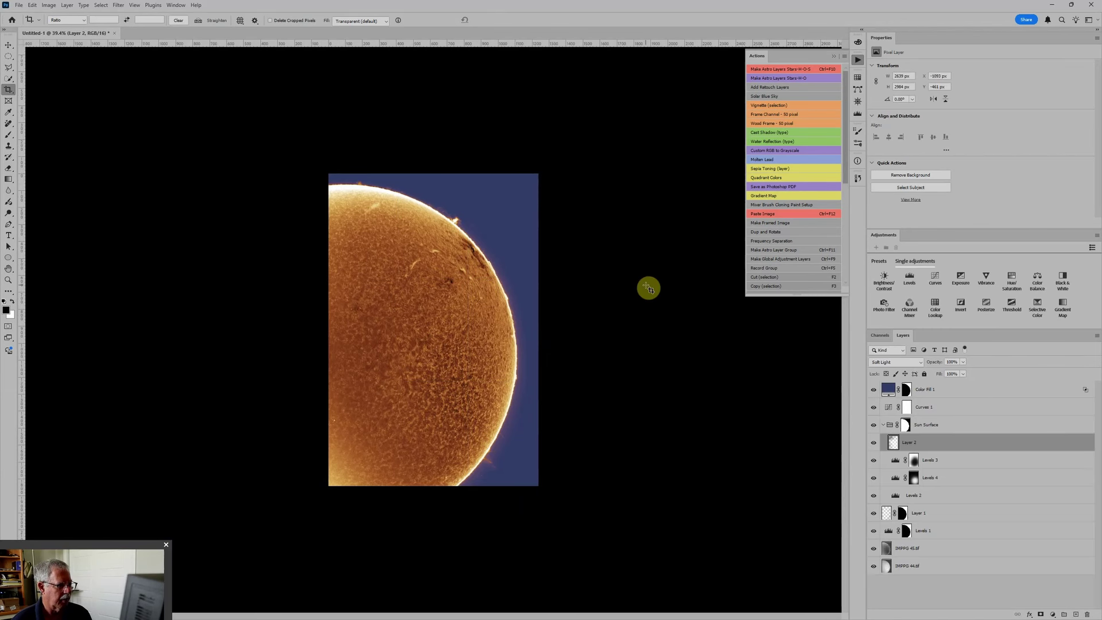
Step: Paint black at 10% opacity on Layer 2 to darken the bright lower-left corner of the cropped sun
scroll(597, 373, "up", 2)
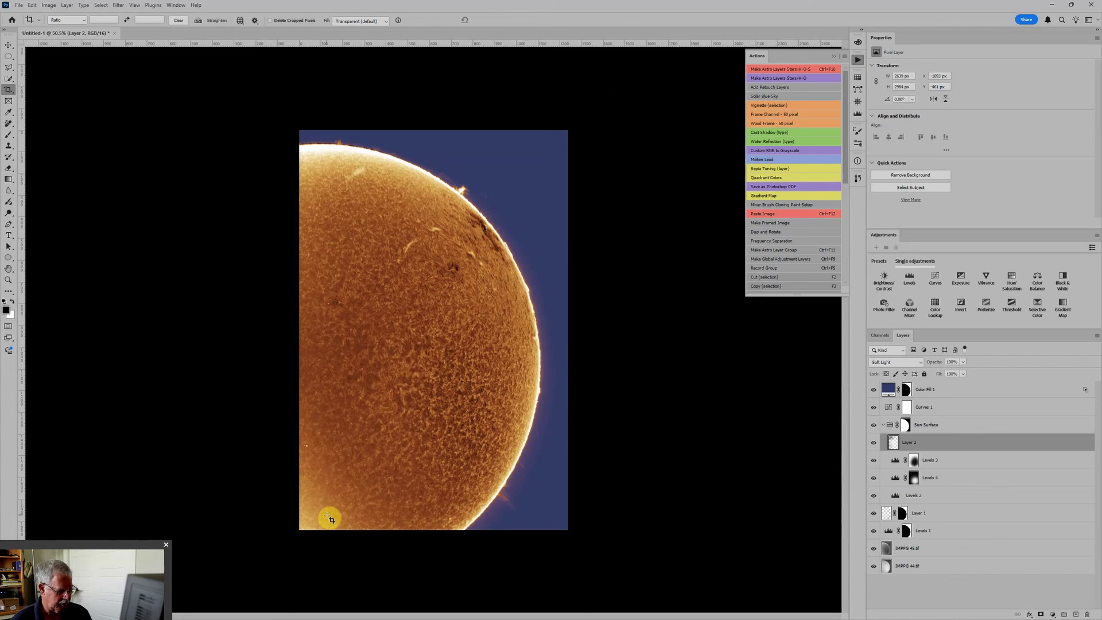
key("b")
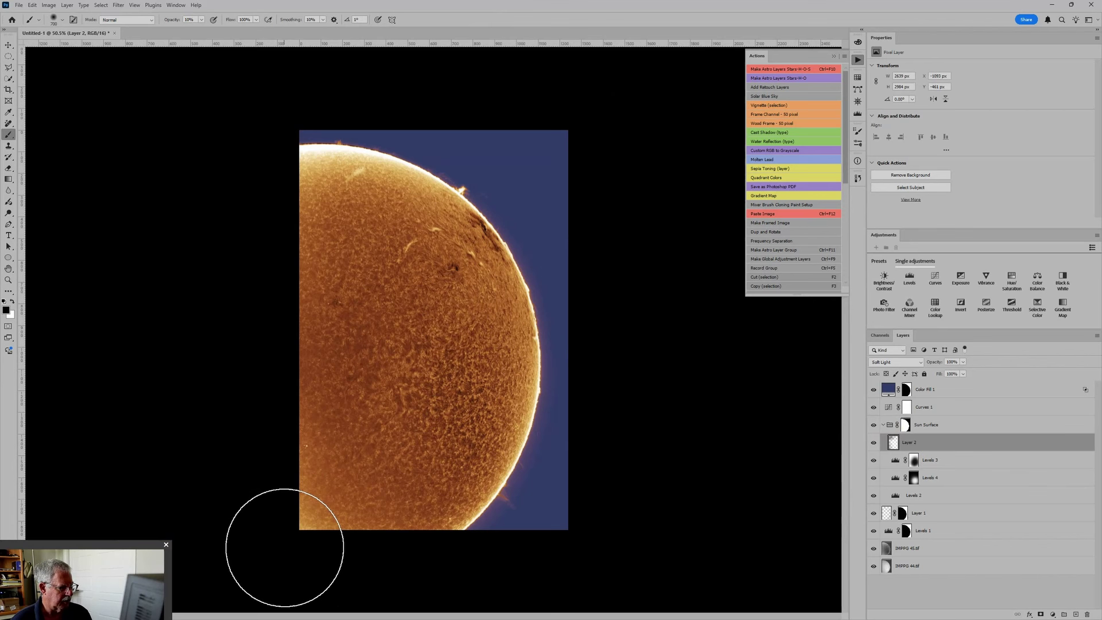
mouse_move(285, 547)
left_mouse_down()
mouse_move(266, 234)
mouse_move(283, 170)
mouse_move(249, 386)
mouse_move(255, 584)
mouse_move(271, 542)
left_mouse_up()
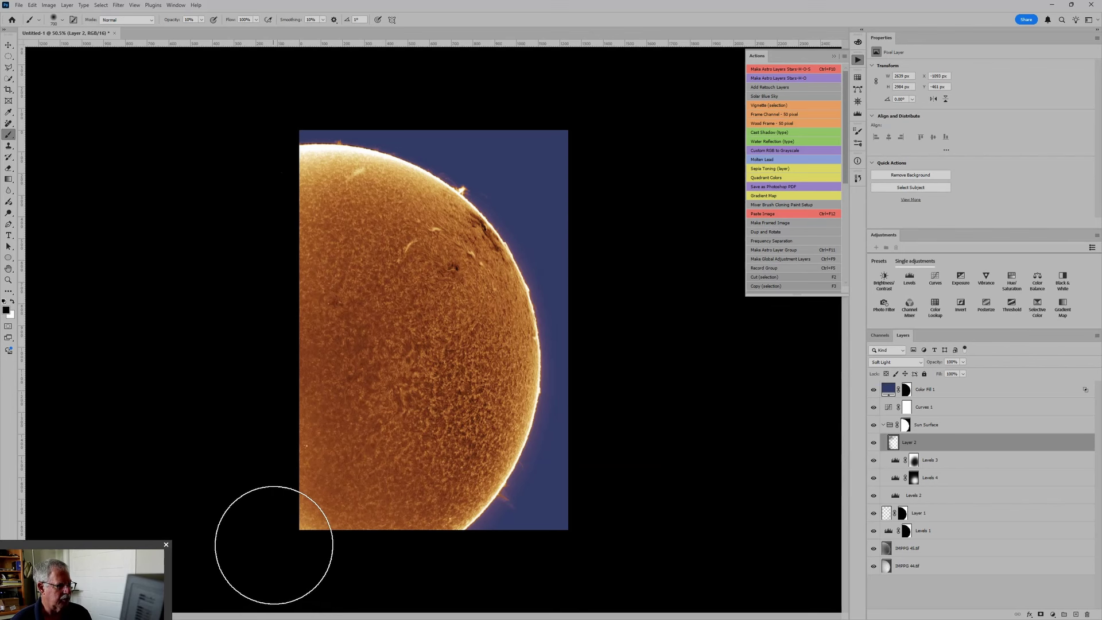
Step: Crop a thin strip off the image's left edge and inspect the result up close
key("c")
left_click_drag(299, 333, 304, 333)
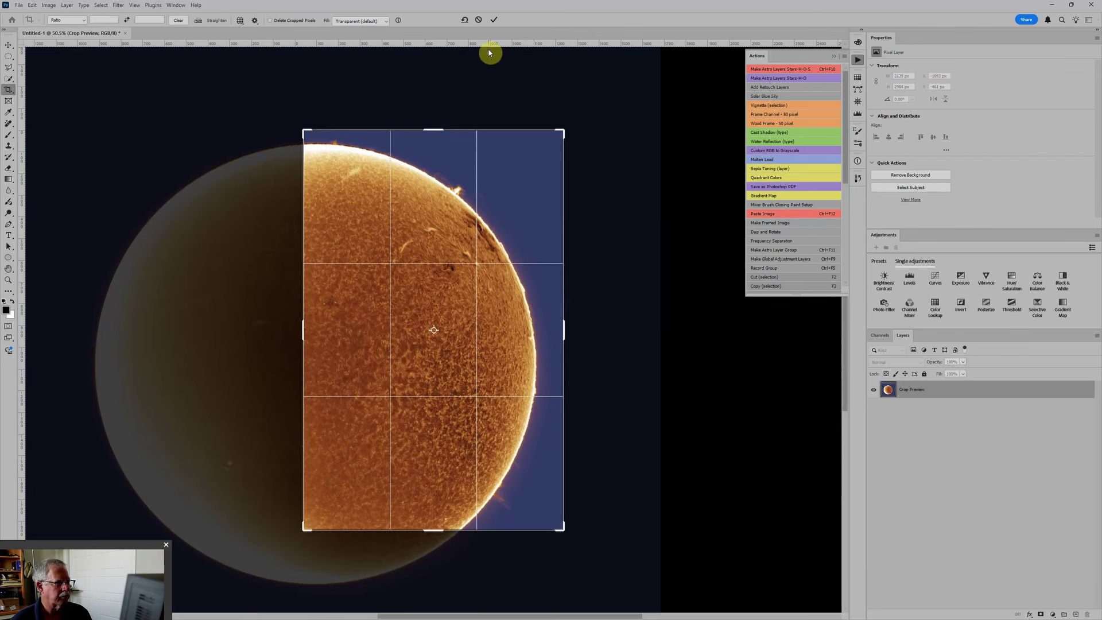
key("Return")
scroll(536, 411, "up", 4)
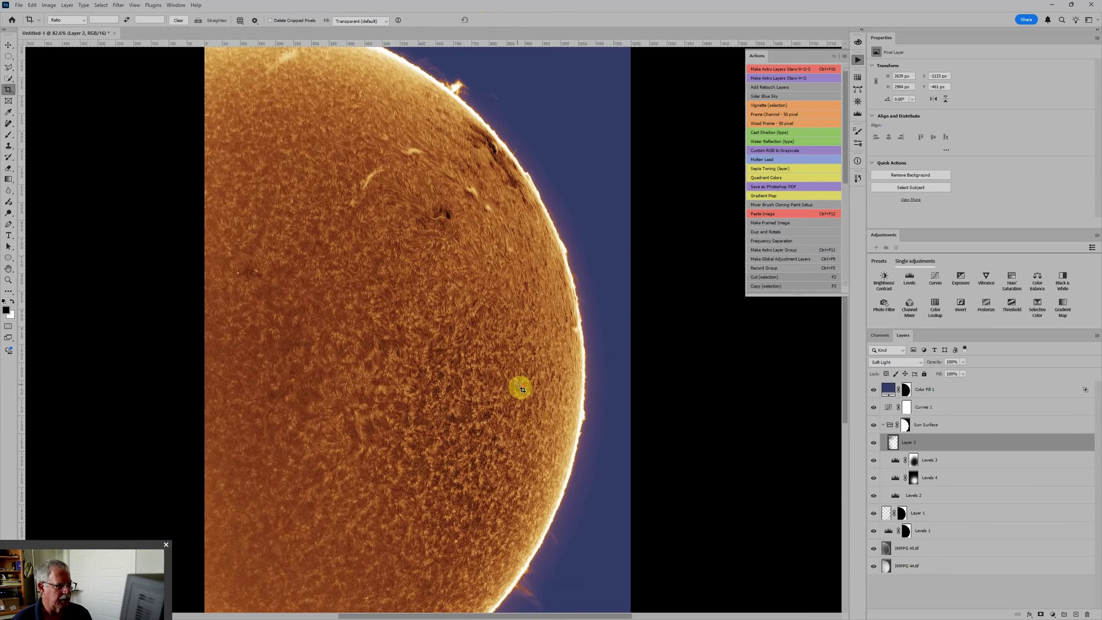
scroll(520, 388, "up", 2)
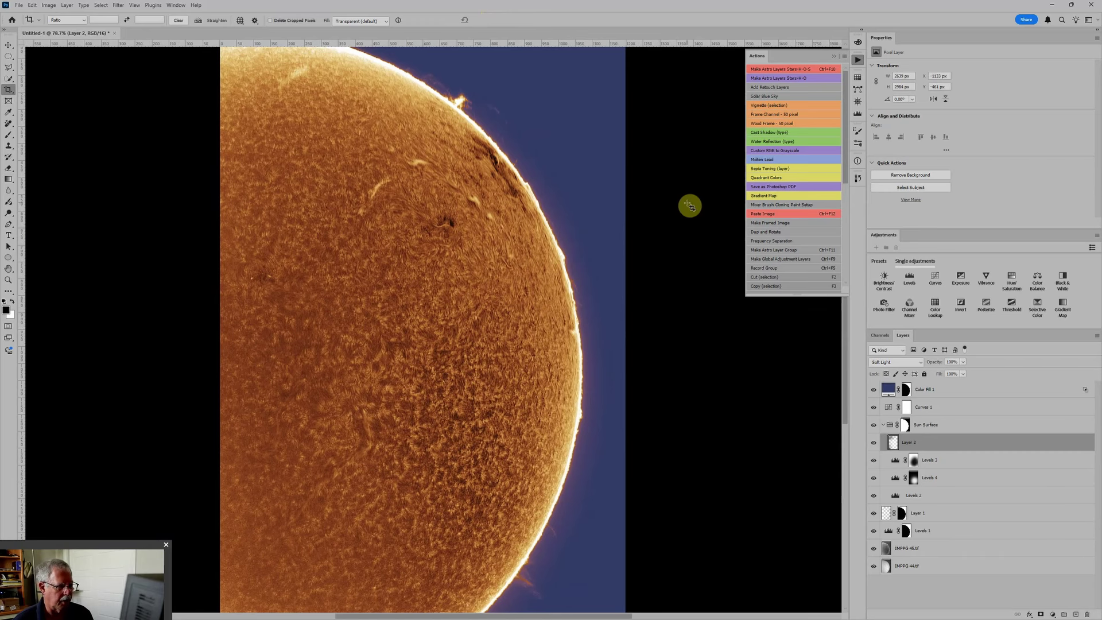
scroll(637, 208, "down", 3)
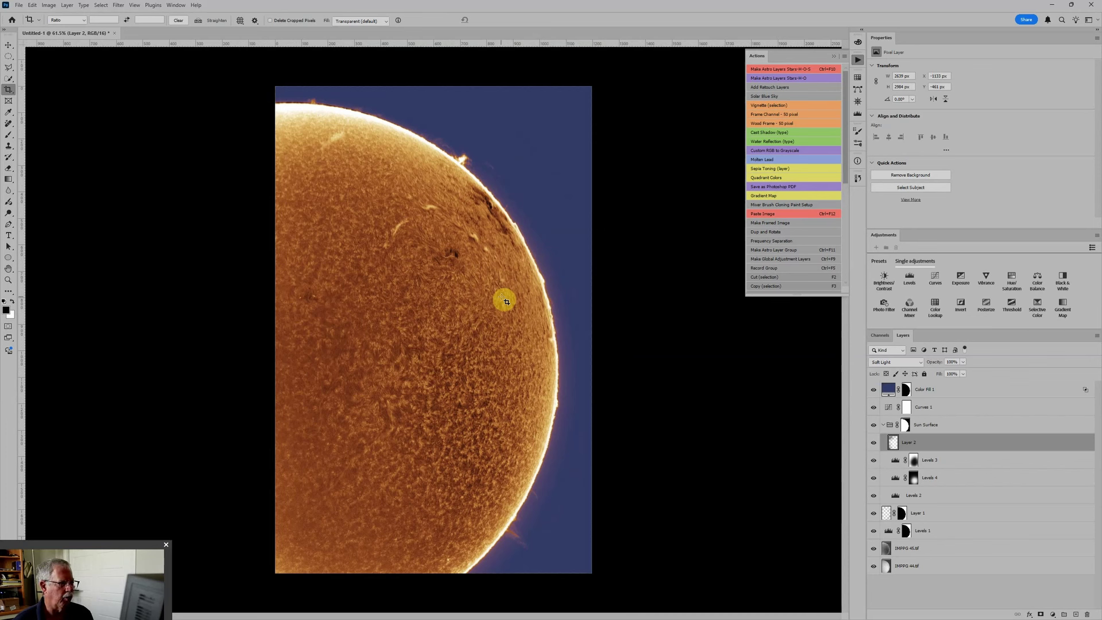
Step: Place Earth to Scale.psd above Curves 1 at 100% size as an embedded smart object
left_click(961, 412)
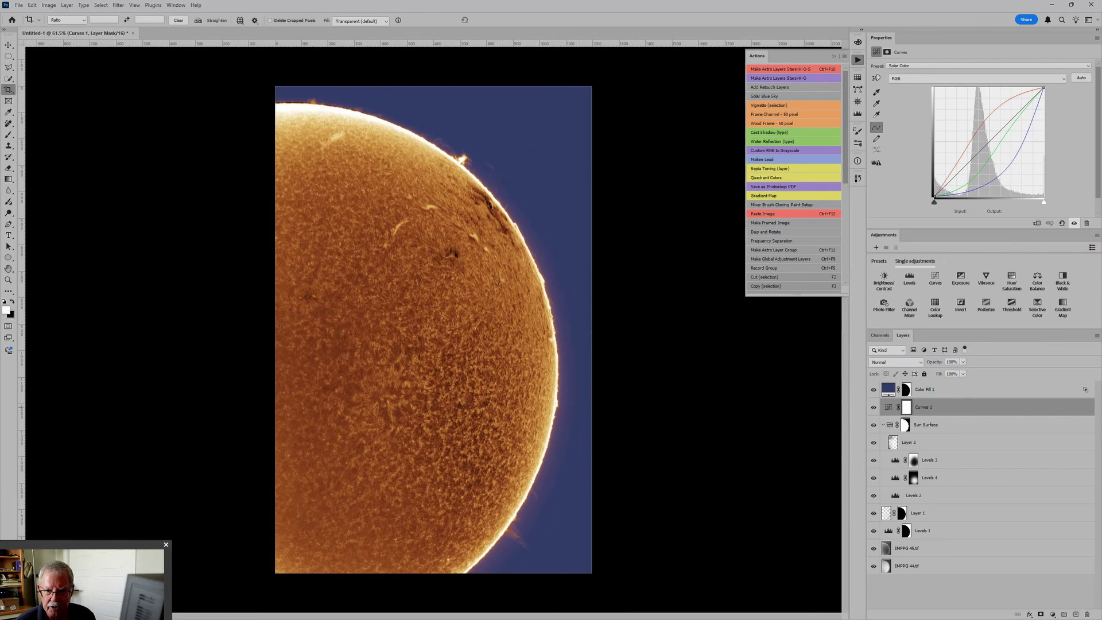
left_click_drag(656, 230, 453, 292)
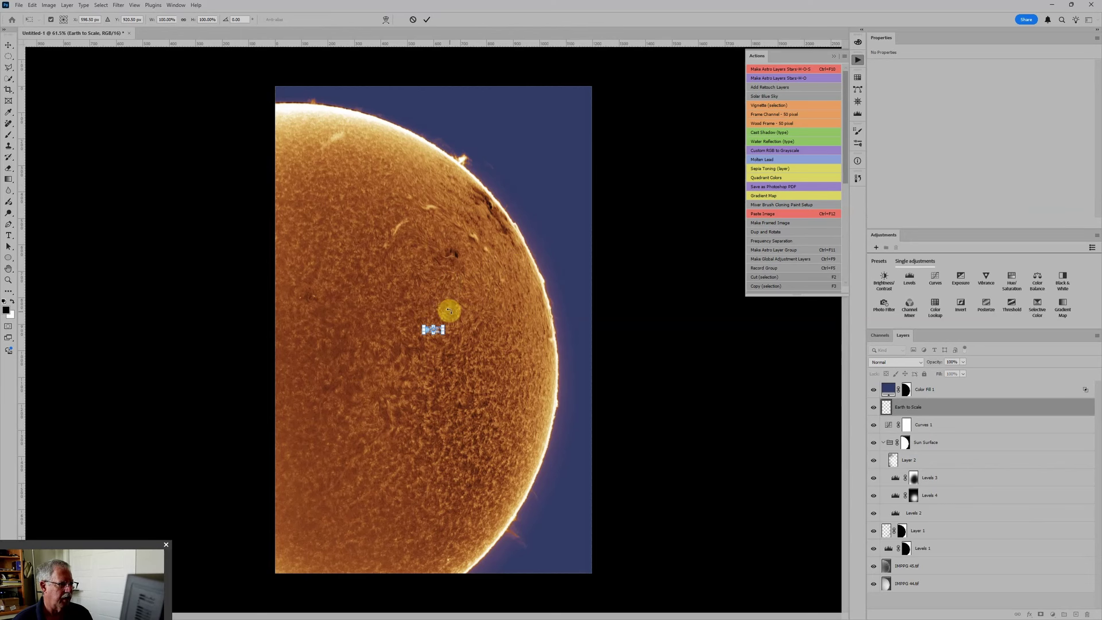
left_click(426, 22)
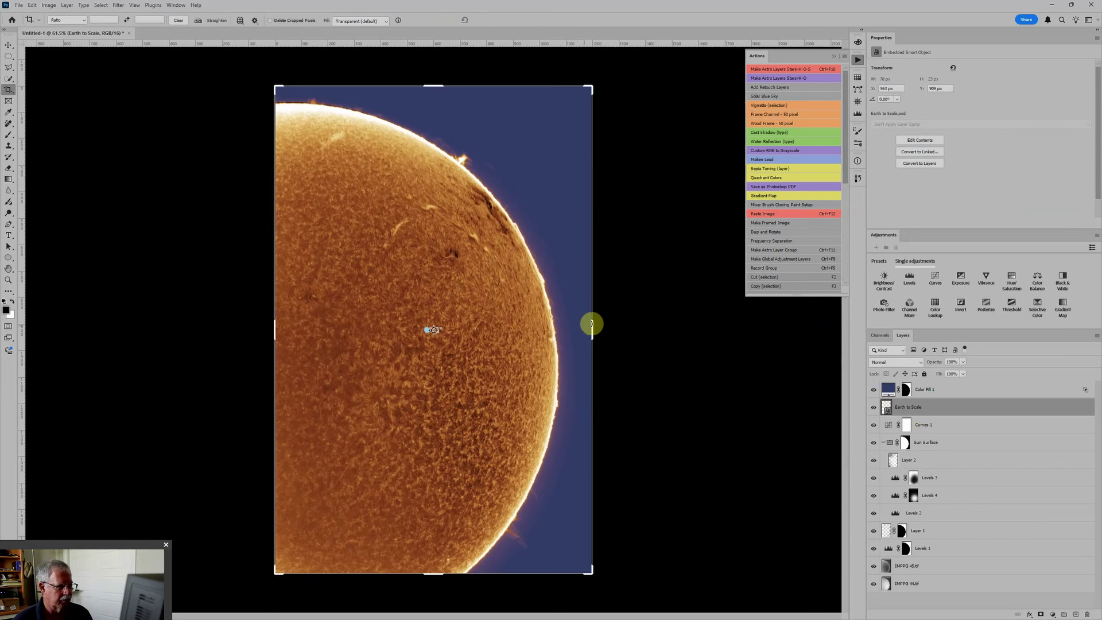
Step: Move the Earth to Scale marker onto the blue sky just outside the upper-right limb, near the prominence
scroll(450, 342, "up", 5)
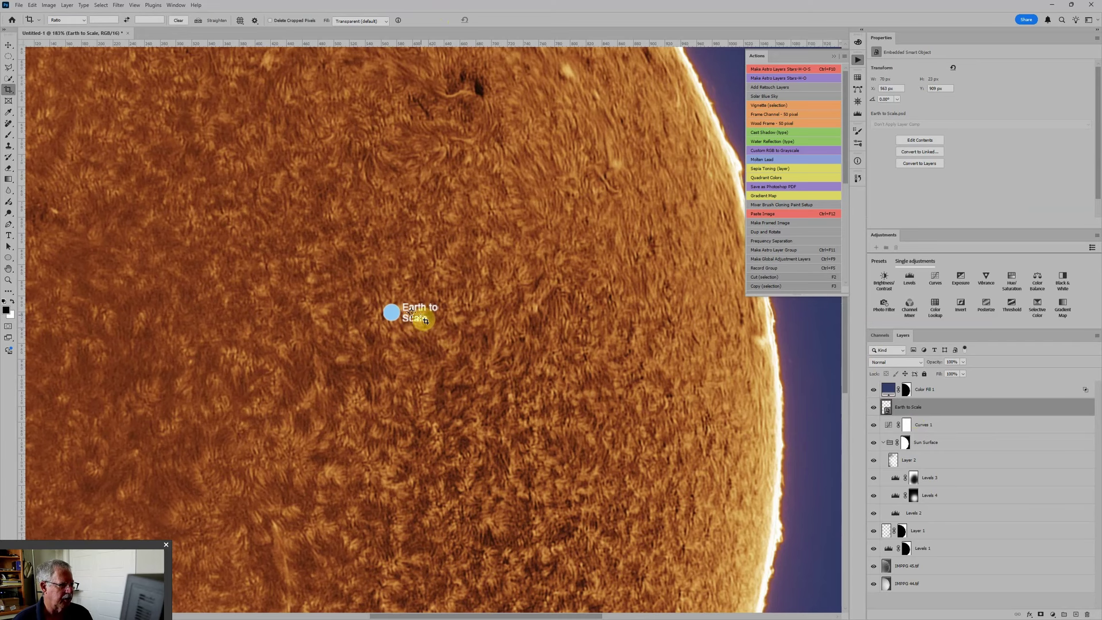
scroll(424, 321, "down", 1)
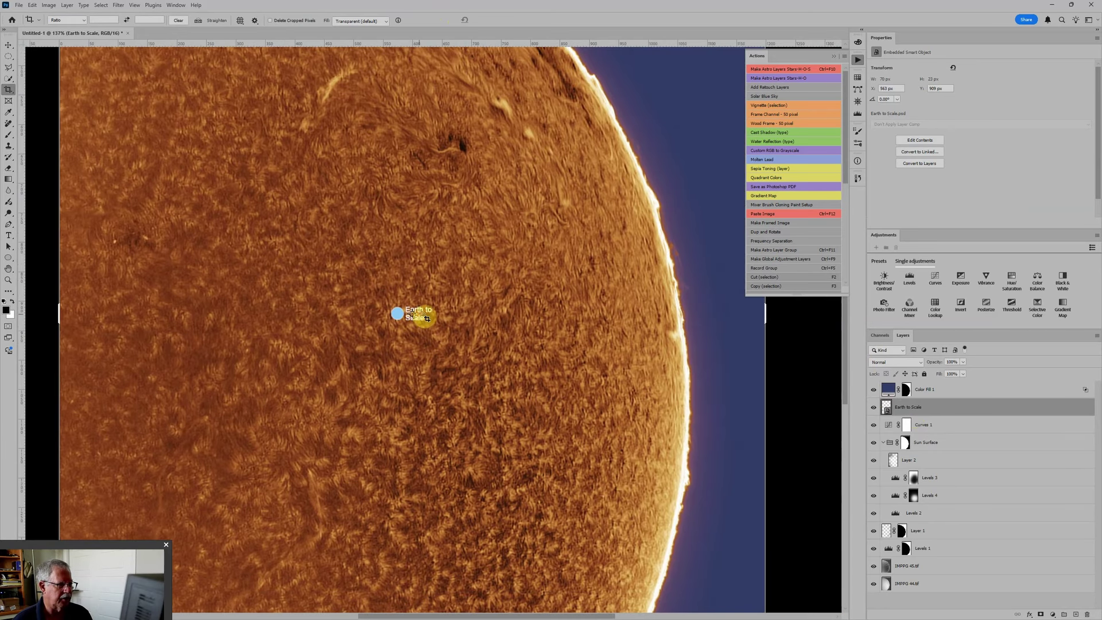
scroll(425, 318, "down", 1)
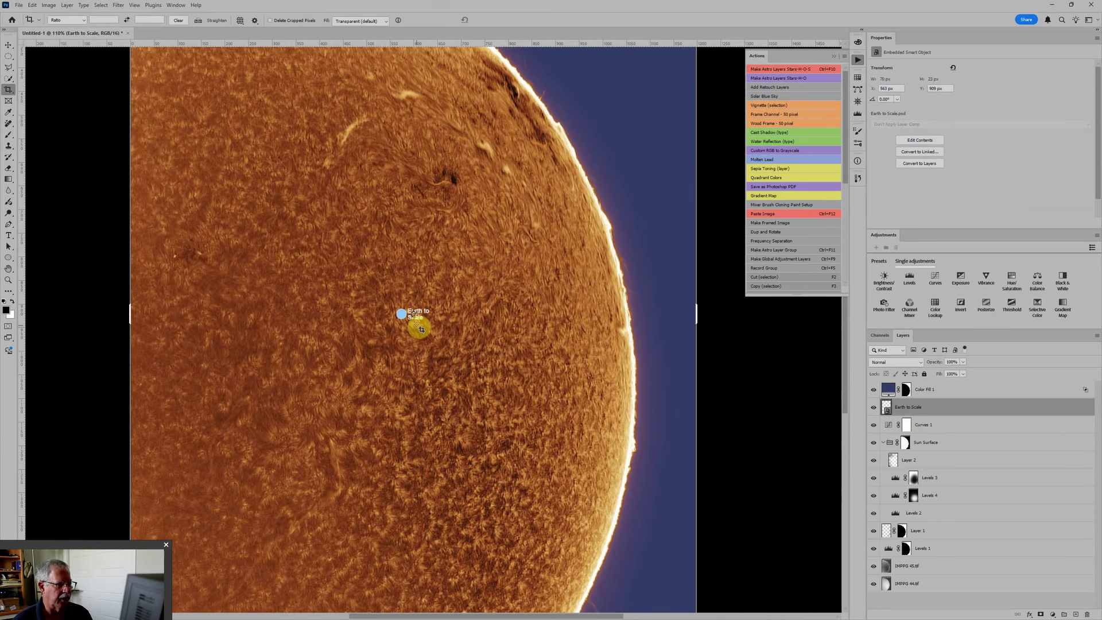
key("v")
left_click_drag(425, 319, 638, 184)
scroll(659, 258, "down", 2)
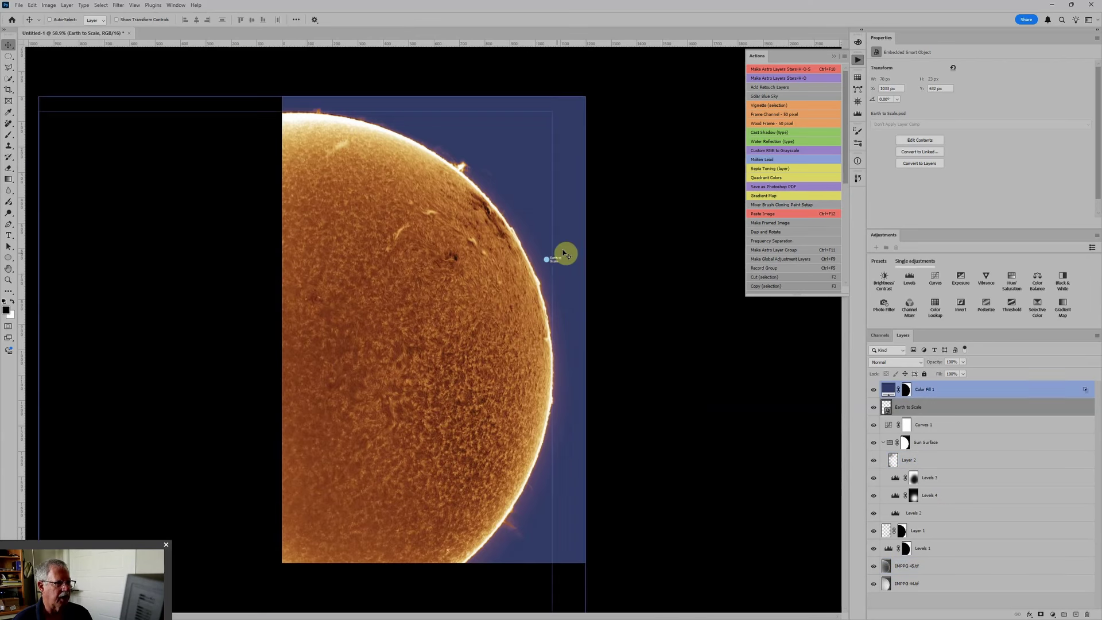
left_click_drag(555, 262, 503, 181)
scroll(516, 209, "up", 2)
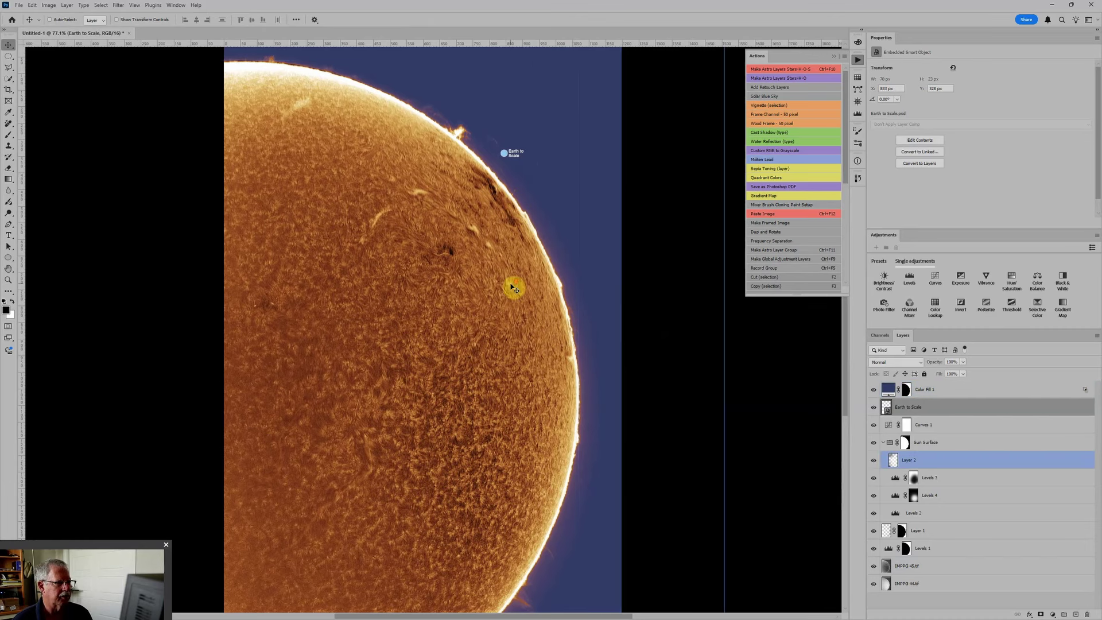
Step: Set the black input level of Levels 1 to 77
scroll(514, 289, "down", 2)
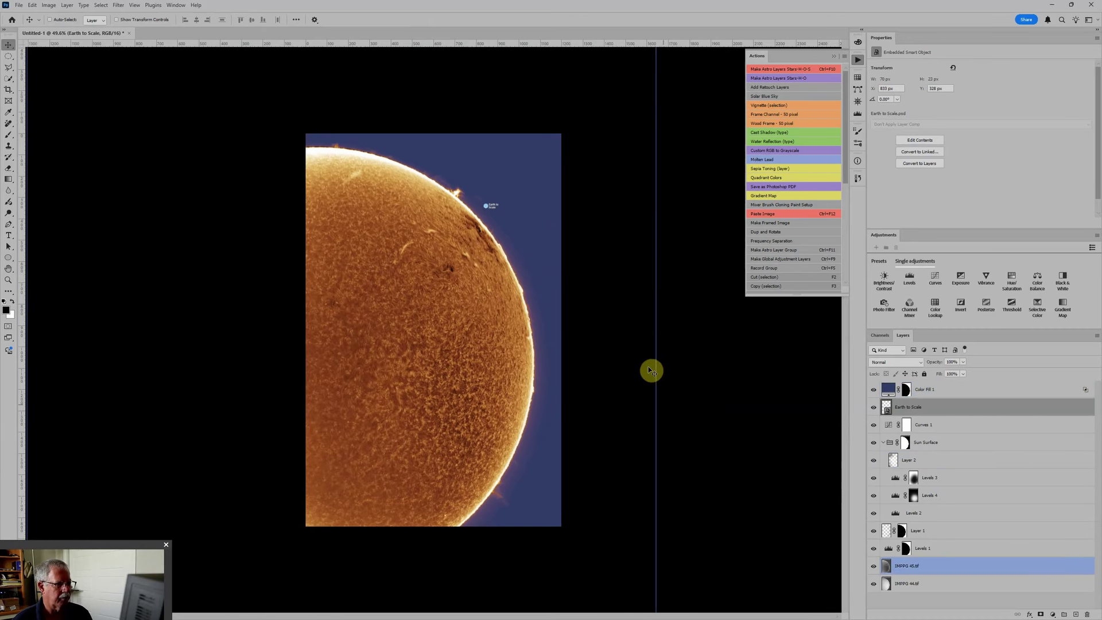
left_click(888, 550)
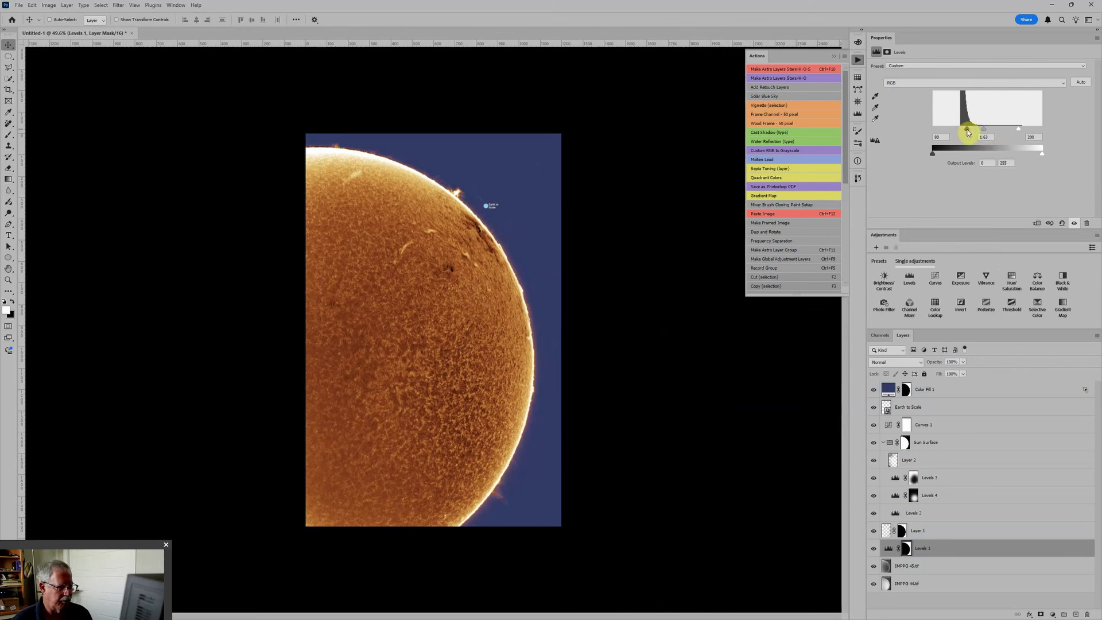
left_click_drag(915, 548, 922, 470)
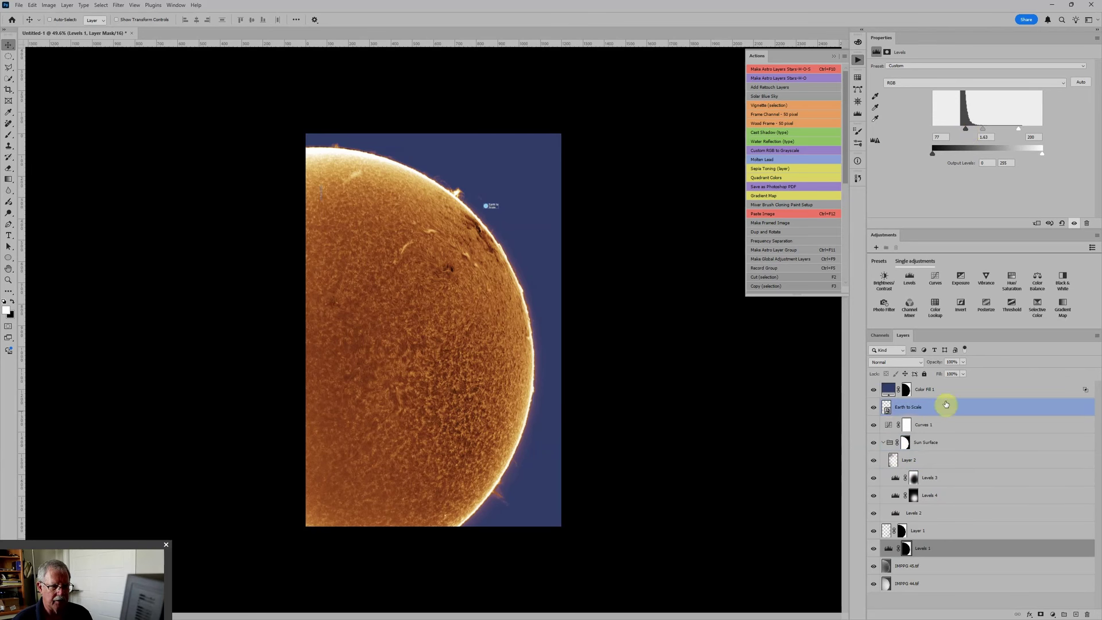
Step: Adjust Color Fill 1's Blend If for the underlying layer, splitting the white slider to about 71 / 145
left_click(981, 388)
double_click(981, 388)
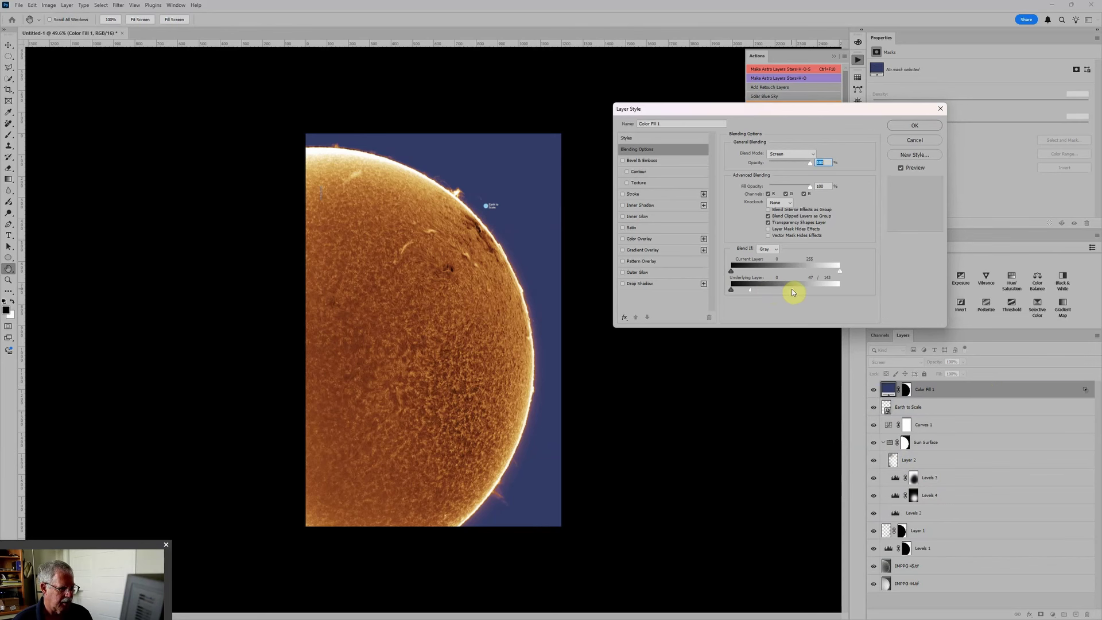
left_click_drag(823, 291, 767, 293)
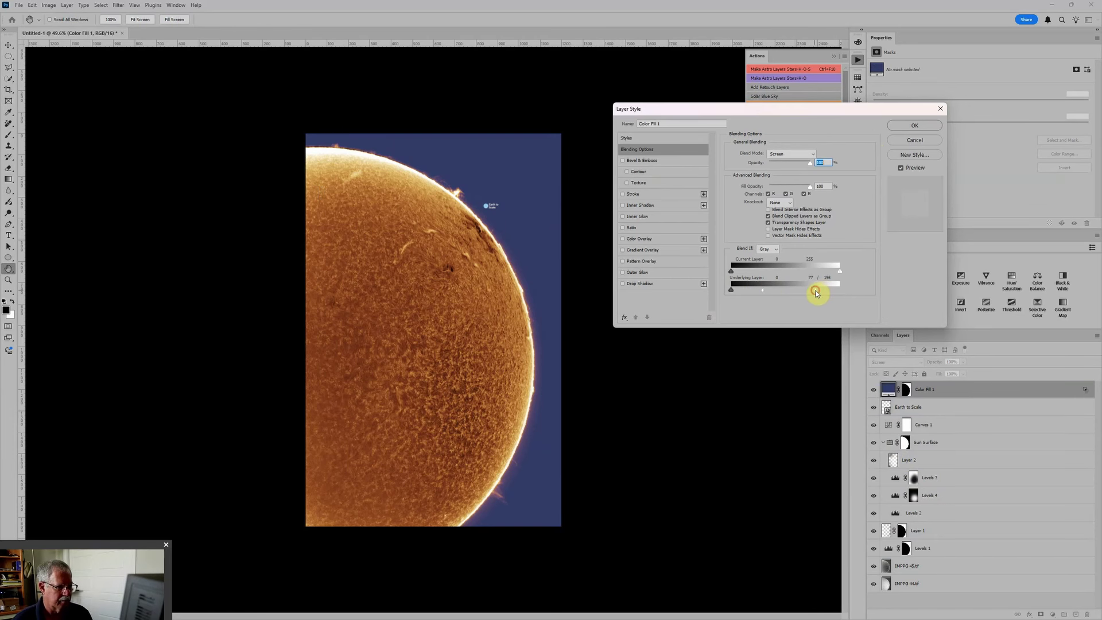
left_click_drag(815, 291, 809, 291)
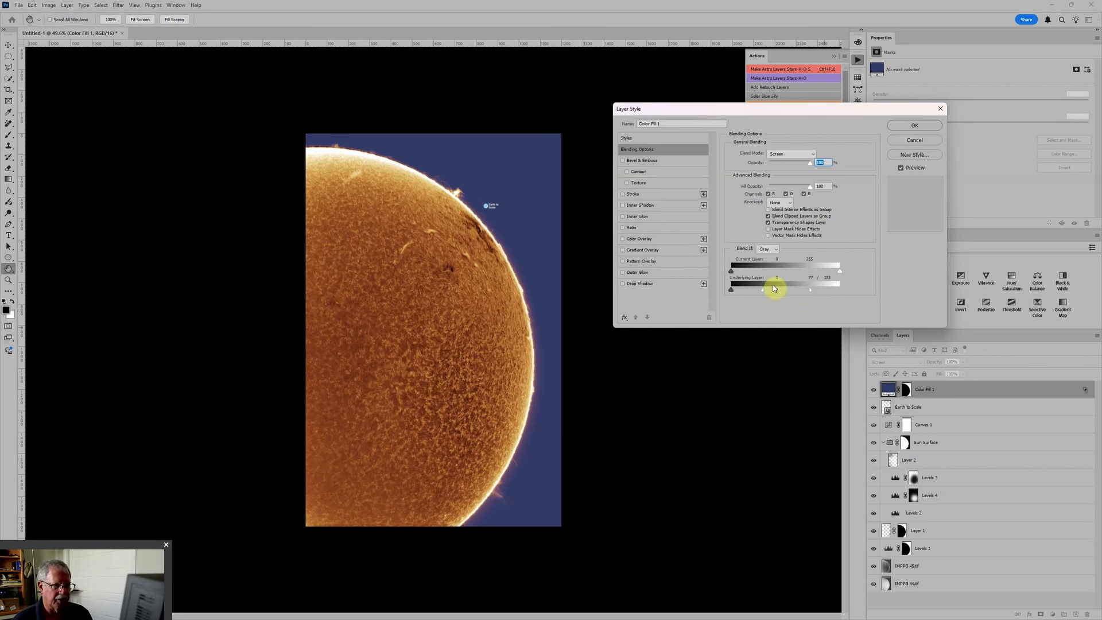
left_click_drag(763, 293, 748, 292)
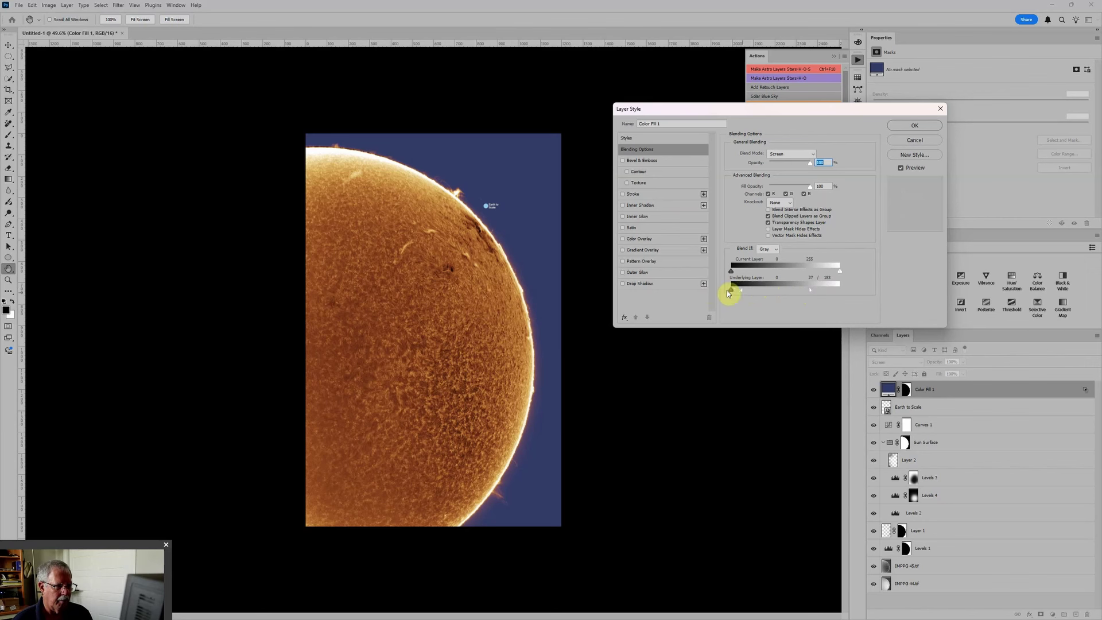
left_click_drag(741, 289, 792, 288)
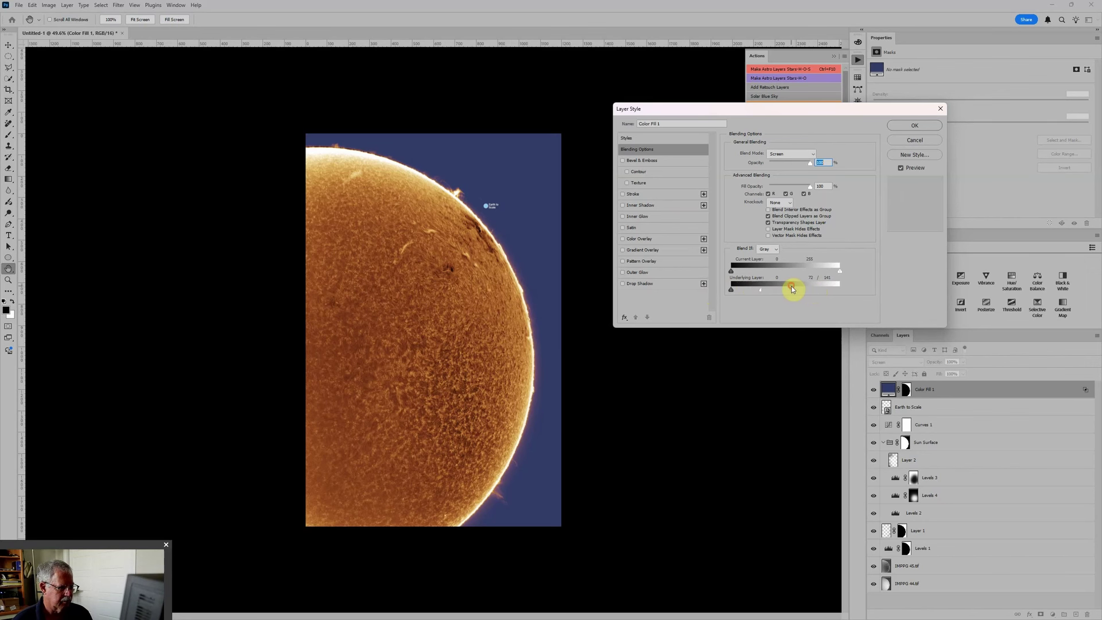
left_click(907, 125)
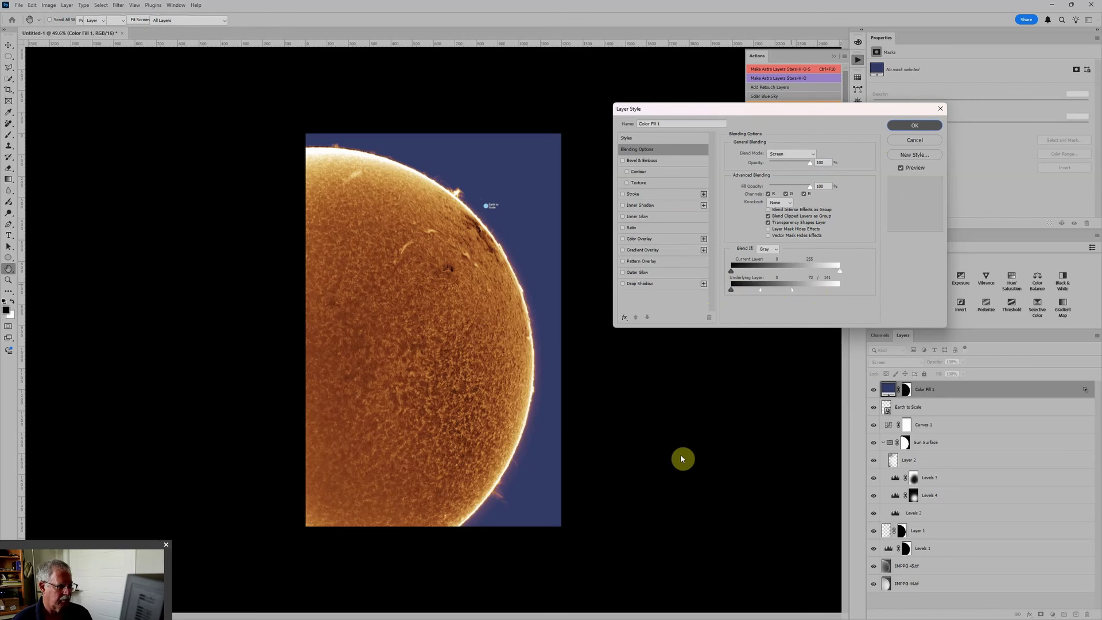
Step: Review the whole composition at different magnifications and select the IMPPG 45.tif layer
key("ctrl+minus")
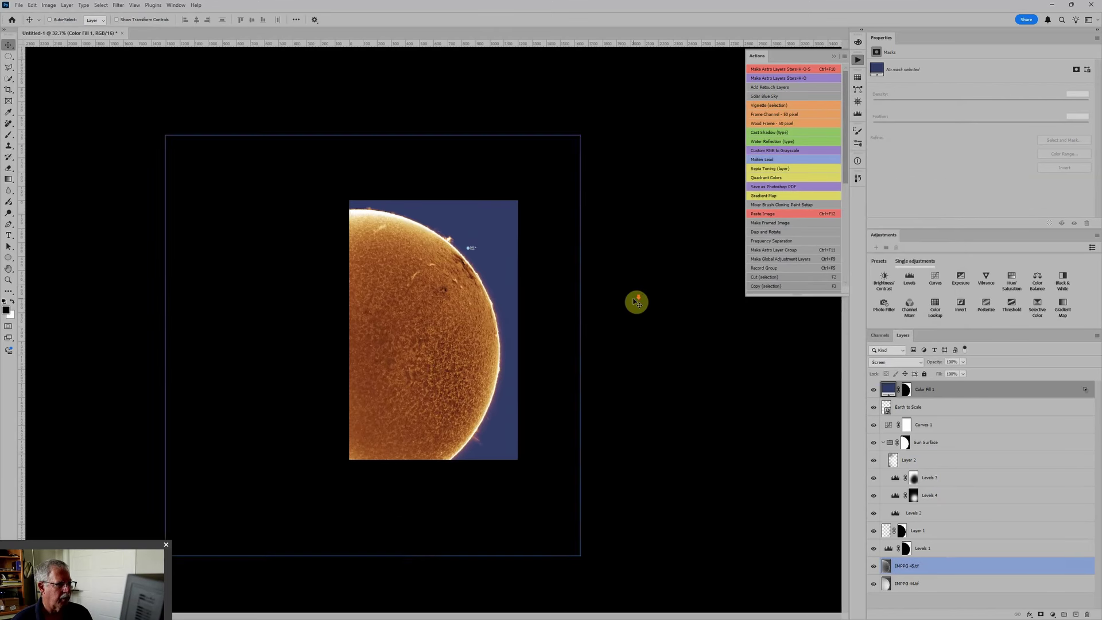
key("ctrl+plus")
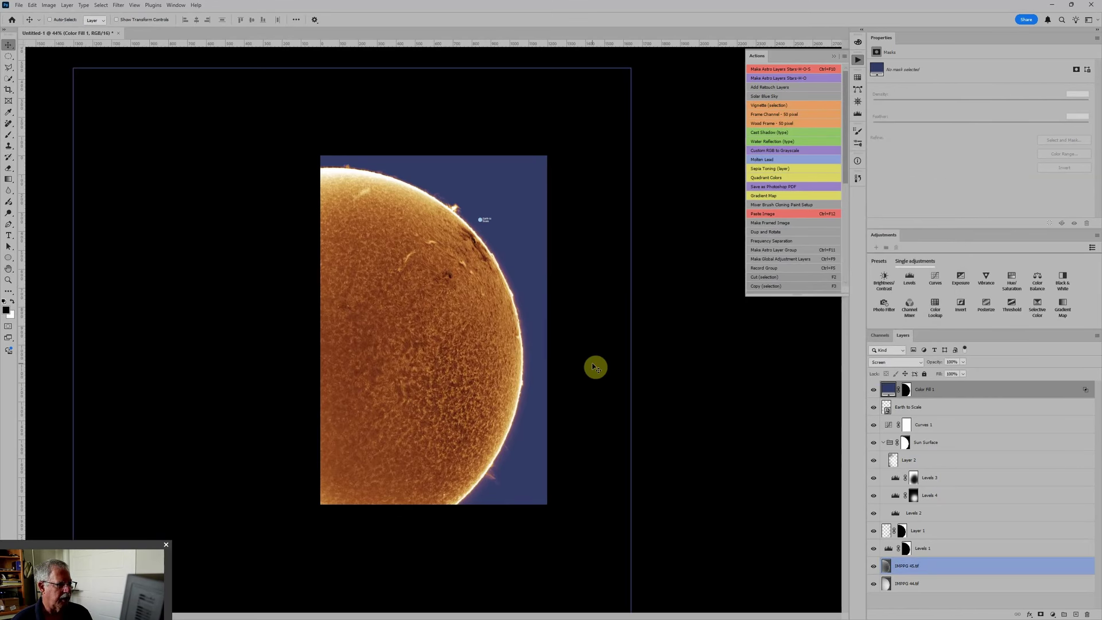
key("ctrl+plus")
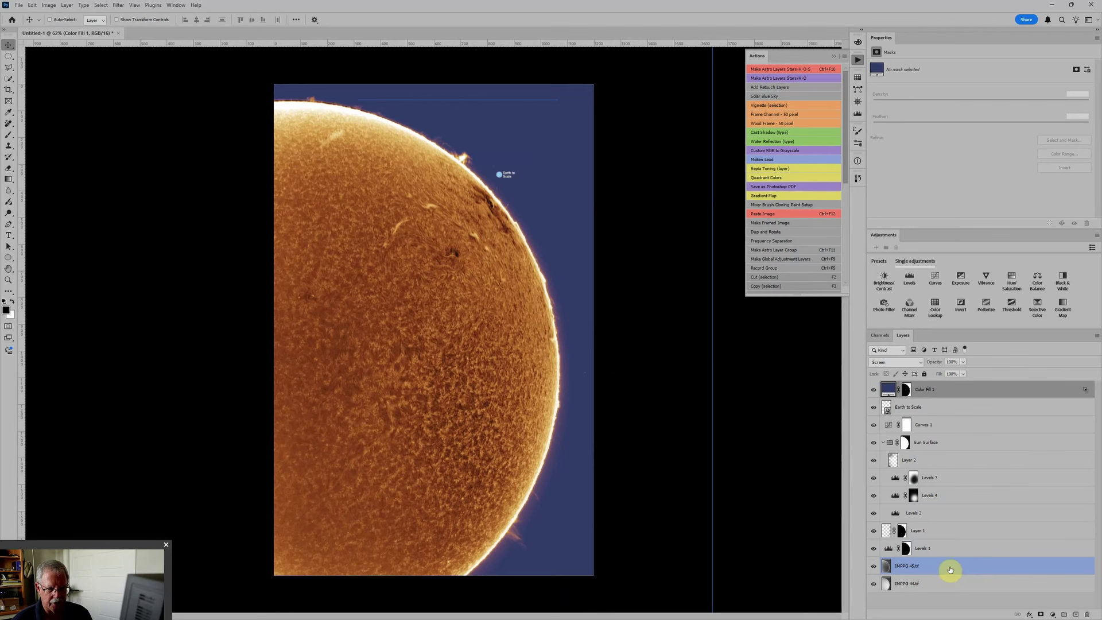
left_click(949, 569)
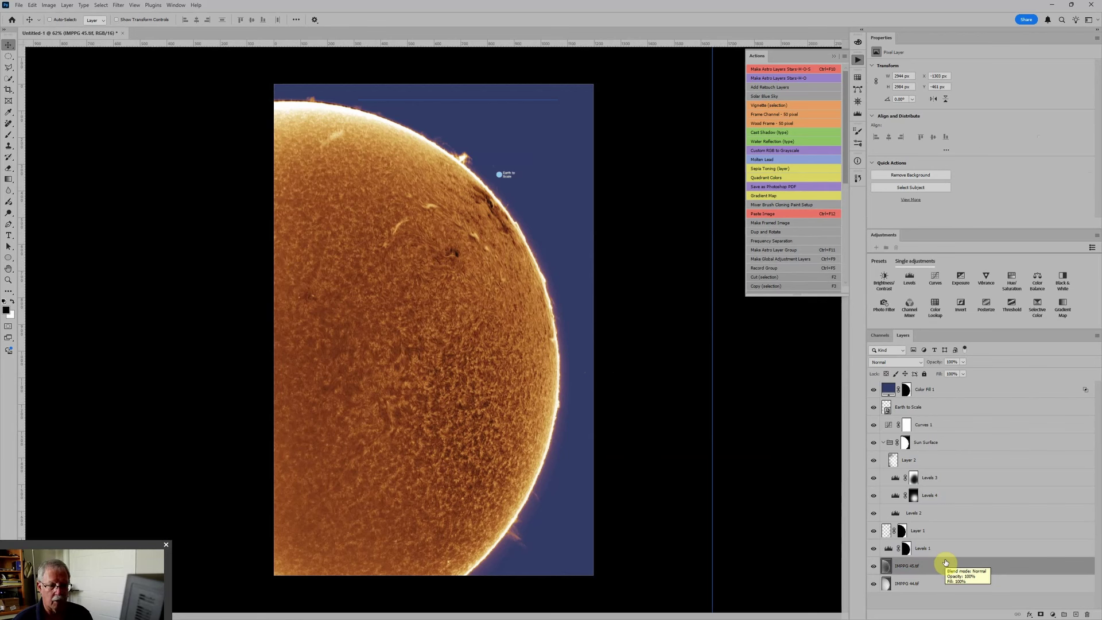
Step: Convert the IMPPG 45.tif layer to a smart object
left_click_drag(949, 562, 985, 564)
right_click(986, 567)
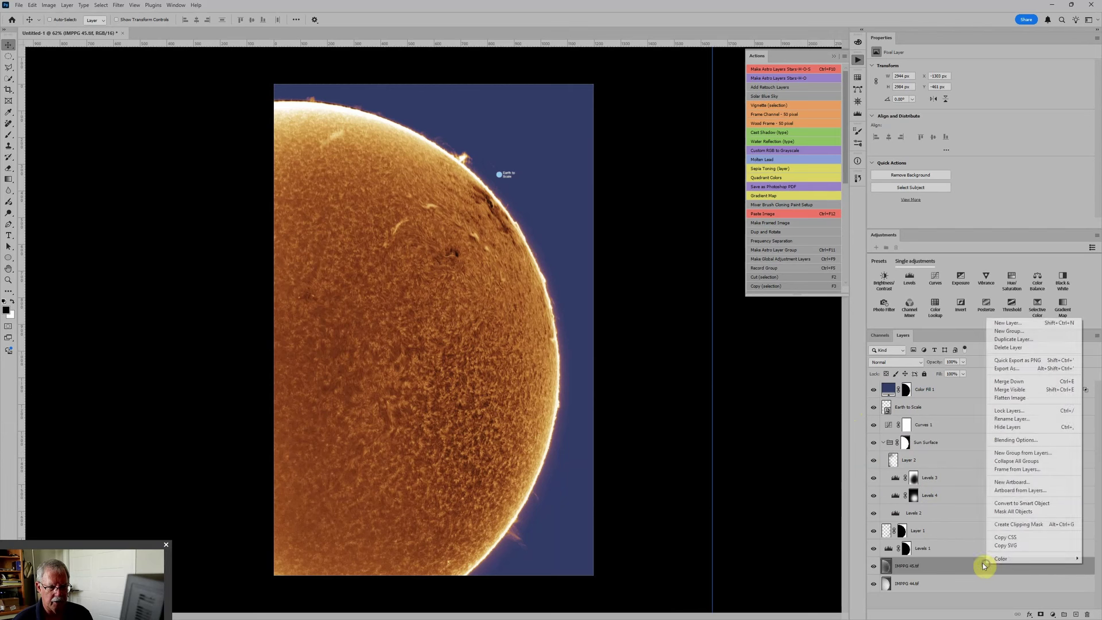
left_click(1021, 504)
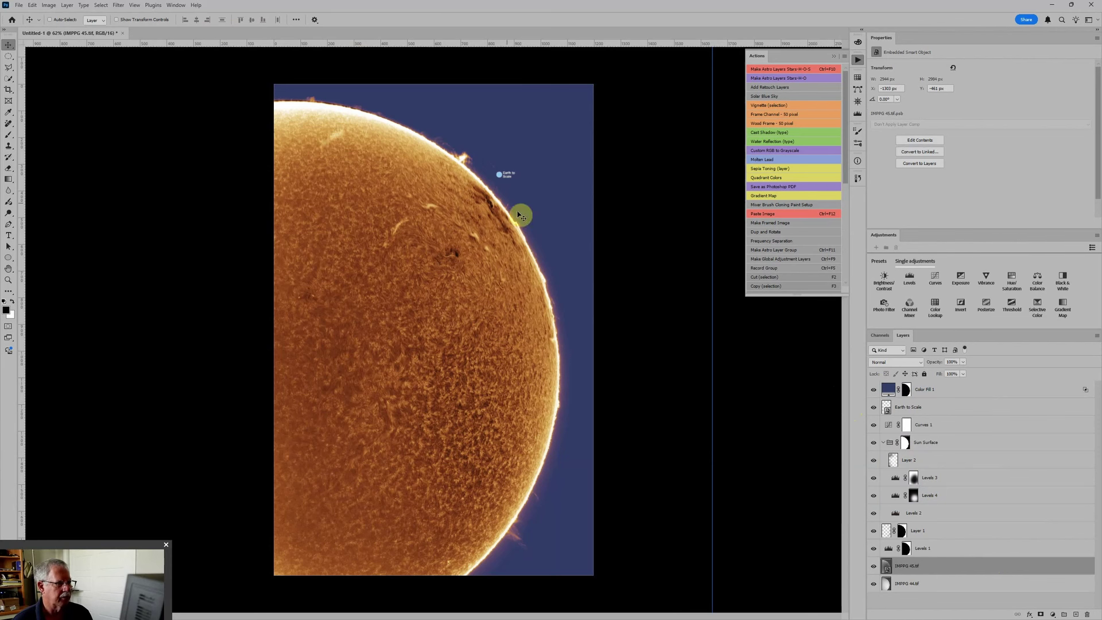
key("c")
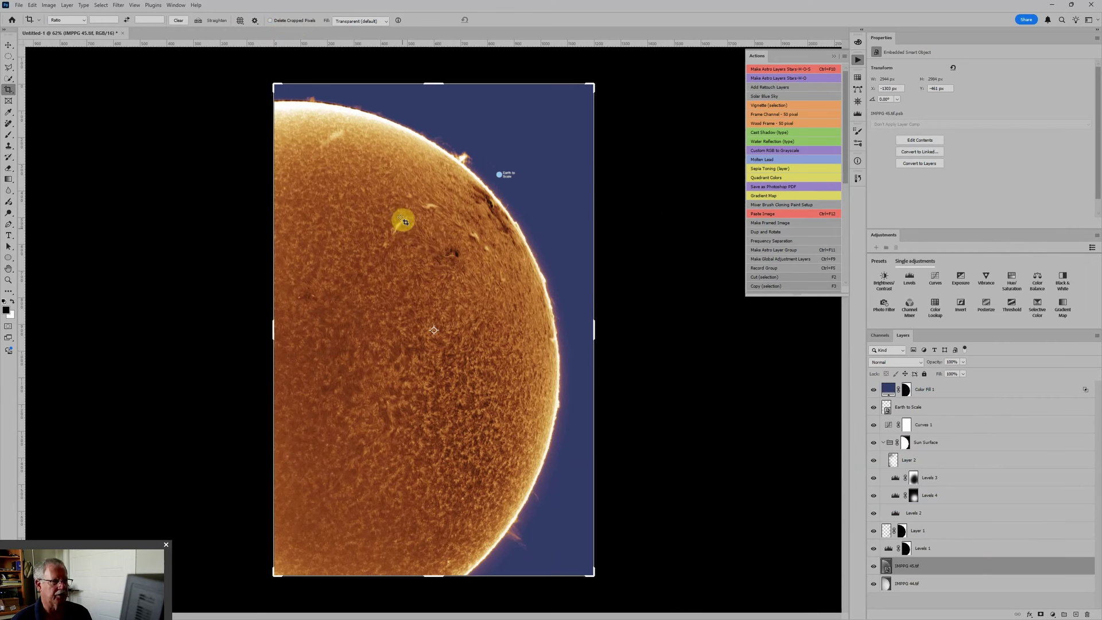
Step: Apply the Camera Raw Filter to the IMPPG 45.tif smart object with Texture about +18 and Clarity +37
left_click(120, 6)
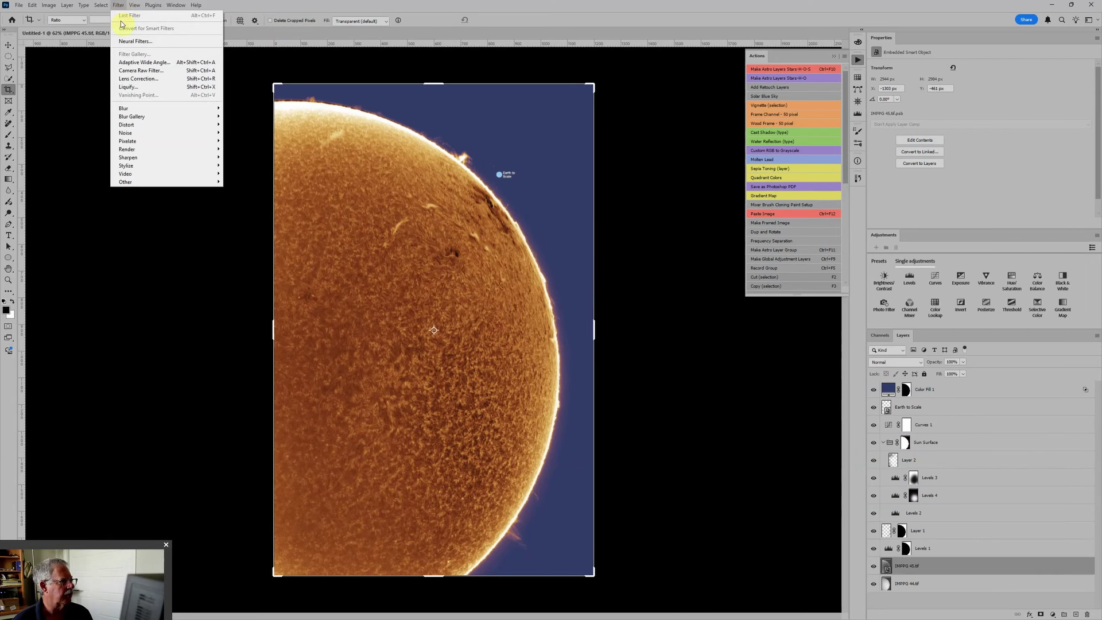
left_click(140, 70)
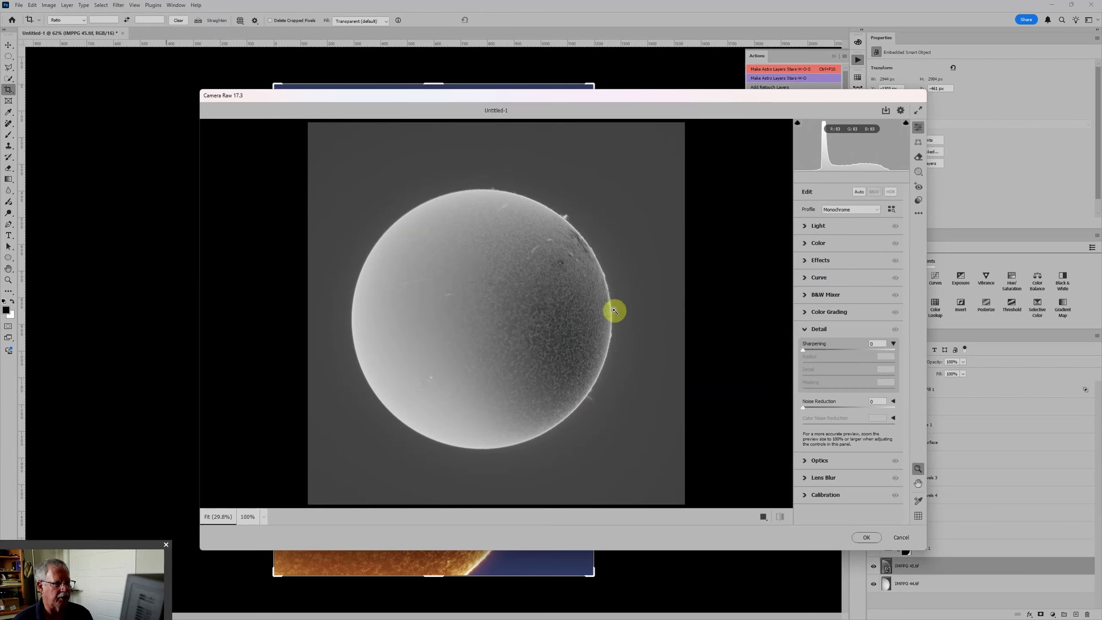
left_click(628, 268)
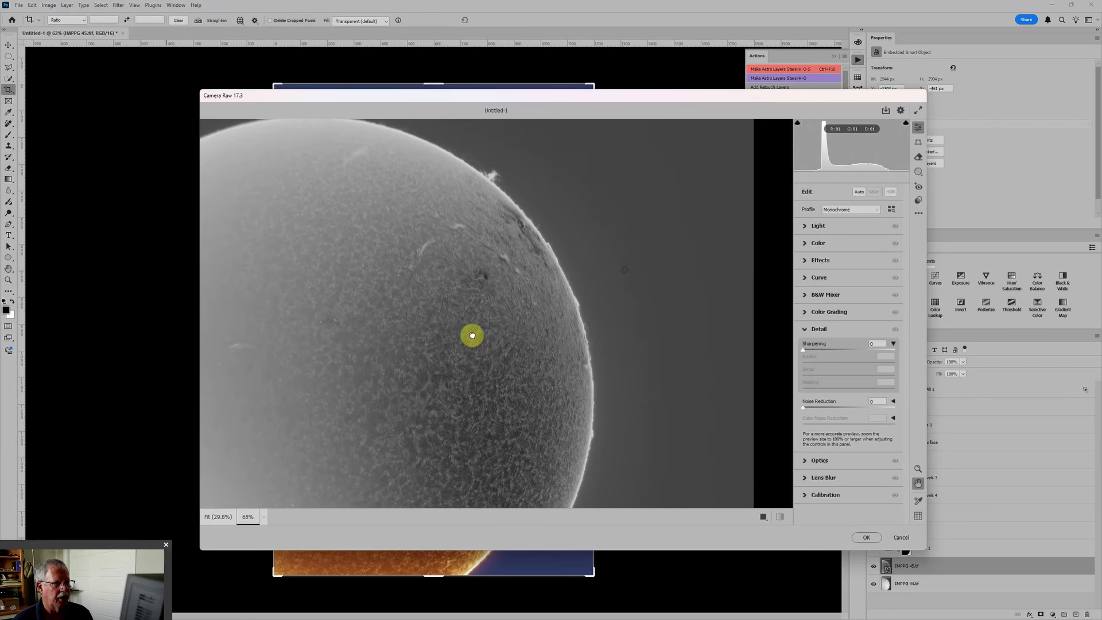
left_click(833, 260)
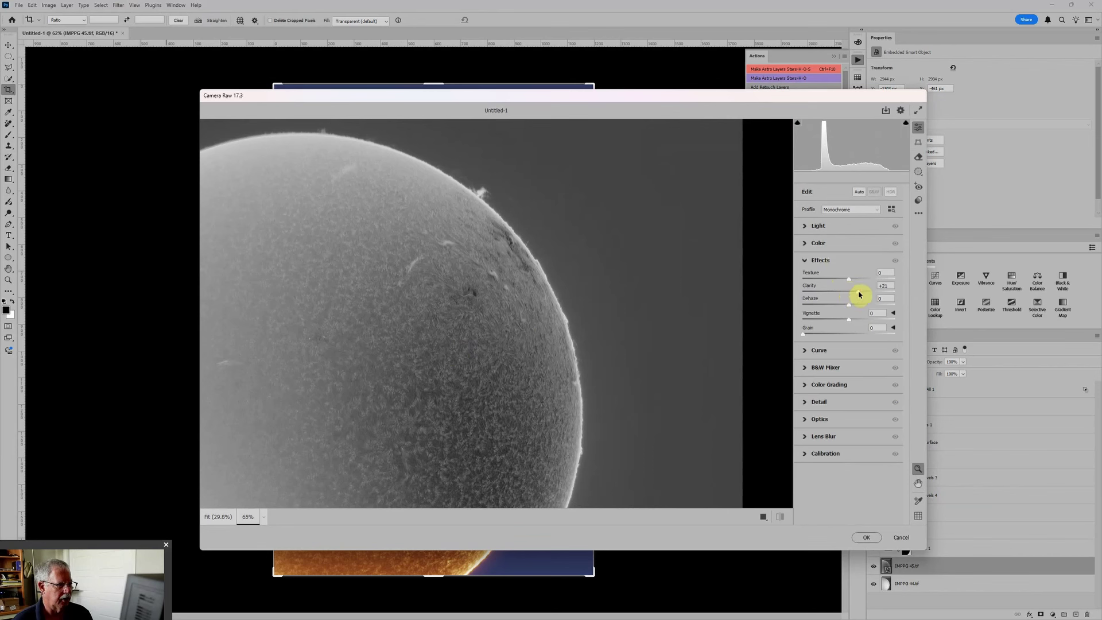
left_click_drag(859, 294, 871, 293)
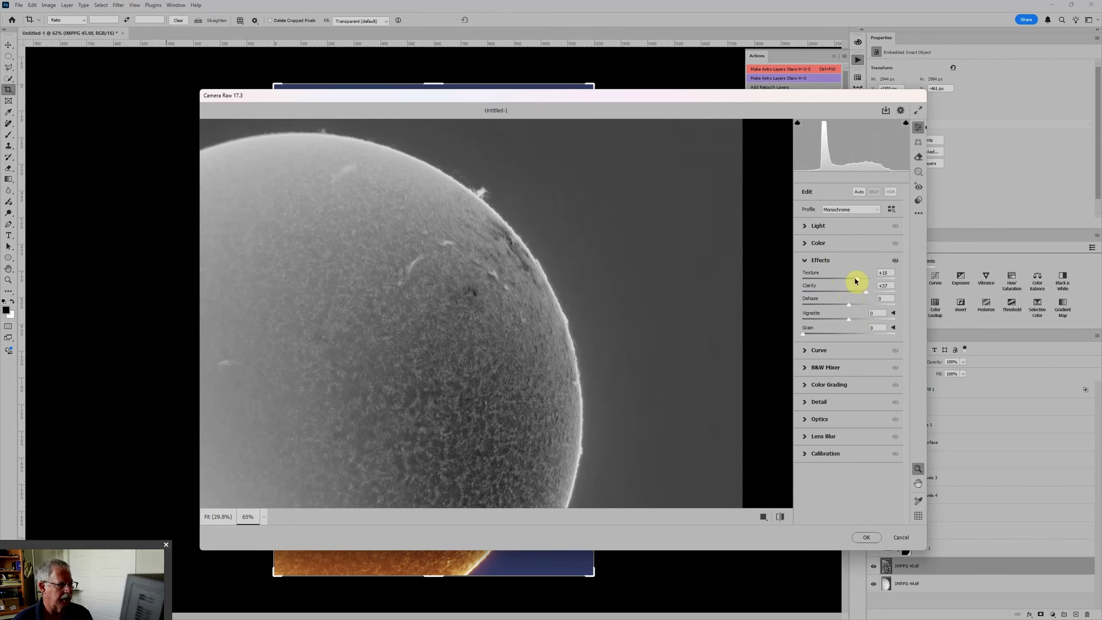
left_click(866, 537)
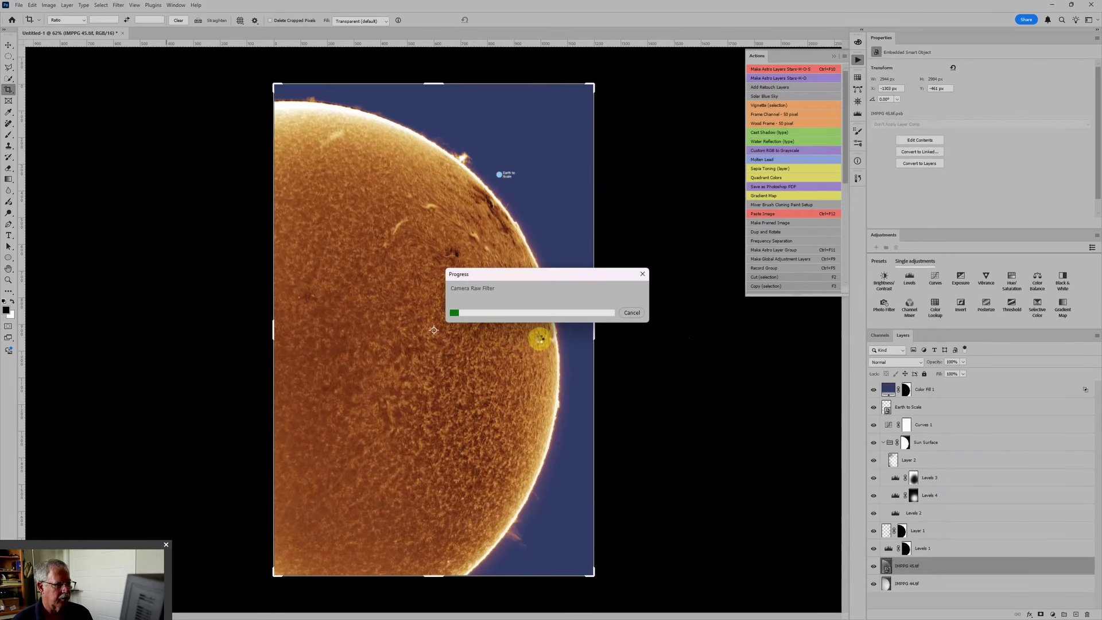
Step: Re-edit the Camera Raw smart filter on IMPPG 45.tif, reducing Clarity to about +11 and Texture to 0
scroll(523, 298, "down", 1)
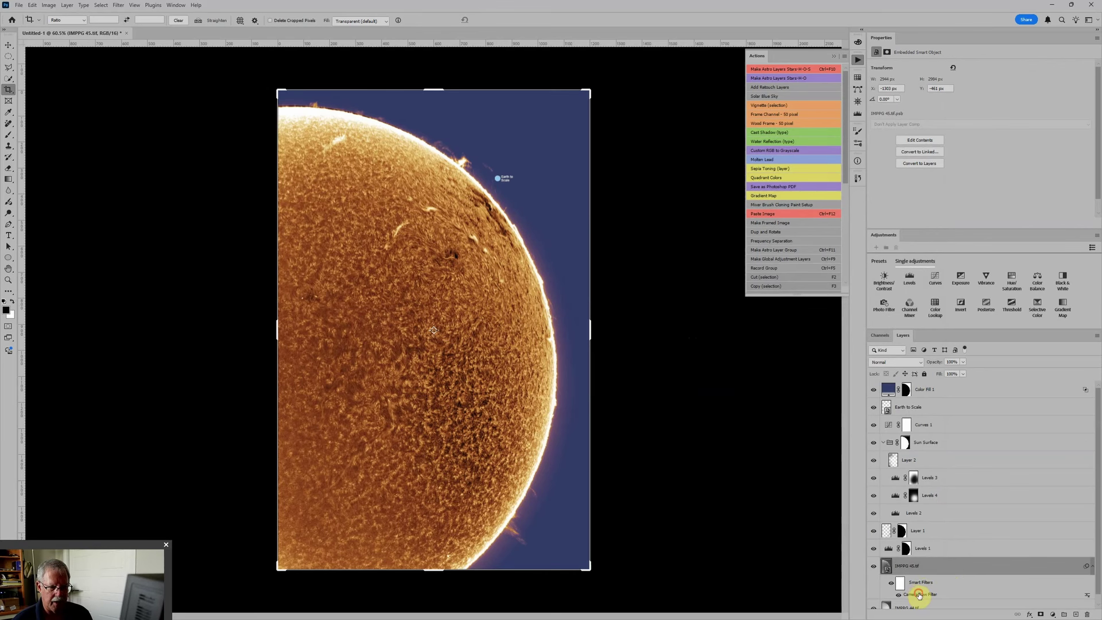
double_click(919, 594)
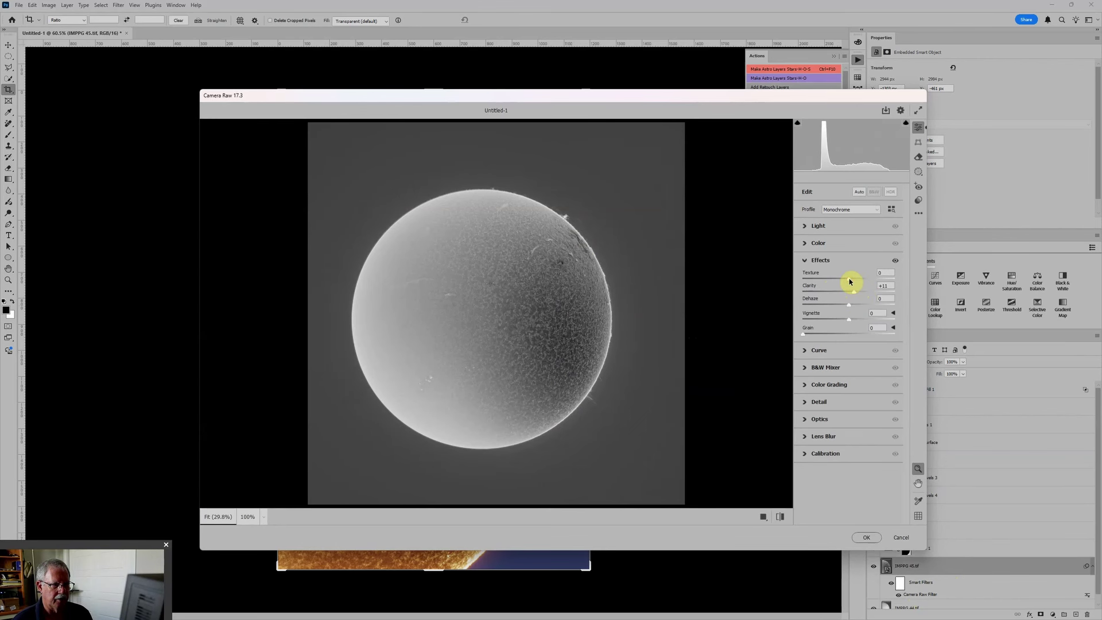
left_click(866, 537)
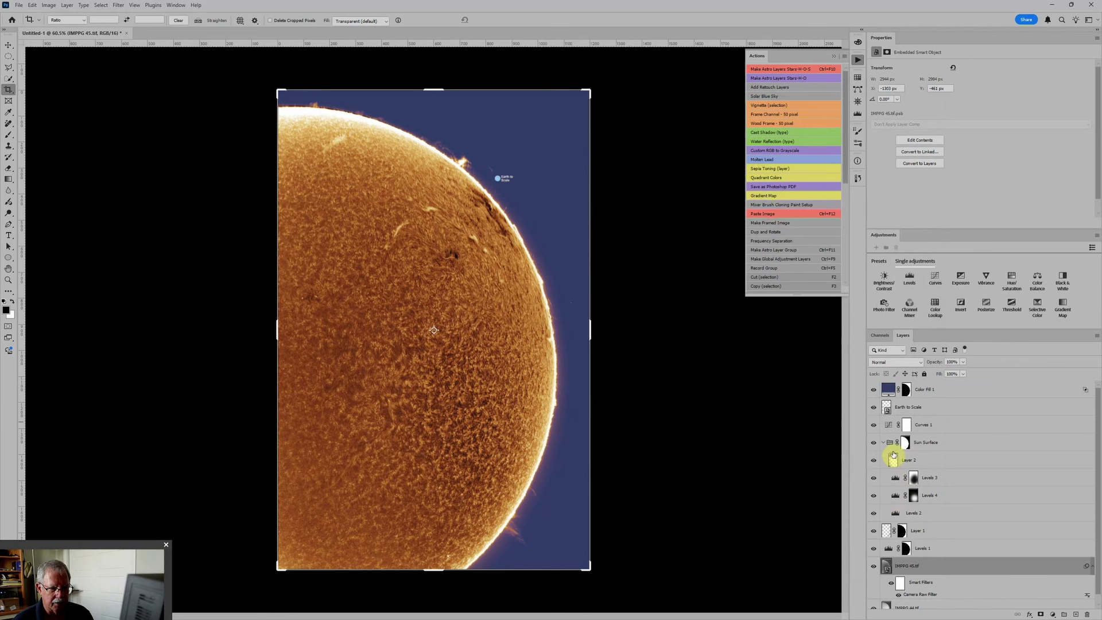
Step: Adjust Levels 2 in the Sun Surface group to a white input level of 208 and a midtone of about 1.18
left_click(895, 513)
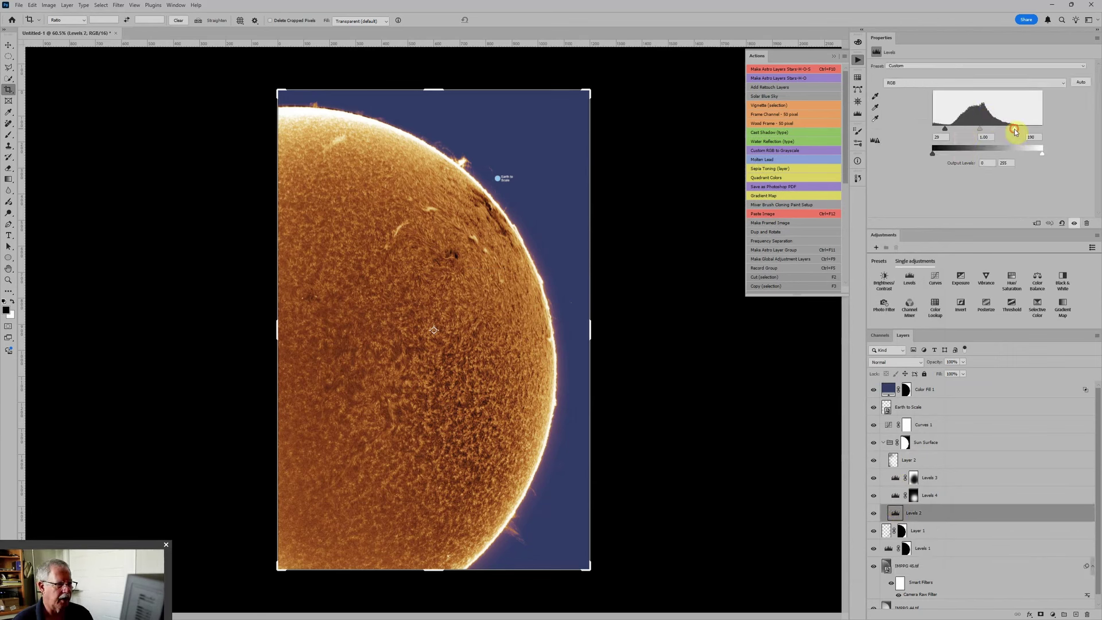
left_click_drag(1014, 128, 1011, 132)
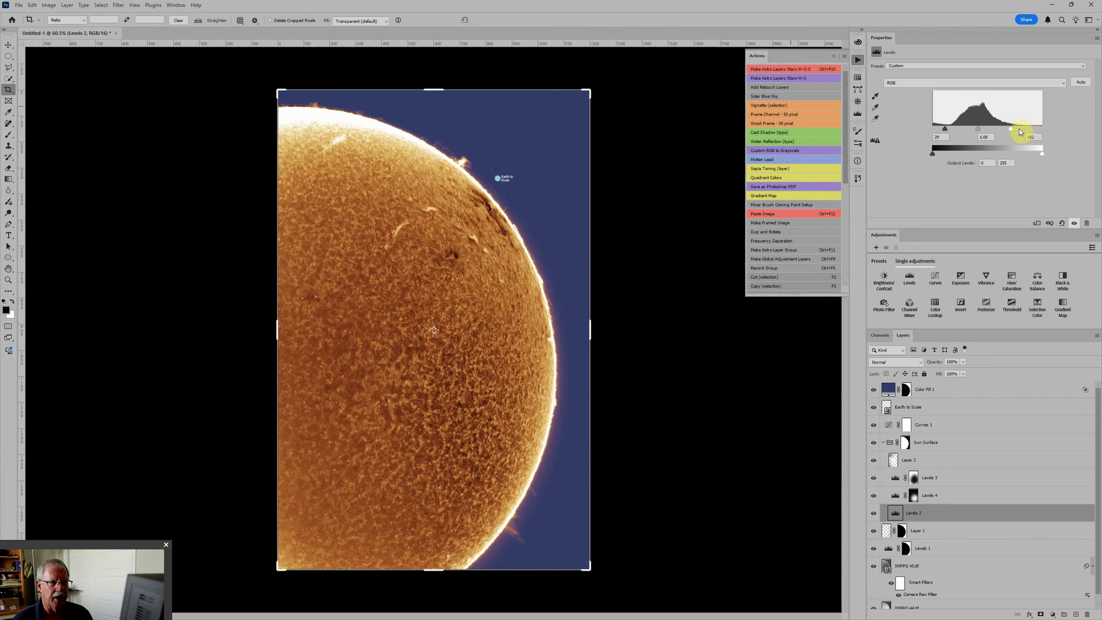
mouse_move(1012, 131)
left_mouse_down()
mouse_move(1050, 135)
mouse_move(978, 133)
left_mouse_up()
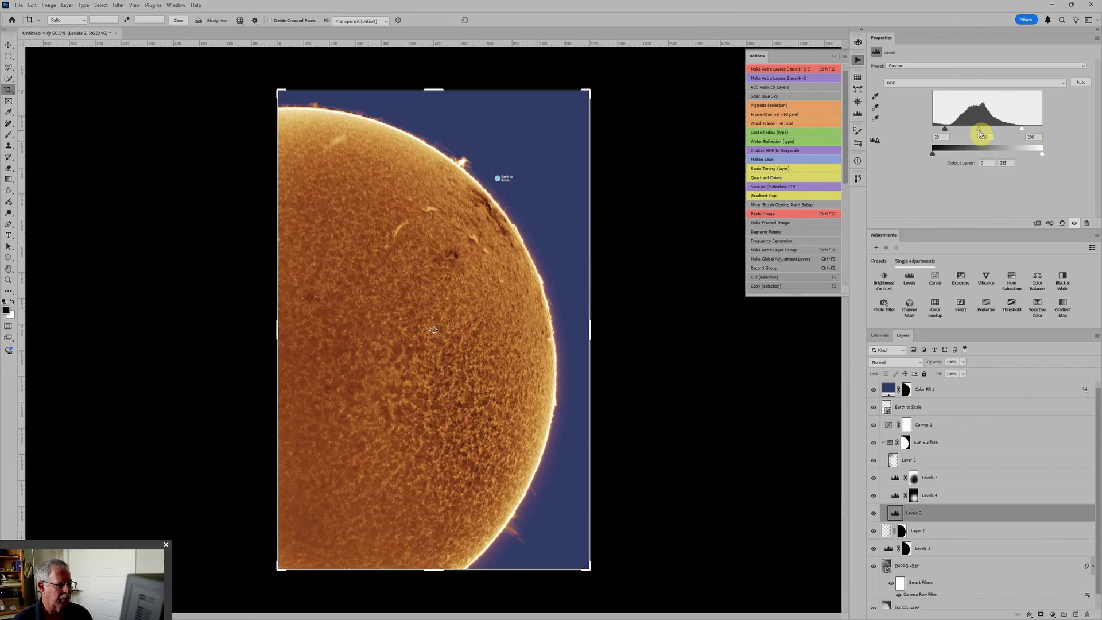
scroll(687, 294, "down", 3)
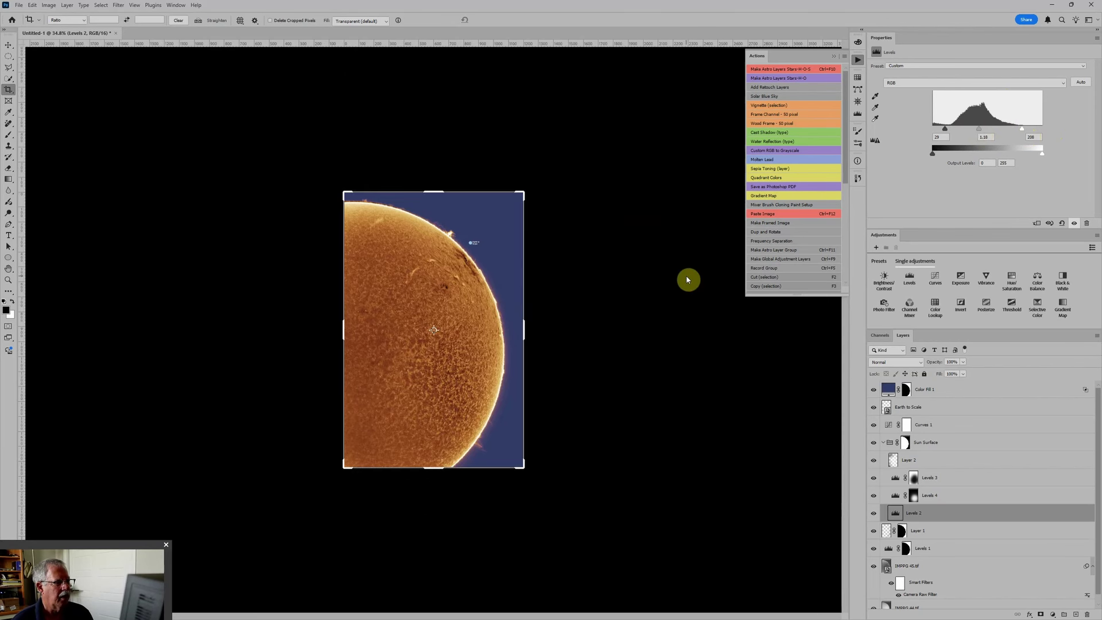
scroll(681, 288, "up", 2)
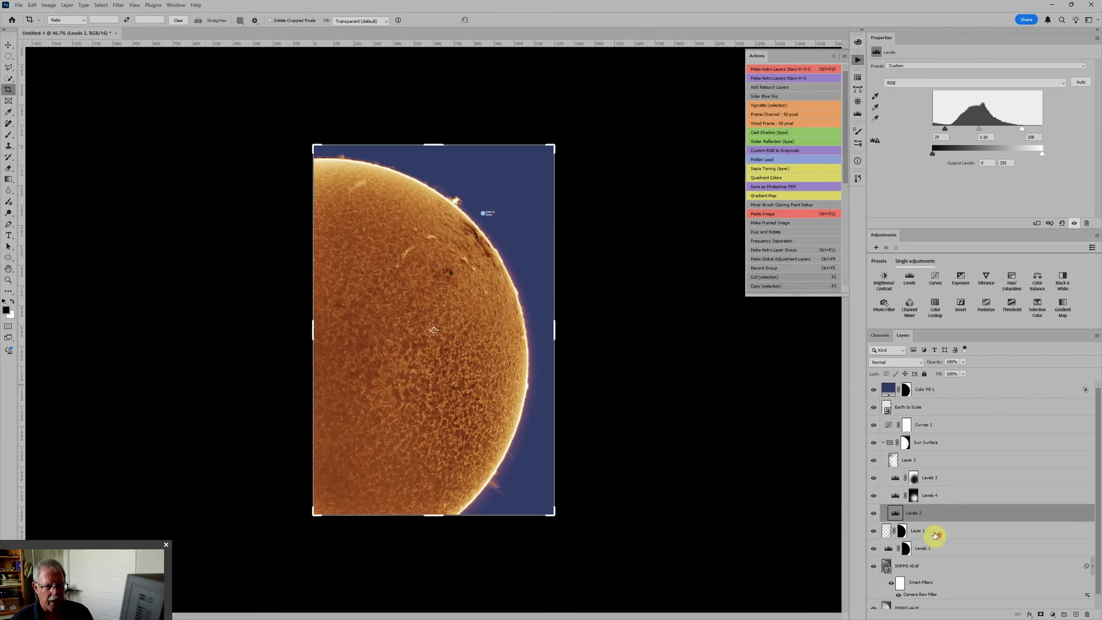
Step: Collapse the Sun Surface group and hide IMPPG 45.tif, Levels 1, Layer 1, Sun Surface and Curves 1
scroll(935, 535, "down", 1)
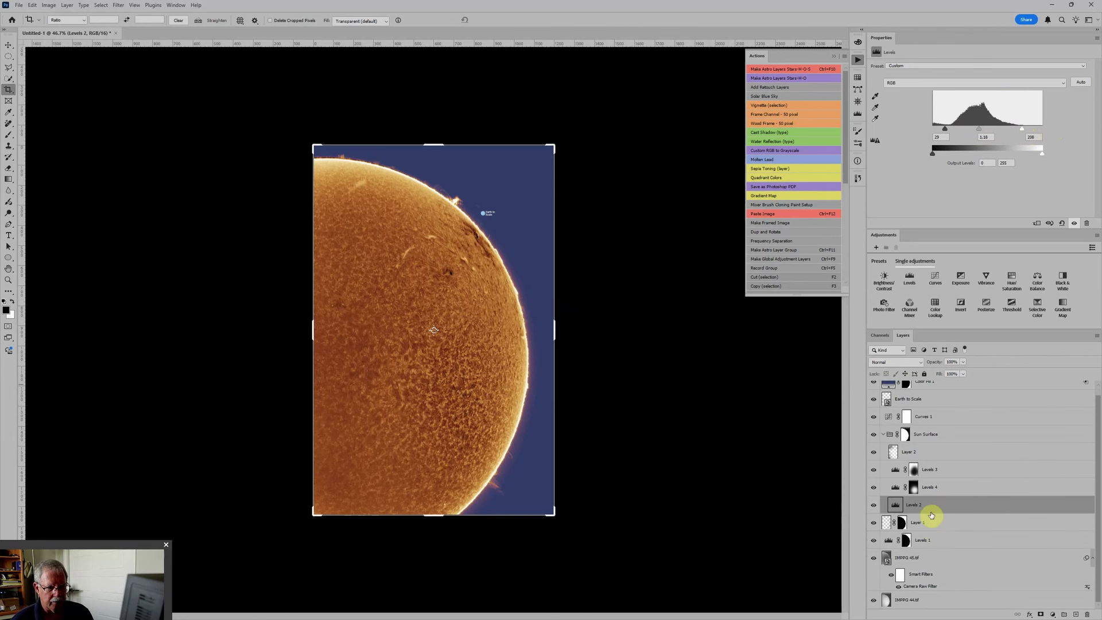
left_click(883, 438)
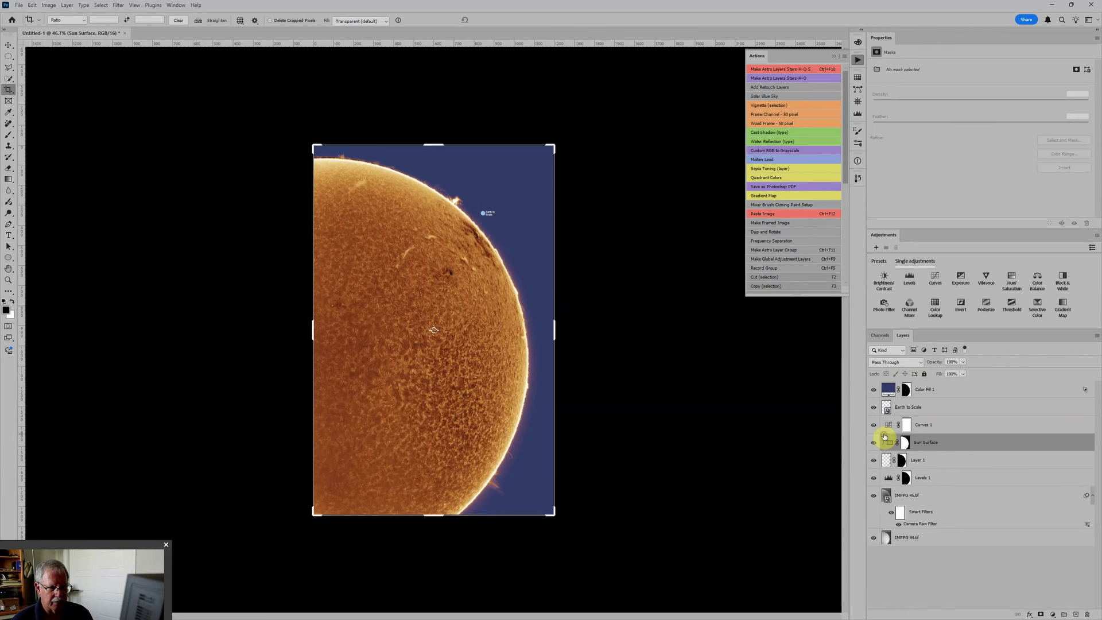
left_click(874, 496)
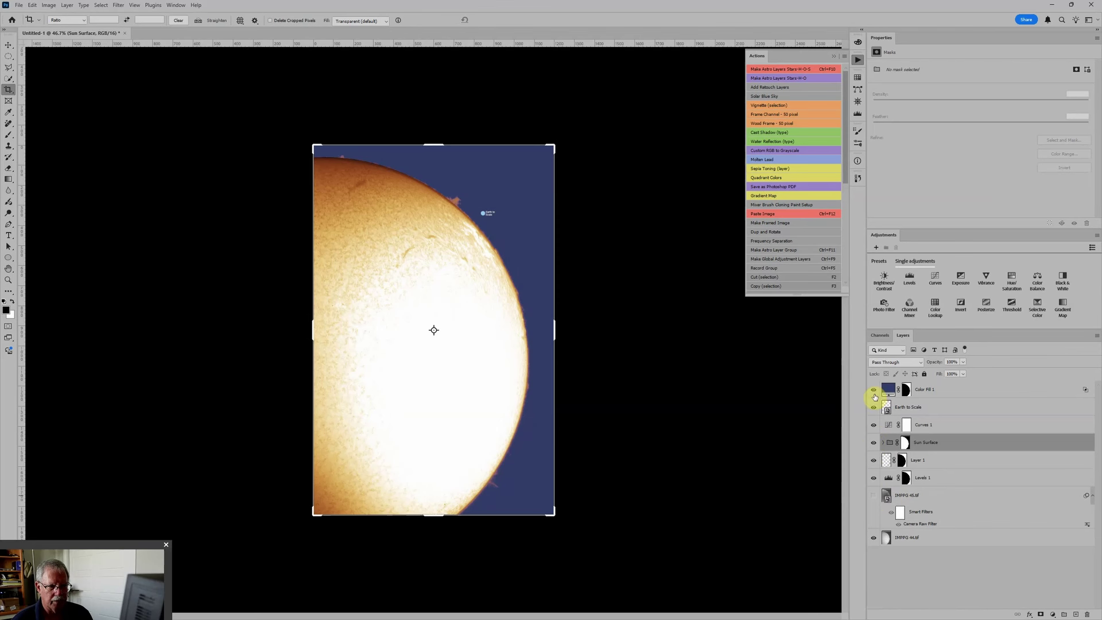
left_click_drag(872, 428, 870, 478)
scroll(480, 362, "up", 2)
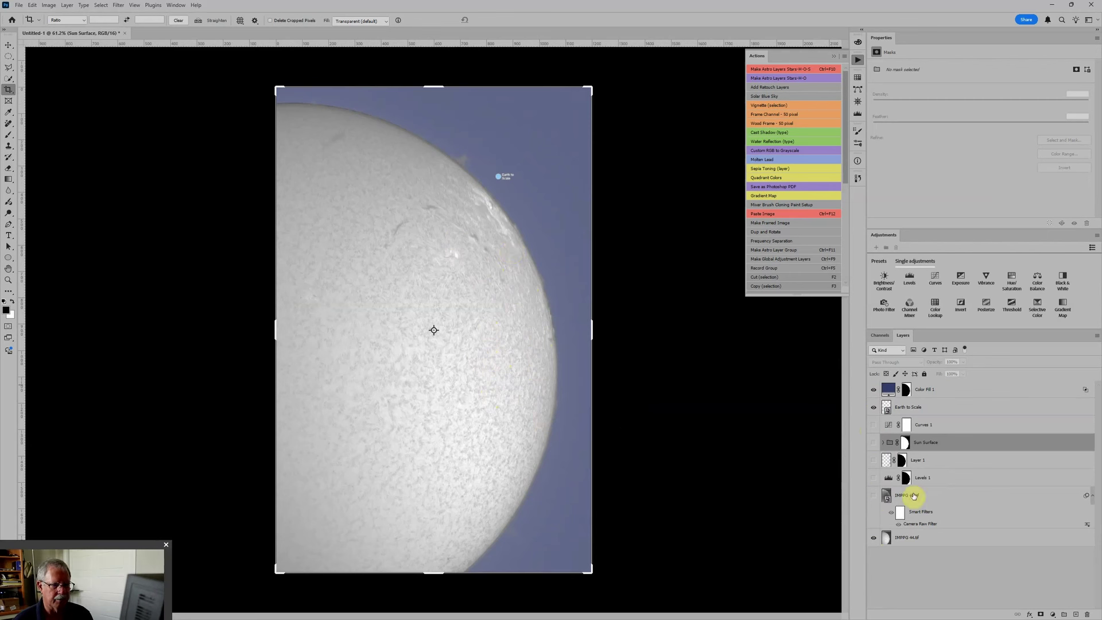
Step: Add a Levels adjustment directly above IMPPG 44.tif with a black input level of 61 and a midtone of 0.57
left_click(901, 536)
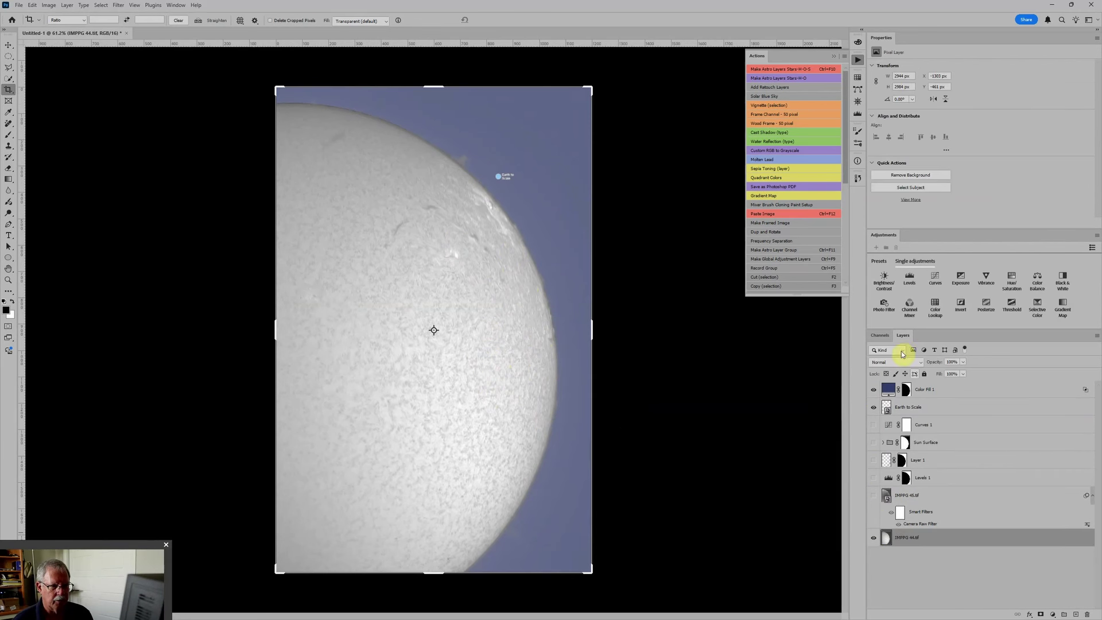
left_click(909, 278)
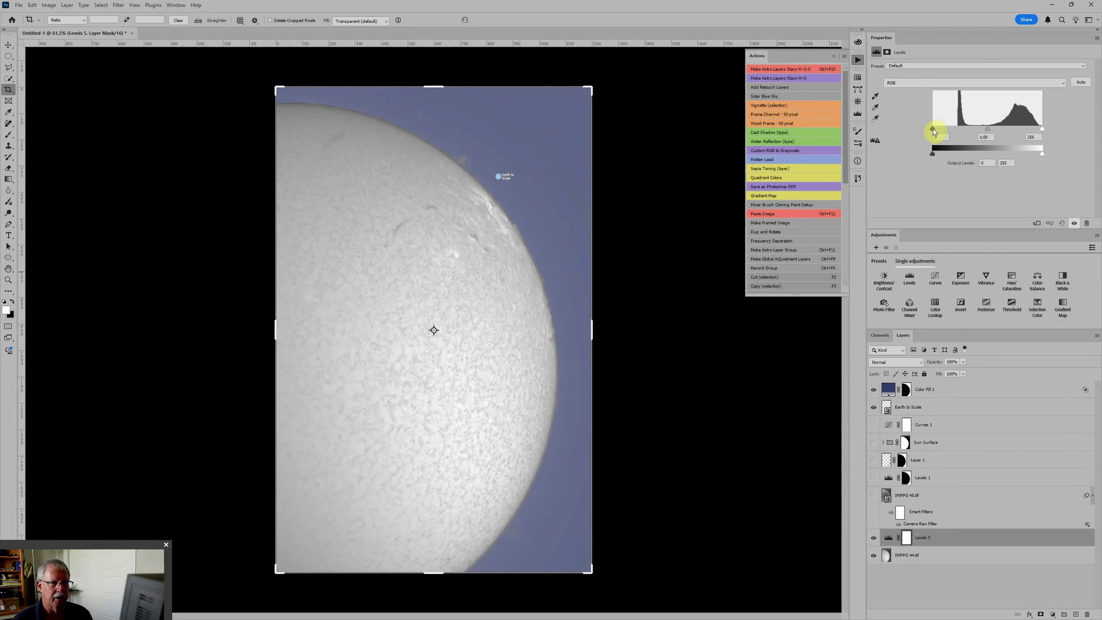
left_click_drag(933, 131, 1016, 129)
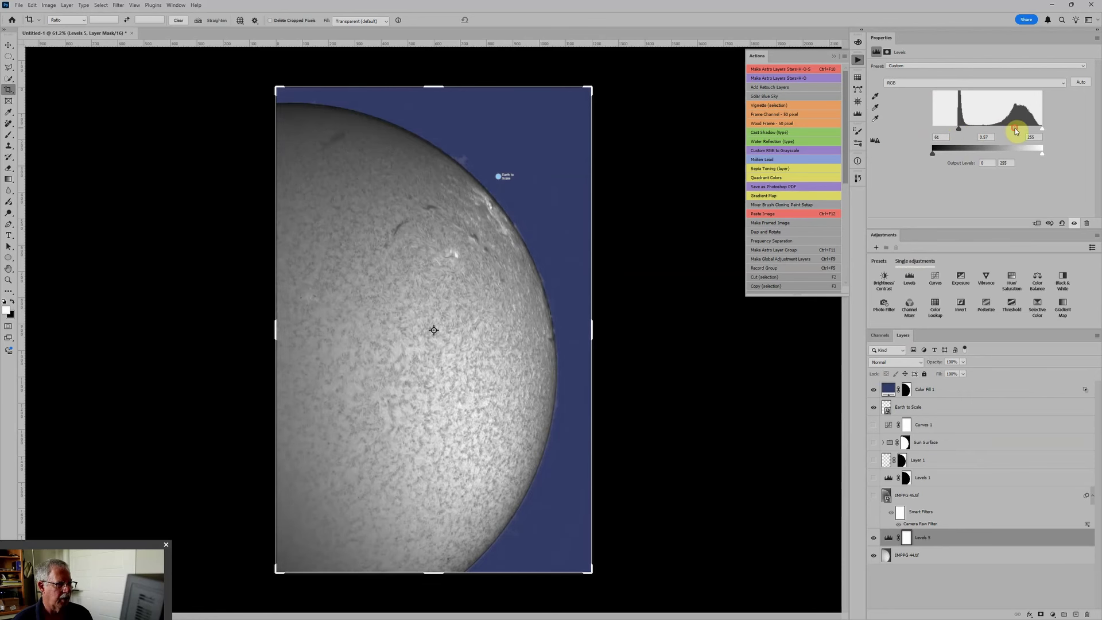
Step: Show Curves 1, IMPPG 45.tif, Levels 1, Layer 1 and the Sun Surface group again
left_click(873, 425)
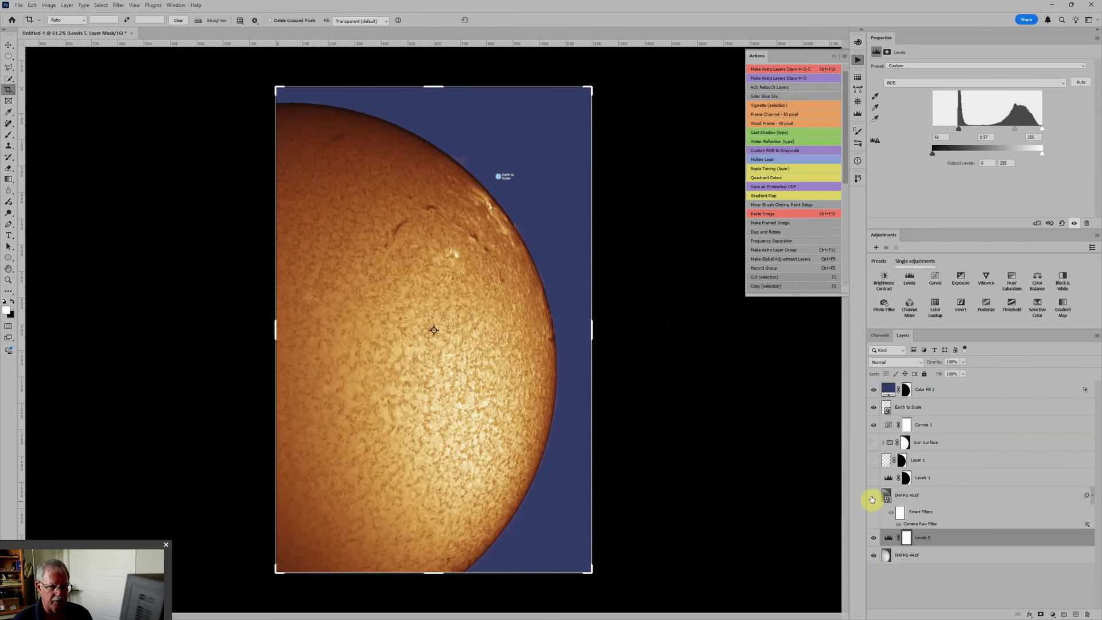
left_click_drag(872, 496, 873, 450)
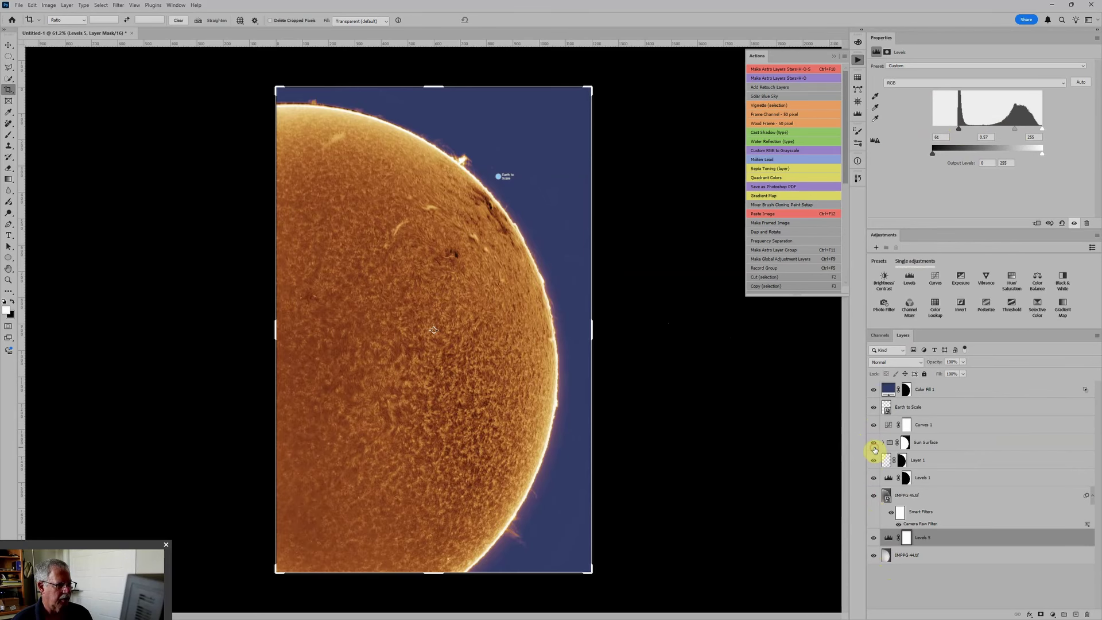
scroll(592, 365, "down", 3)
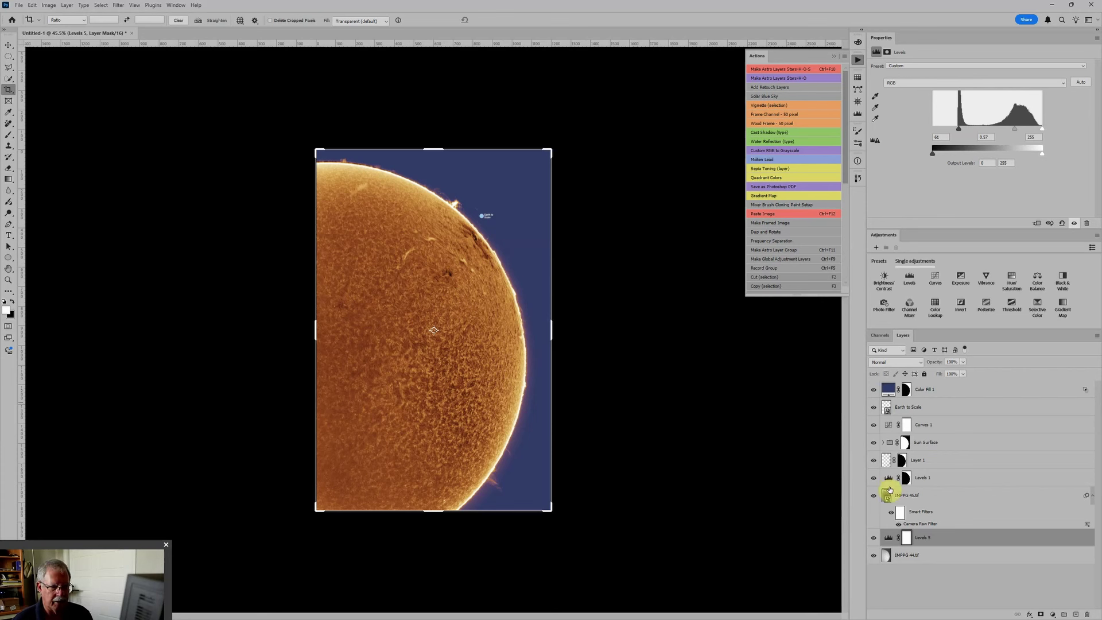
Step: Expand the Sun Surface group and adjust Levels 2 to a black input level of 23 and a midtone of about 1.18
left_click(883, 443)
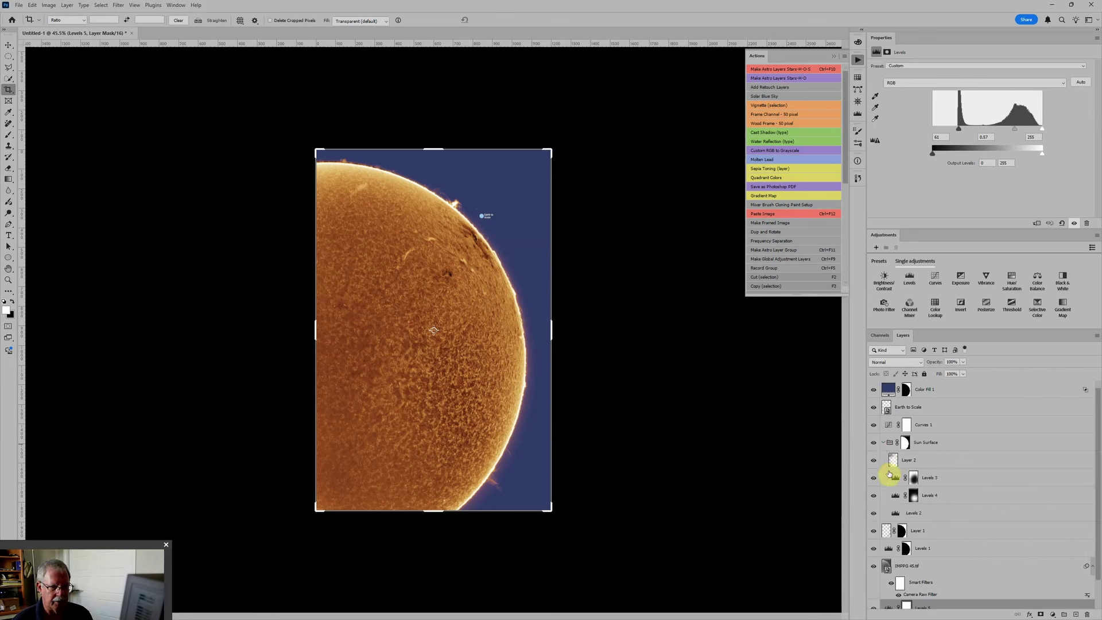
left_click(895, 513)
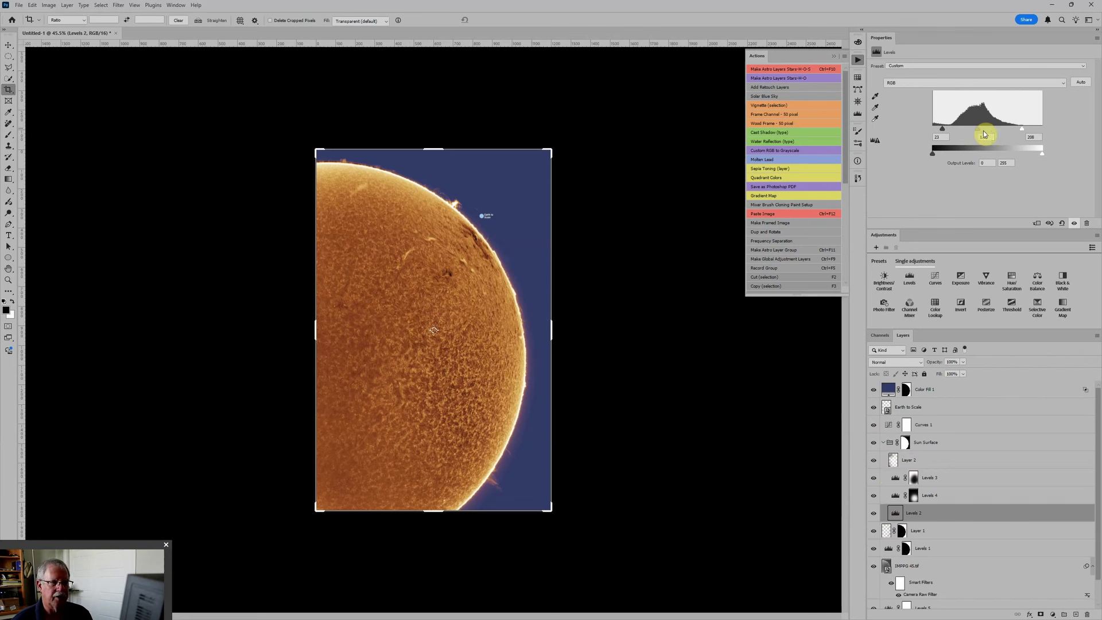
left_click_drag(983, 130, 979, 129)
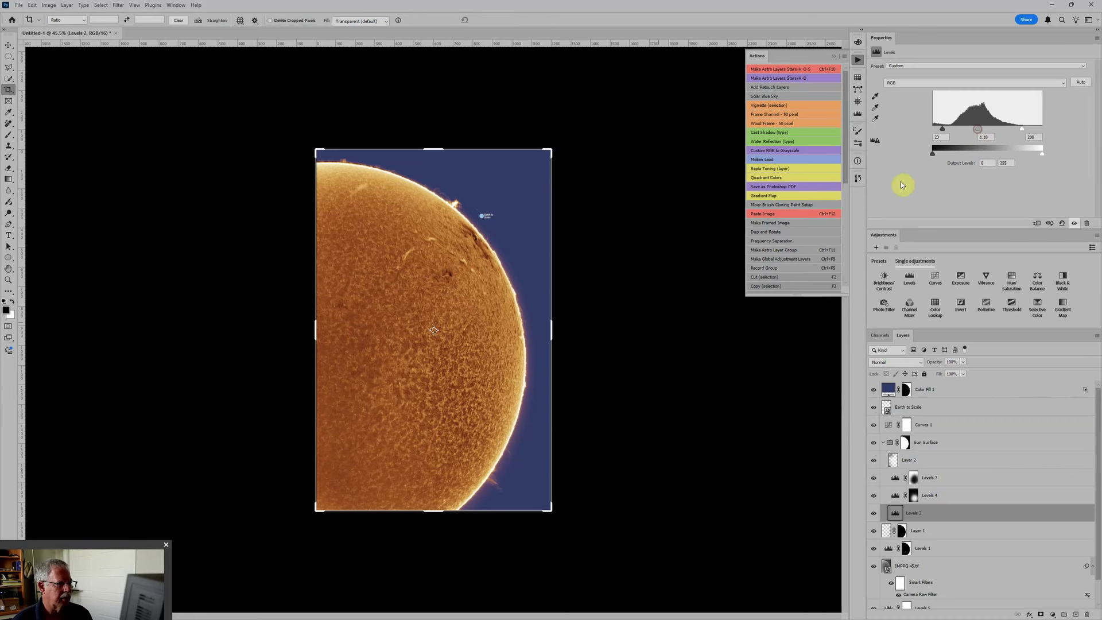
key("ctrl+0")
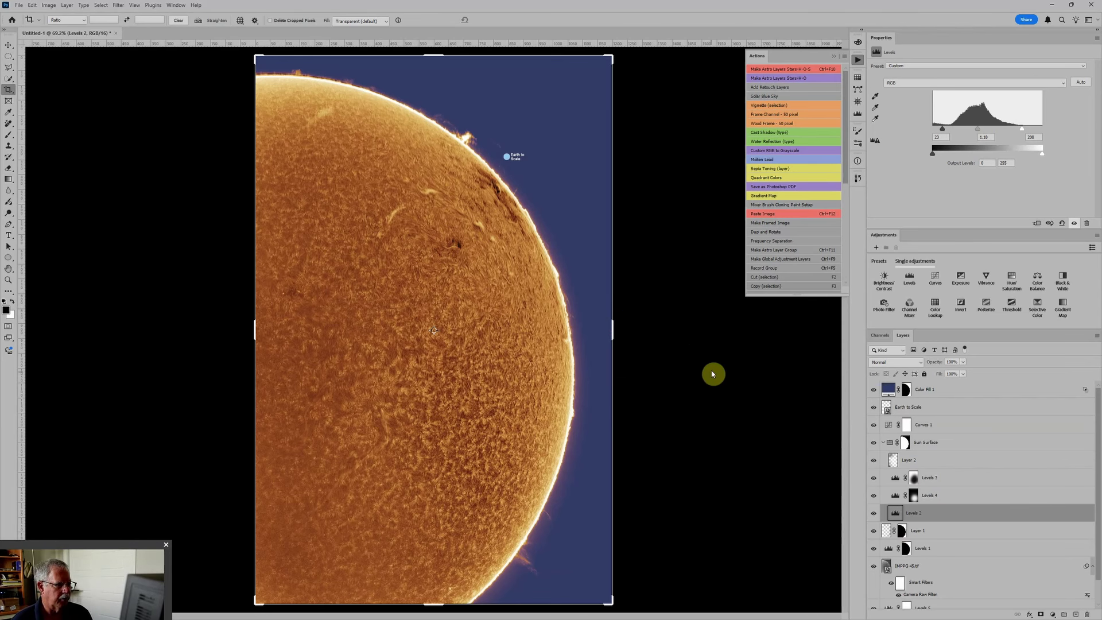
key("ctrl+minus")
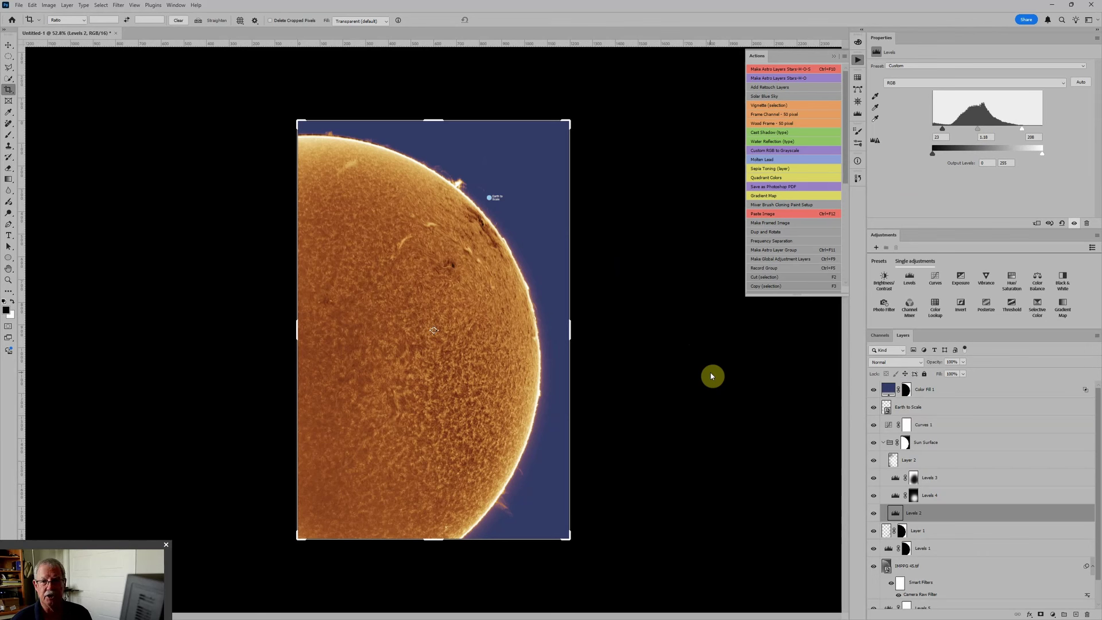
Step: Start saving a copy of the image, choosing the JPEG folder as the destination and JPEG as the file format
left_click(18, 5)
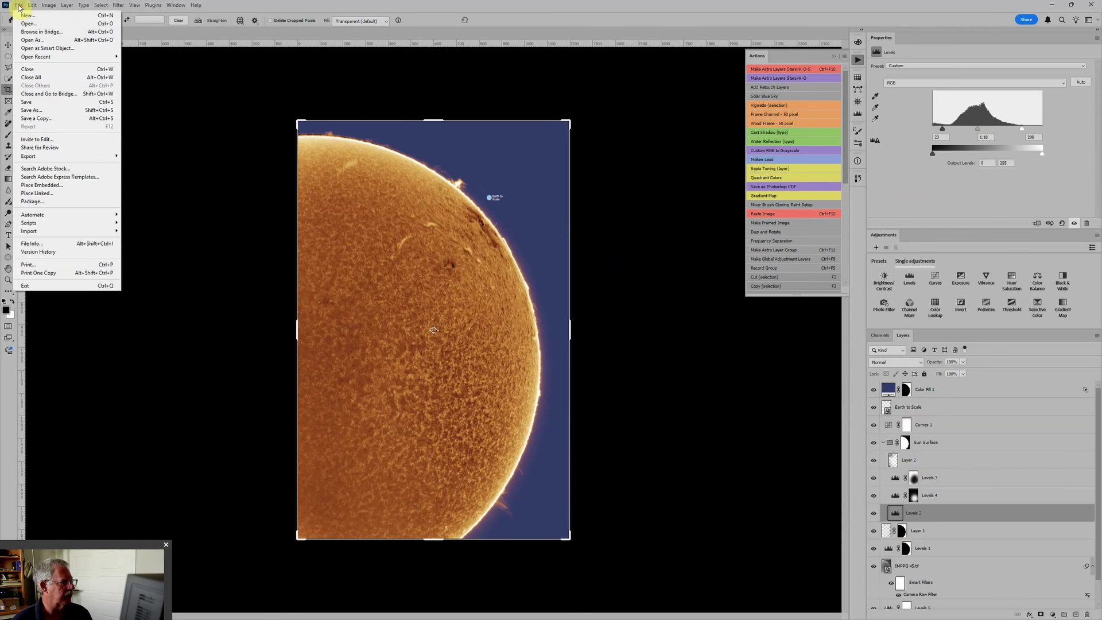
left_click(41, 118)
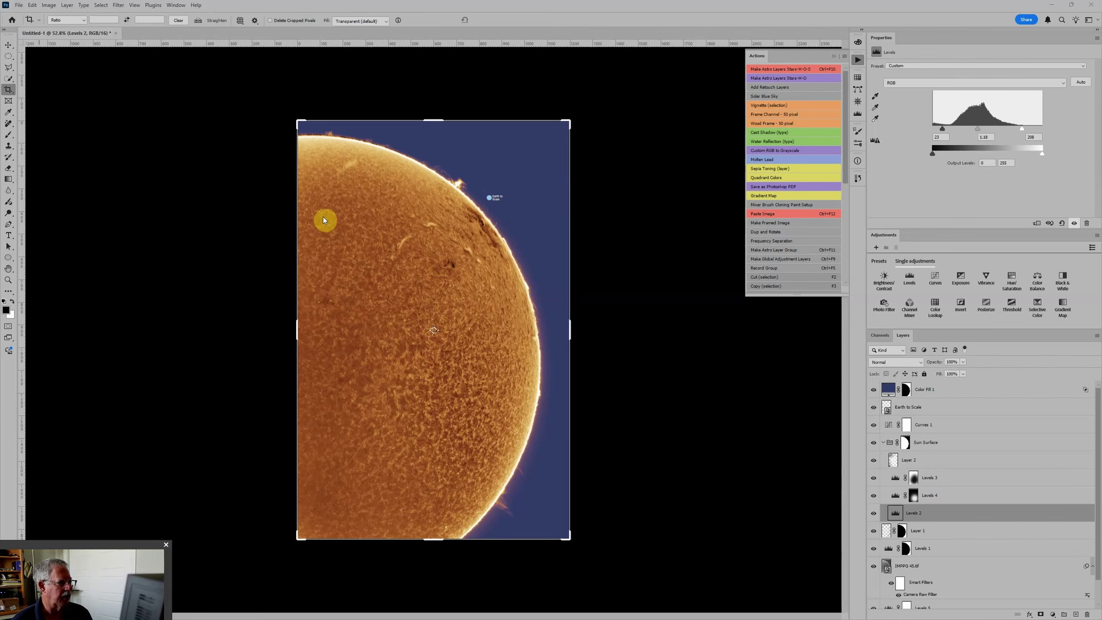
scroll(56, 99, "up", 2)
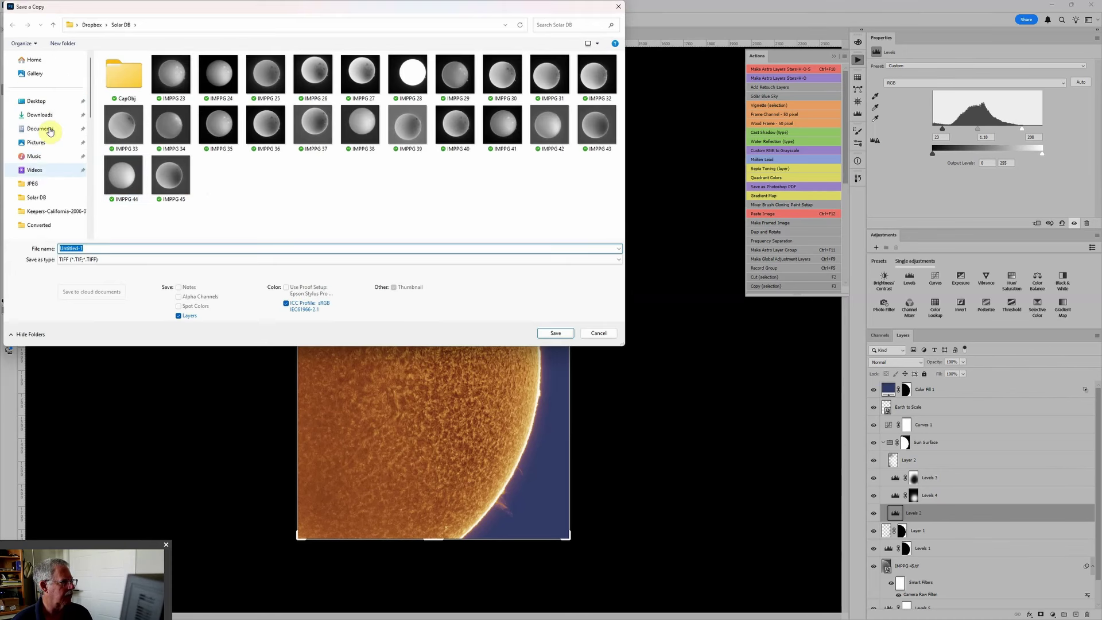
left_click(42, 183)
left_click(118, 260)
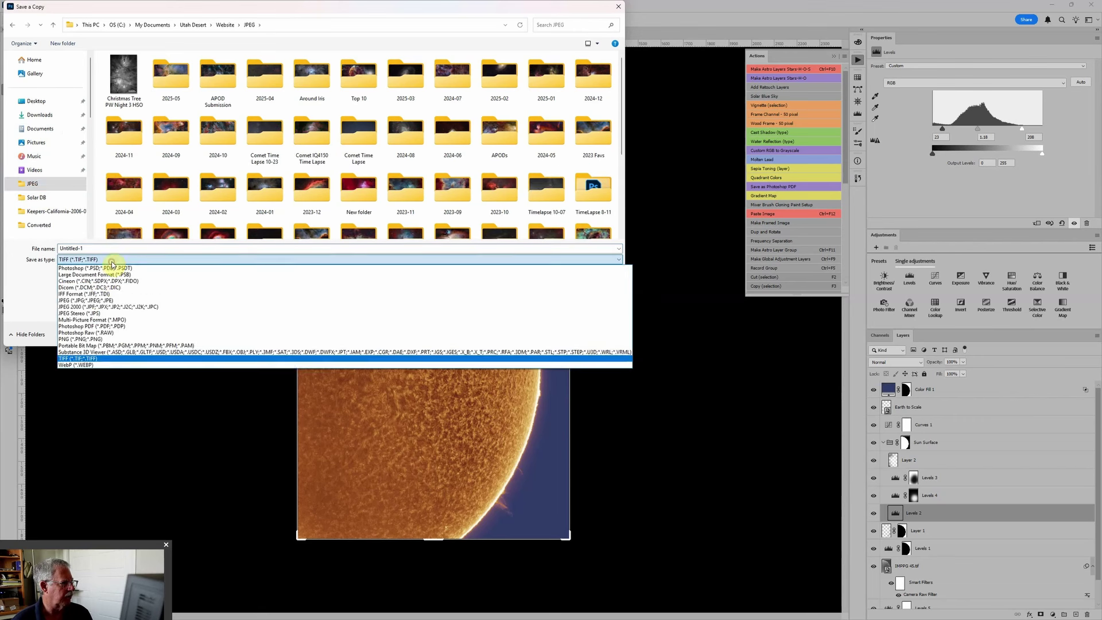
left_click(81, 300)
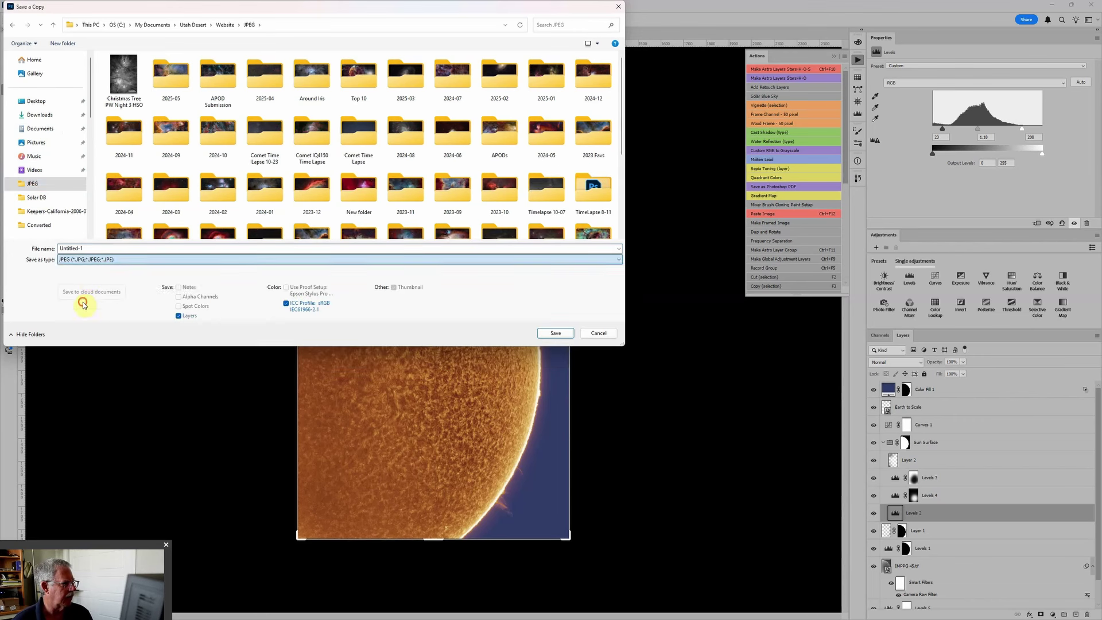
Step: Name the copy "Sun 6-6 PM" and save it at JPEG quality 9 with the Baseline ("Standard") format option
left_click(98, 249)
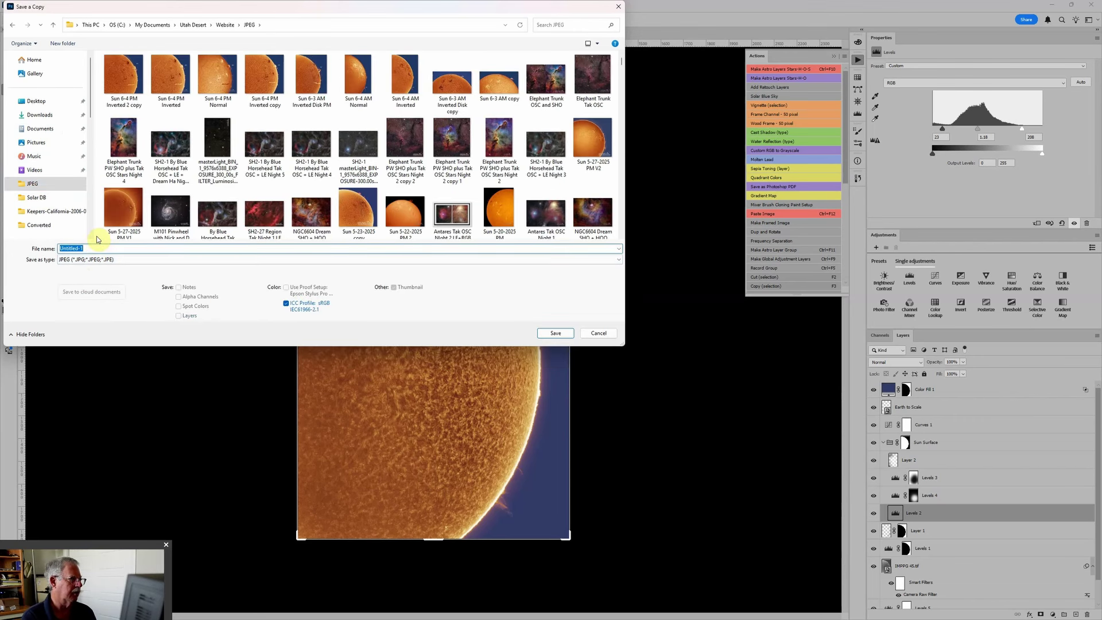
type("Sun 6-6")
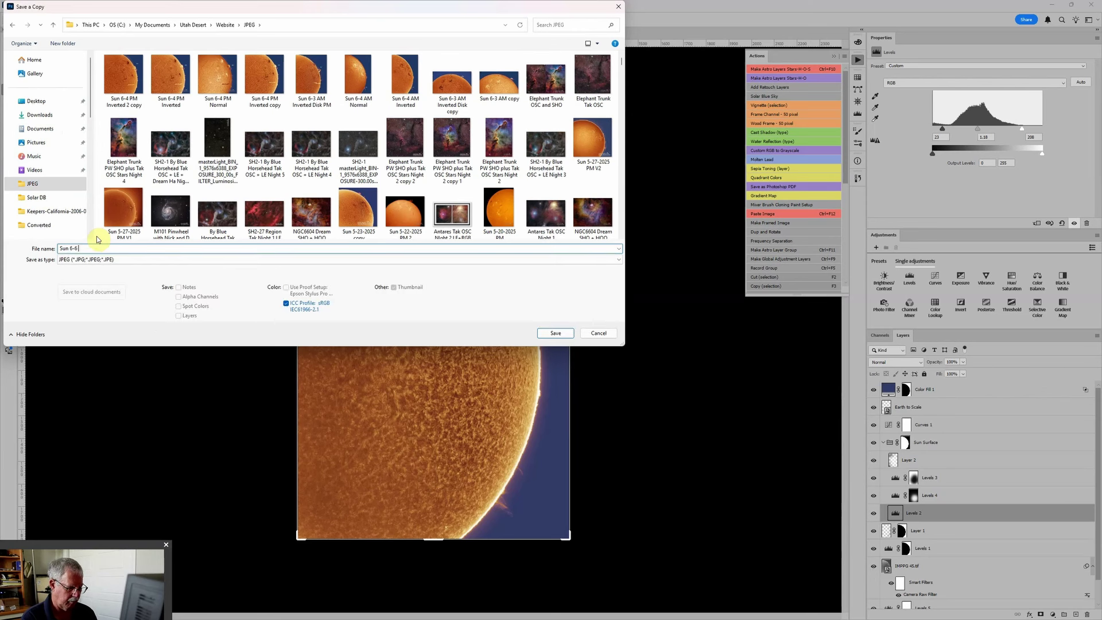
type(" PM")
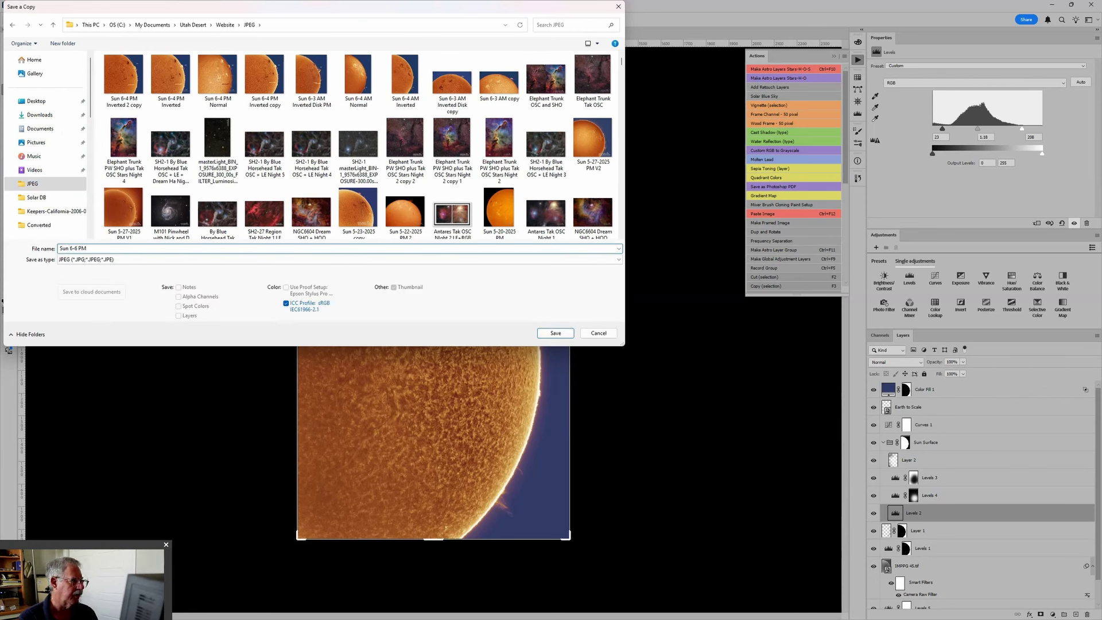
key("Return")
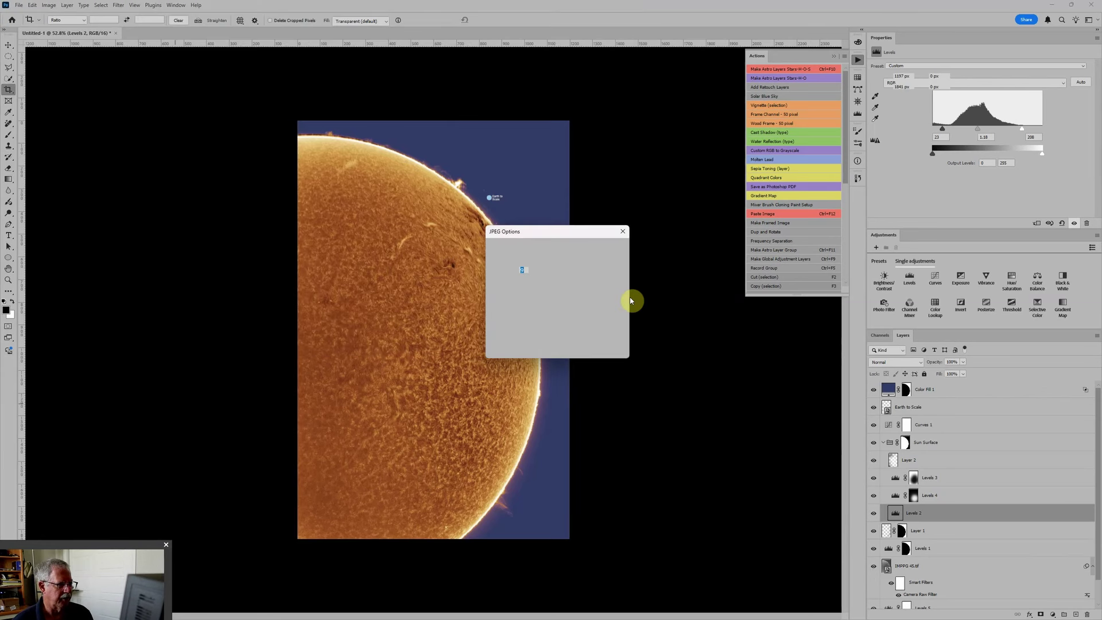
left_click(604, 246)
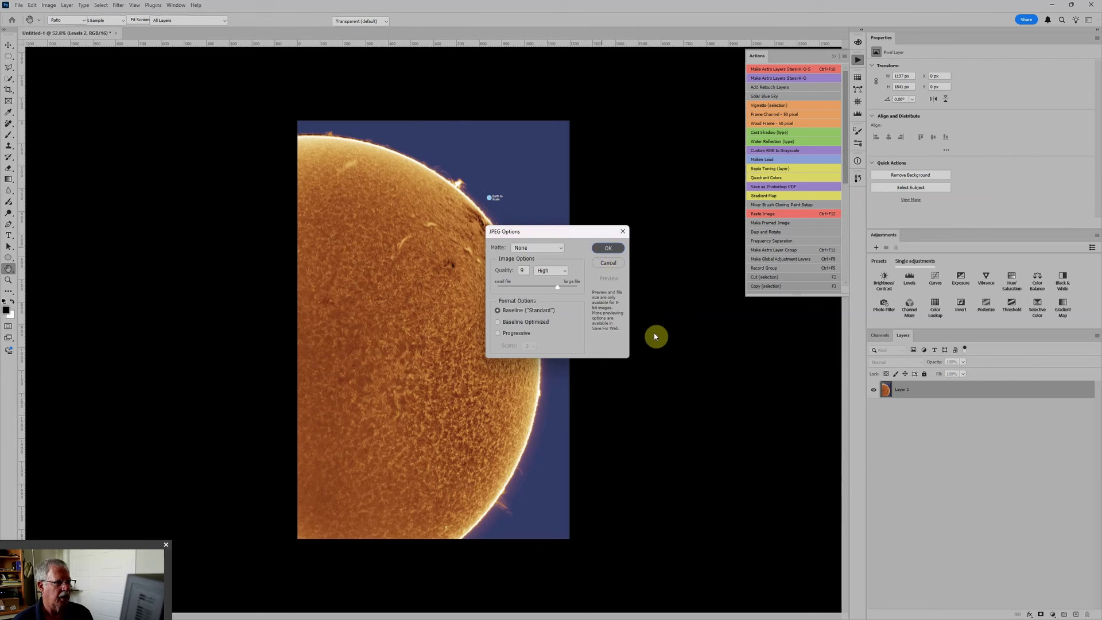